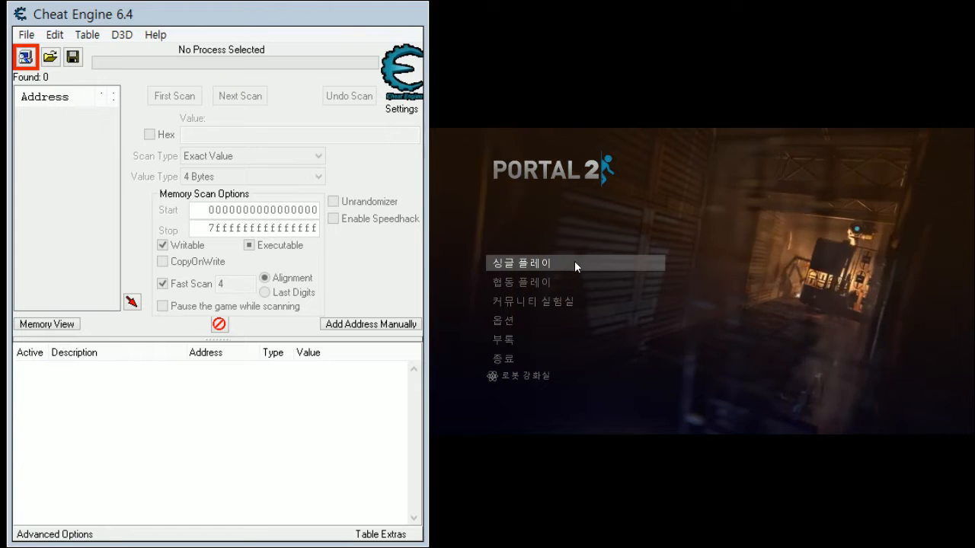
- Start a new single-player game from the 콜드 부트 chapter
left_click(574, 262)
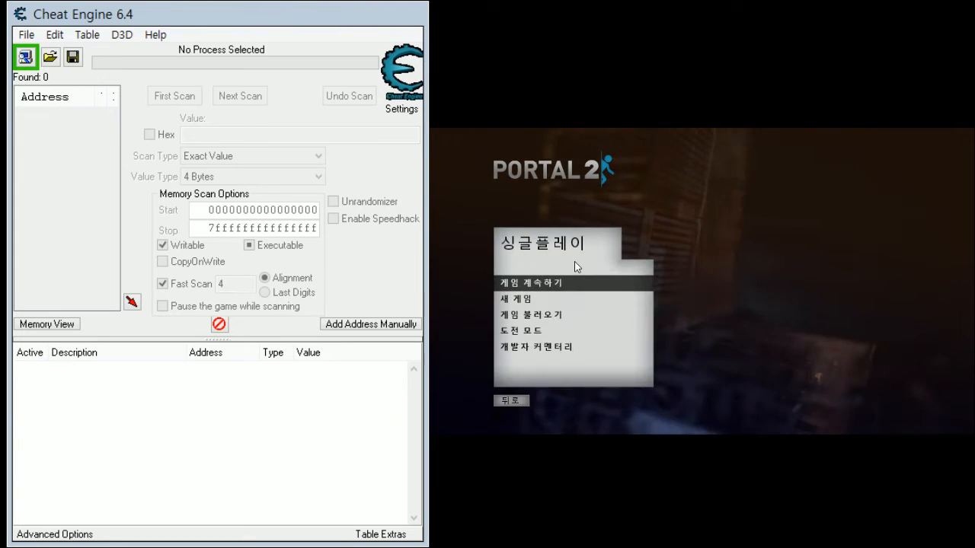
left_click(531, 299)
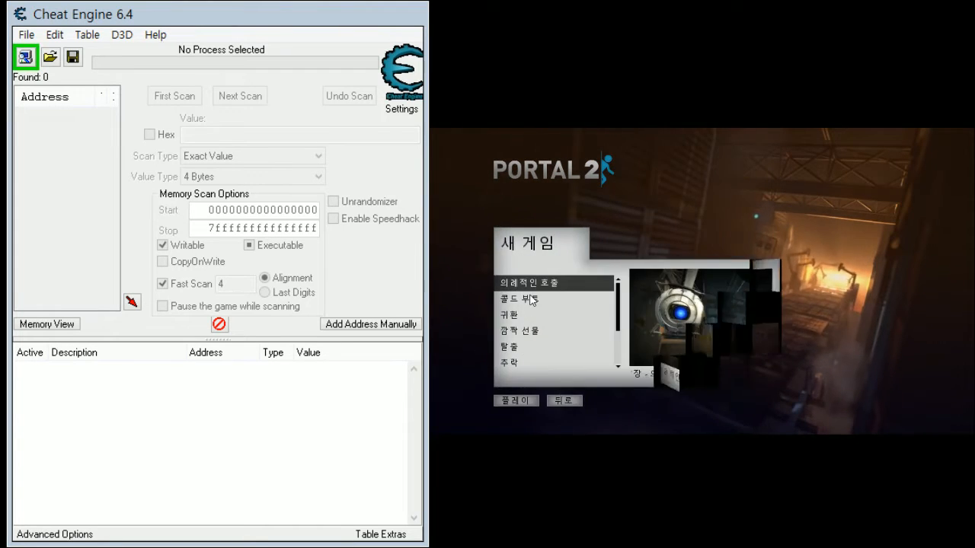
double_click(535, 300)
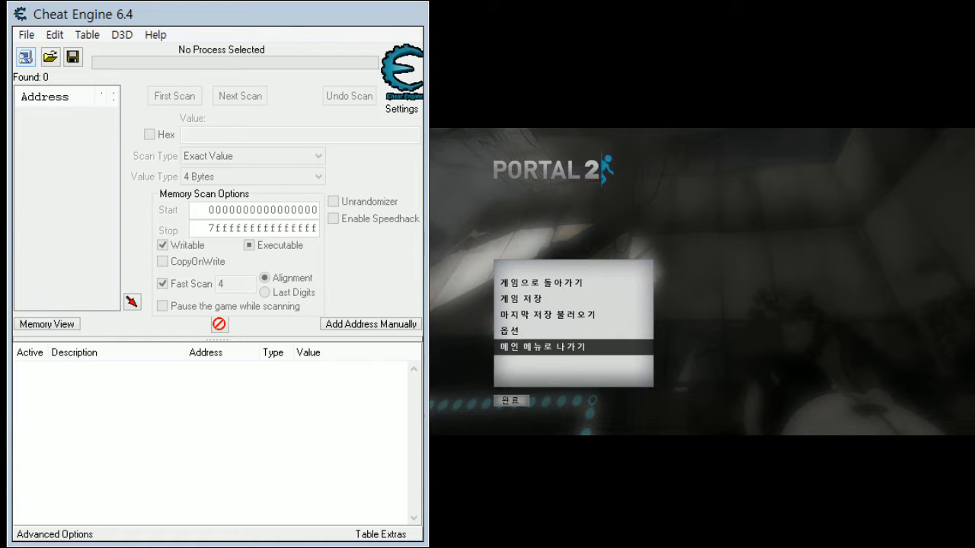
left_click(26, 57)
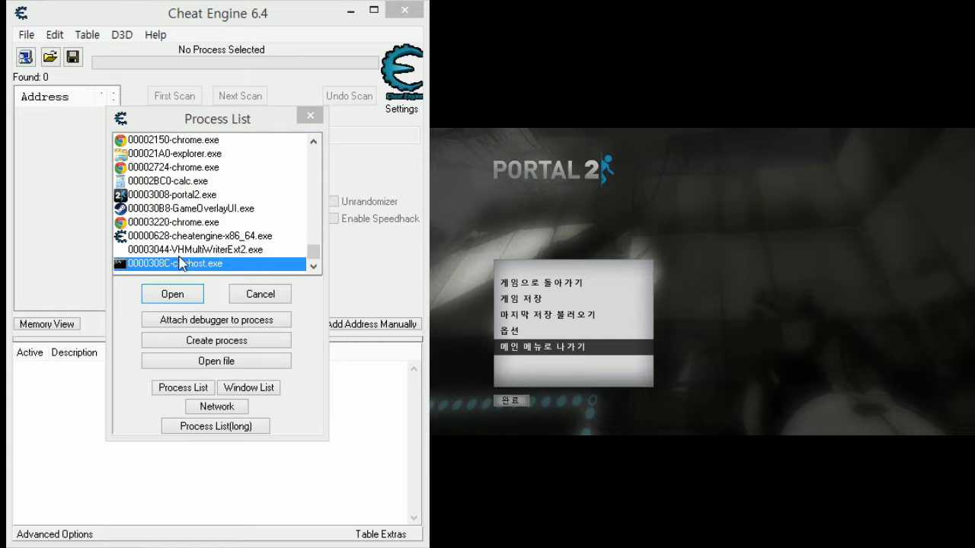
left_click(194, 238)
left_click(254, 293)
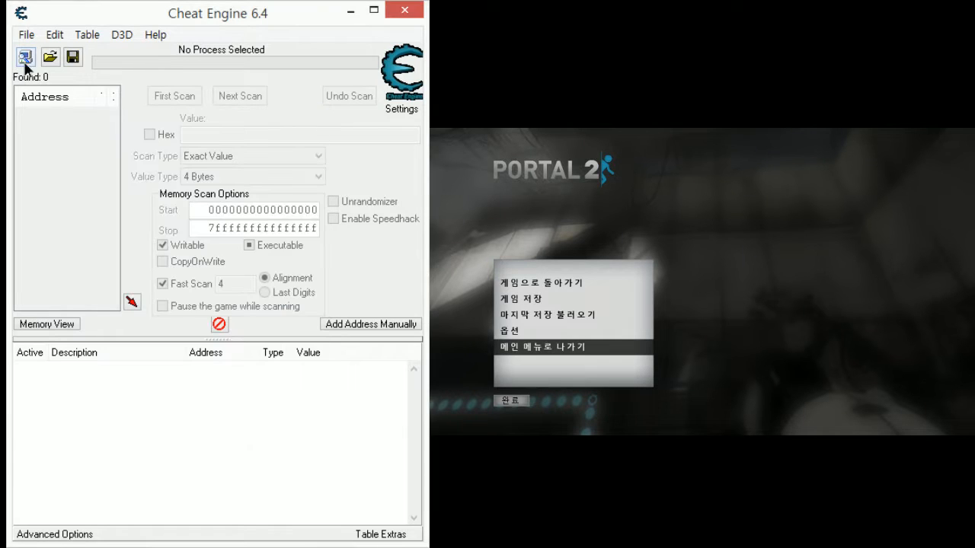
- Switch to Cheat Engine and attach it to the portal2.exe process
left_click(26, 58)
scroll(259, 184, "down", 1)
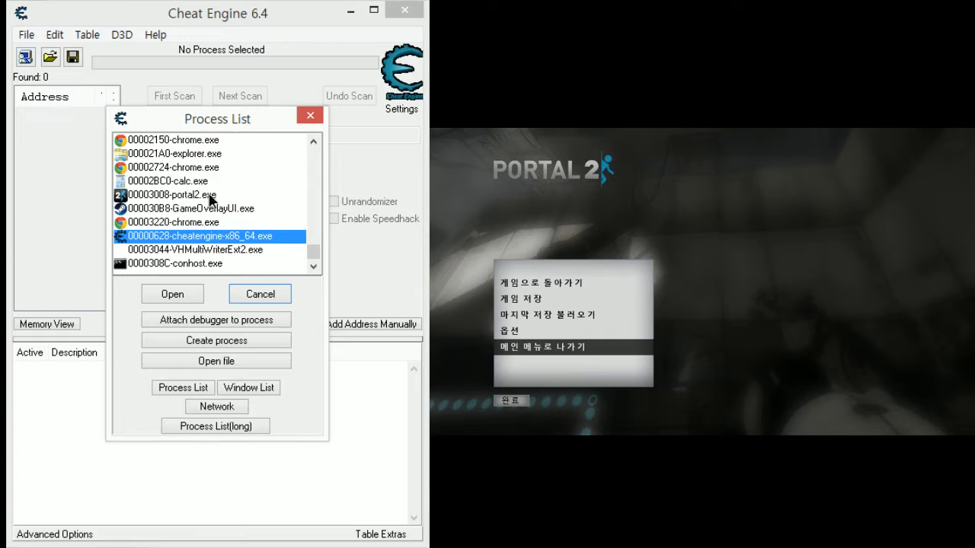
left_click(213, 195)
left_click(165, 294)
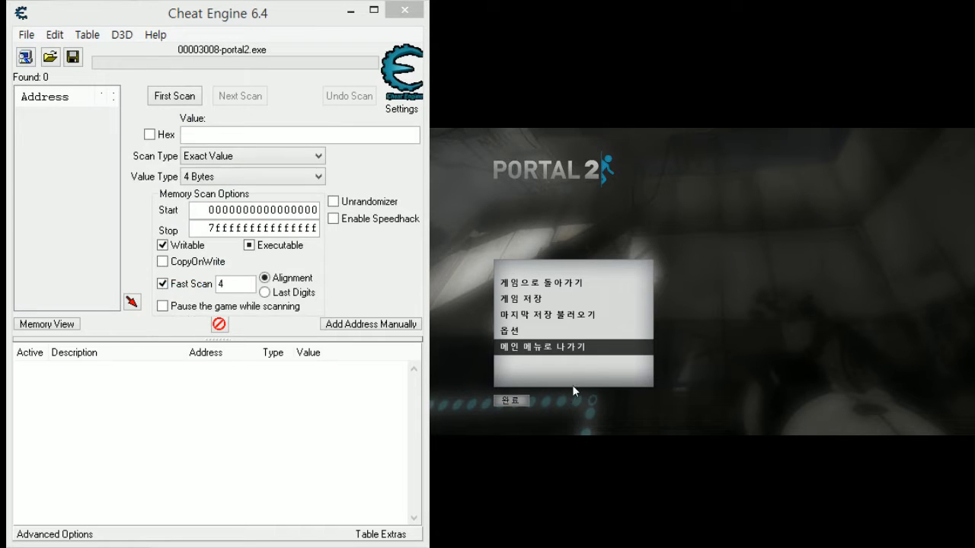
left_click(341, 266)
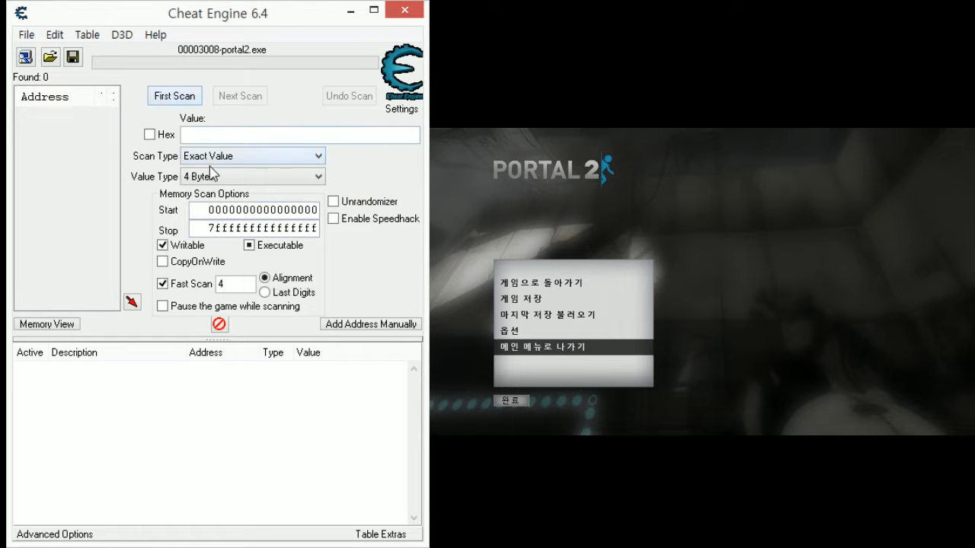
- Run a first memory scan using the Float value type and the Unknown initial value scan type
left_click(257, 176)
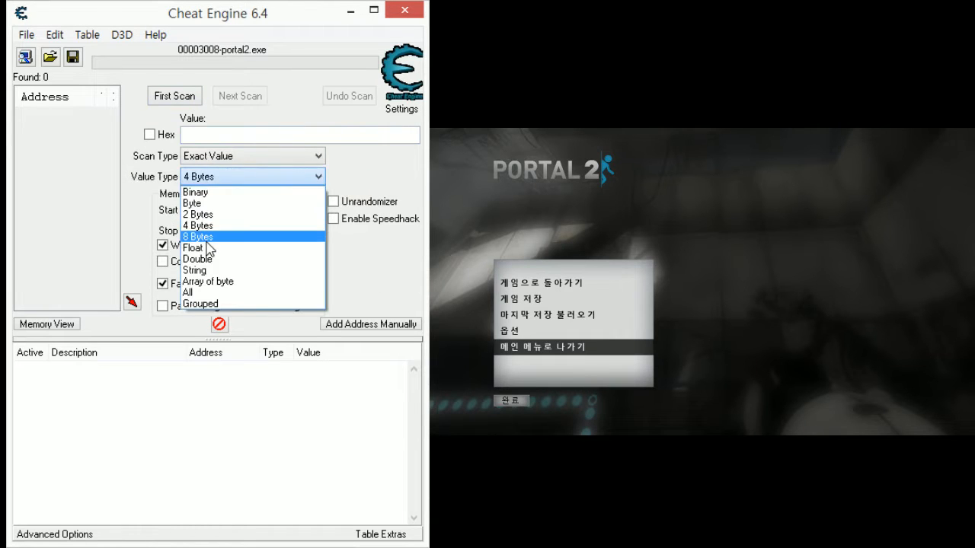
left_click(202, 248)
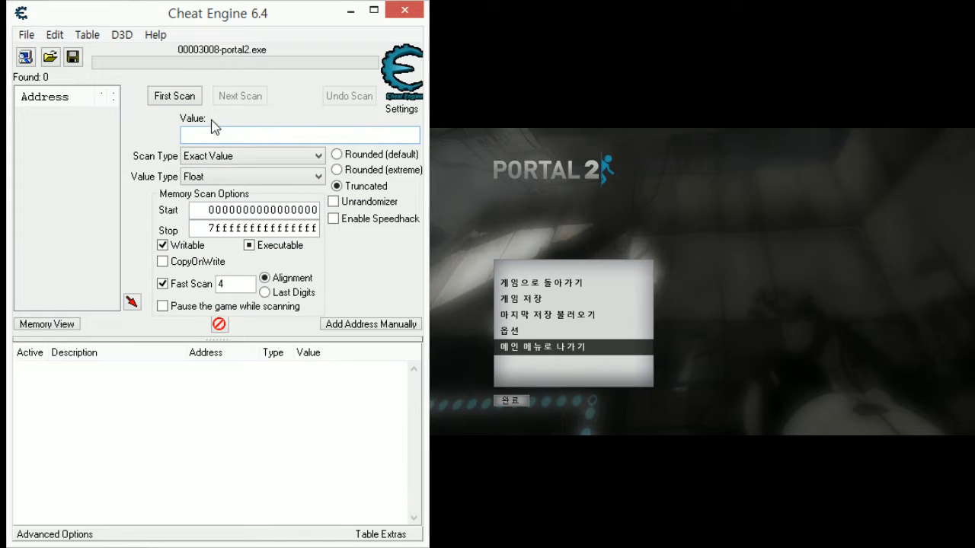
left_click(211, 182)
left_click(211, 183)
left_click(294, 171)
left_click(295, 172)
left_click(295, 172)
left_click(295, 171)
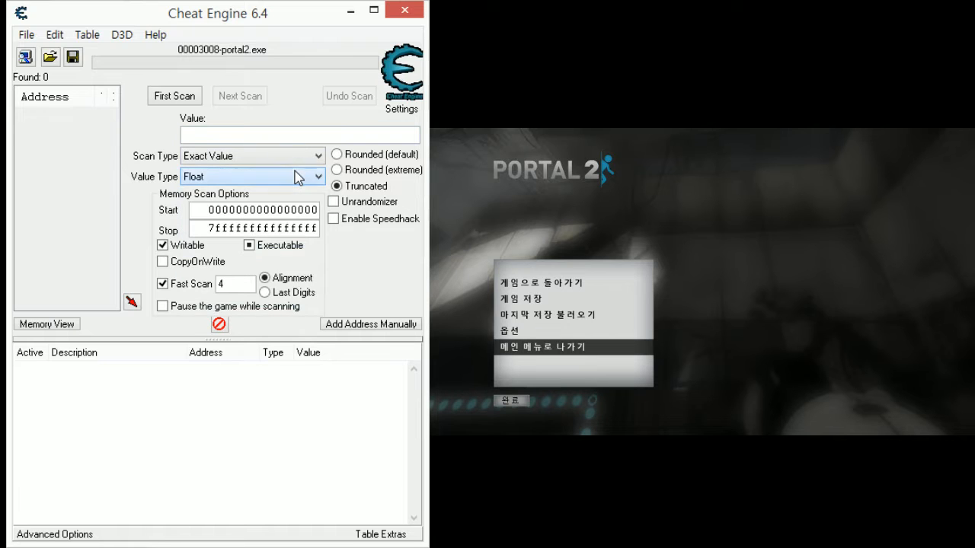
left_click(274, 158)
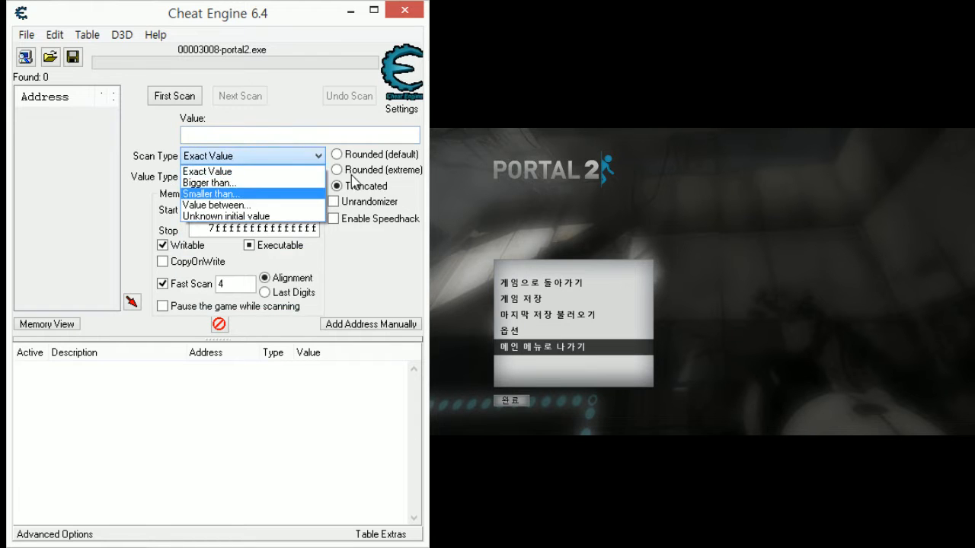
left_click(308, 217)
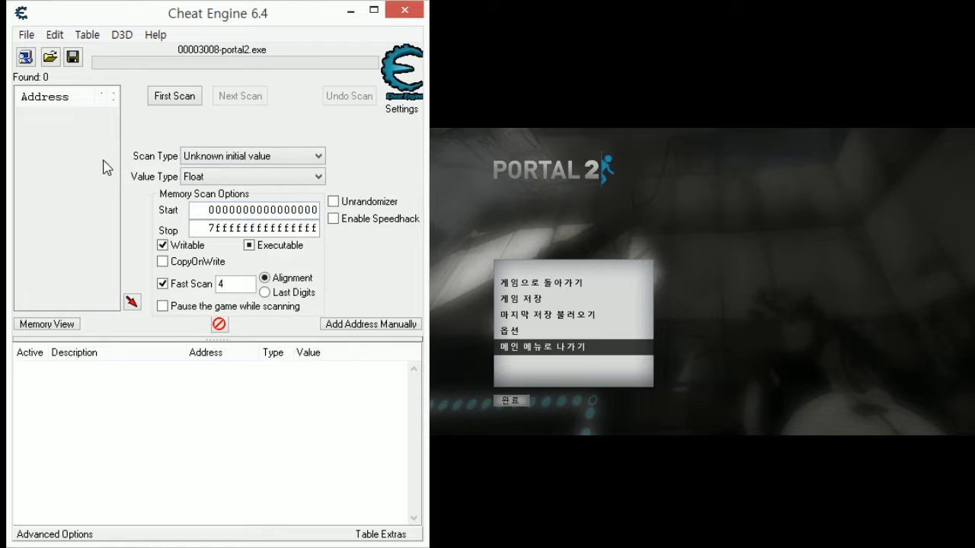
left_click(156, 99)
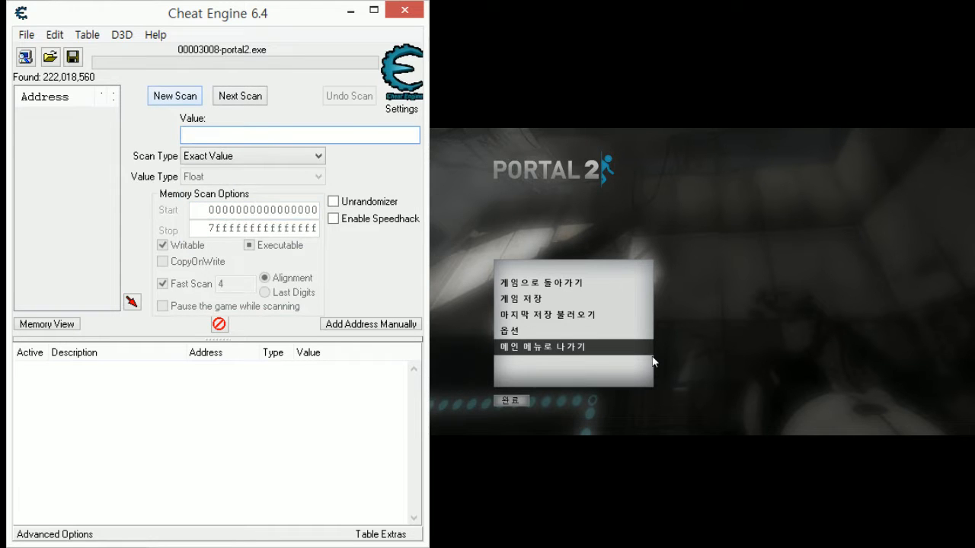
- Resume the game, move the character to a higher position and pause the game there
left_click(733, 337)
key("Escape")
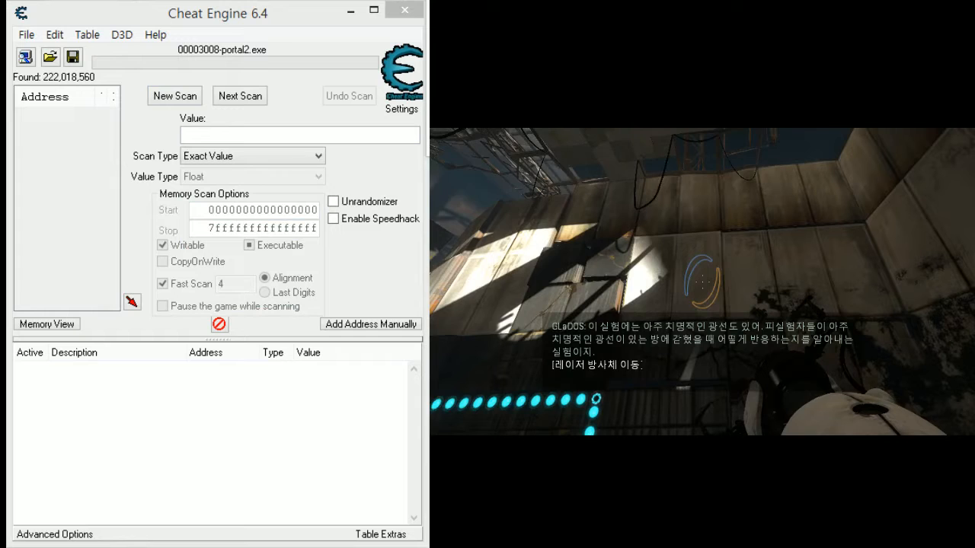
key("Escape")
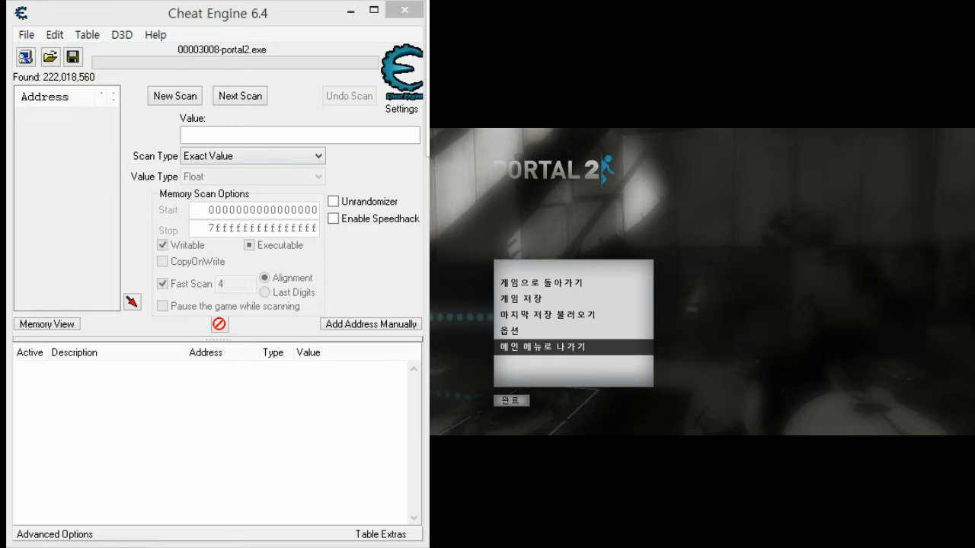
- Filter the scan results by Increased value and enlarge the address list to show the Value and Previous columns
left_click(194, 134)
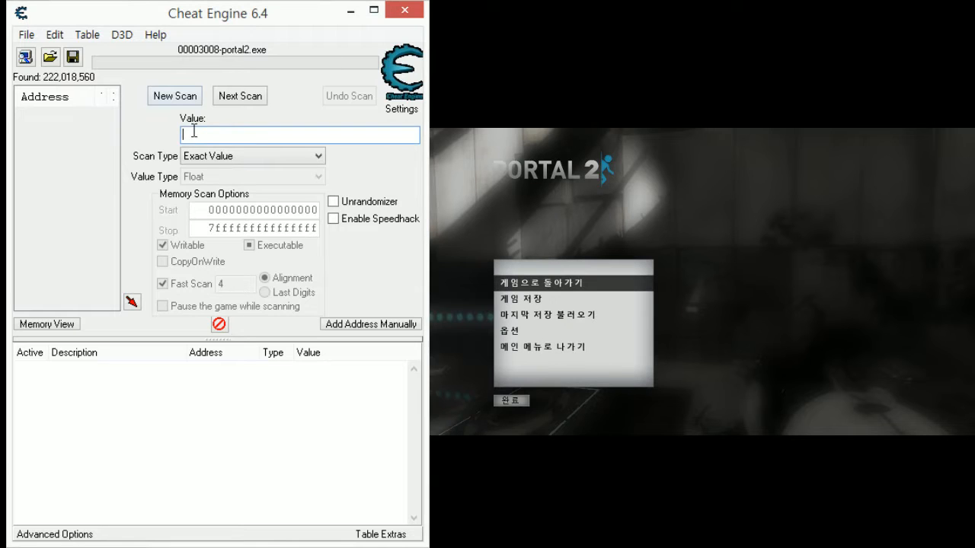
left_click(210, 156)
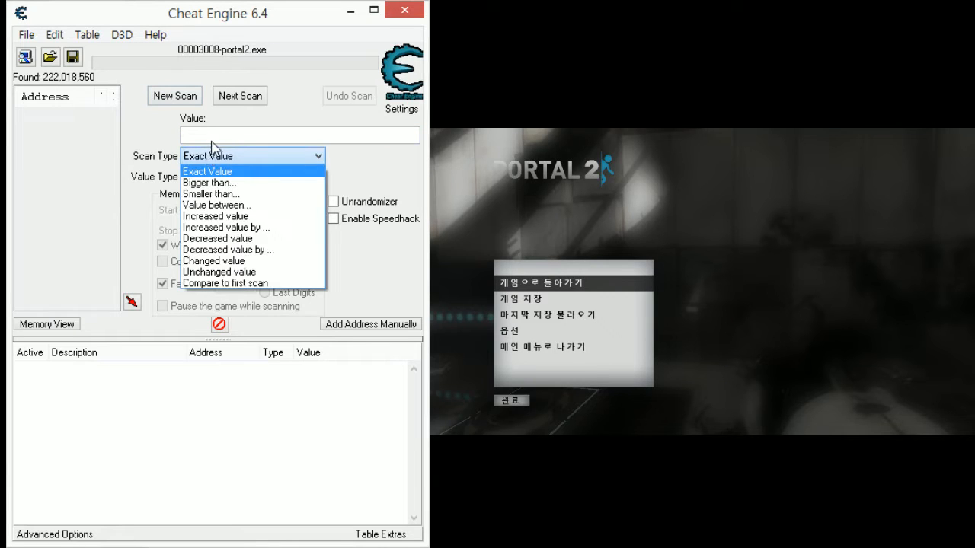
left_click(215, 217)
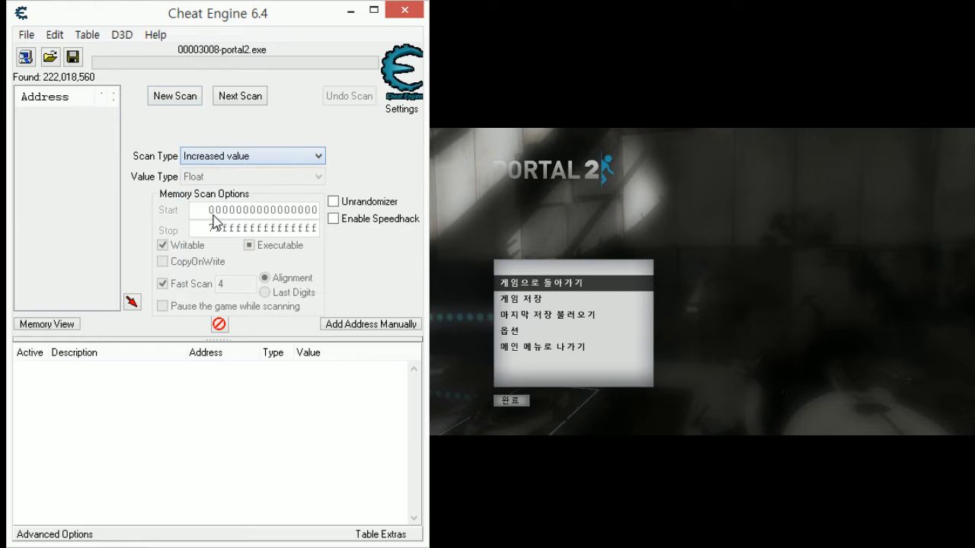
left_click(235, 97)
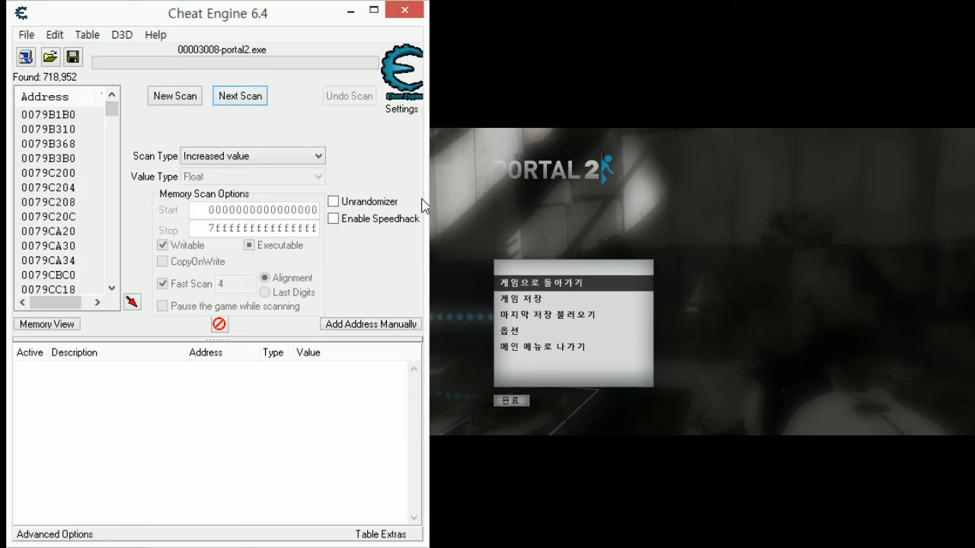
left_click_drag(424, 206, 430, 221)
left_click_drag(123, 128, 133, 128)
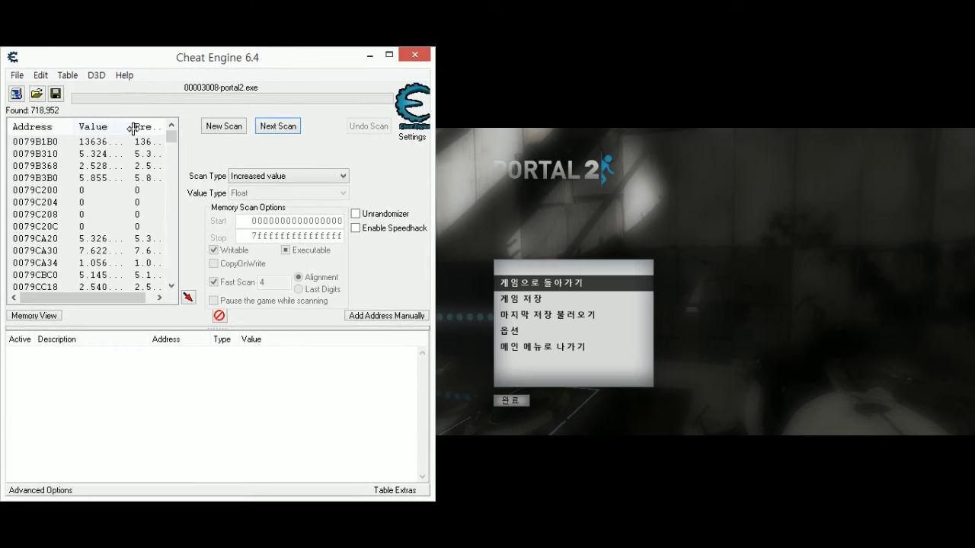
- Resume the game, pause it with the character in a lower position, and filter the results by Decreased value
left_click(776, 304)
key("Escape")
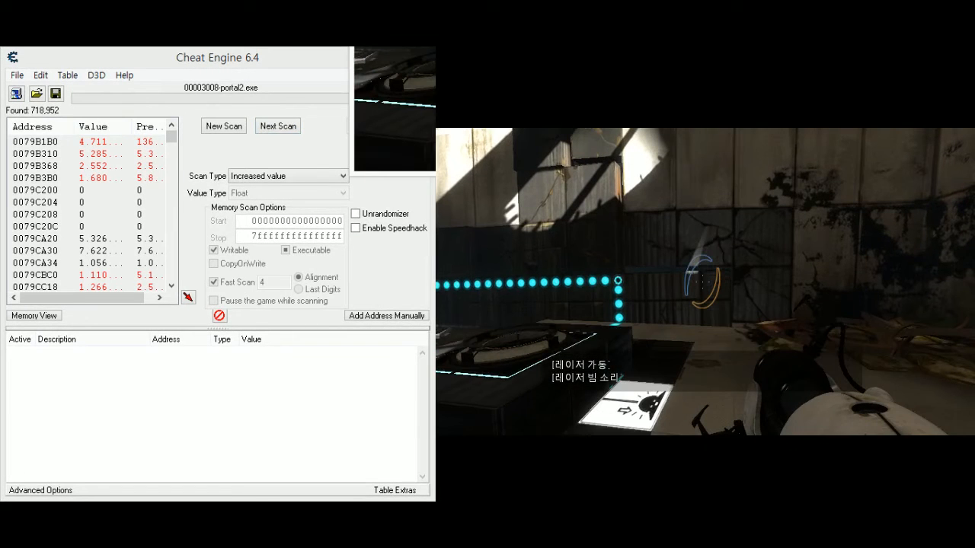
key("Escape")
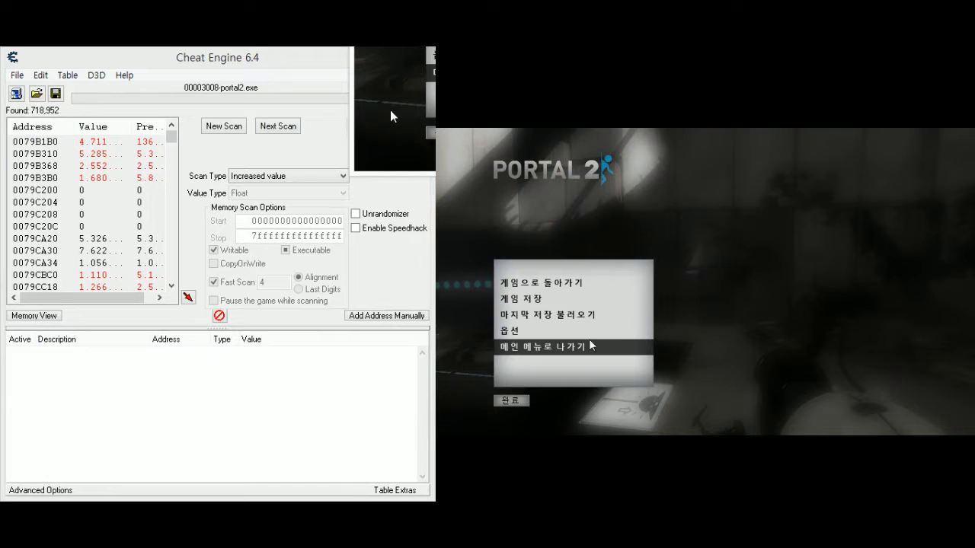
left_click(318, 176)
left_click(278, 249)
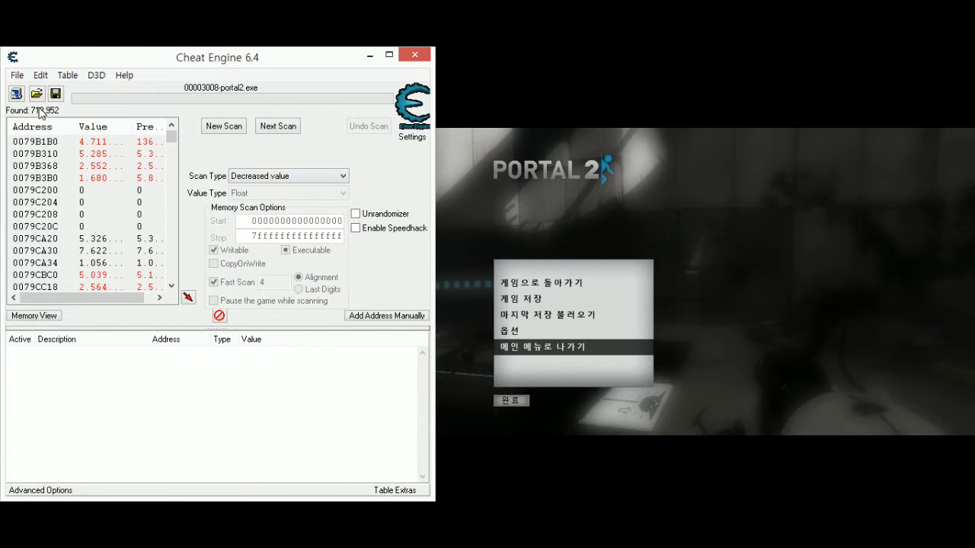
left_click(289, 124)
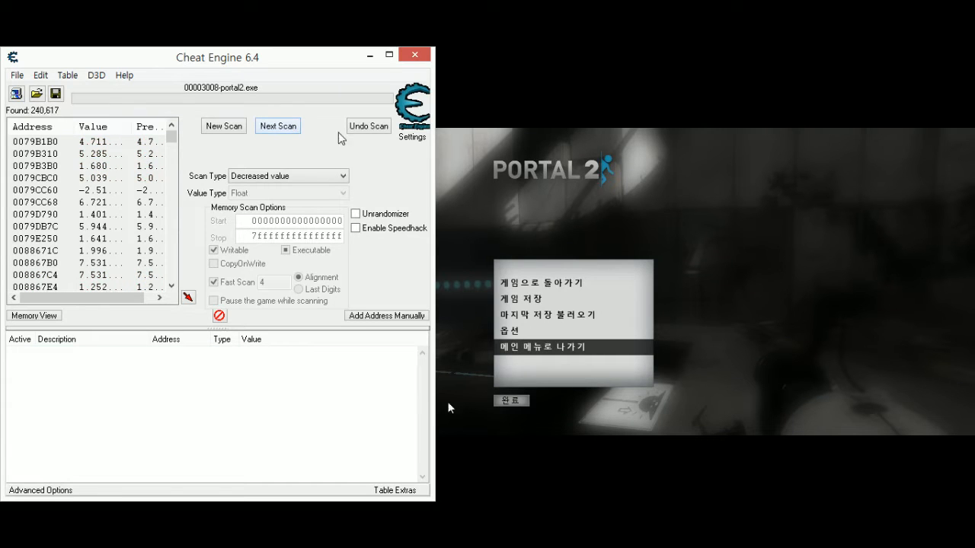
- Resume the game, pause it with the character higher again, and filter the results by Increased value
key("Escape")
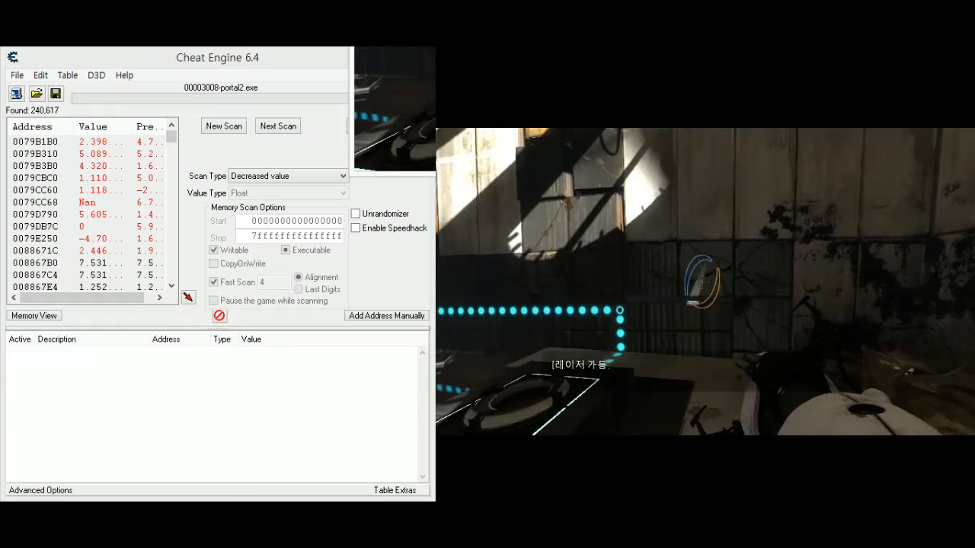
key("Escape")
left_click(304, 176)
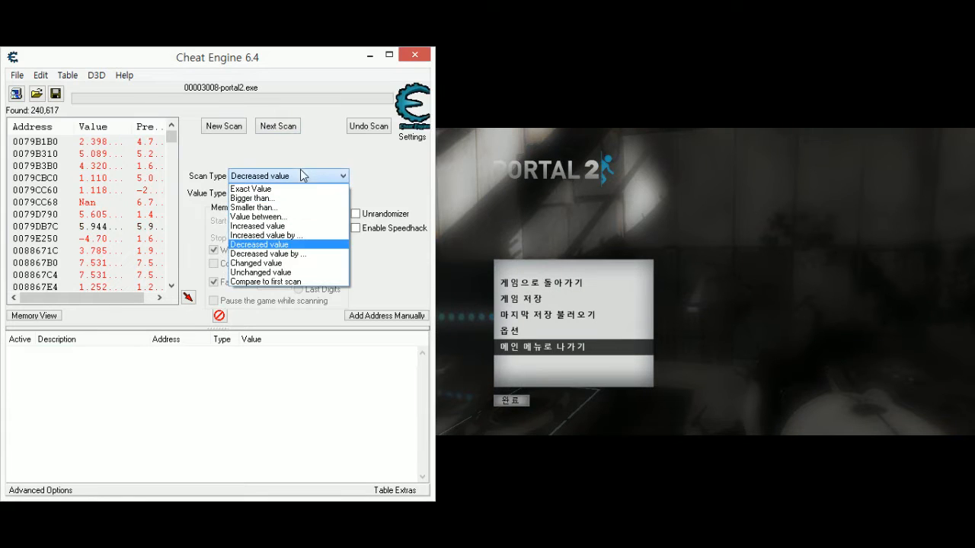
left_click(290, 225)
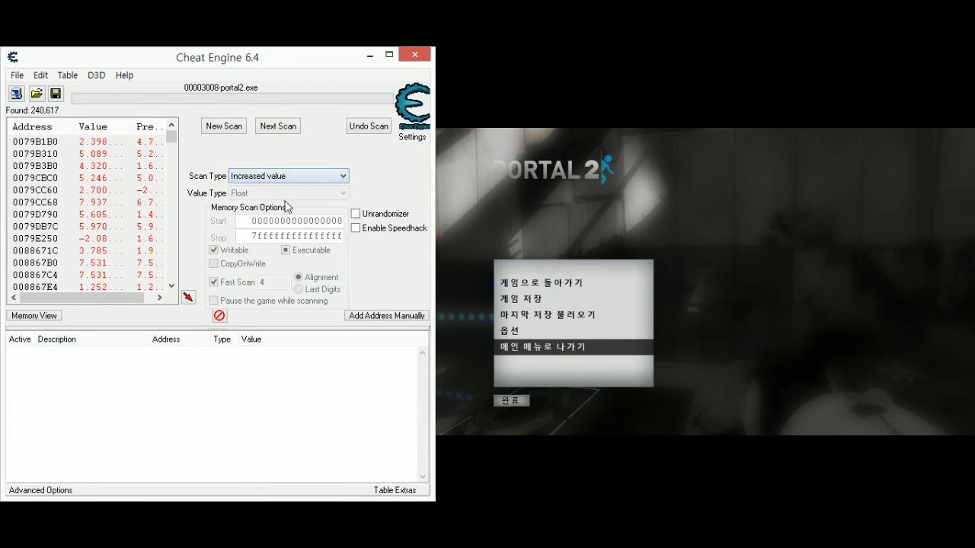
left_click(276, 127)
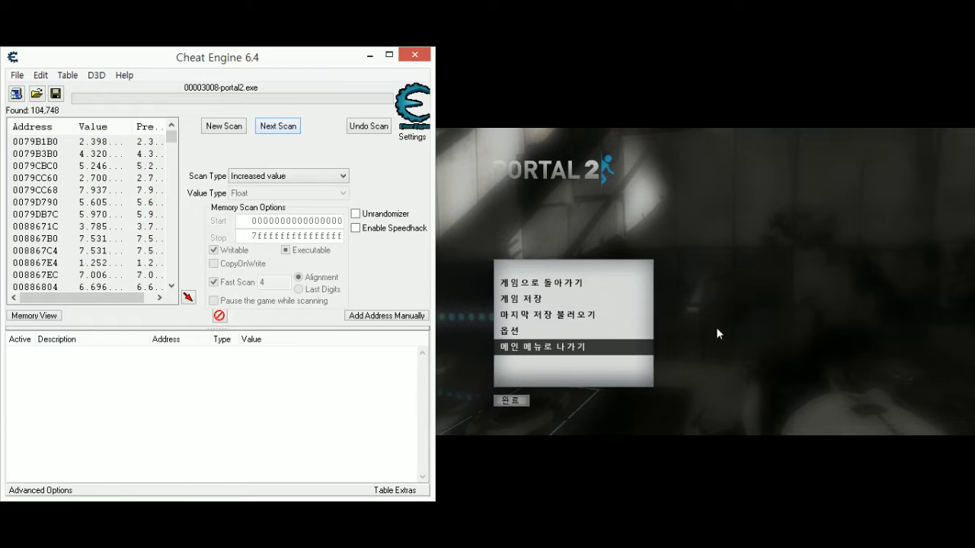
- Lower the character's viewpoint in the game, pause, and run a next scan for Decreased value
left_click(756, 289)
key("Escape")
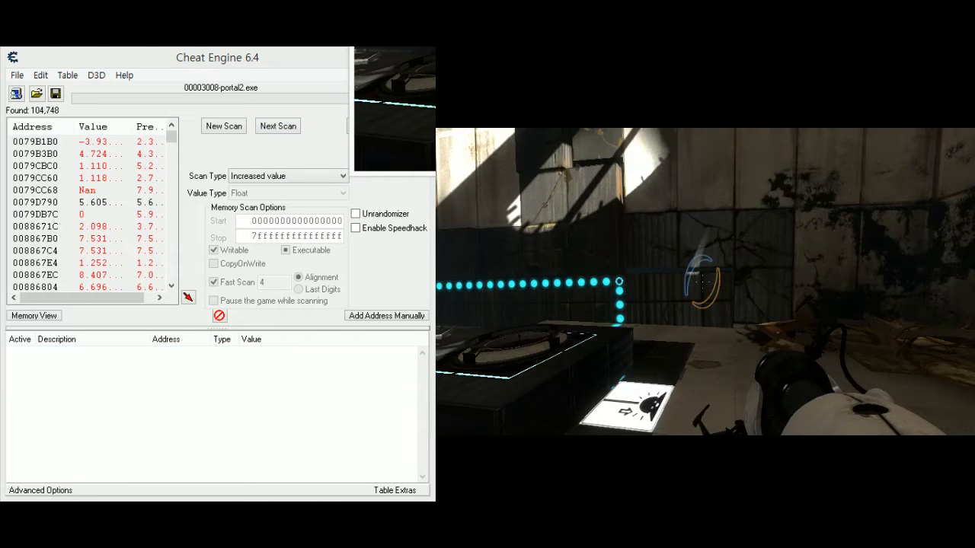
key("Escape")
left_click(290, 177)
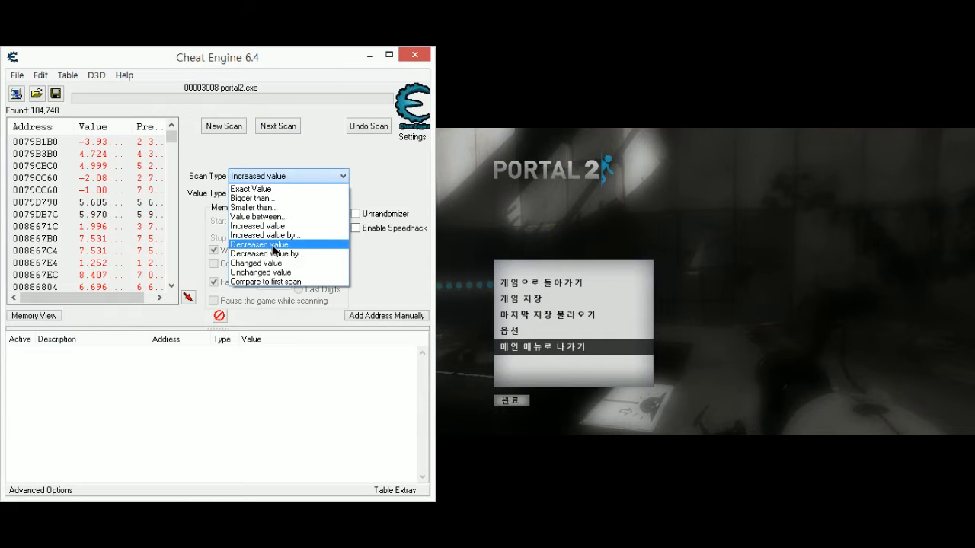
left_click(274, 245)
left_click(270, 124)
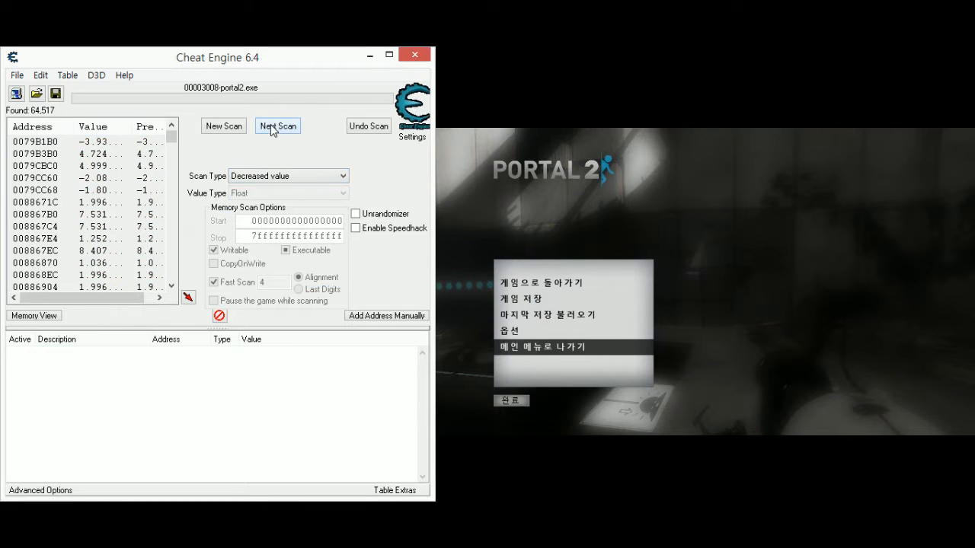
- Raise the character's viewpoint in the game, pause, and run a next scan for Increased value
left_click(629, 370)
key("Escape")
key("Escape")
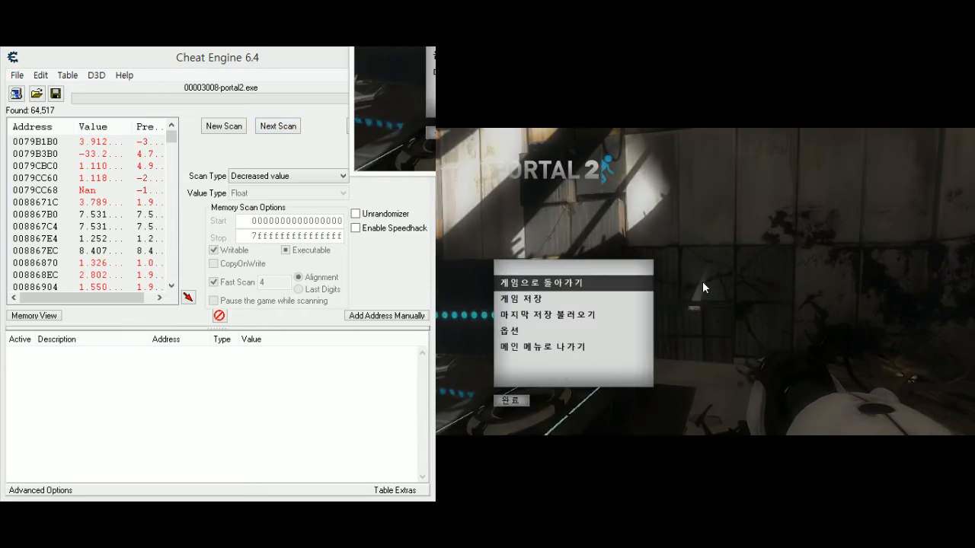
left_click(244, 176)
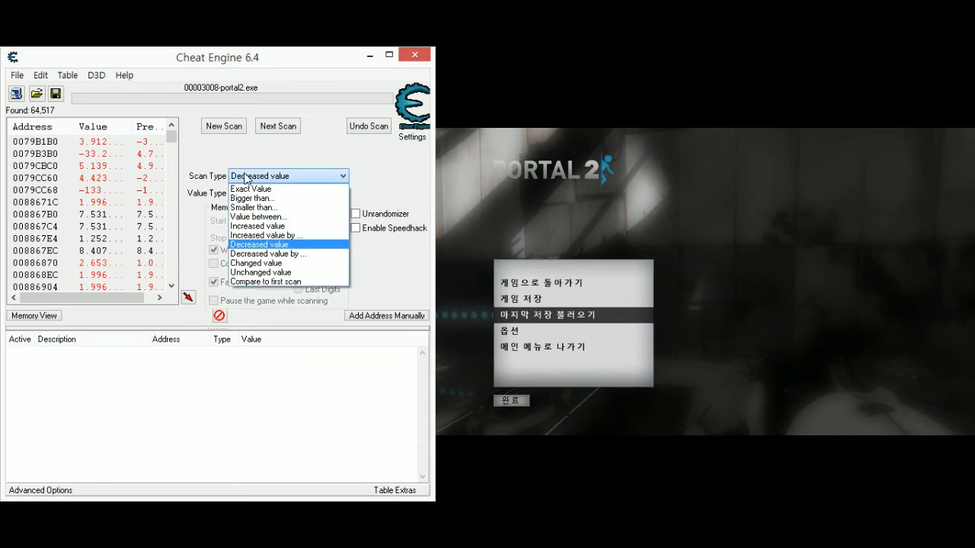
left_click(256, 226)
left_click(276, 126)
- Resume the game, pause it with the character lower, and run a next scan for Decreased value
left_click(663, 340)
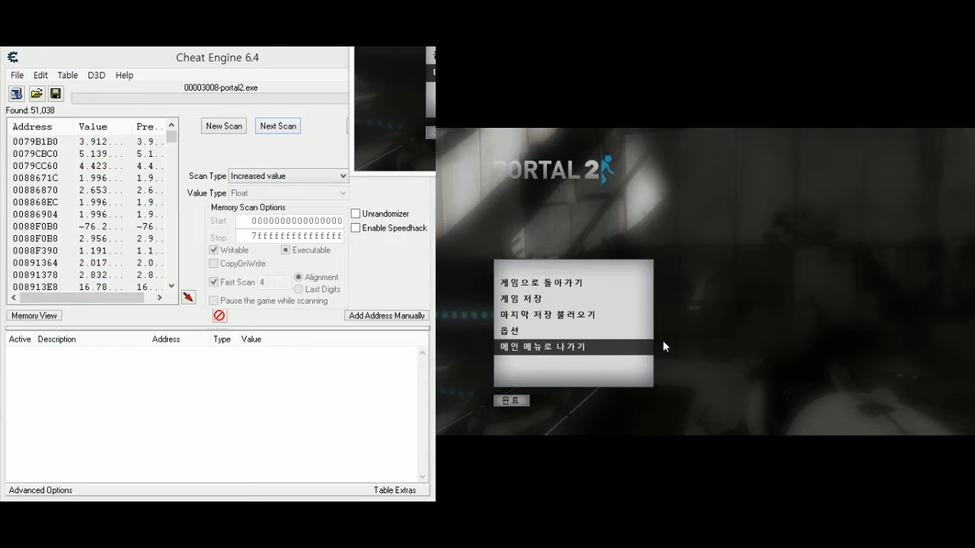
key("Escape")
key("Escape")
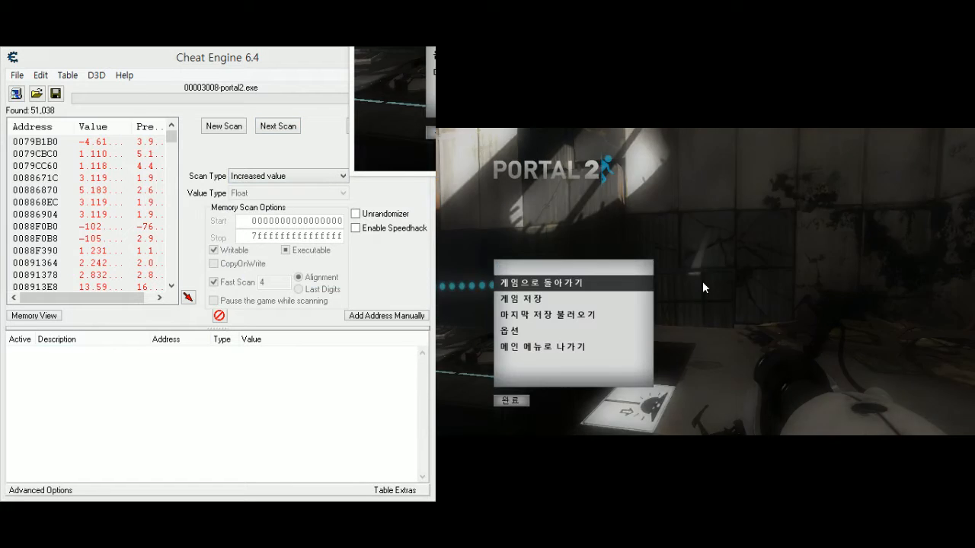
left_click(316, 173)
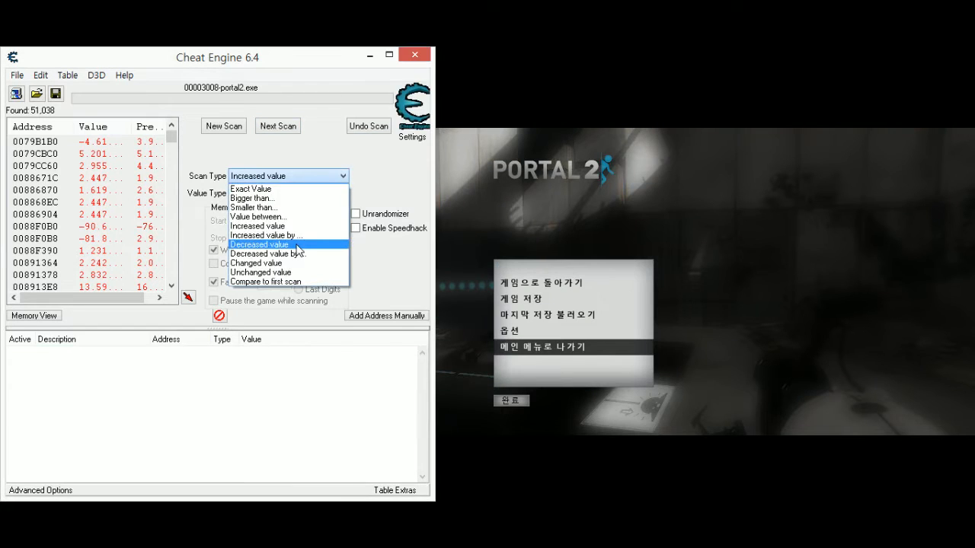
left_click(259, 247)
left_click(277, 127)
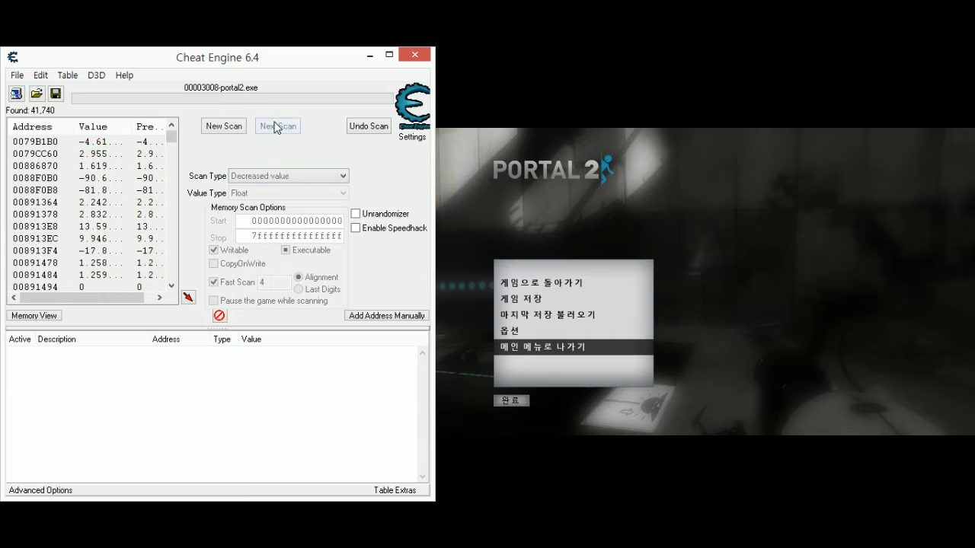
- Resume the game, pause it with the character higher, and run a next scan for Increased value
left_click(816, 292)
key("Escape")
key("Escape")
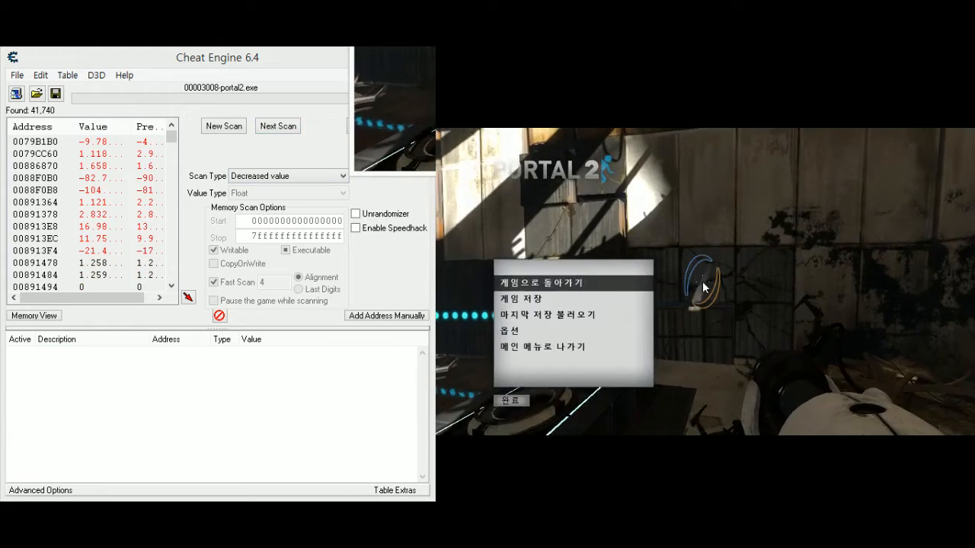
left_click(259, 176)
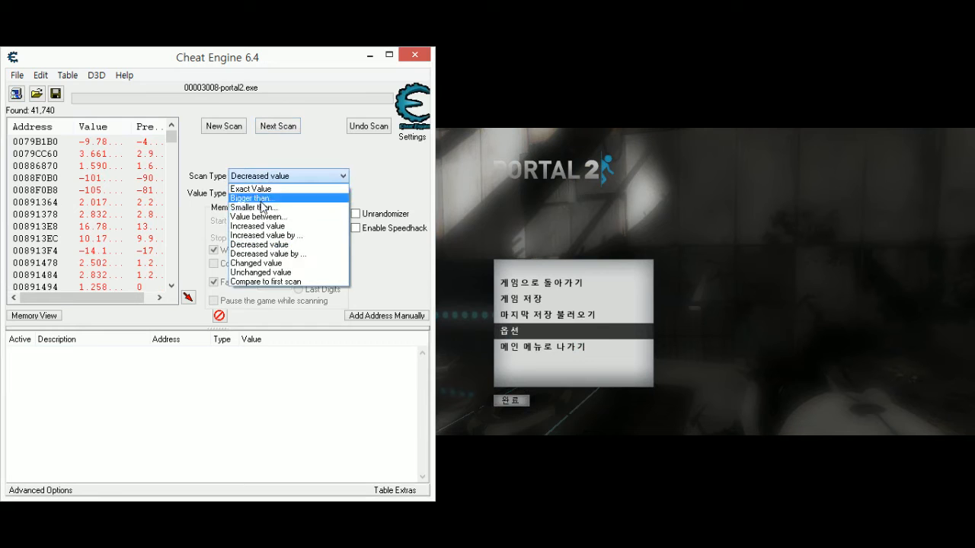
left_click(259, 216)
left_click(271, 131)
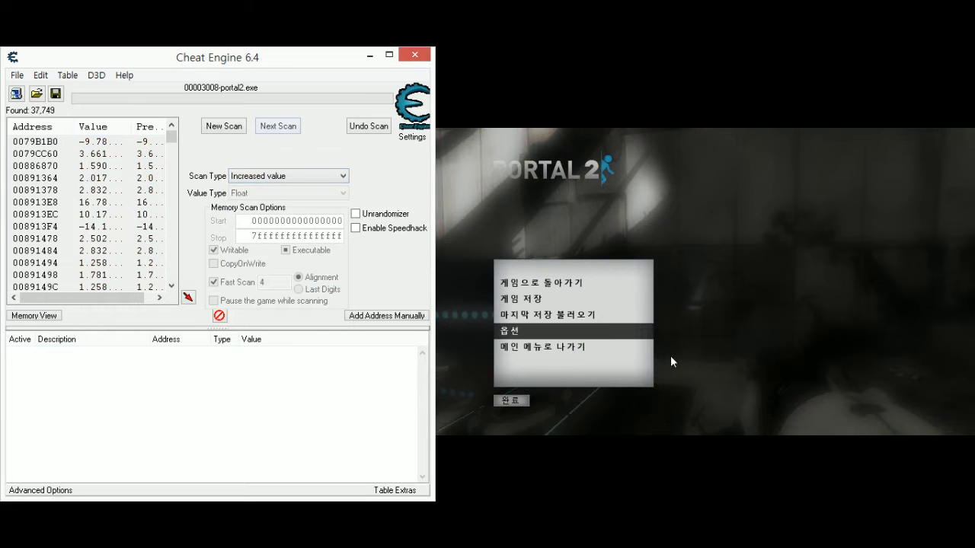
- Lower the character's viewpoint in the game, pause, and filter the results by Decreased value
left_click(743, 330)
key("Escape")
key("Escape")
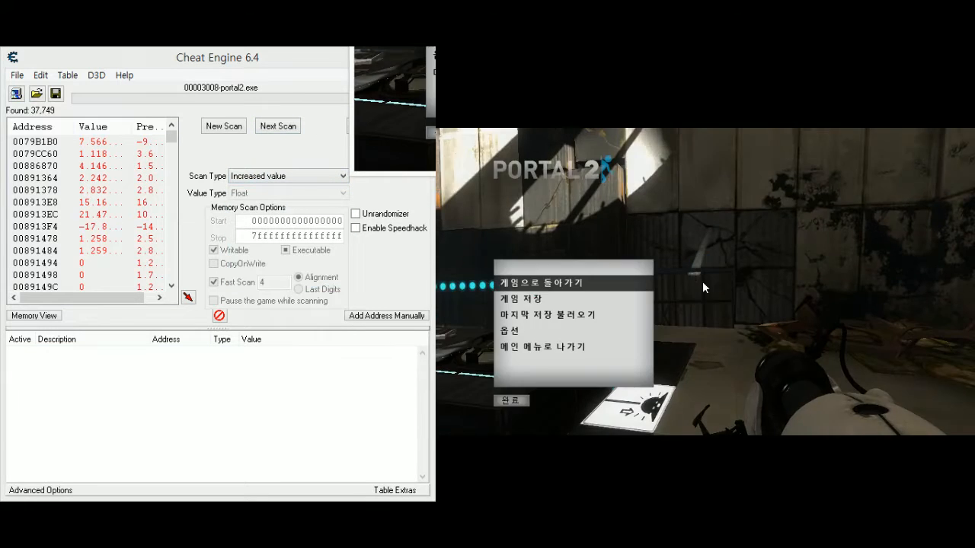
left_click(275, 181)
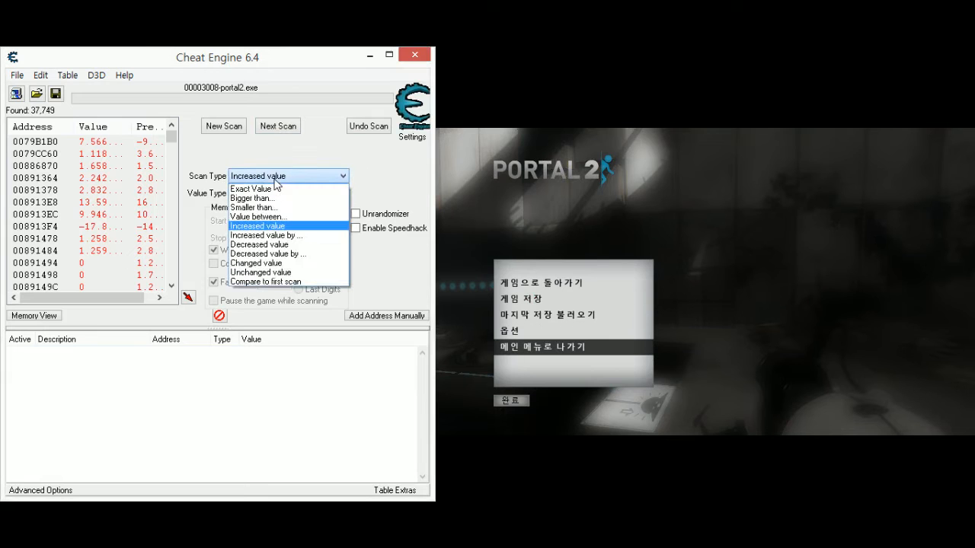
left_click(268, 241)
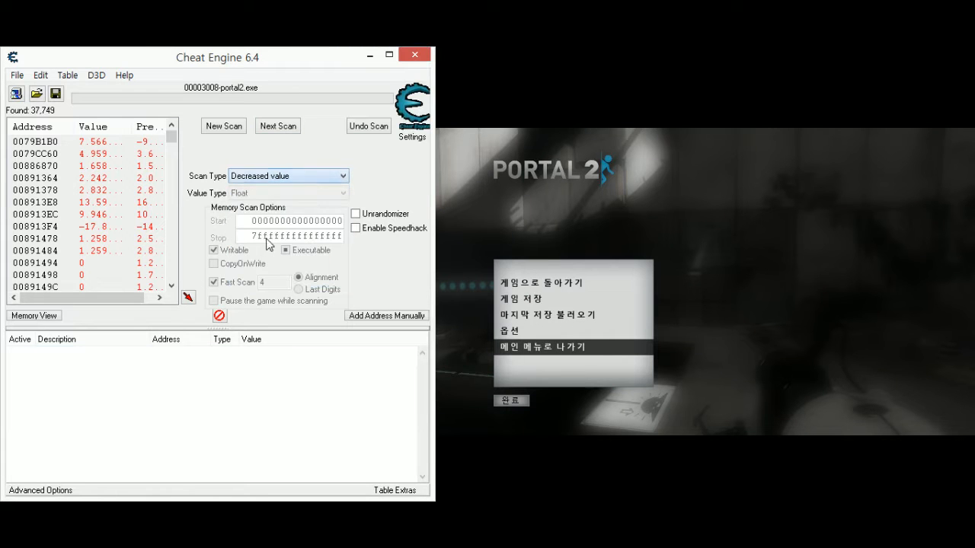
left_click(282, 129)
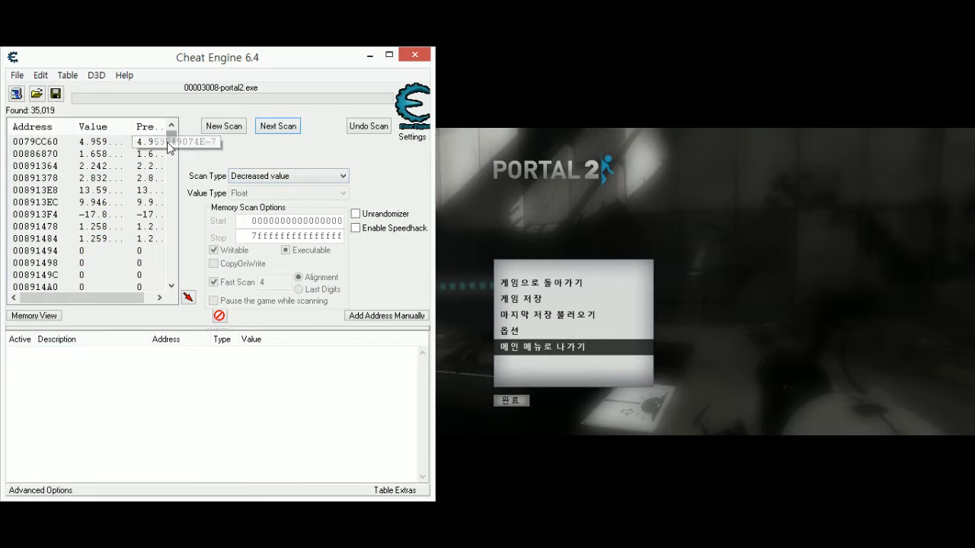
- With the game still paused, repeatedly run next scans for Unchanged value to remove addresses that fluctuate
left_click_drag(167, 142, 192, 131)
left_click(290, 176)
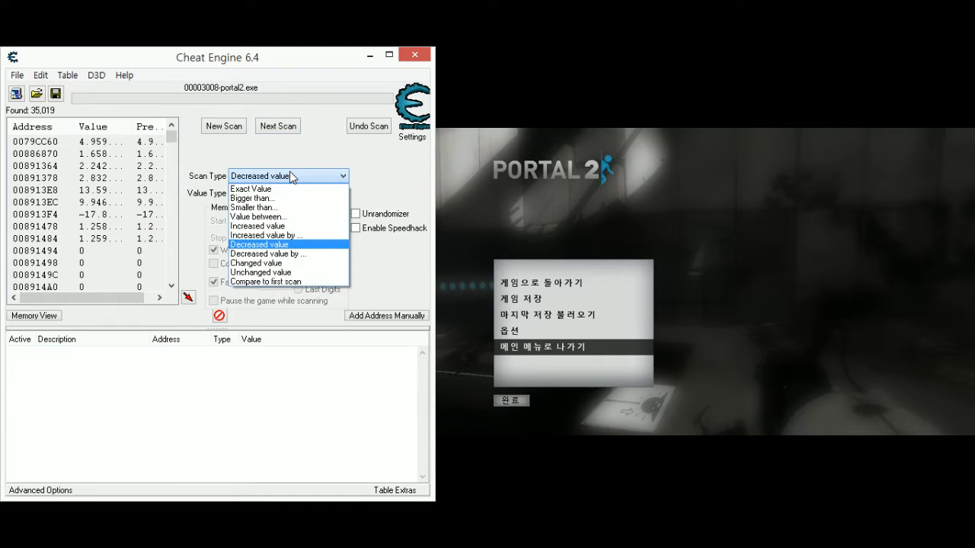
left_click(293, 272)
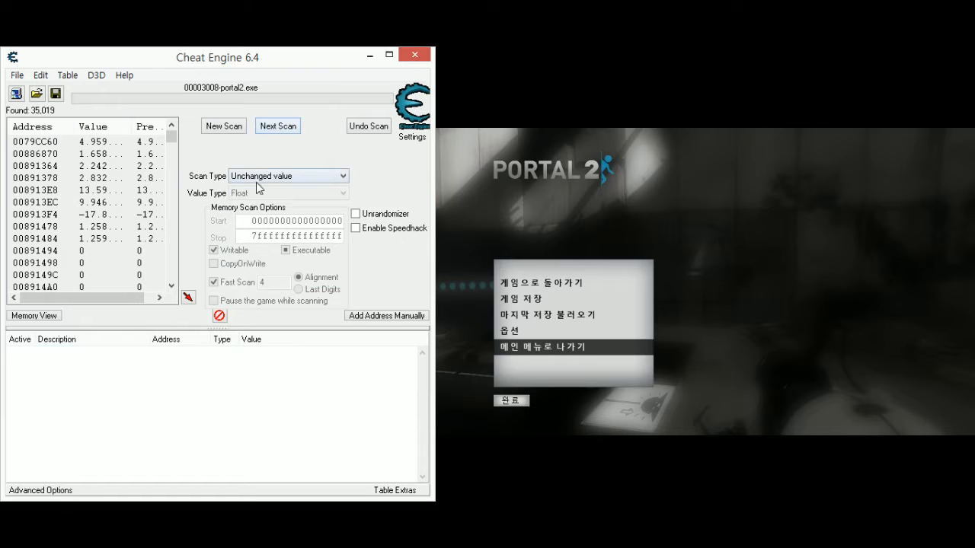
left_click(276, 127)
left_click(276, 127)
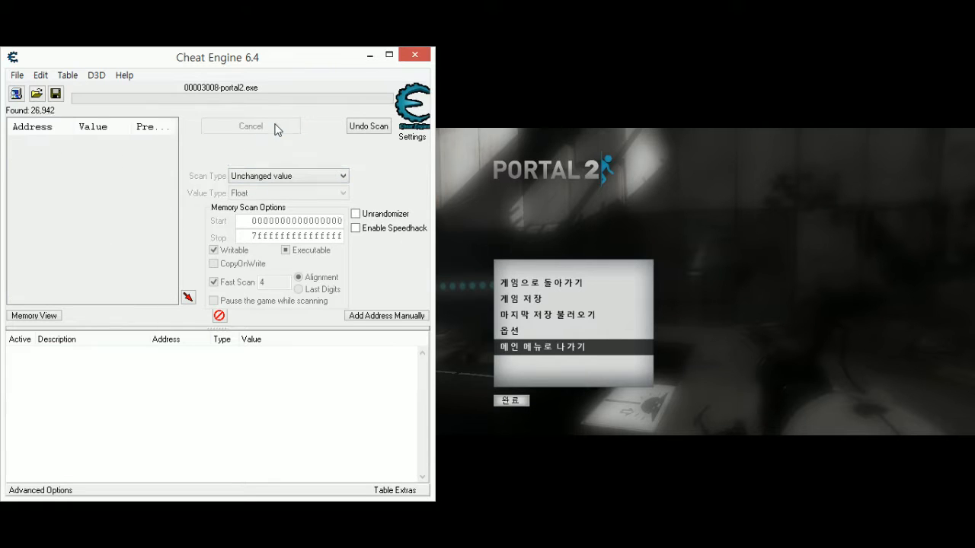
left_click(276, 127)
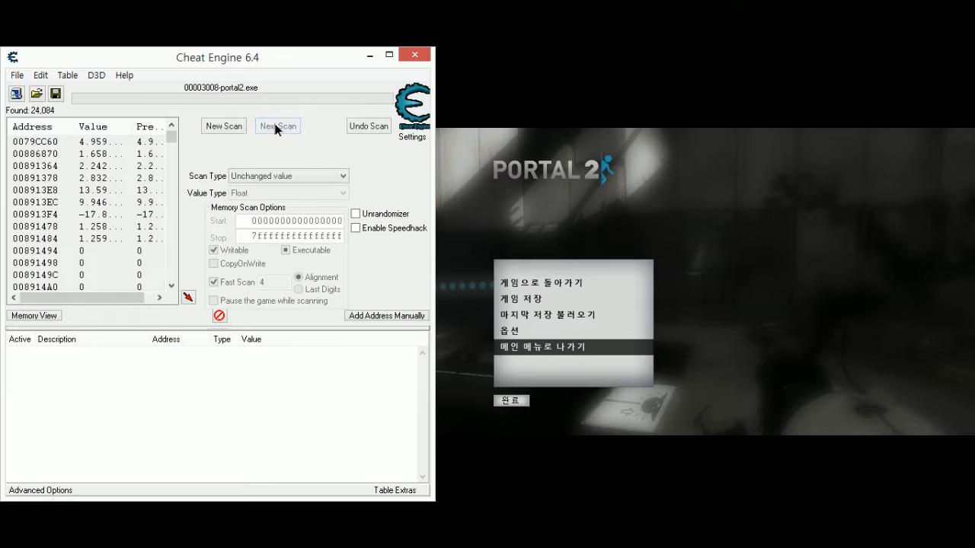
left_click(276, 127)
left_click(277, 128)
left_click(276, 127)
left_click(277, 127)
left_click(276, 127)
left_click(276, 127)
left_click(276, 127)
left_click(276, 127)
left_click(276, 127)
left_click(276, 127)
left_click(276, 127)
left_click(276, 127)
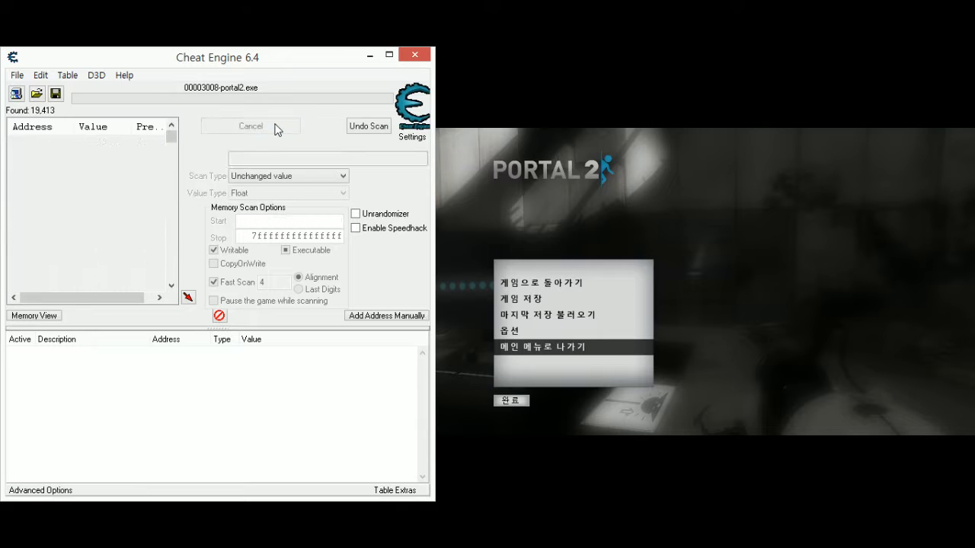
left_click(276, 127)
left_click(277, 128)
- Raise the character's viewpoint in the game, pause, and filter the results by Increased value
left_click(791, 353)
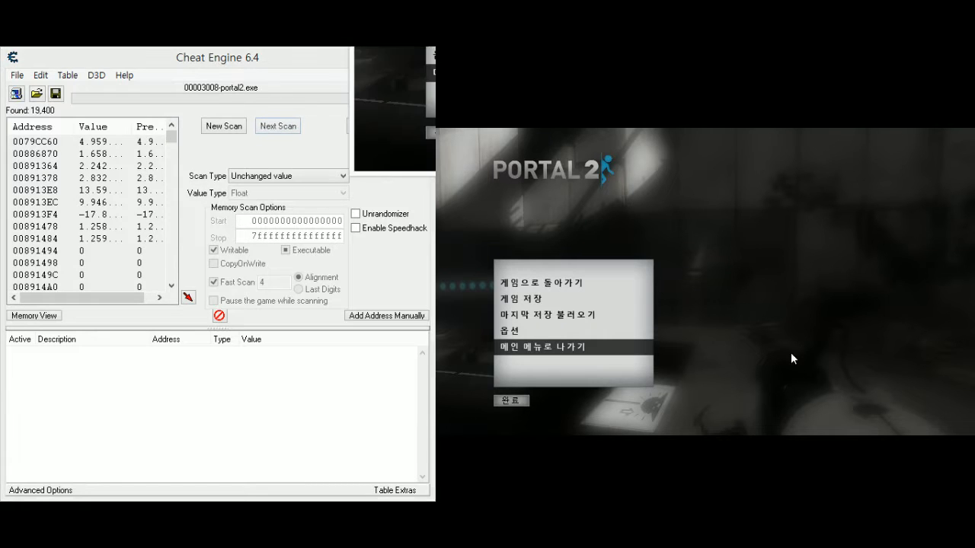
key("Escape")
key("Escape")
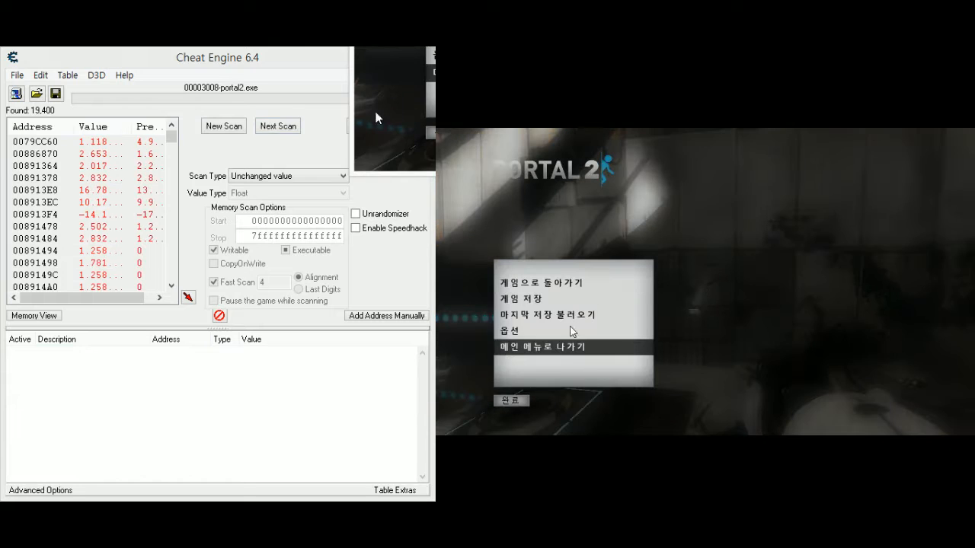
left_click(310, 178)
left_click(296, 226)
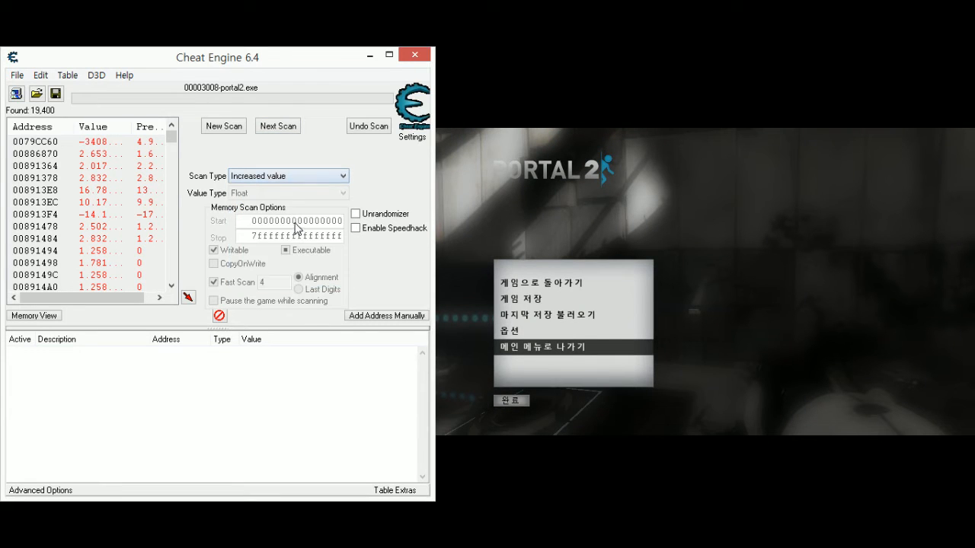
left_click(285, 133)
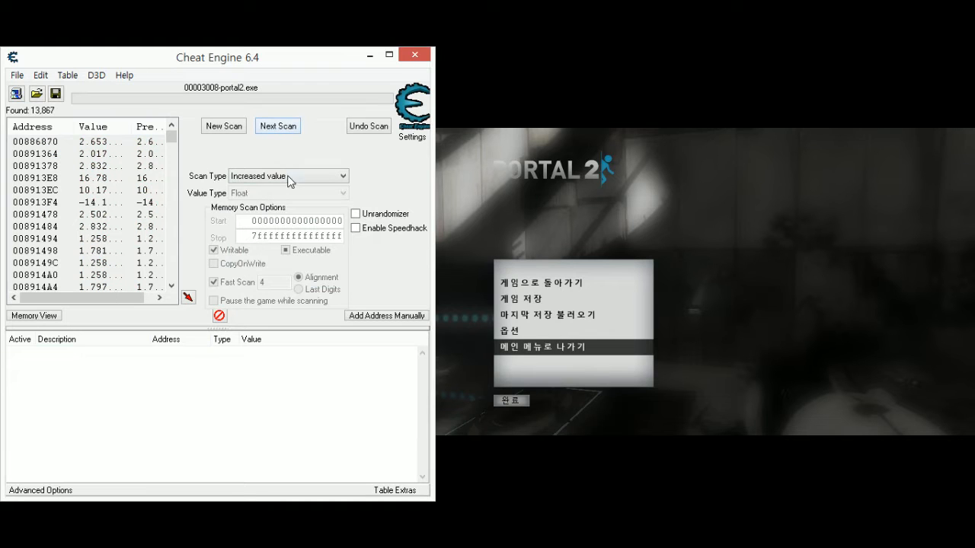
- Run several next scans for Unchanged value while the game is paused in the higher position
left_click(290, 179)
left_click(290, 275)
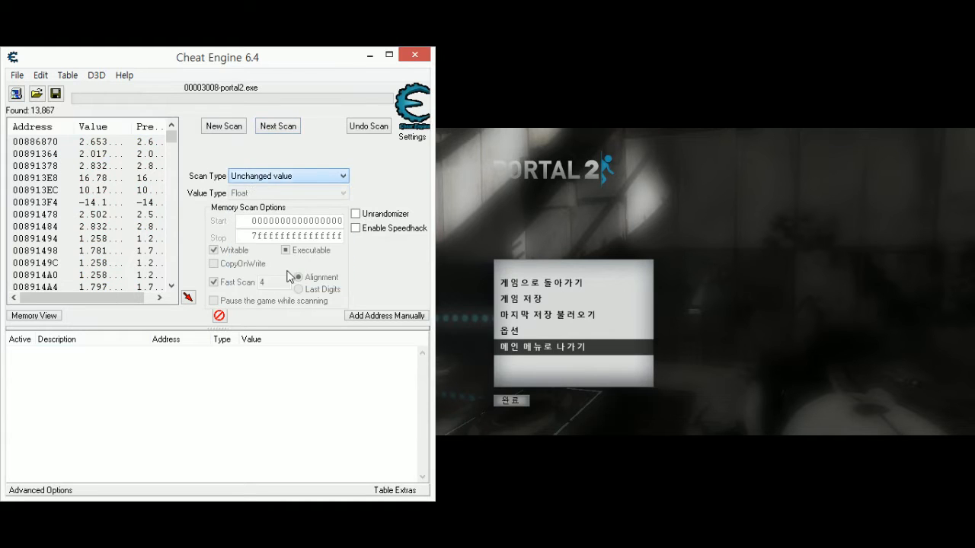
left_click(286, 127)
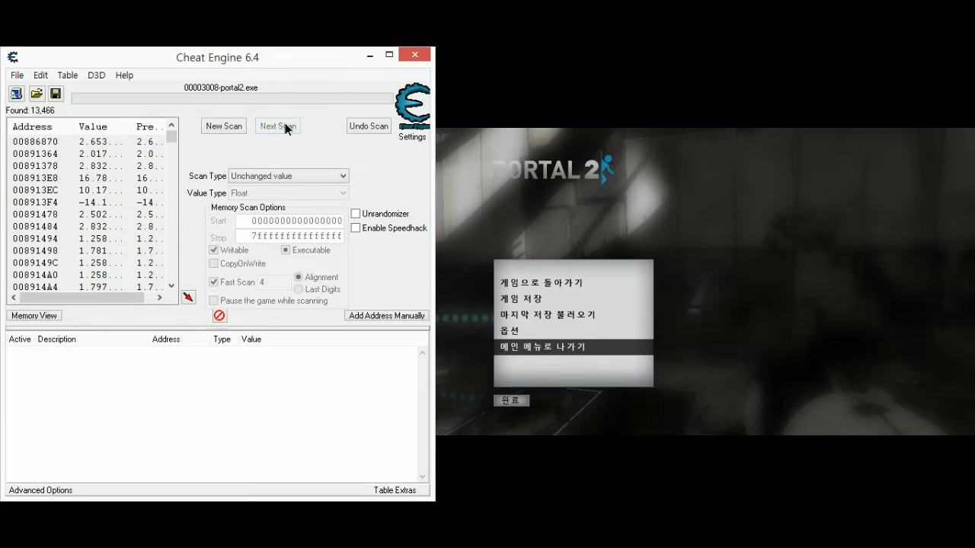
left_click(287, 128)
left_click(286, 128)
left_click(286, 128)
left_click(287, 128)
left_click(287, 129)
- Resume the game, pause it with the character in the lower position, and scan for Decreased value
left_click(312, 178)
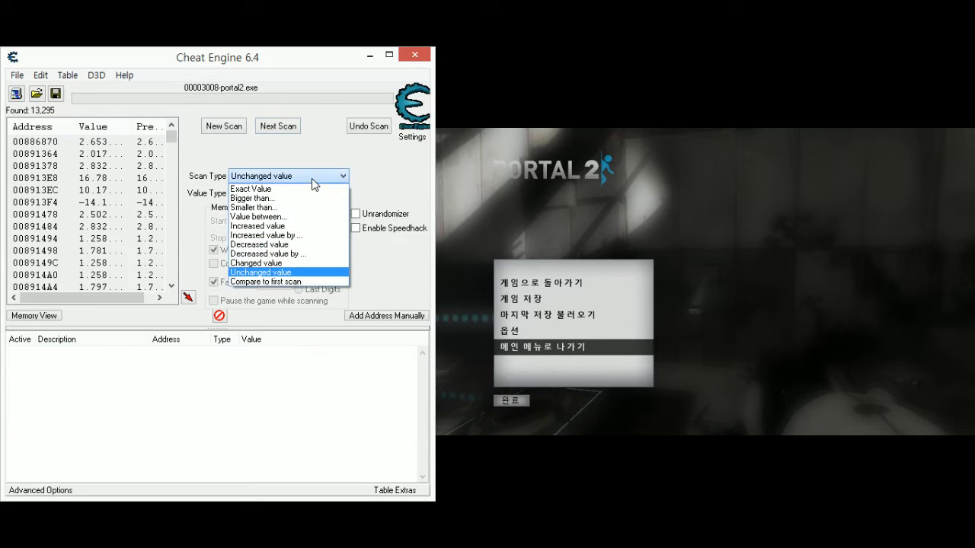
left_click(312, 179)
key("Escape")
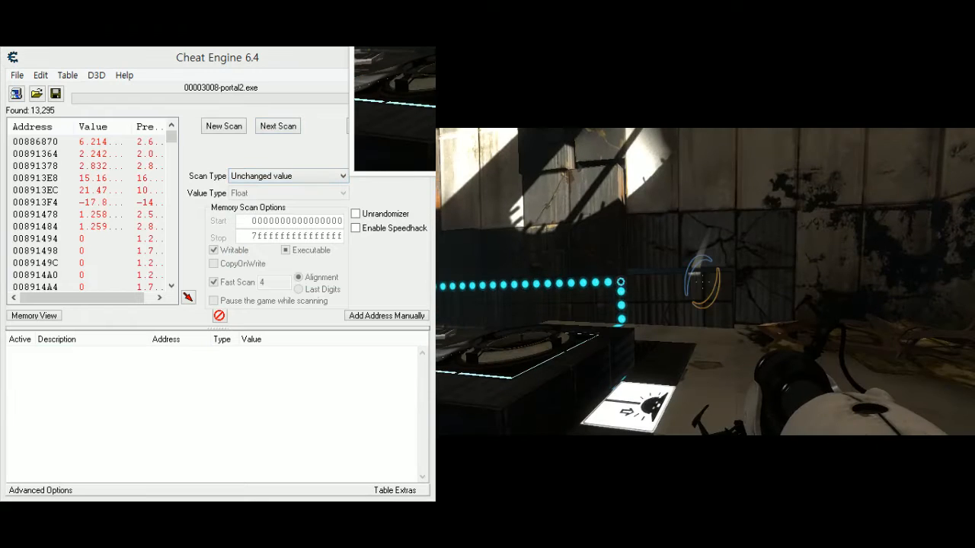
key("Escape")
left_click(288, 176)
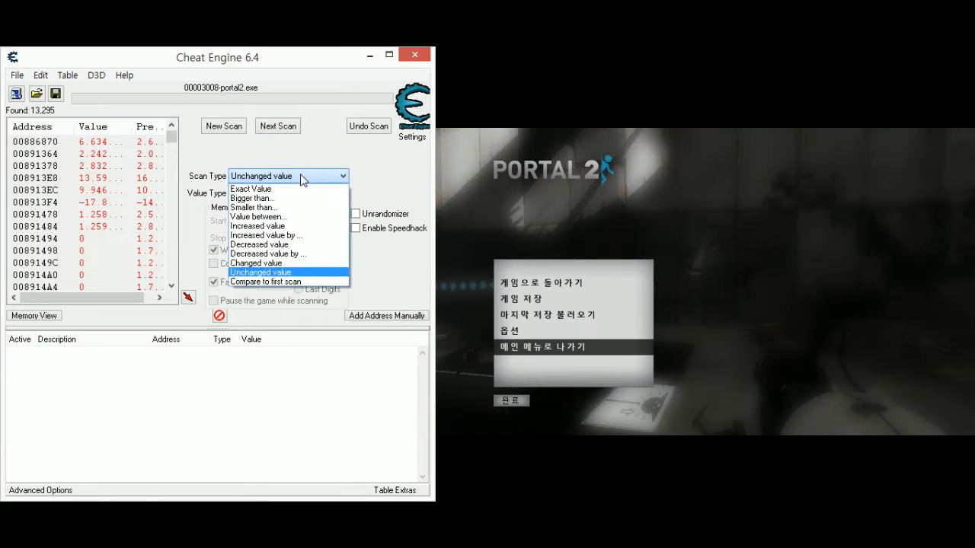
left_click(297, 240)
left_click(294, 131)
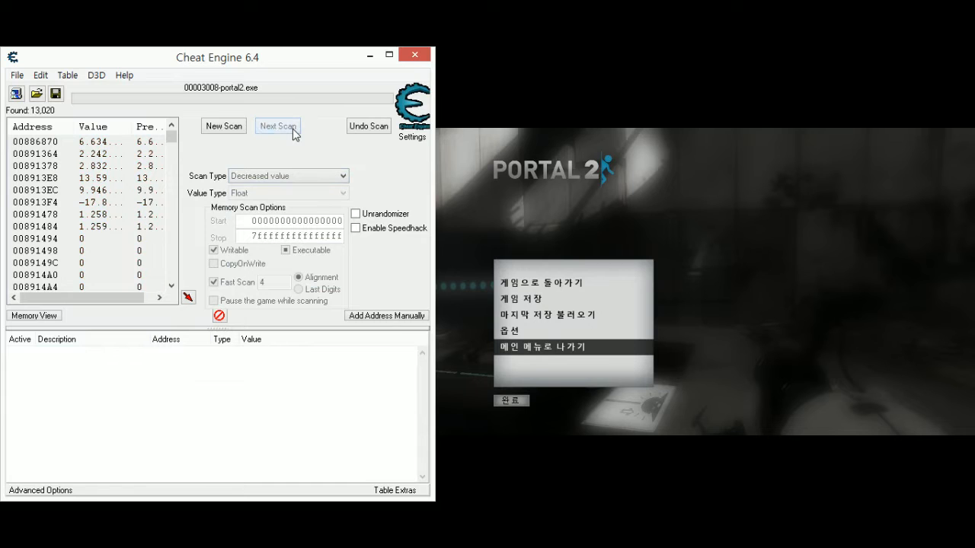
- Resume the game, pause it with the character in the higher position, and scan for Increased value
left_click(762, 355)
key("Escape")
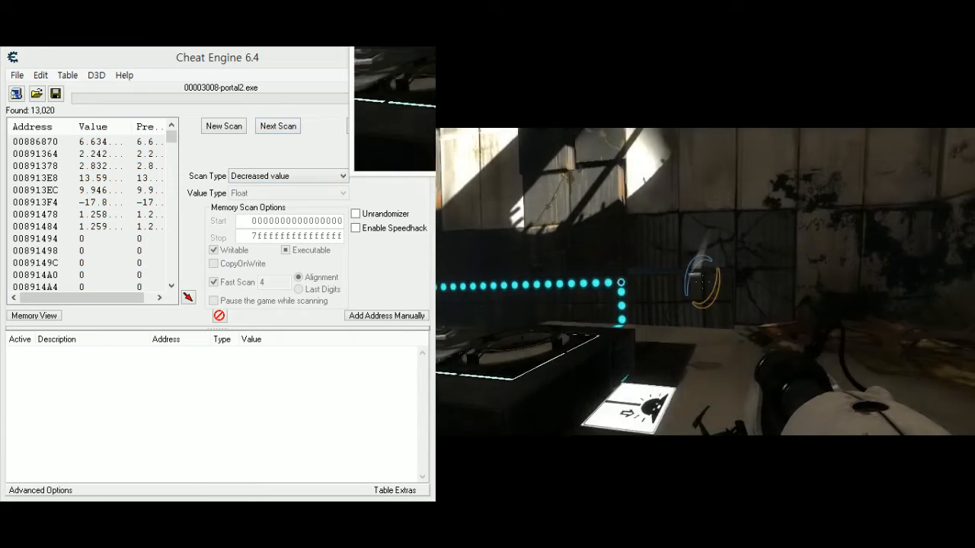
key("Escape")
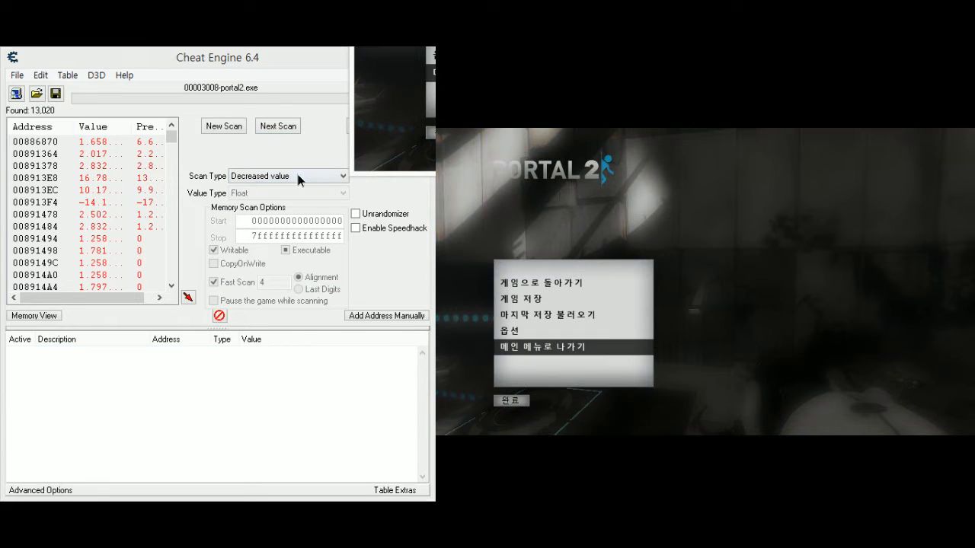
left_click(297, 176)
left_click(282, 227)
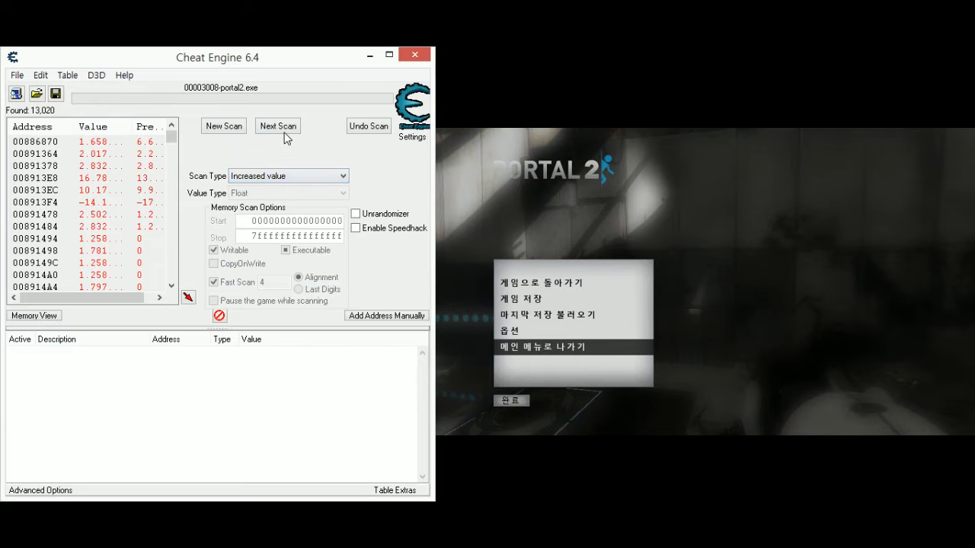
left_click(288, 127)
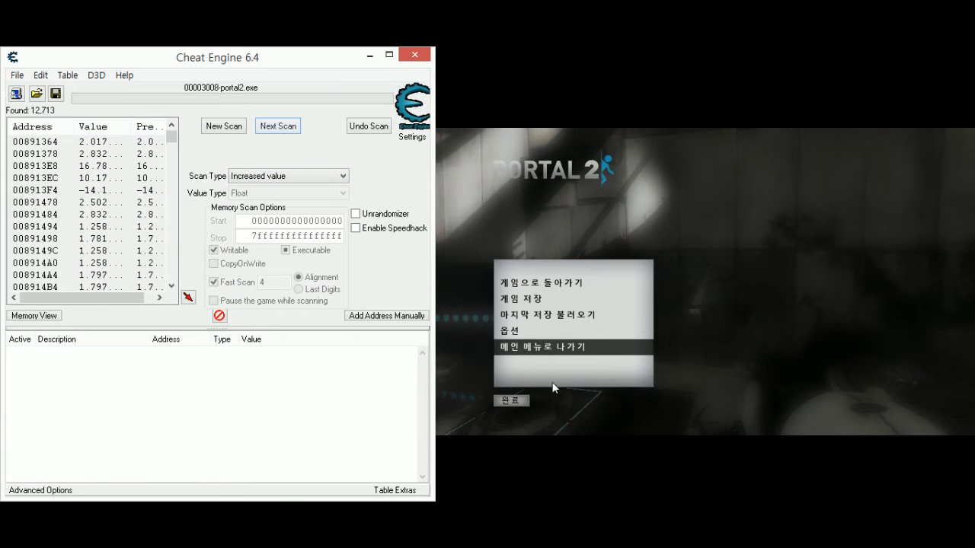
- Resume the game, shoot a blue and an orange portal, and pause with the character moved to another spot before returning to Cheat Engine
left_click(808, 361)
key("Escape")
left_click(702, 281)
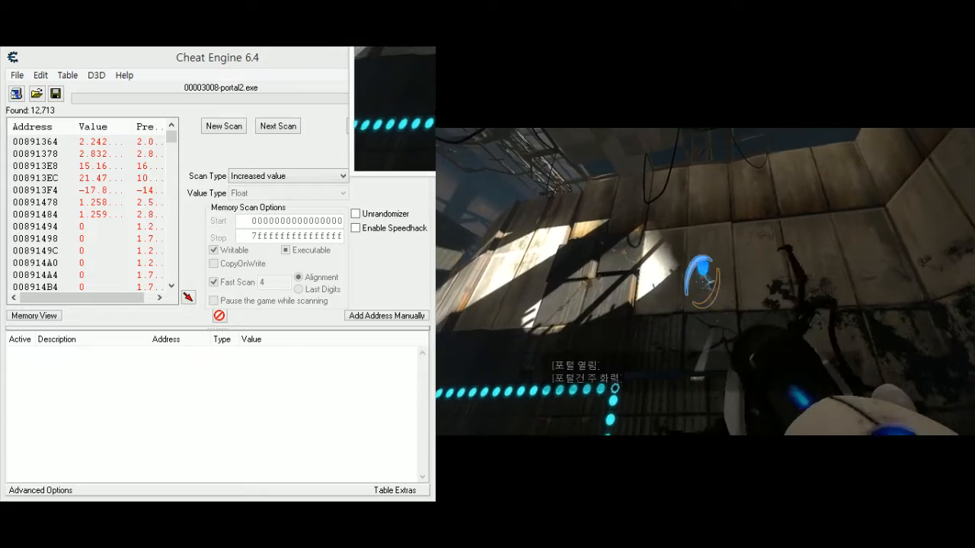
right_click(702, 282)
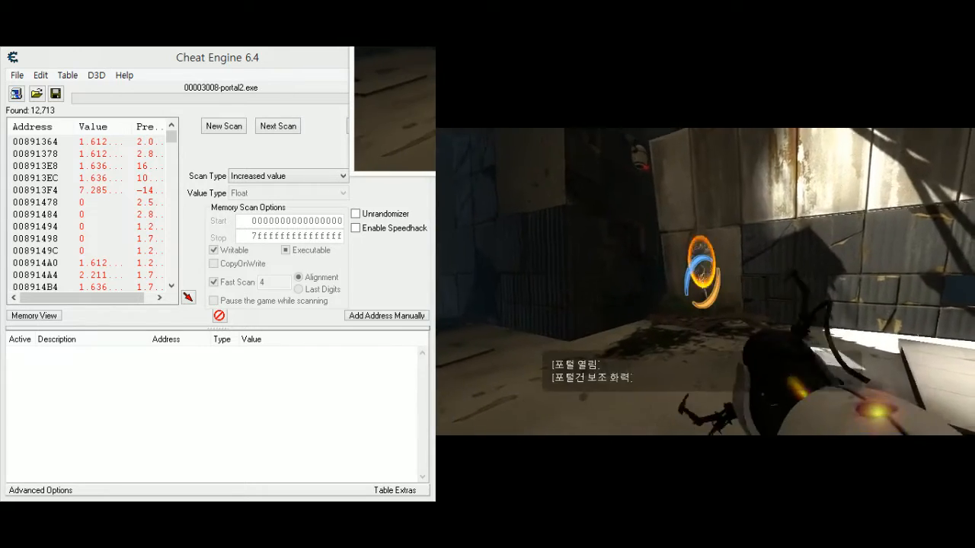
key("w")
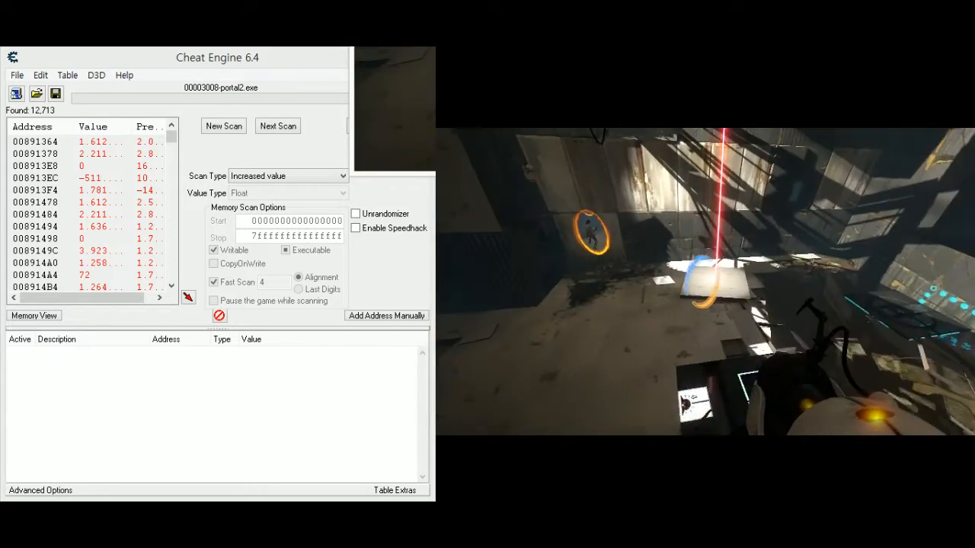
key("w")
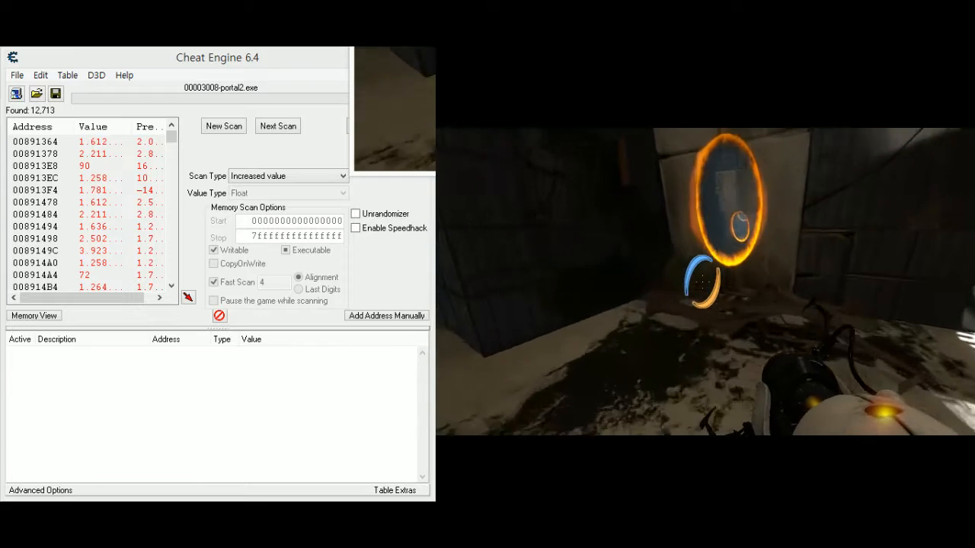
key("Escape")
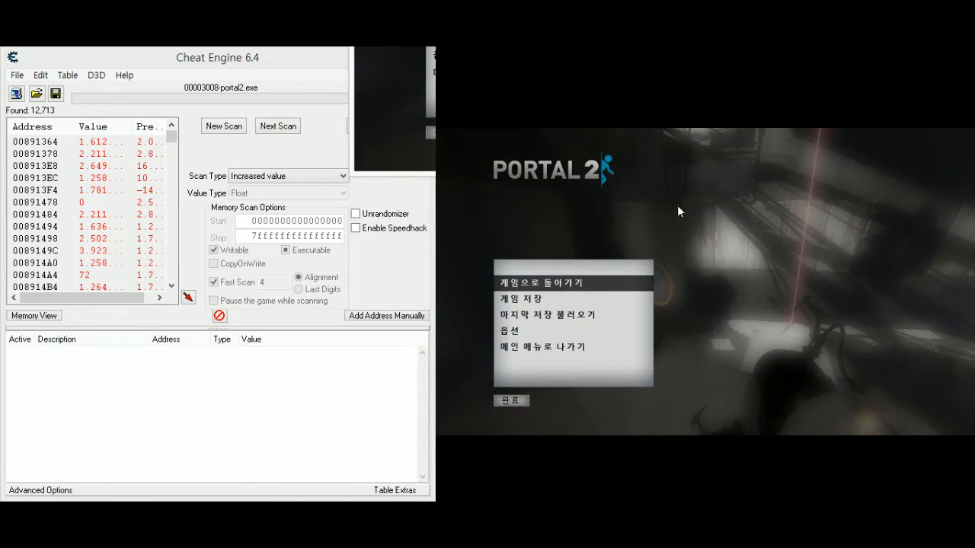
left_click(278, 157)
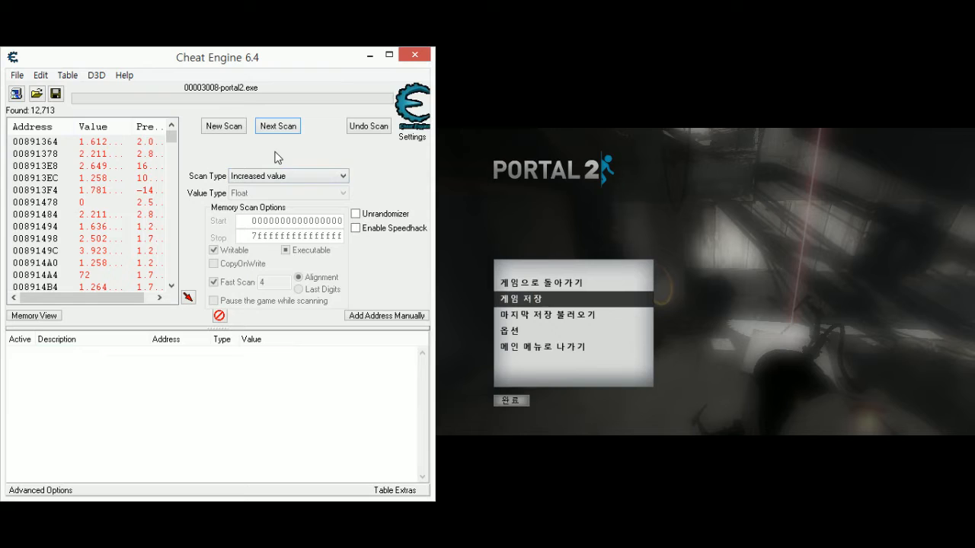
- Start a new scan to clear the old results, and try to restore the previous scan results with Undo Scan
left_click(224, 125)
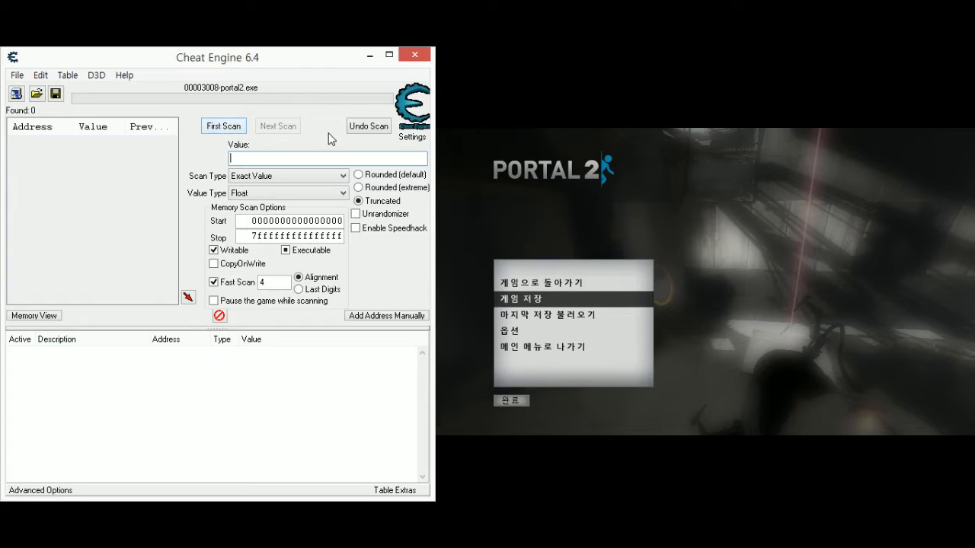
left_click(360, 126)
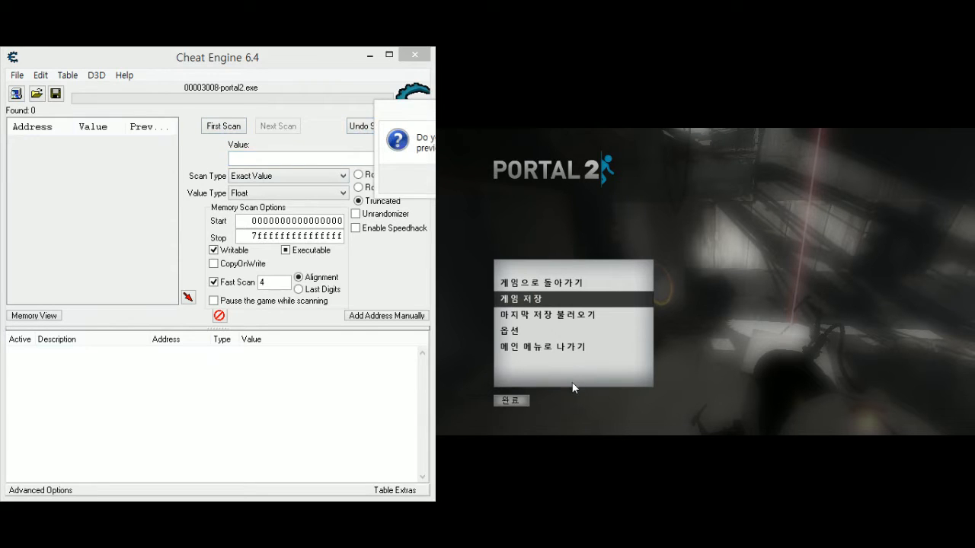
left_click(305, 215)
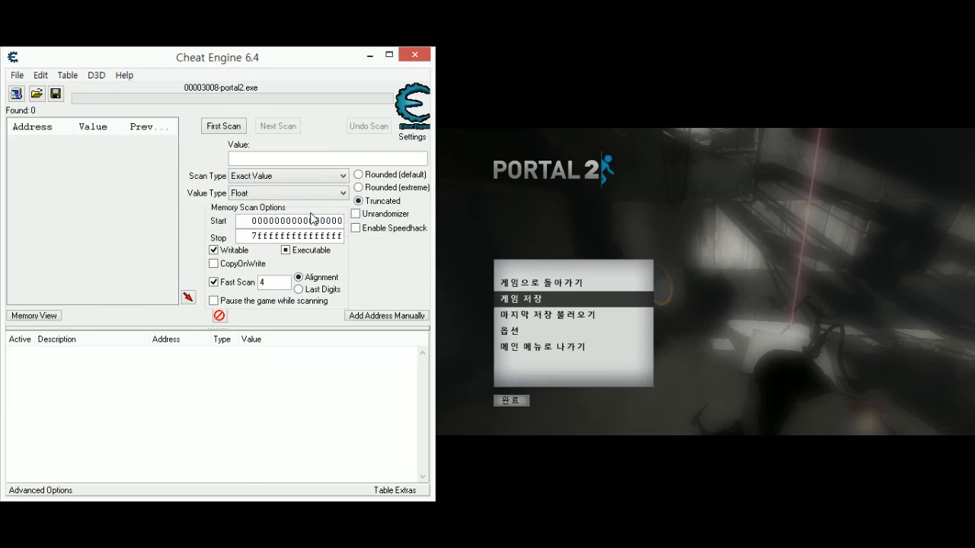
left_click(400, 133)
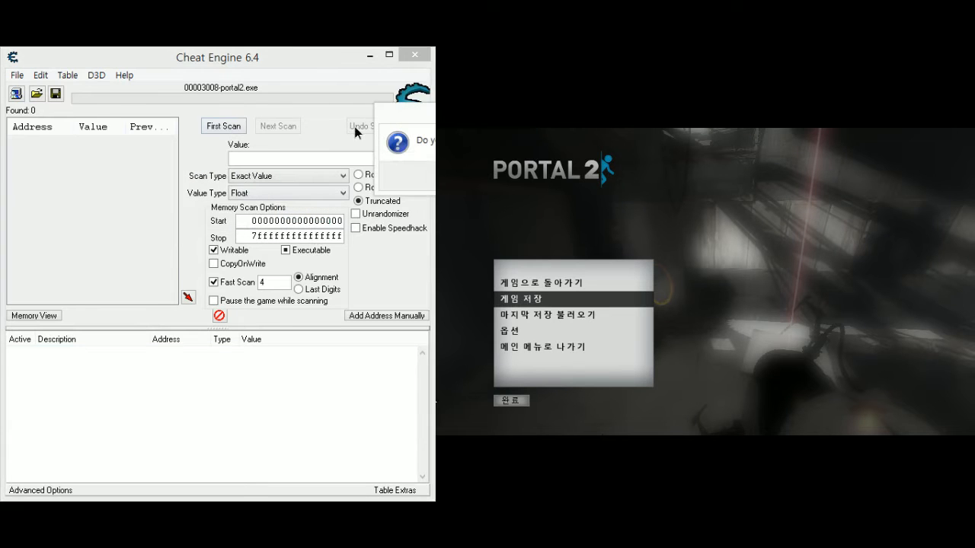
left_click(434, 180)
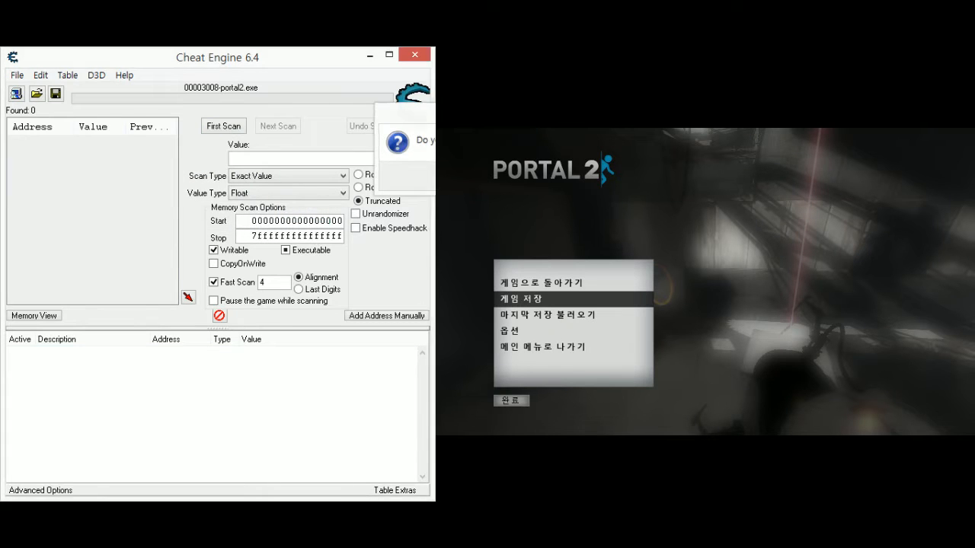
left_click(683, 376)
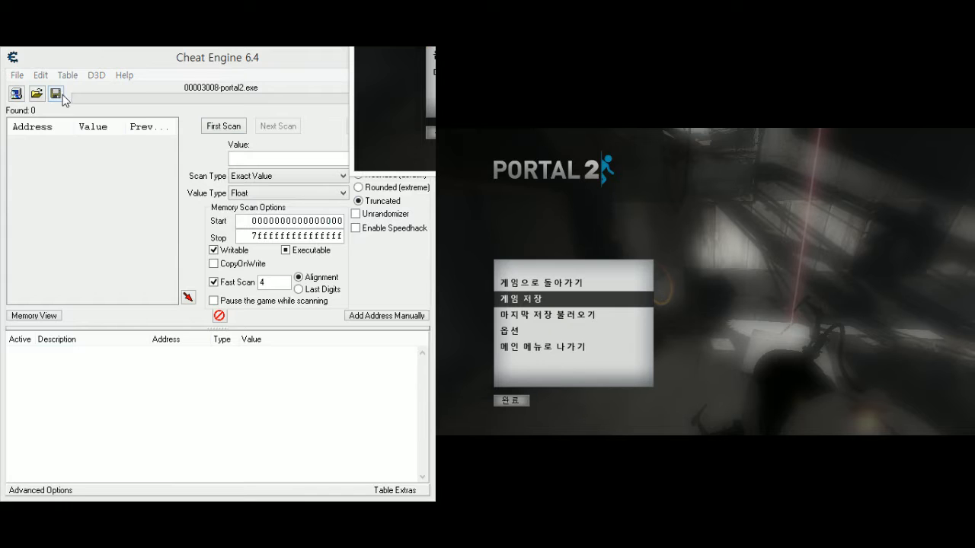
- Run a first Float scan for Unknown initial value with the game paused at the starting spot
left_click(273, 182)
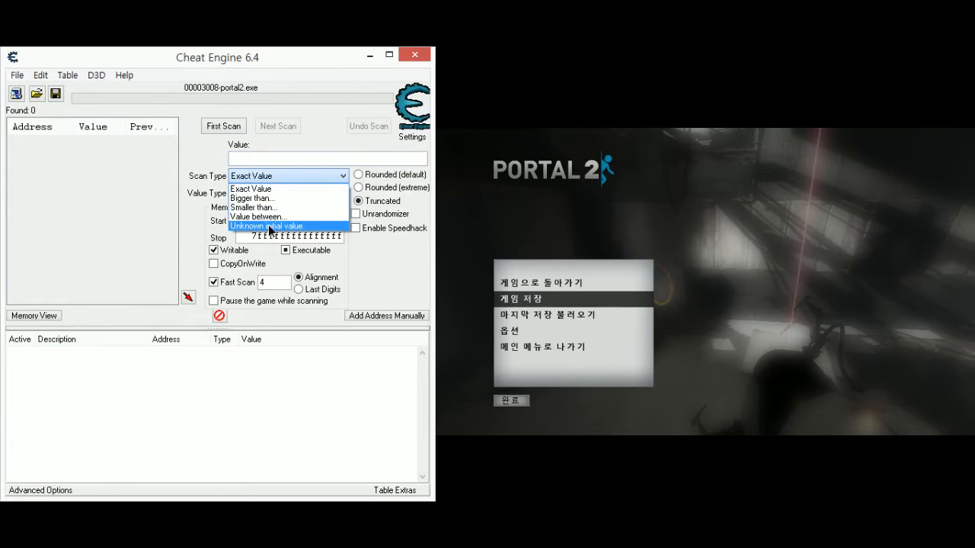
left_click(272, 226)
left_click(220, 131)
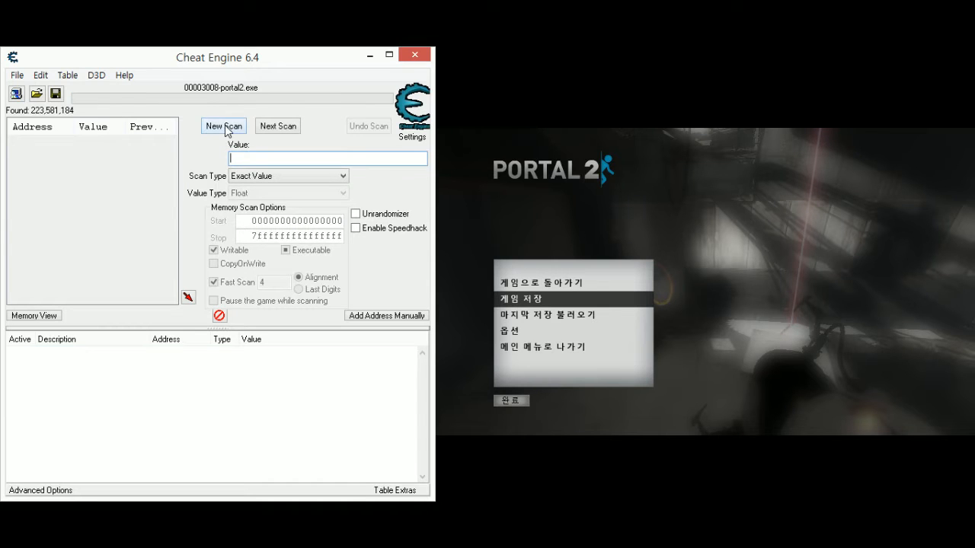
left_click(253, 182)
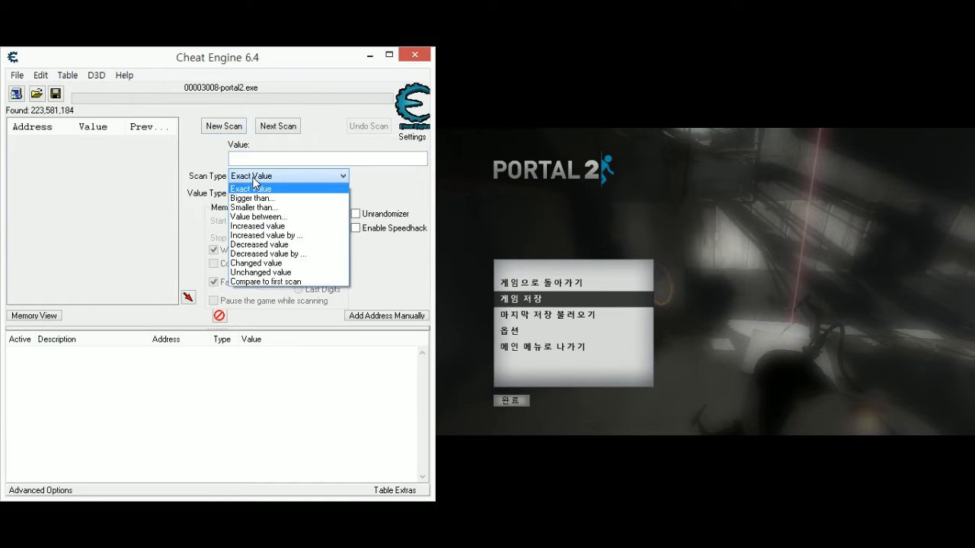
left_click(259, 189)
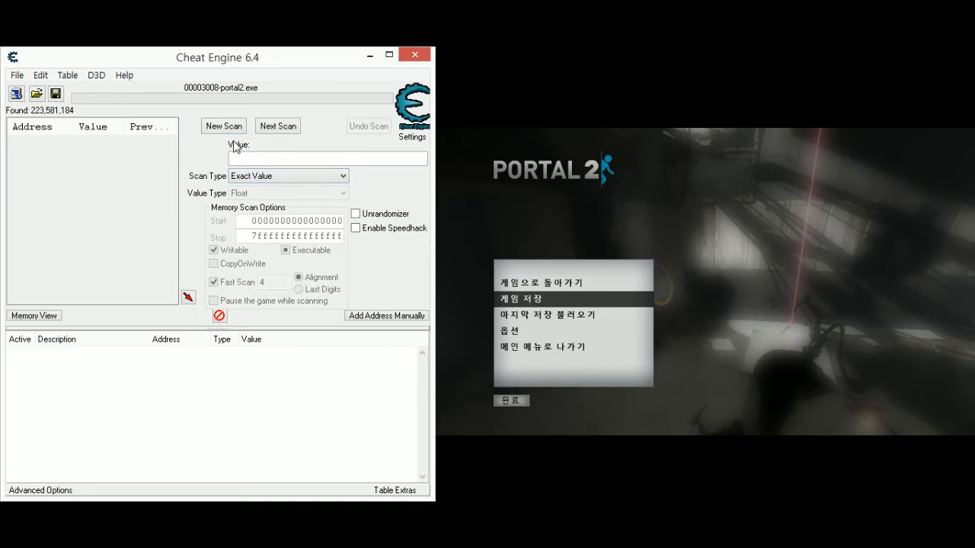
- Resume the game, move the character forward slightly, pause, and scan for Decreased value
left_click(802, 369)
key("Escape")
key("Escape")
left_click(288, 176)
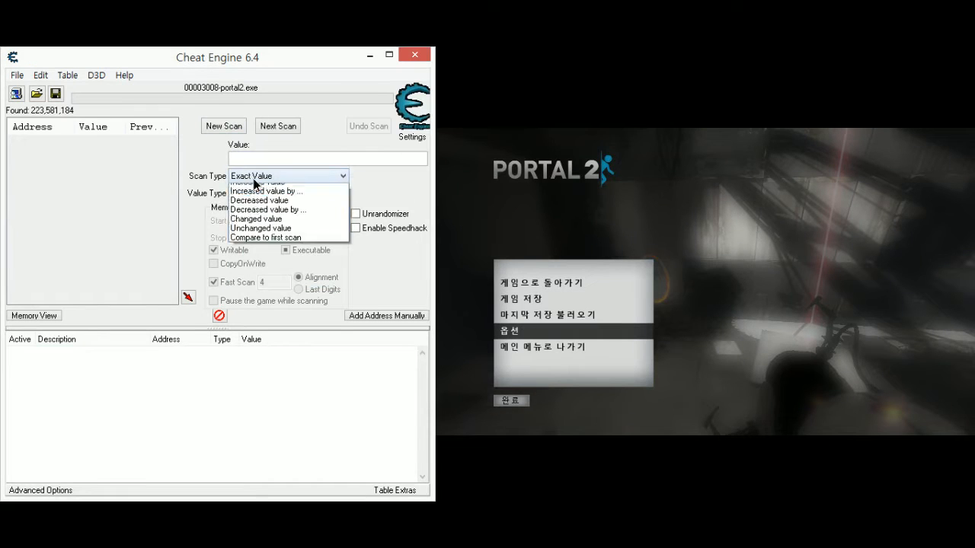
left_click(269, 245)
left_click(278, 126)
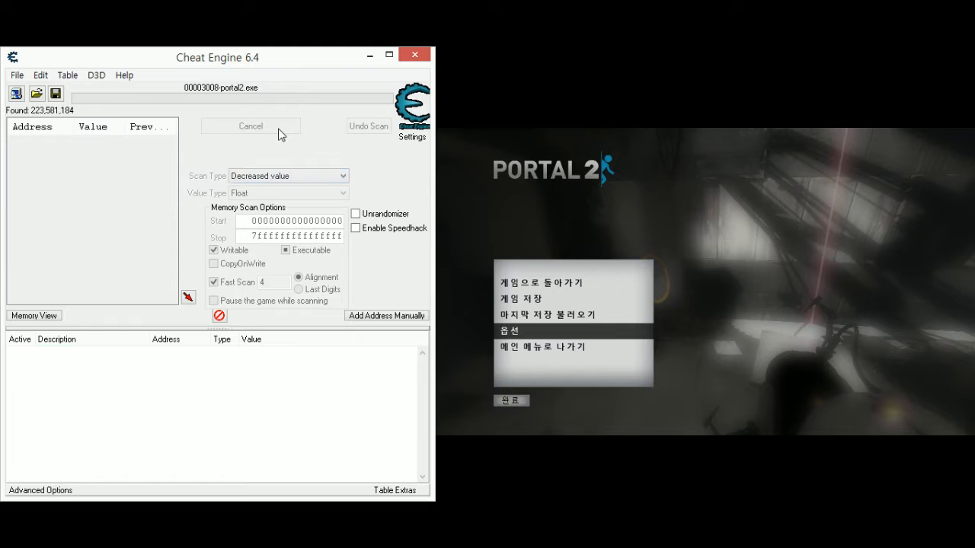
- Repeat the Decreased value scan three times, advancing the character farther across the floor and pausing the game before each one
left_click(692, 377)
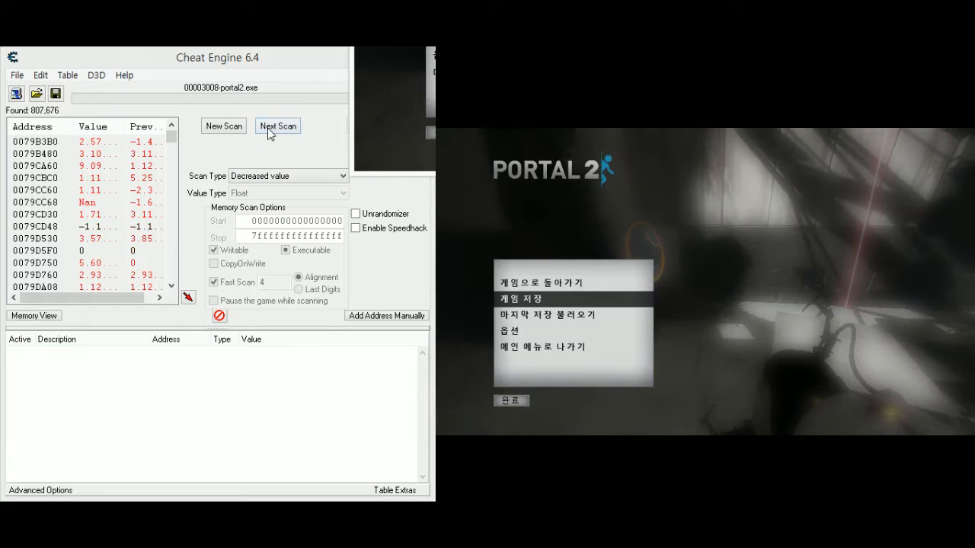
left_click(269, 130)
left_click(818, 352)
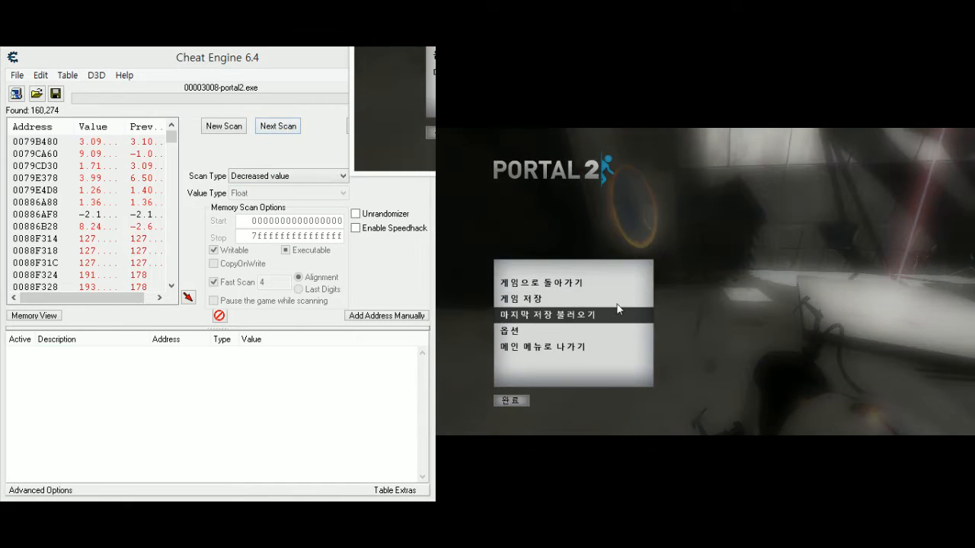
left_click(278, 131)
left_click(849, 379)
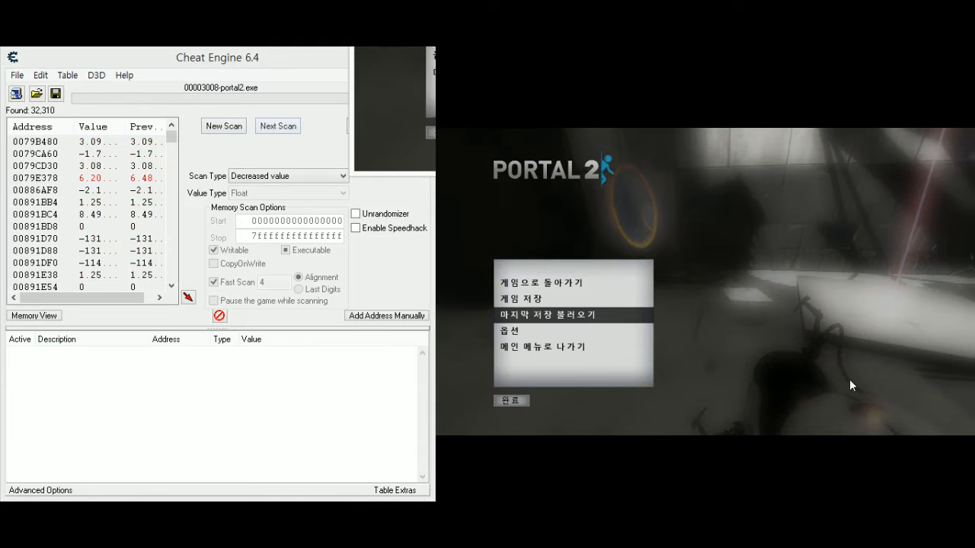
left_click(277, 132)
- Resume the game, walk the character through the orange portal back to the far side, pause, and scan for Increased value
left_click(686, 364)
key("Escape")
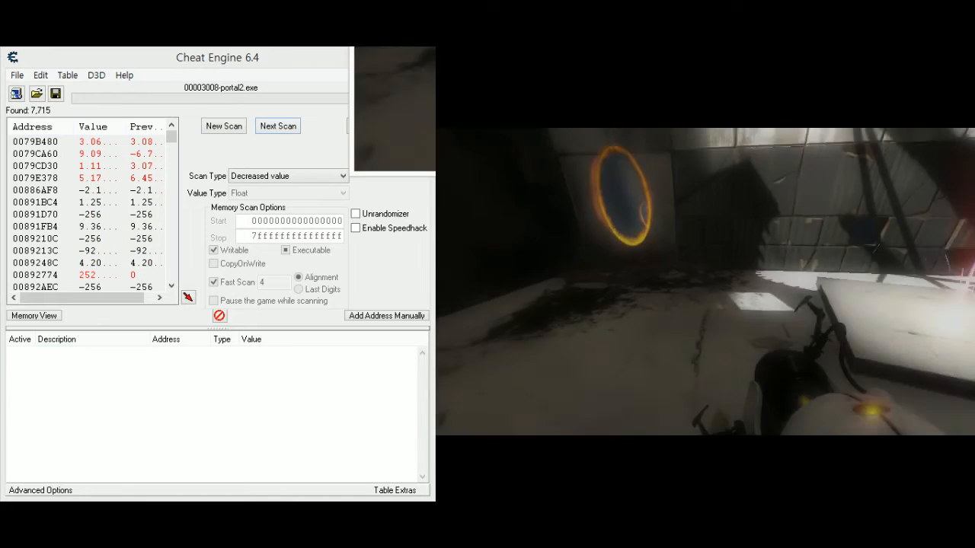
key("w")
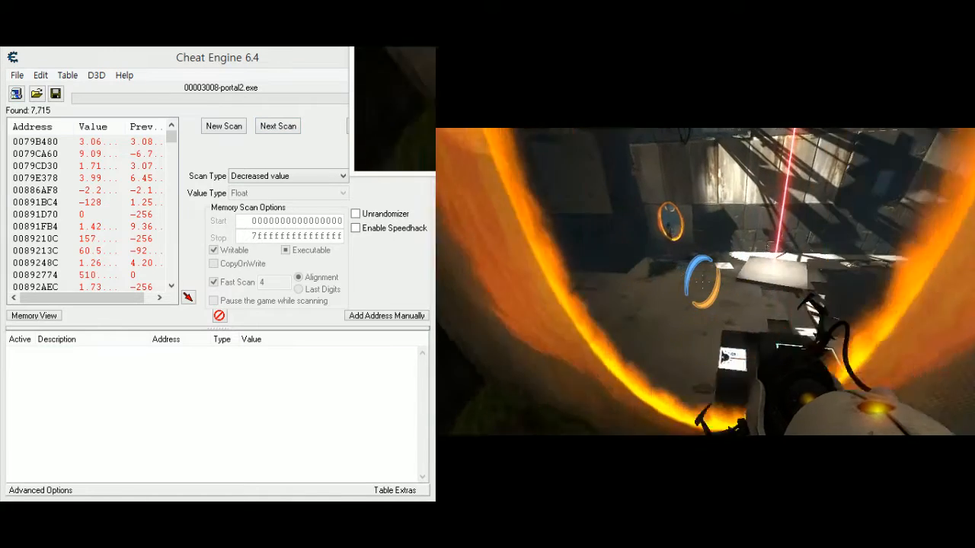
key("Escape")
left_click(284, 176)
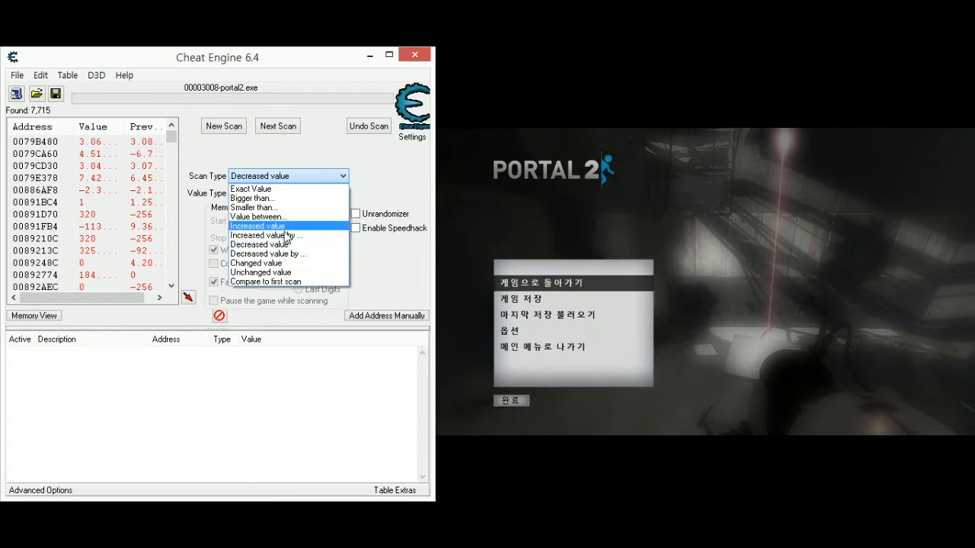
left_click(288, 229)
left_click(286, 128)
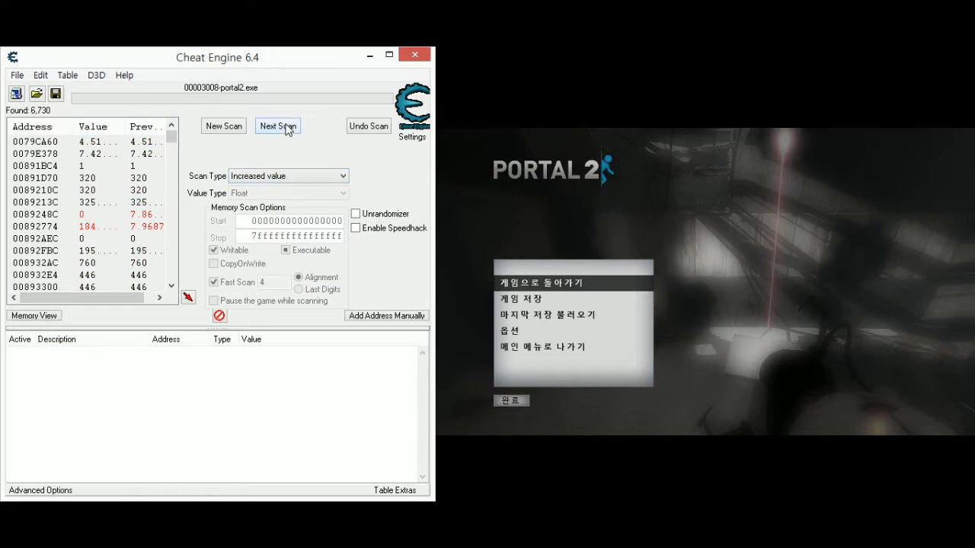
- Resume the game, walk the character a short way forward from the portal exit, pause, and scan for Decreased value
left_click(715, 338)
key("Escape")
key("Escape")
left_click(246, 179)
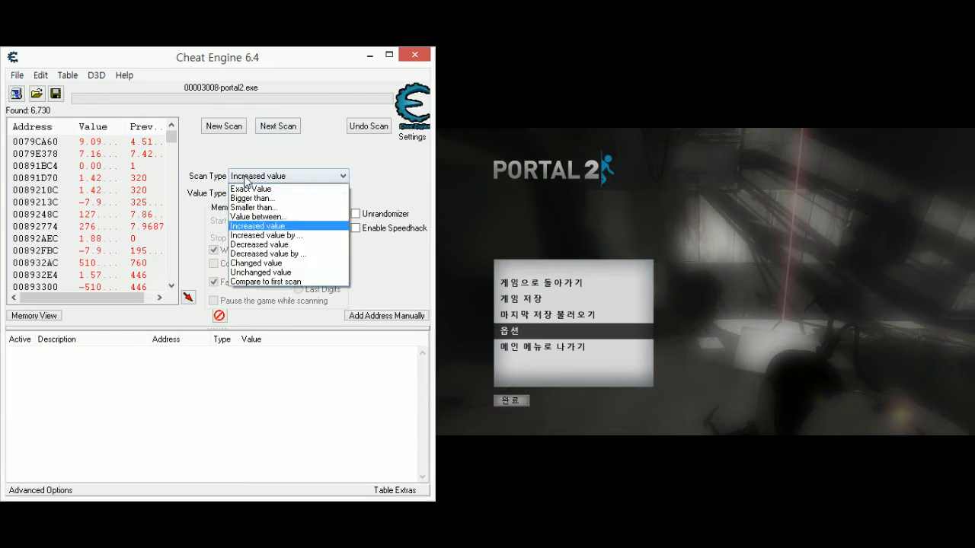
left_click(257, 244)
left_click(287, 130)
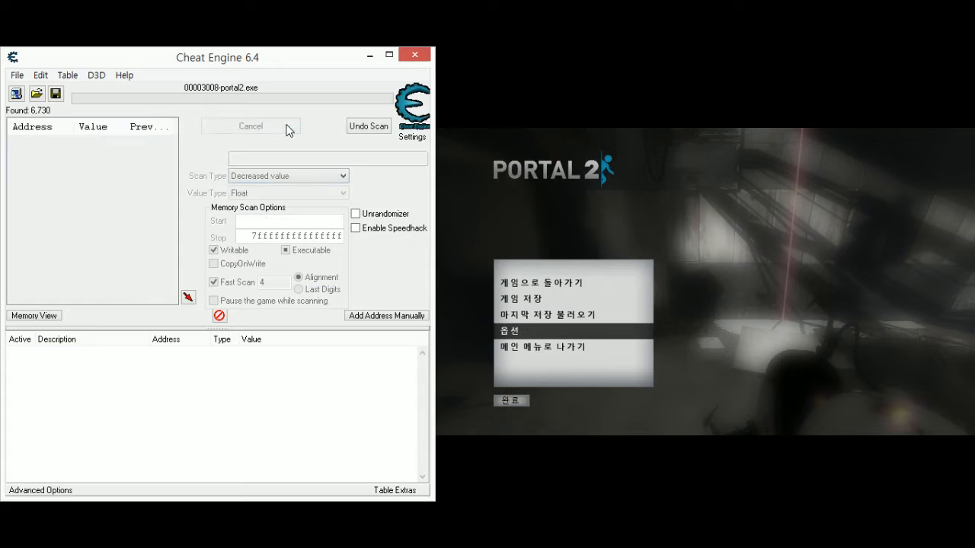
- Run two more Decreased value scans, moving the character closer to the orange portal and pausing the game before each
left_click(769, 321)
key("Escape")
key("Escape")
left_click(259, 176)
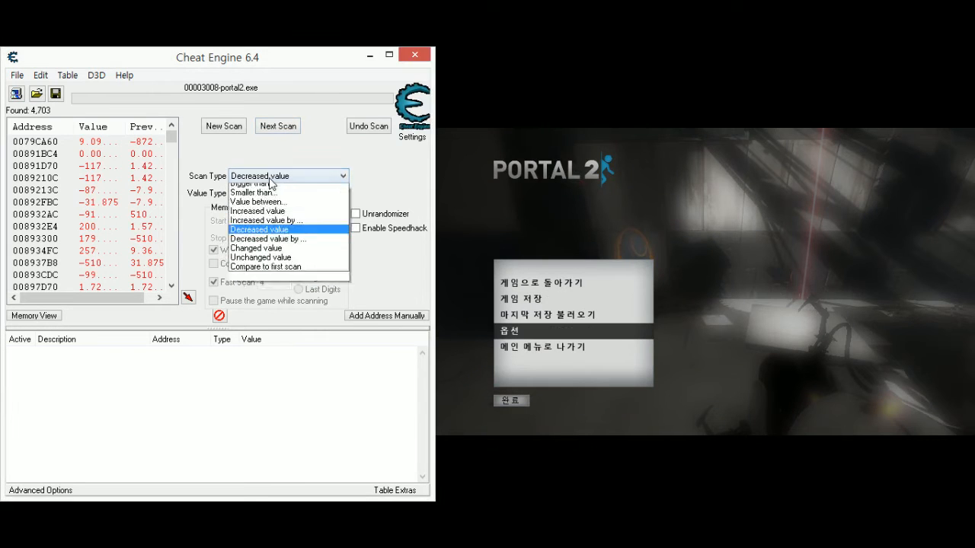
left_click(274, 224)
left_click(287, 128)
left_click(678, 359)
key("Escape")
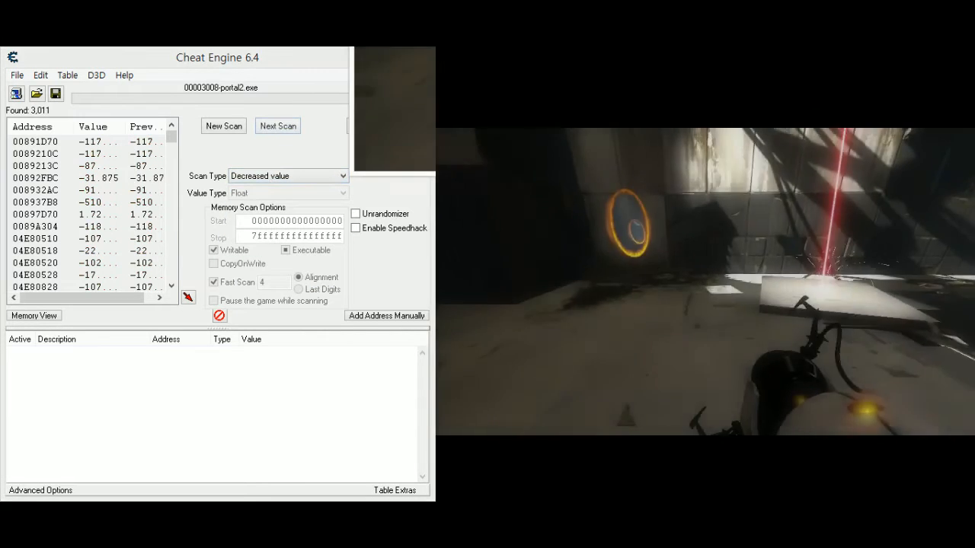
key("Escape")
left_click(295, 128)
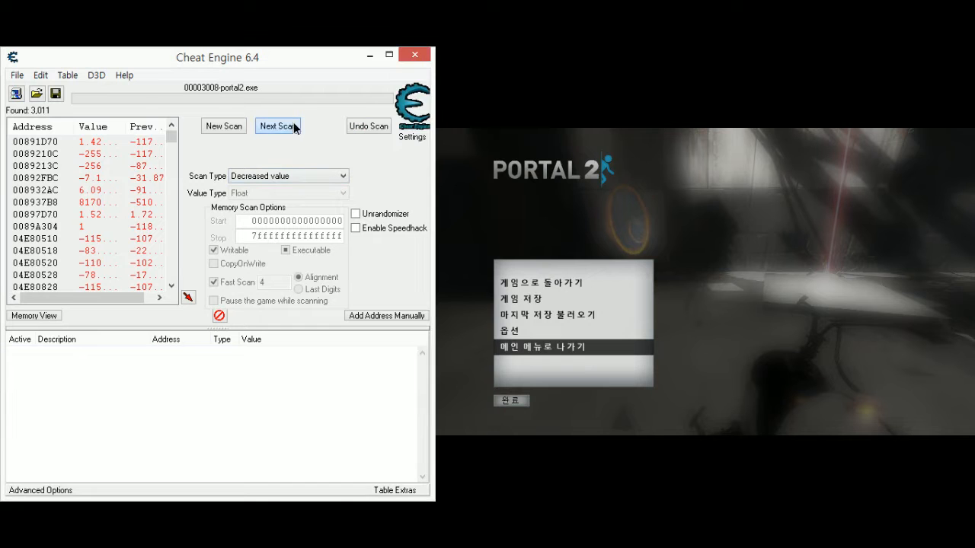
- Send the character through the orange portal again, pause the game, and scan for Increased value
left_click(758, 354)
key("Escape")
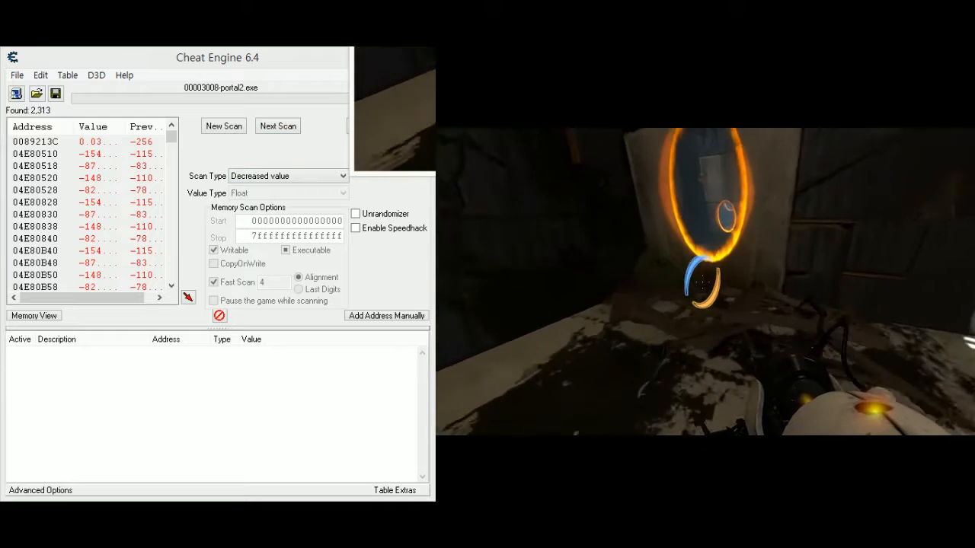
key("Escape")
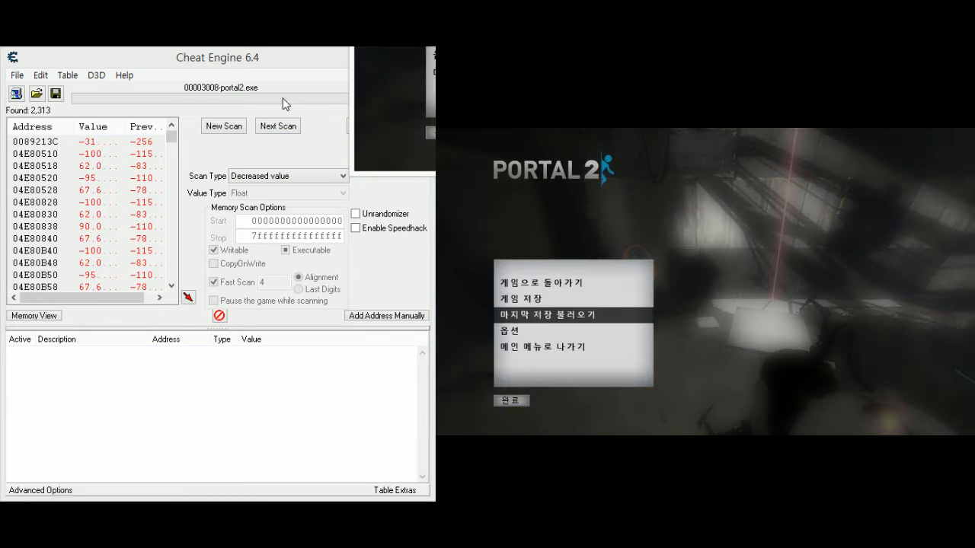
left_click(289, 178)
left_click(259, 229)
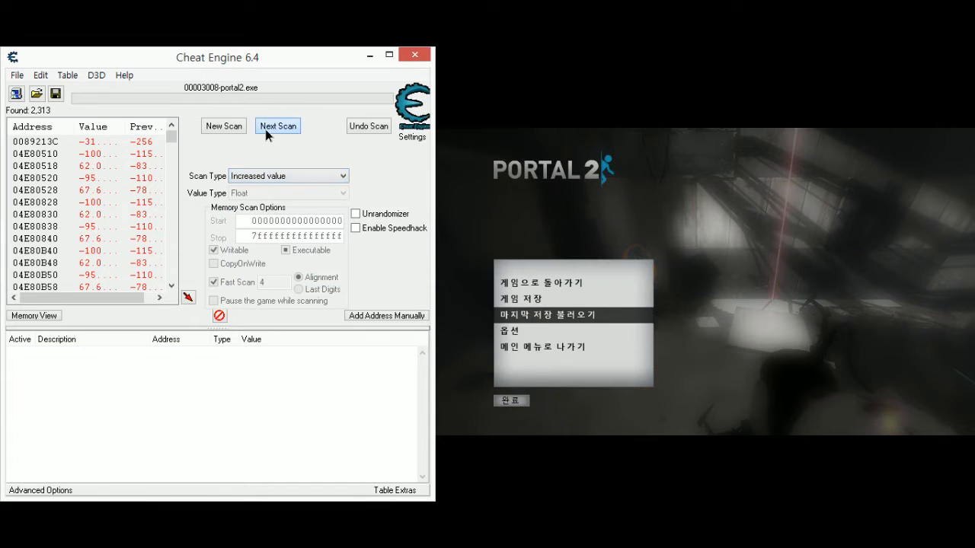
left_click(267, 130)
- Resume the game briefly to move the character forward, pause it, and run another scan for Decreased value
left_click(554, 423)
key("Escape")
key("Escape")
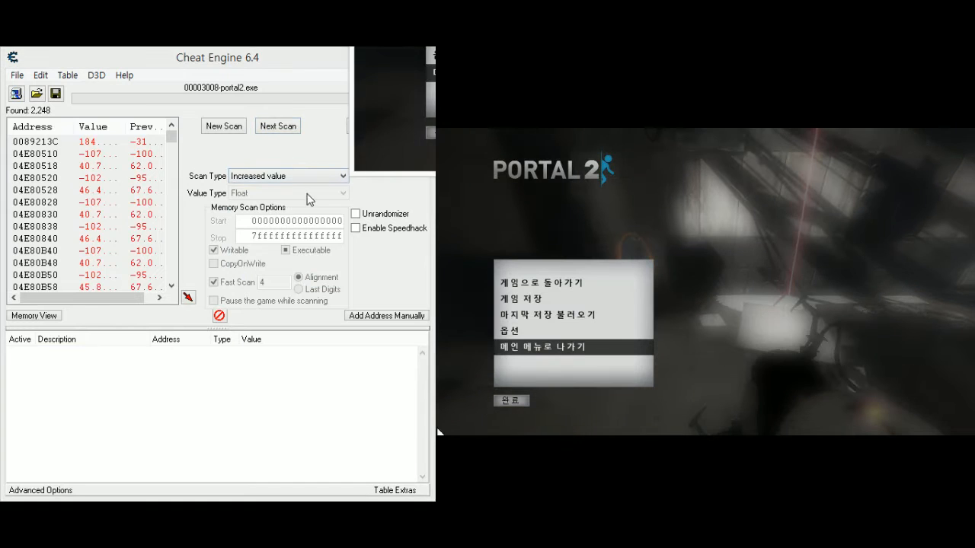
left_click(304, 177)
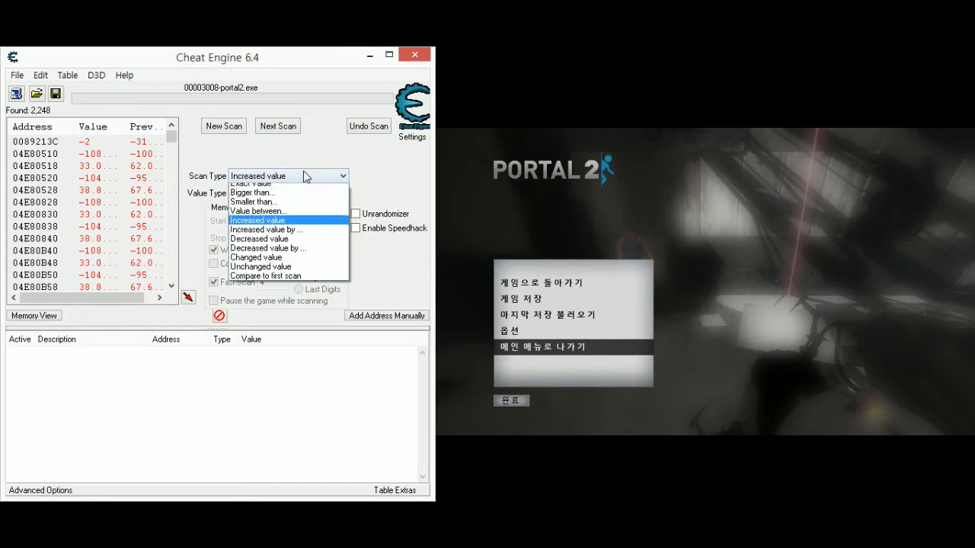
left_click(257, 243)
left_click(278, 126)
- Advance the character toward the orange portal in the game and repeat the Decreased value scan twice, pausing for the scans
left_click(756, 358)
key("Escape")
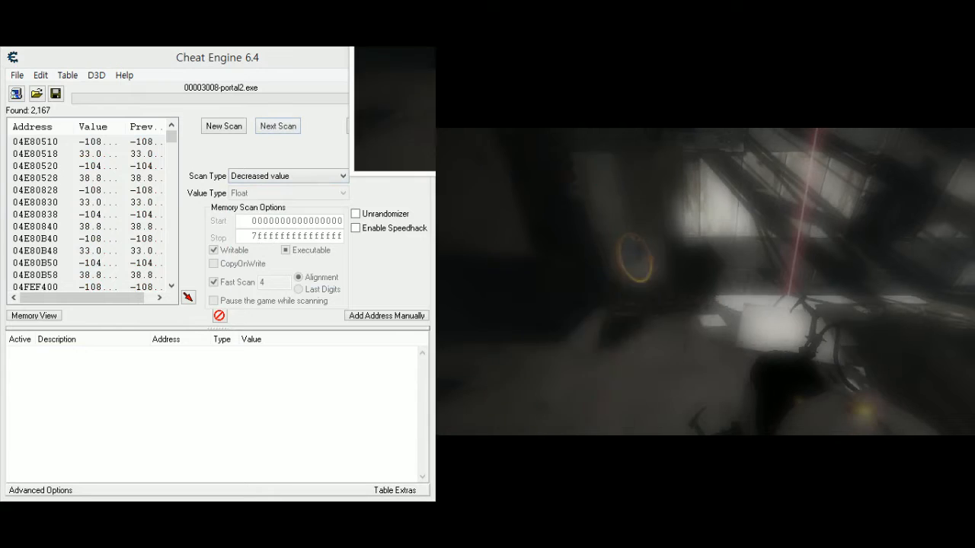
key("Escape")
left_click(278, 126)
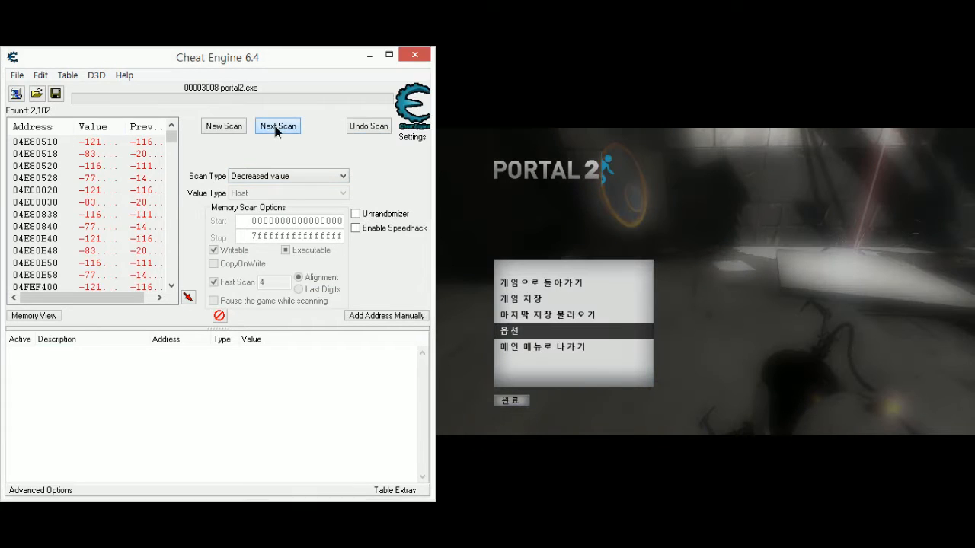
left_click(278, 126)
- Resume the game, send the character through the orange portal, pause, and scan for Increased value
left_click(756, 329)
key("Escape")
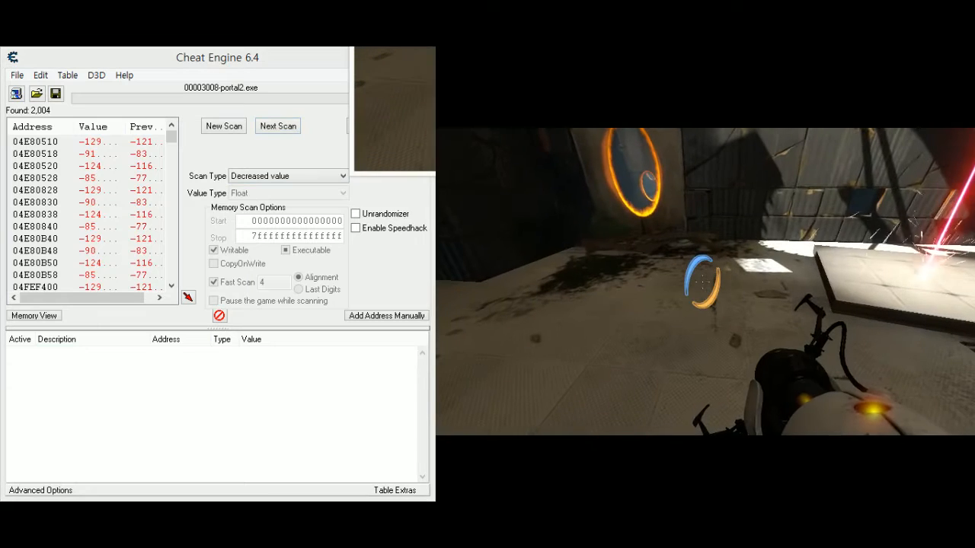
key("w")
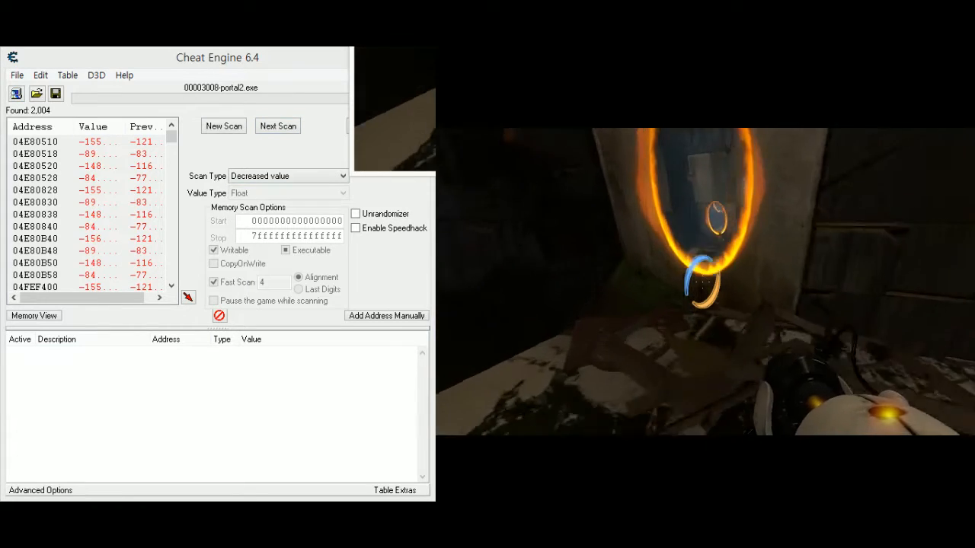
key("Escape")
left_click(240, 177)
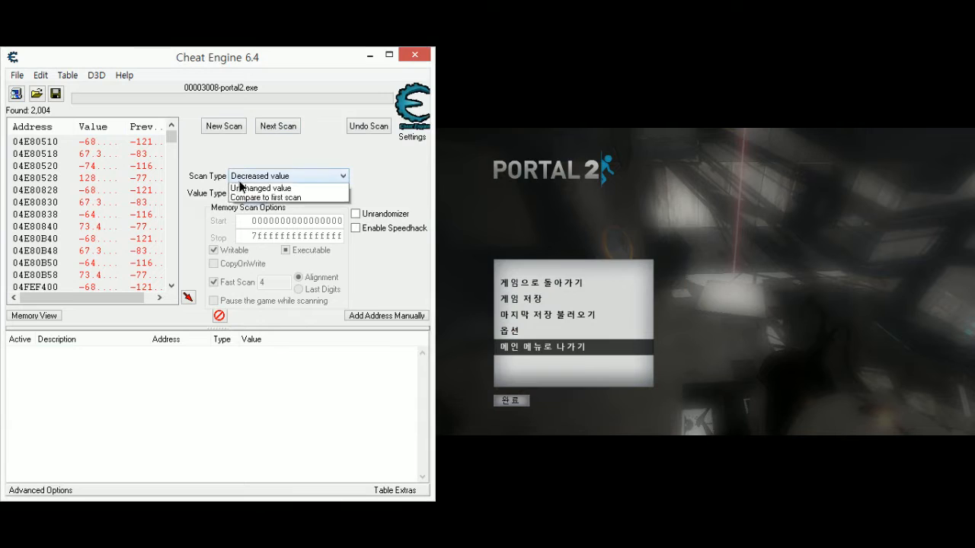
left_click(266, 225)
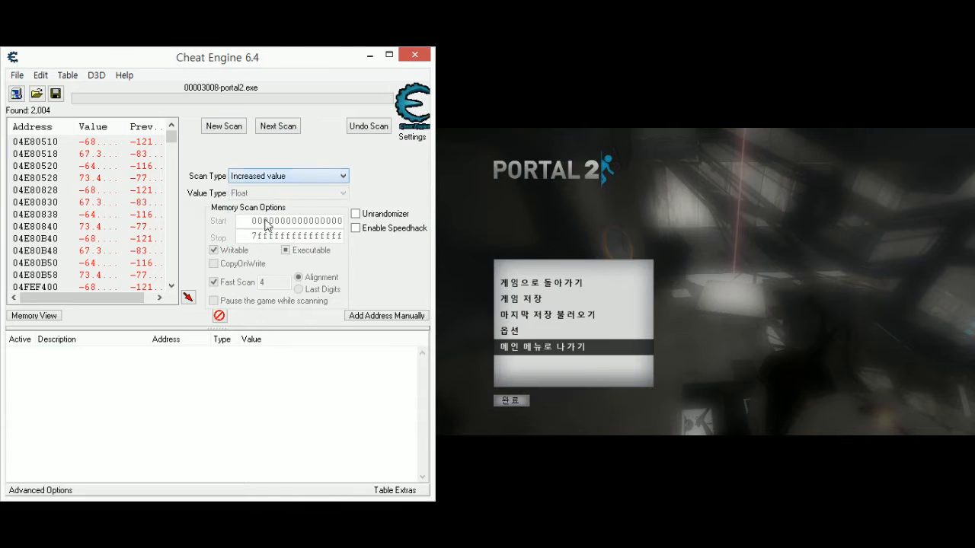
left_click(286, 128)
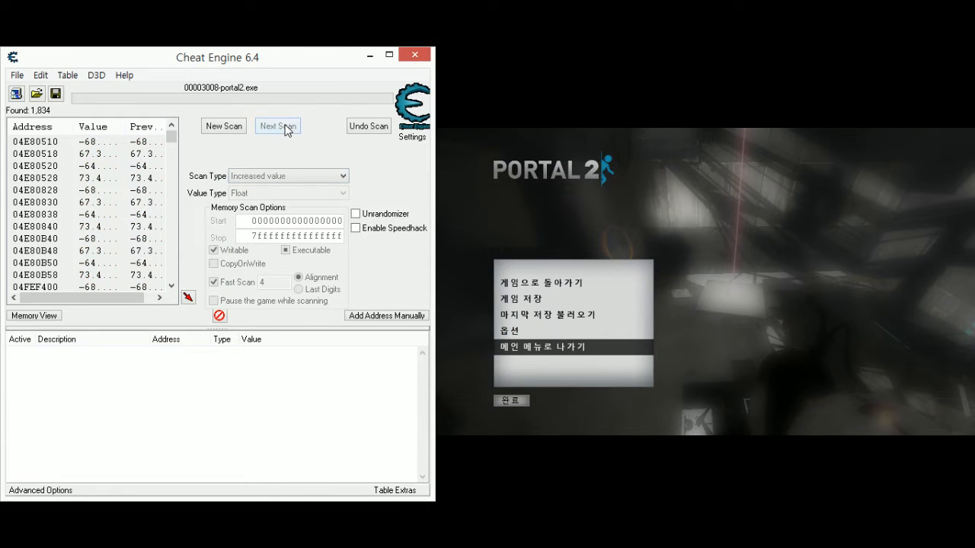
- Switch the scan type to Unchanged value and repeat the scan several times while the game stays paused
left_click(274, 176)
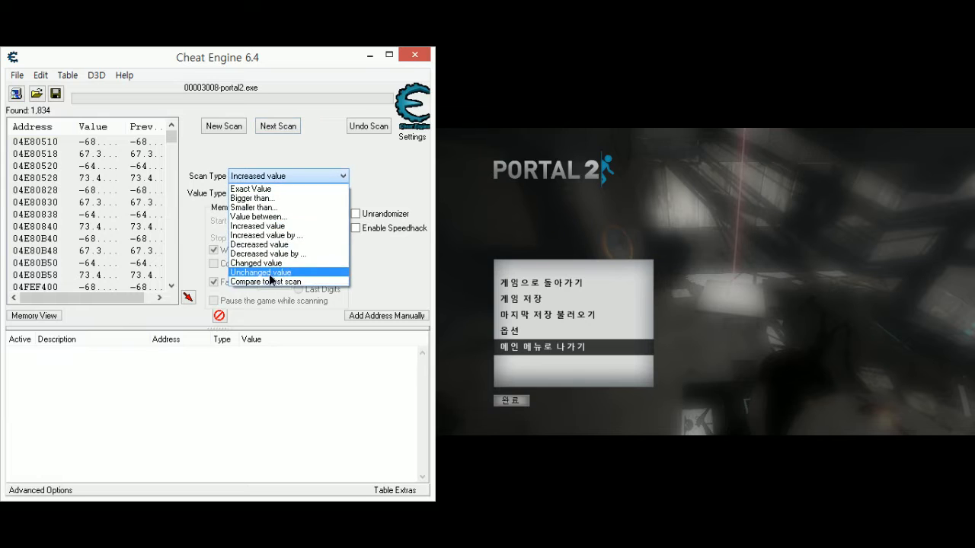
left_click(273, 274)
left_click(278, 130)
left_click(277, 129)
left_click(278, 130)
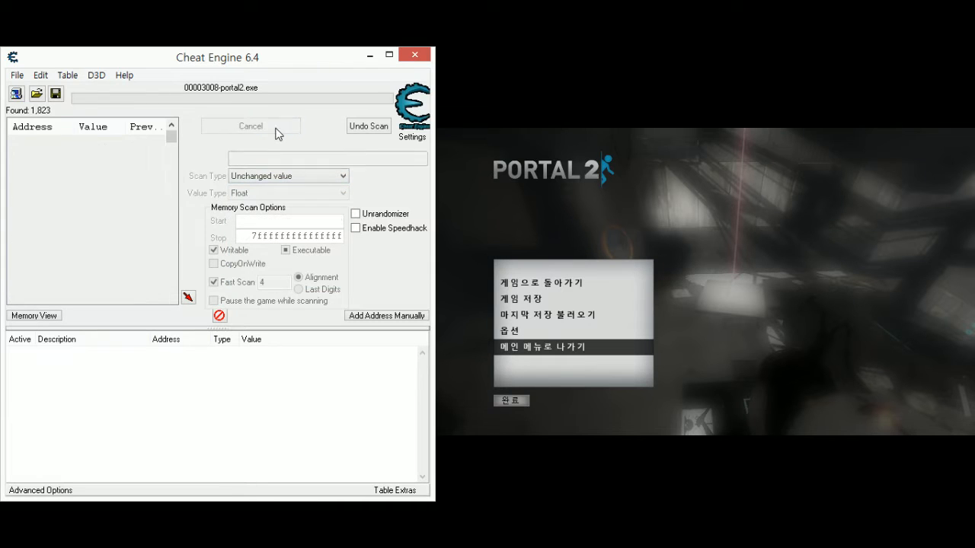
left_click(278, 130)
left_click(277, 130)
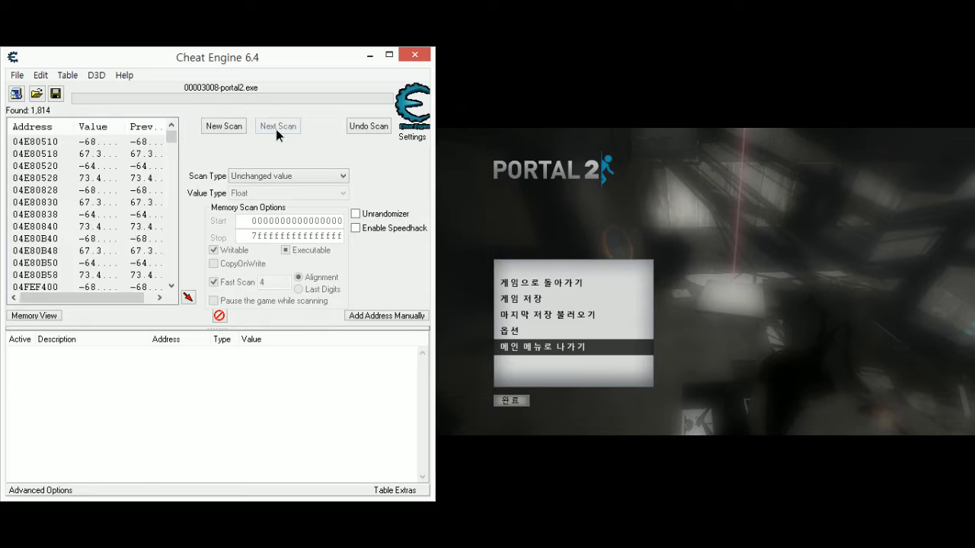
left_click(277, 129)
left_click(277, 129)
left_click(277, 129)
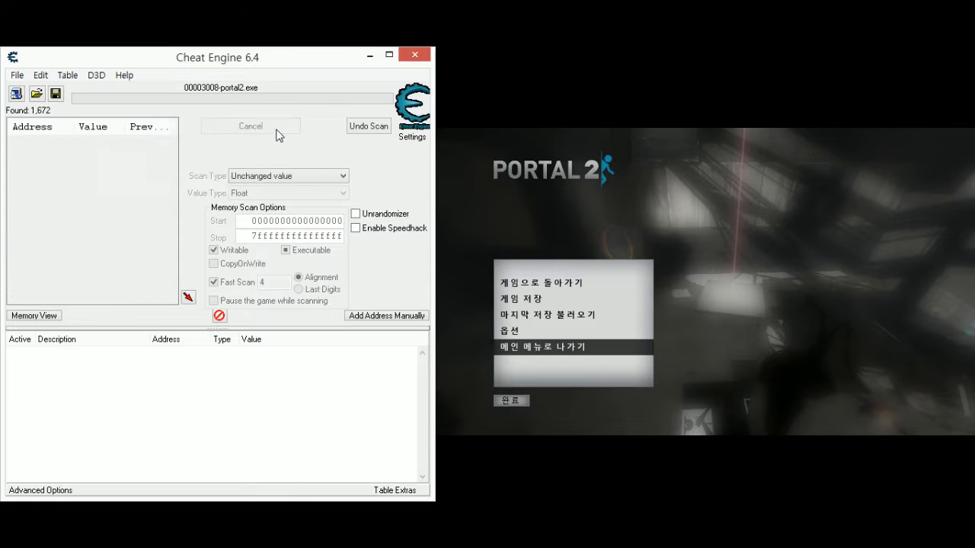
- Resume the game to move the character a little forward, pause it, and scan for Decreased value
left_click(765, 319)
key("Escape")
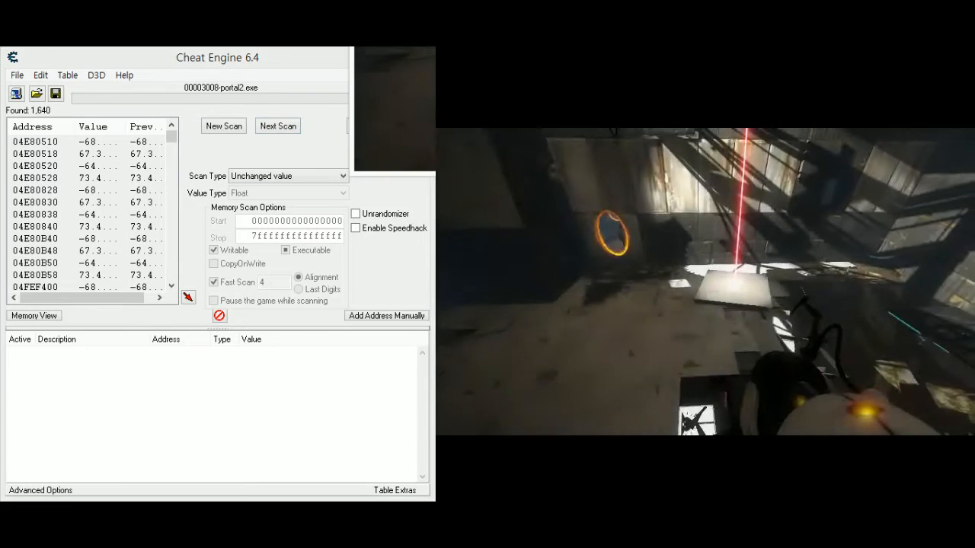
key("Escape")
left_click(294, 175)
left_click(287, 252)
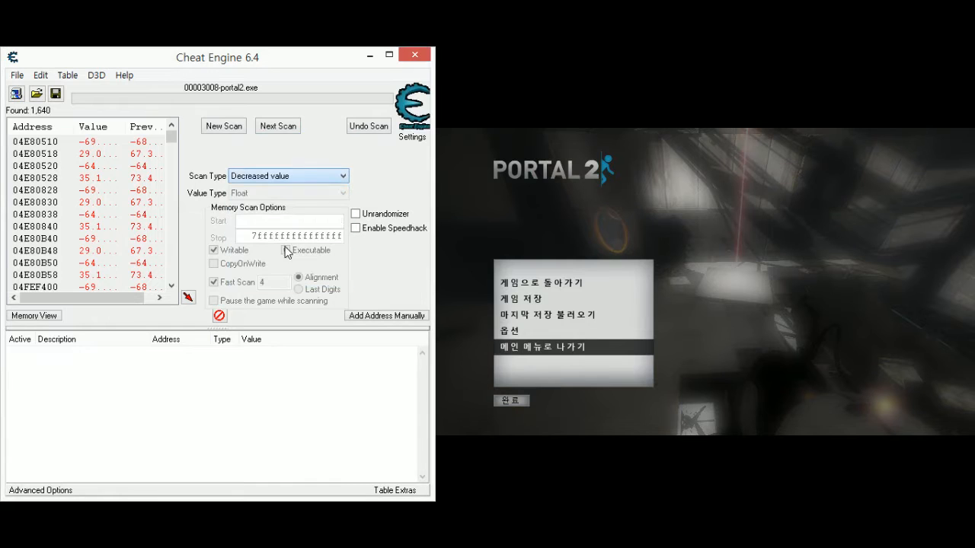
left_click(295, 131)
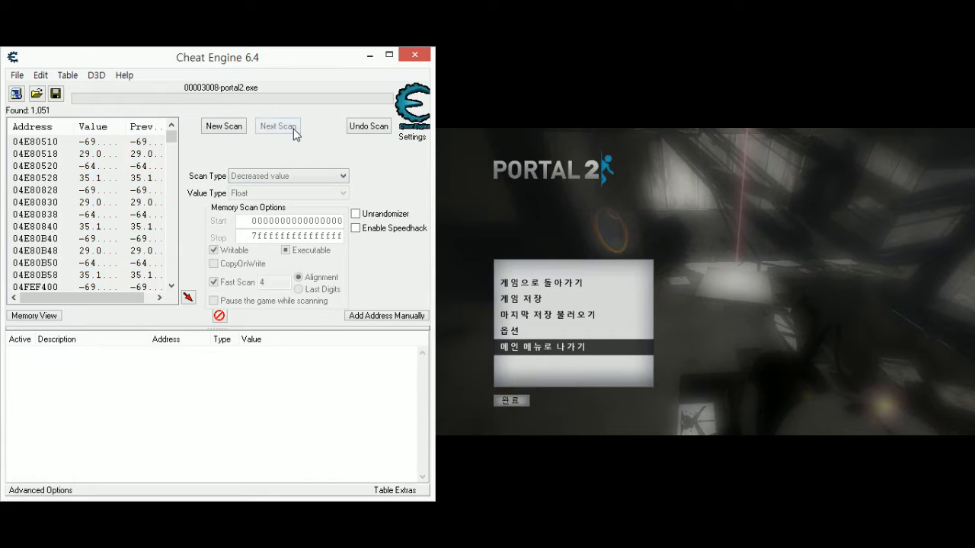
- Move the character farther forward in two short stretches, pausing the game and repeating the Decreased value scan after each
key("Escape")
key("Escape")
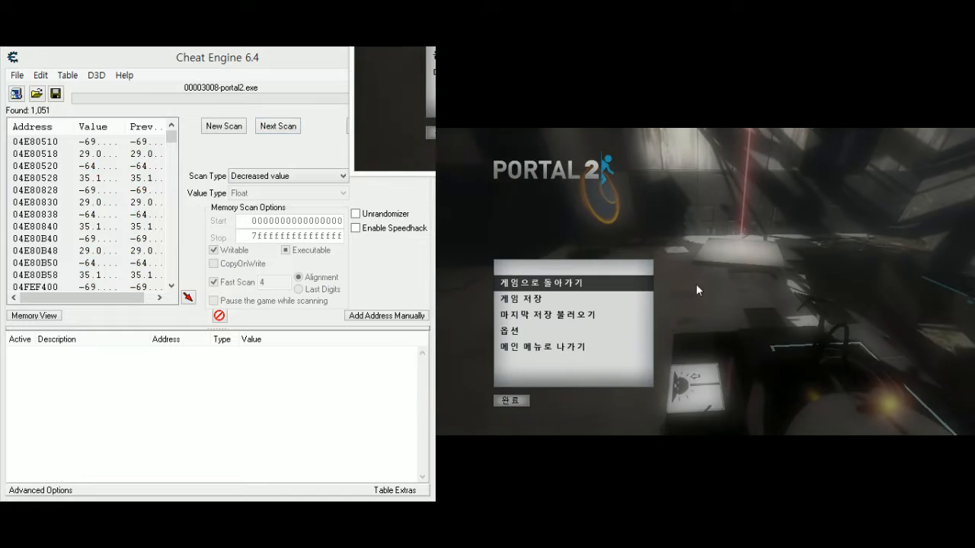
left_click(288, 132)
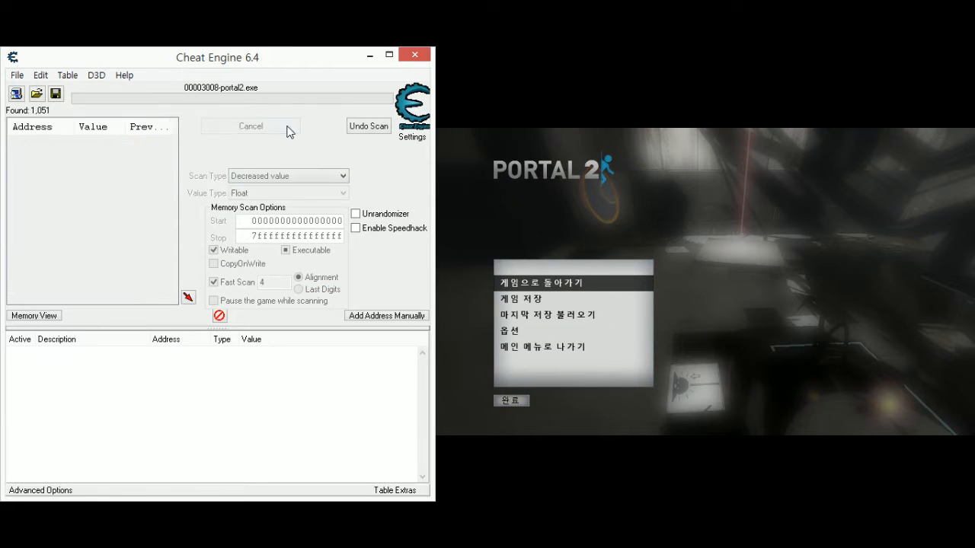
left_click(793, 319)
key("Escape")
key("Escape")
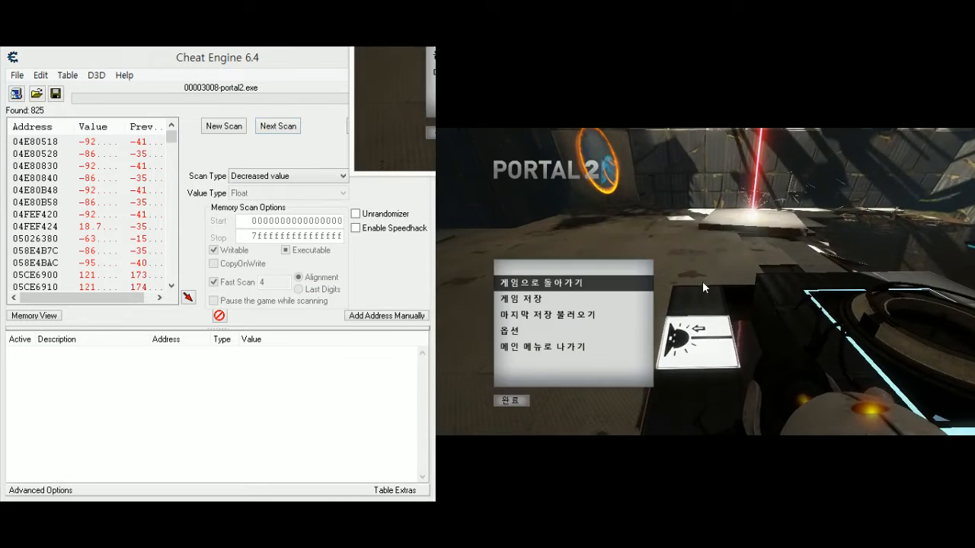
left_click(279, 127)
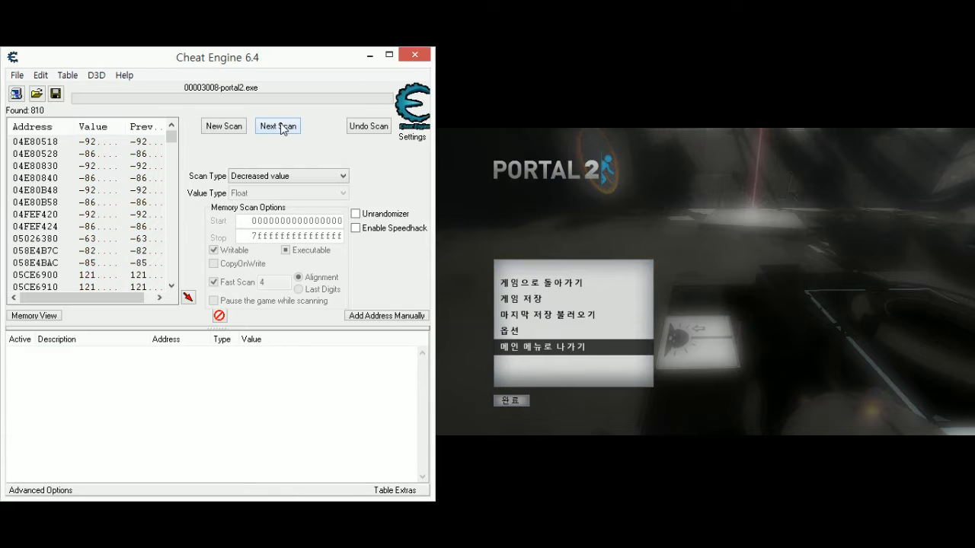
- Bring the character back to the spot farther from the orange portal, pause the game, and scan for Increased value
left_click(802, 281)
key("Escape")
key("w")
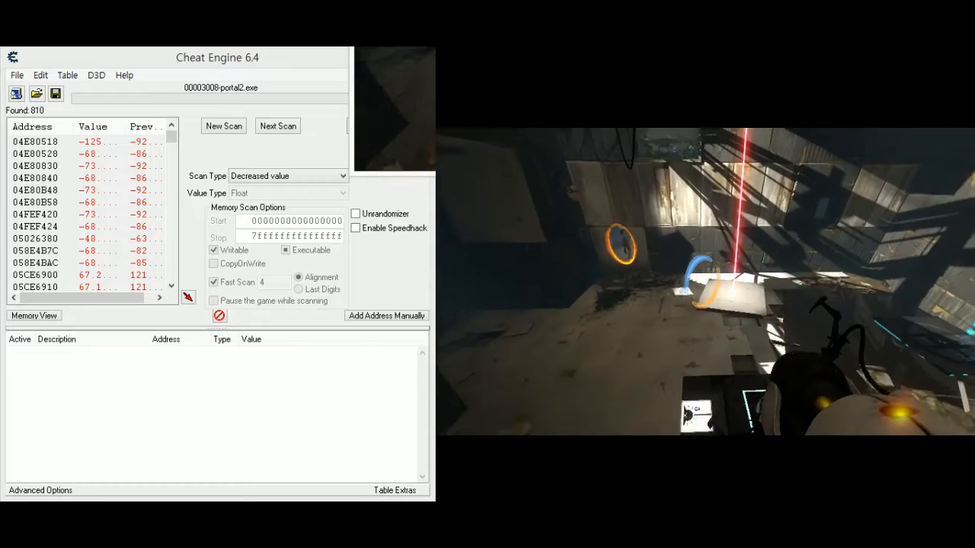
key("Escape")
left_click(332, 172)
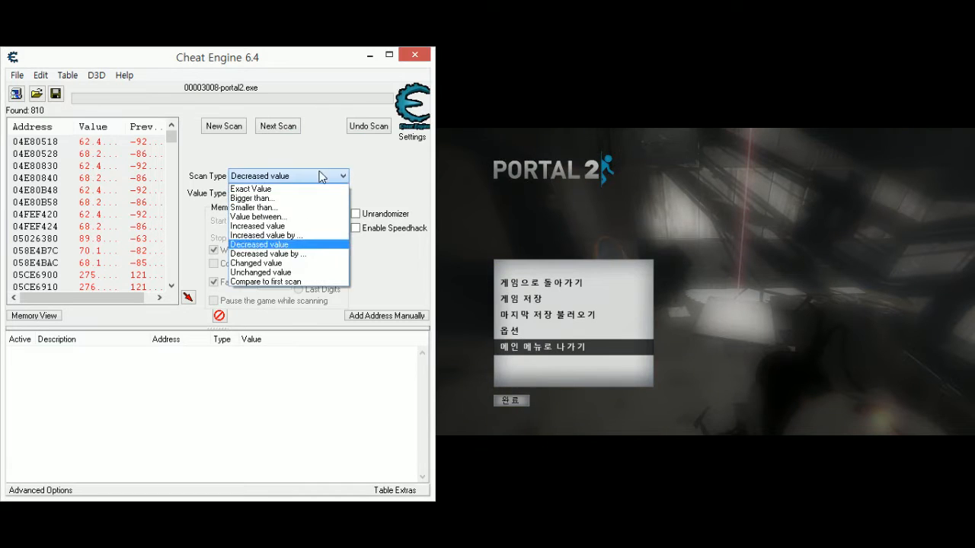
left_click(289, 229)
left_click(279, 126)
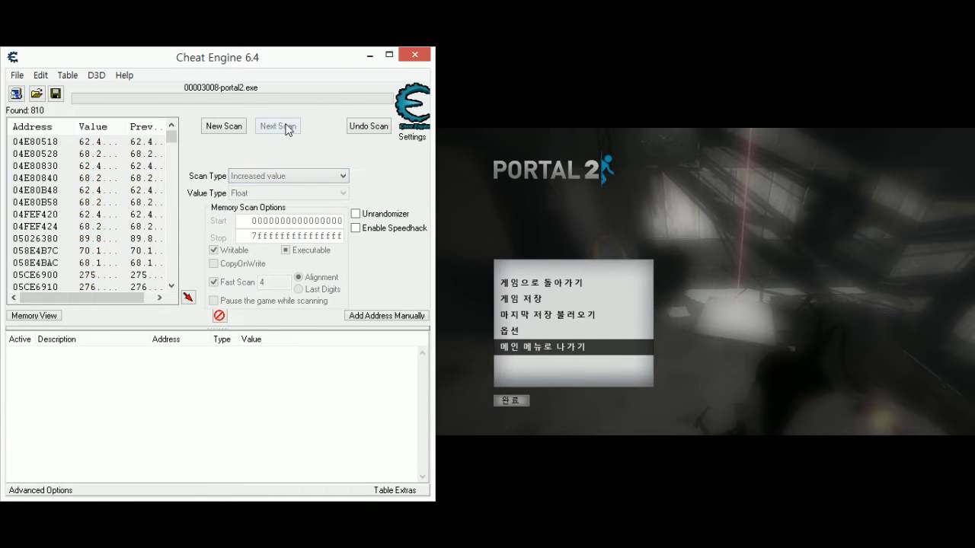
- Walk the character slightly forward from the far spot, pause the game, and switch to a Decreased value scan
left_click(780, 292)
key("Escape")
key("w")
key("Escape")
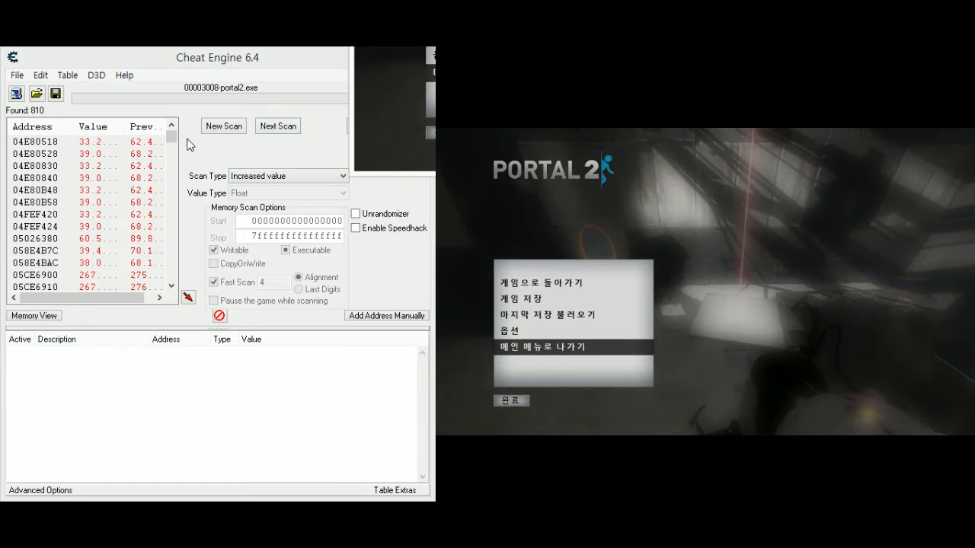
left_click(272, 176)
left_click(272, 176)
left_click(265, 244)
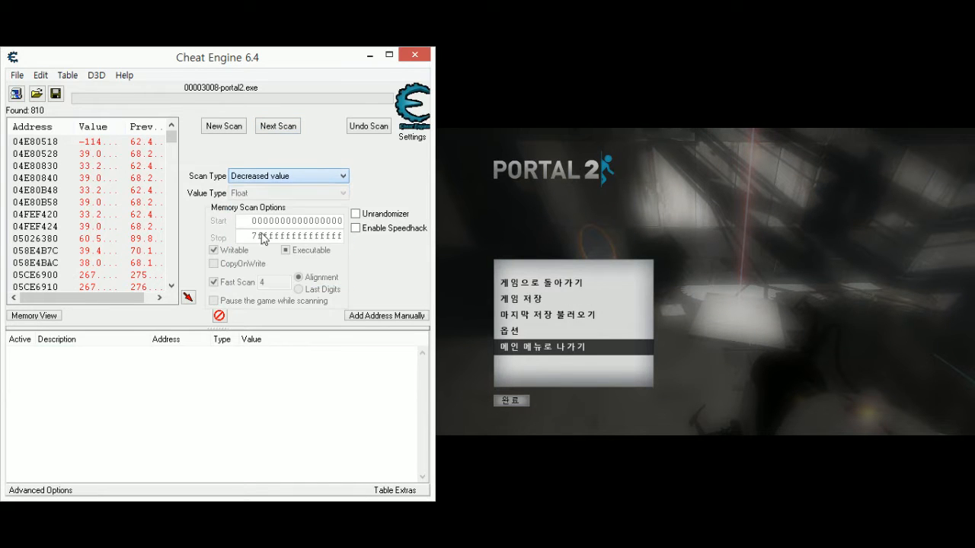
left_click(289, 135)
- Advance the character twice more toward the light-coloured platform, pausing the game and rerunning the Decreased value scan each time
left_click(875, 336)
key("Escape")
key("w")
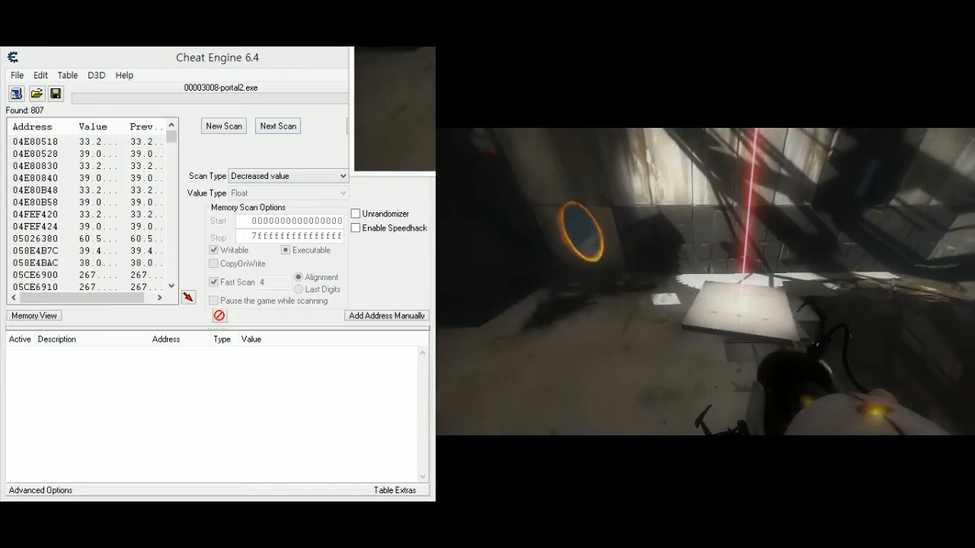
key("Escape")
left_click(287, 133)
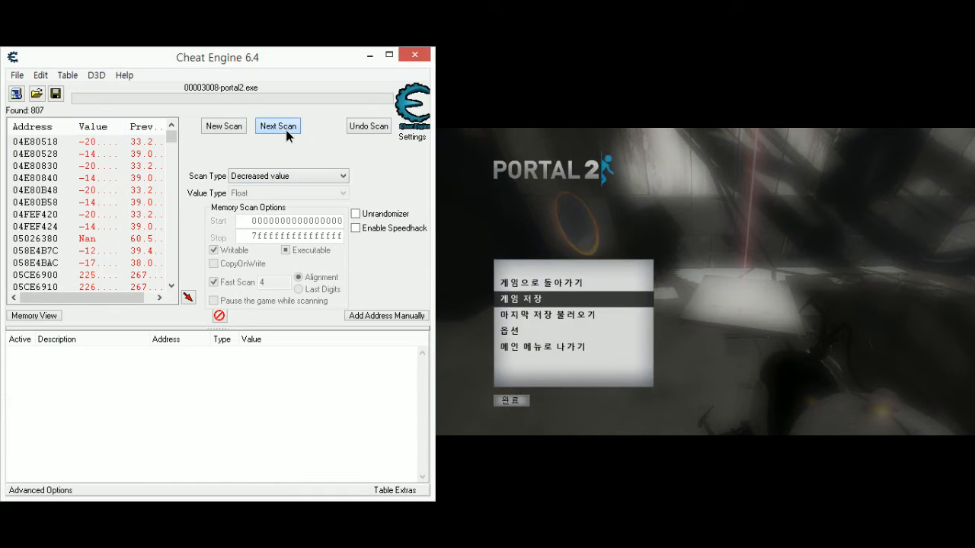
left_click(286, 131)
left_click(828, 331)
key("Escape")
key("w")
key("Escape")
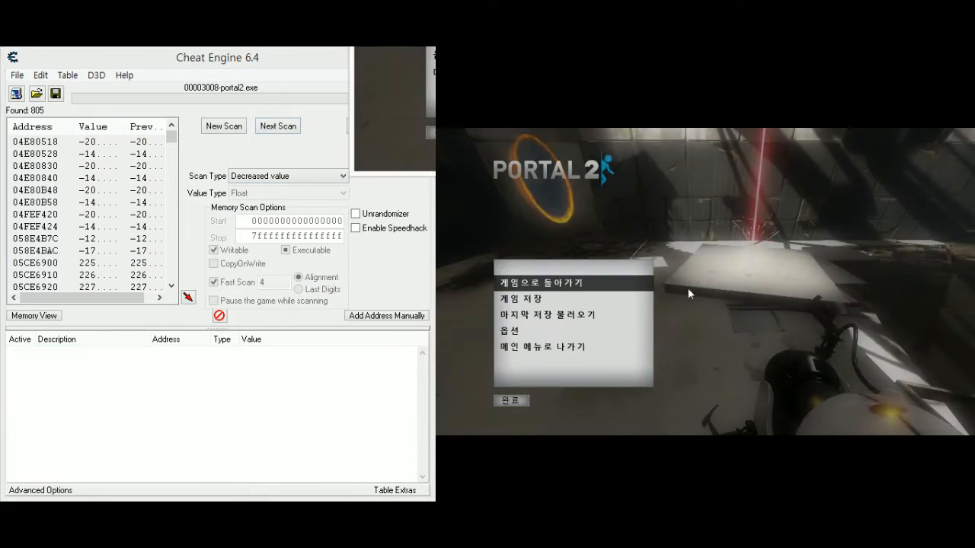
left_click(281, 132)
left_click(280, 128)
- Move the character beside the orange portal near the wall, pause the game, and scan for Increased value
left_click(779, 337)
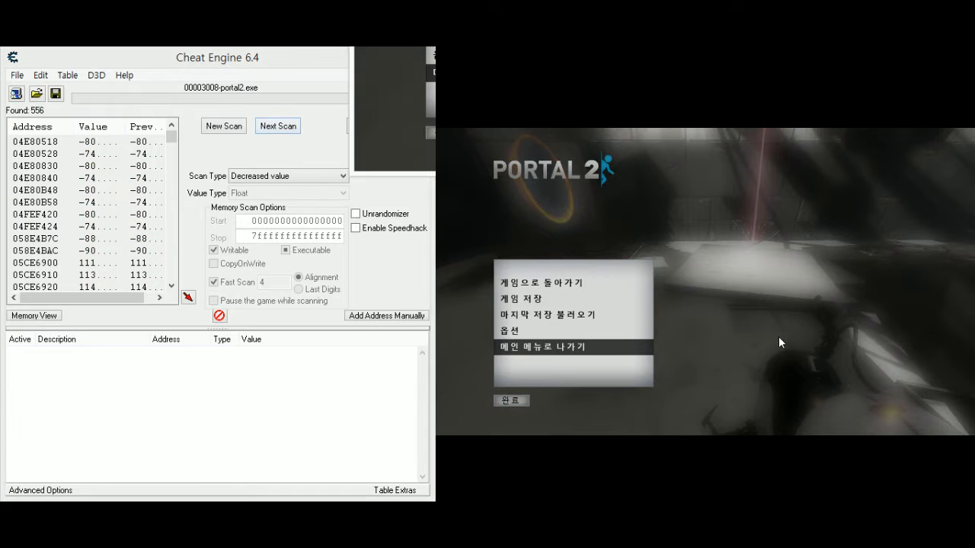
key("Escape")
key("w")
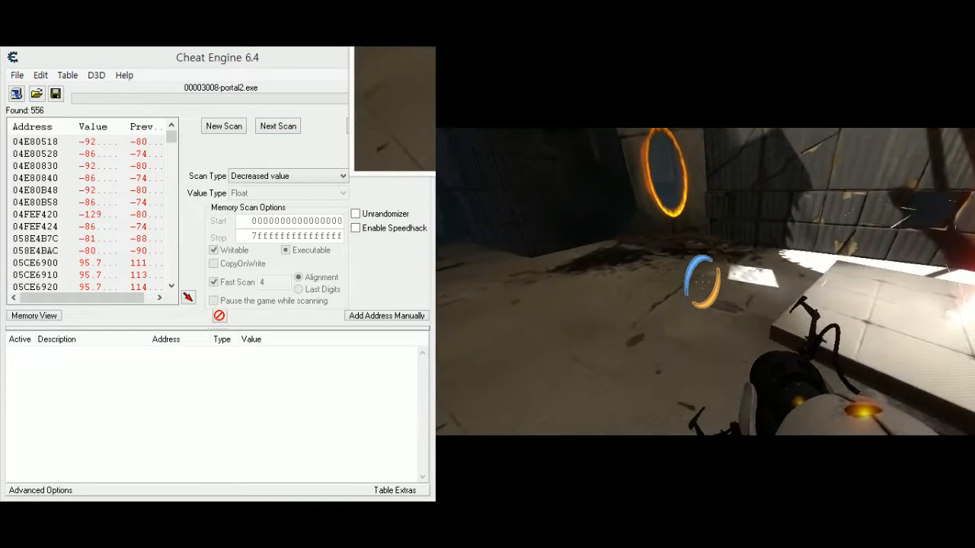
key("Escape")
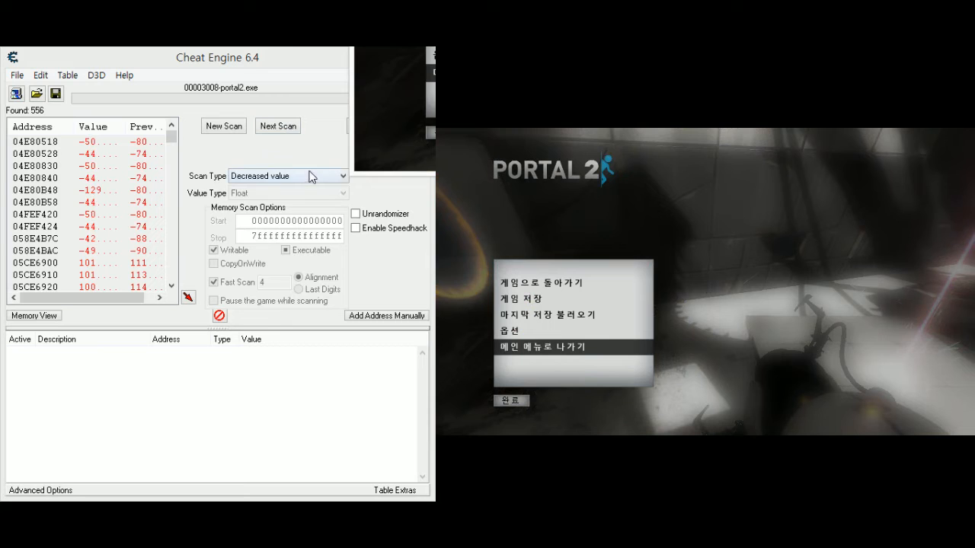
left_click(309, 176)
left_click(296, 225)
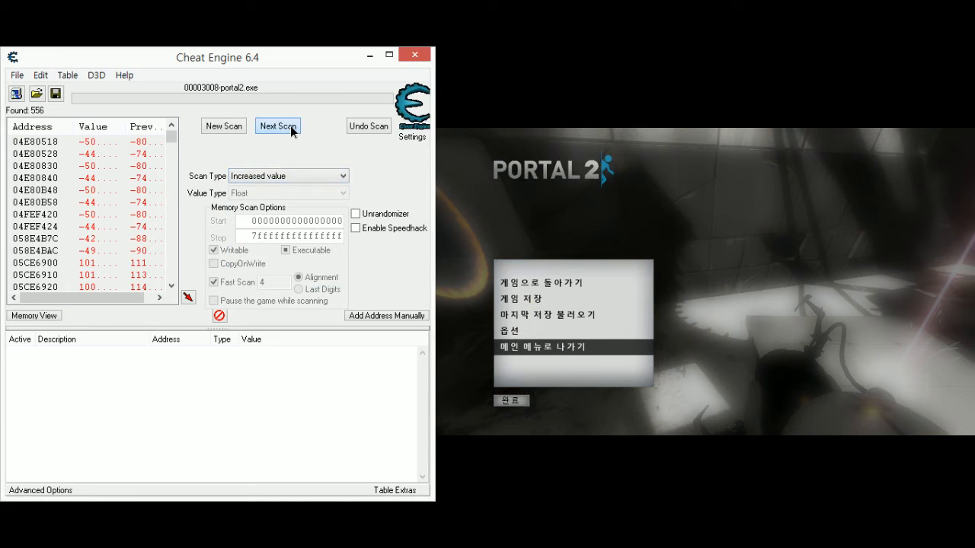
left_click(290, 126)
- Shift the character a short distance beside the platform, pause the game, and scan for Decreased value
left_click(748, 319)
key("Escape")
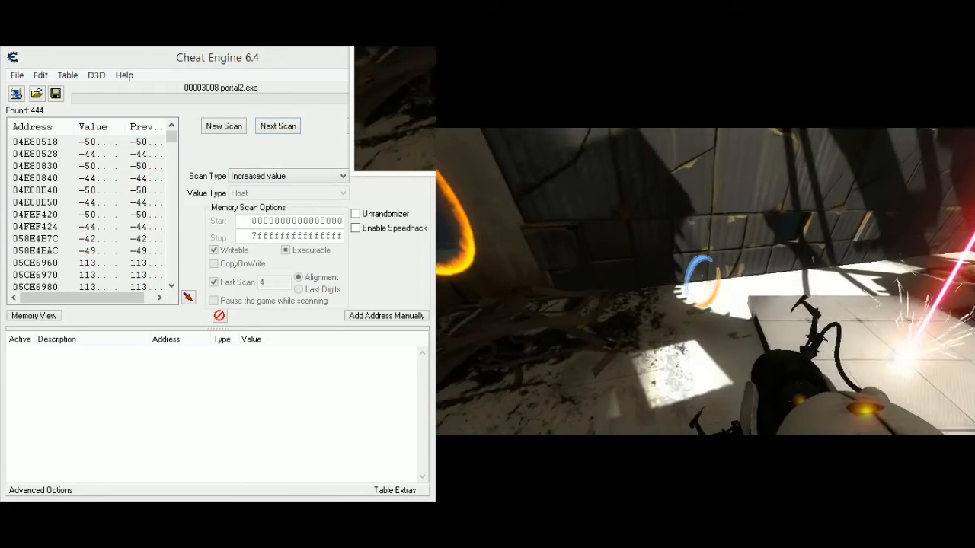
key("Escape")
left_click(302, 176)
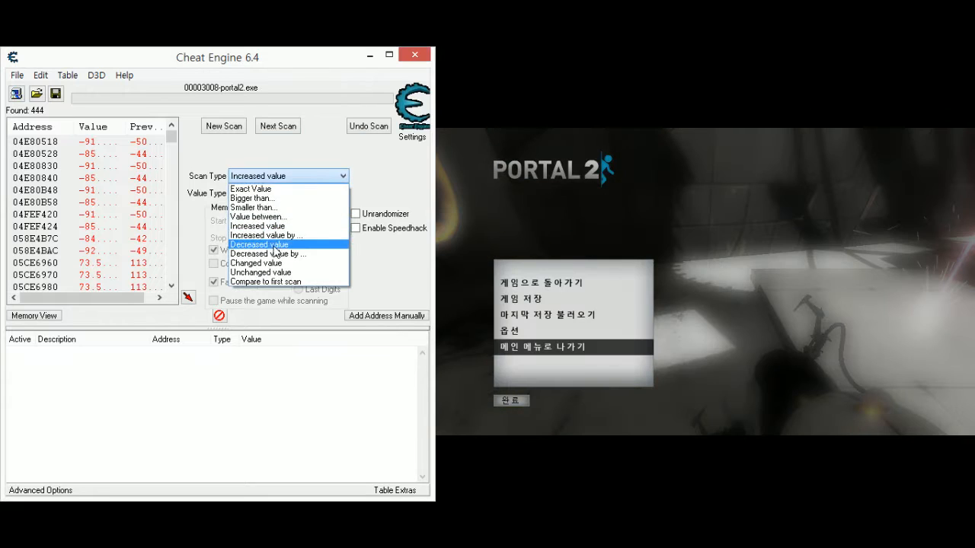
left_click(276, 244)
left_click(276, 127)
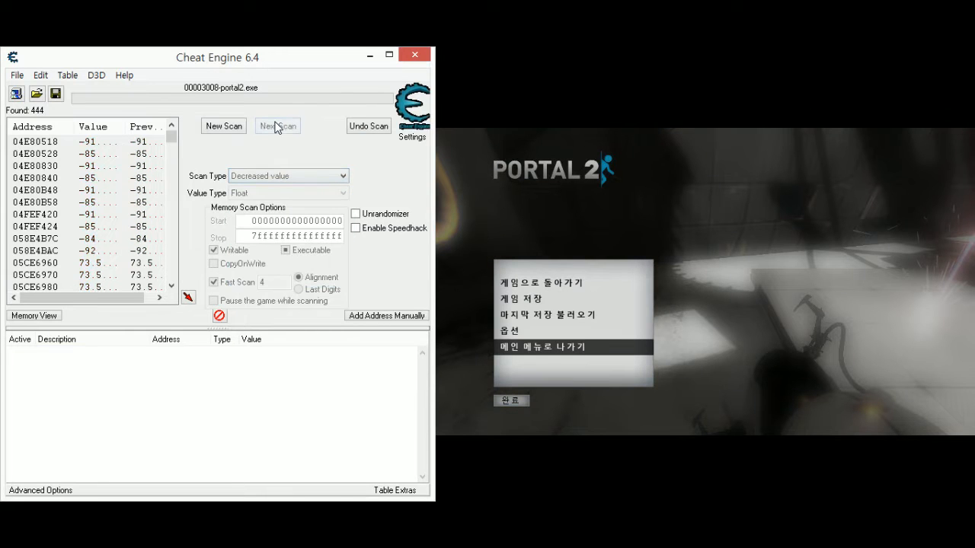
- Move the character back to its previous spot beside the orange portal, pause the game, and scan for Increased value
left_click(716, 368)
key("Escape")
key("Escape")
key("Escape")
key("Escape")
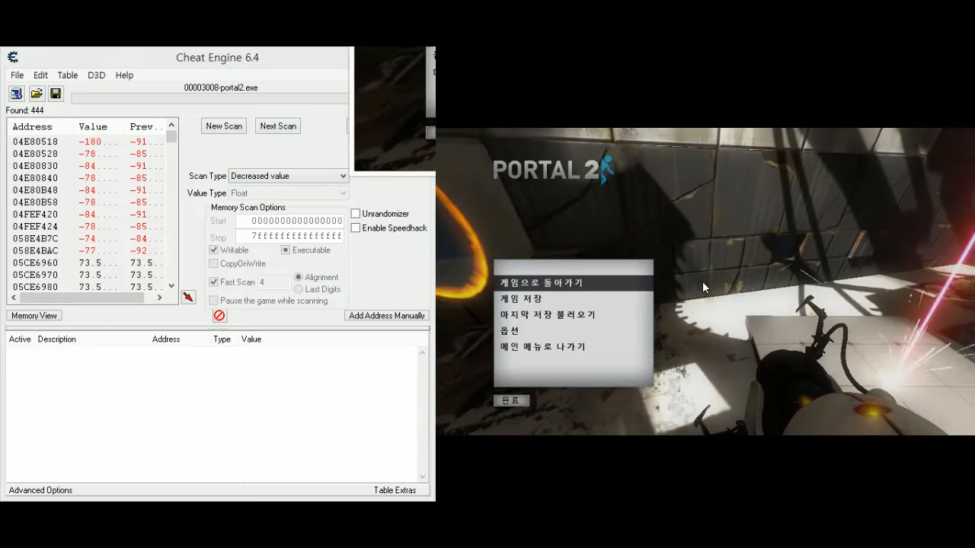
left_click(288, 176)
left_click(263, 225)
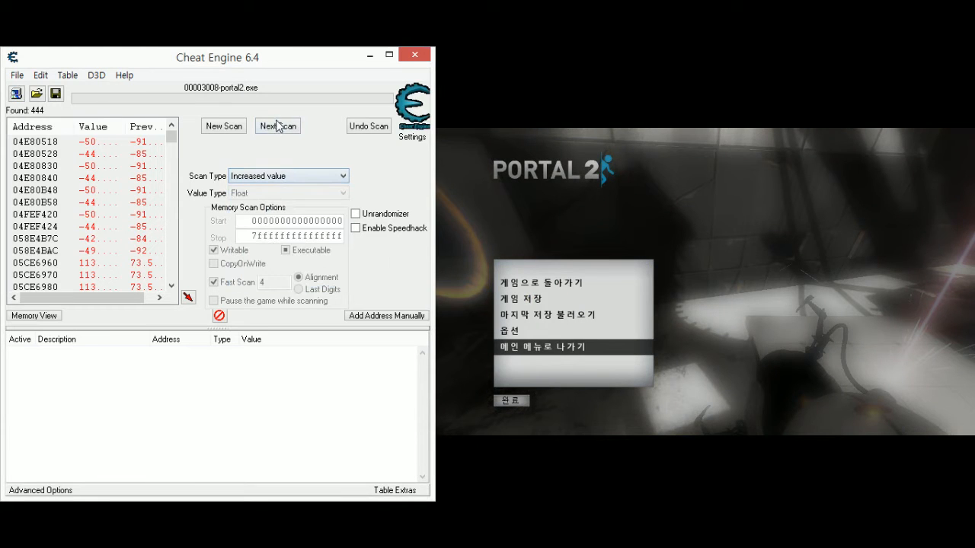
left_click(277, 124)
- Resume the game, shift the character away from the orange portal, pause the game, and scan for Decreased value
left_click(750, 343)
key("Escape")
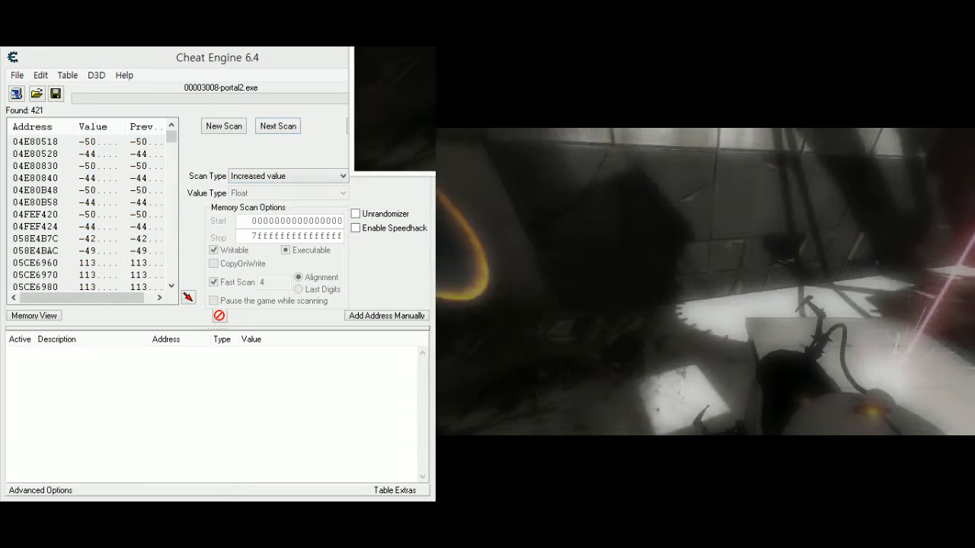
key("Escape")
left_click(252, 176)
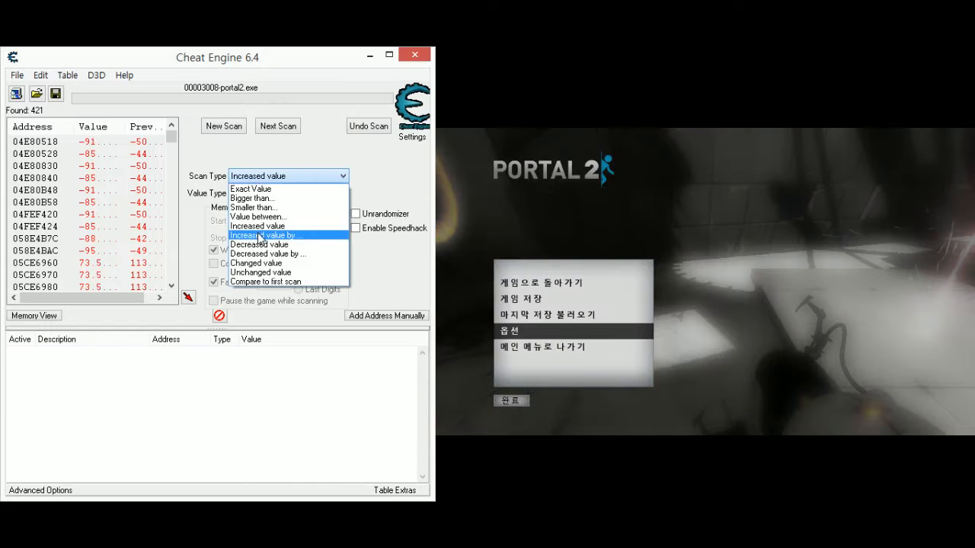
left_click(255, 244)
left_click(279, 126)
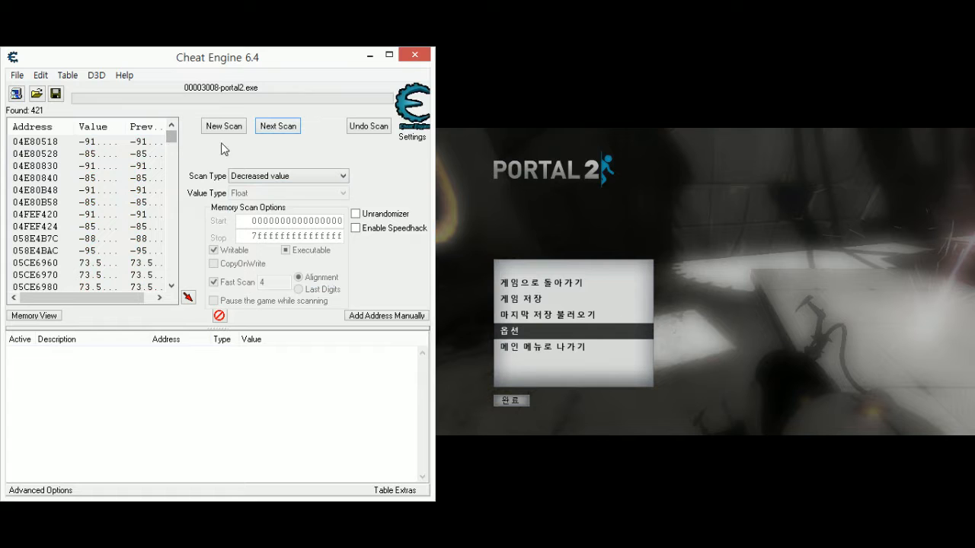
- Widen the found-address list and compare the current and previous values of the remaining addresses
left_click_drag(432, 143, 587, 142)
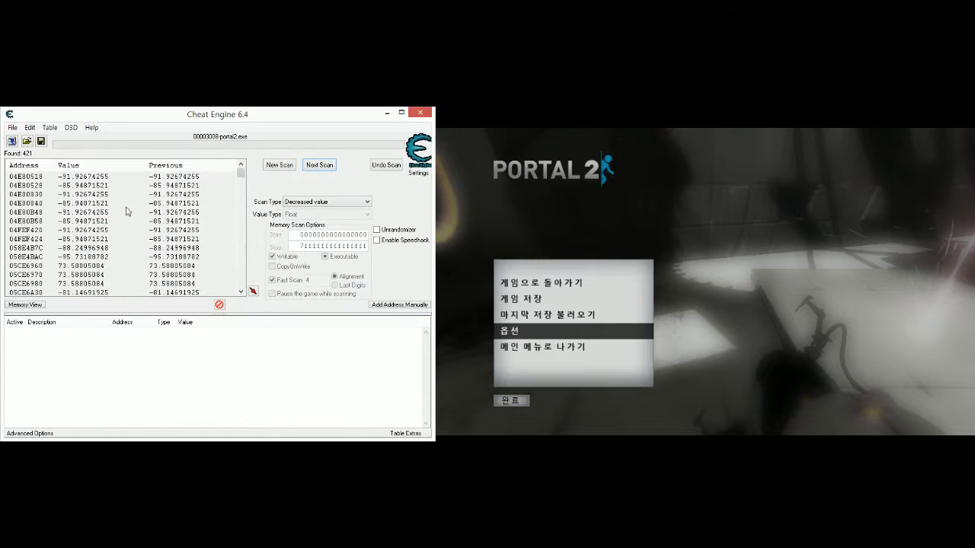
scroll(124, 215, "down", 10)
scroll(120, 216, "down", 9)
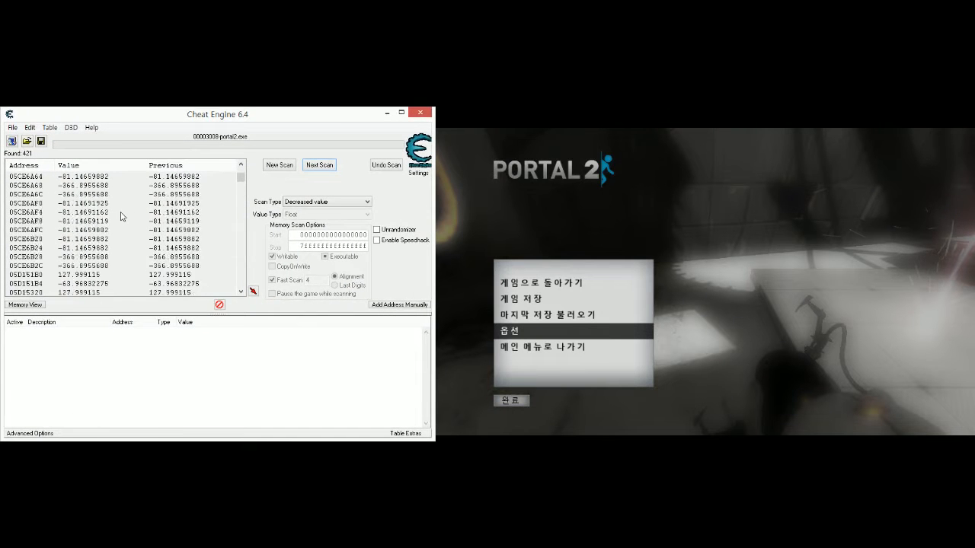
scroll(215, 215, "down", 7)
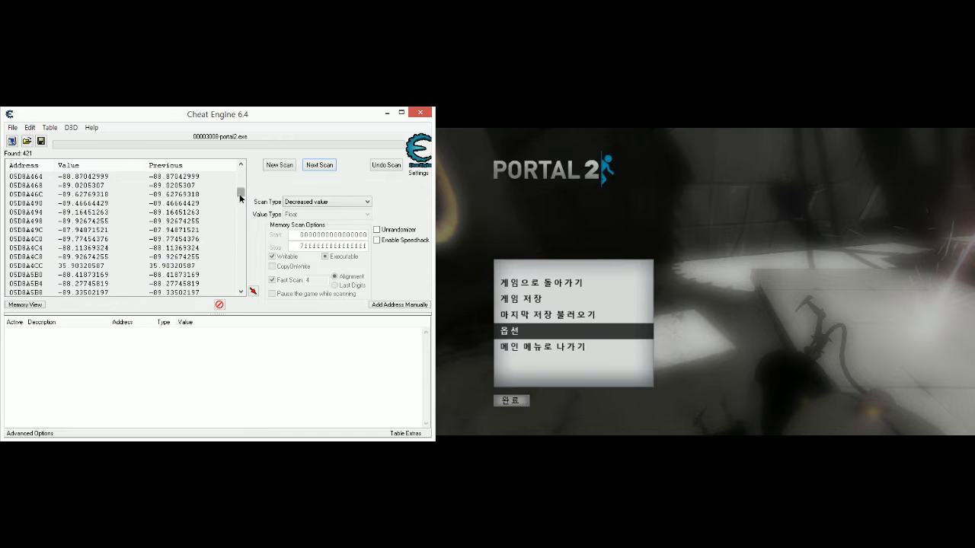
left_click_drag(241, 198, 237, 173)
left_click_drag(432, 215, 369, 218)
- Resume the game, keep the character standing still with the game running, and run the Unchanged value scan twice in Cheat Engine
left_click(735, 341)
key("Escape")
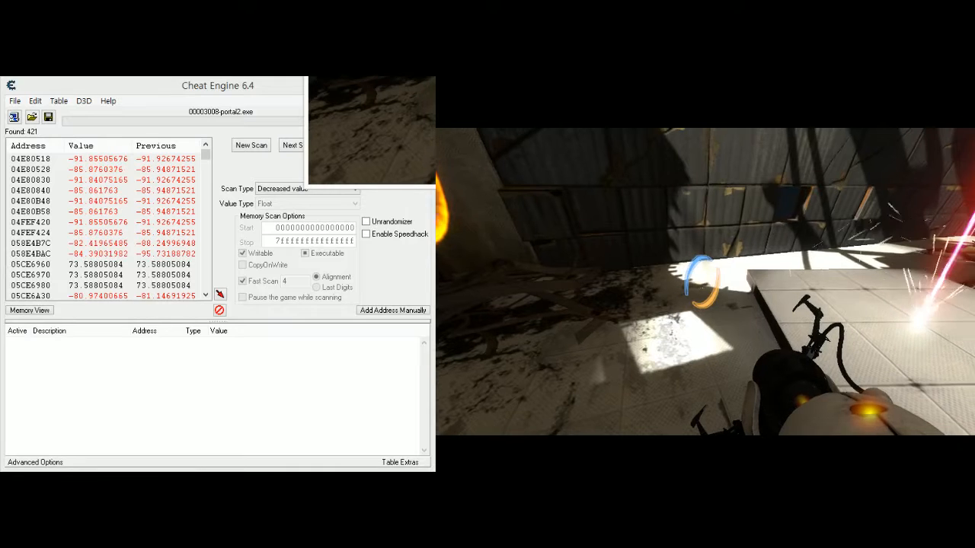
key("Escape")
key("Escape")
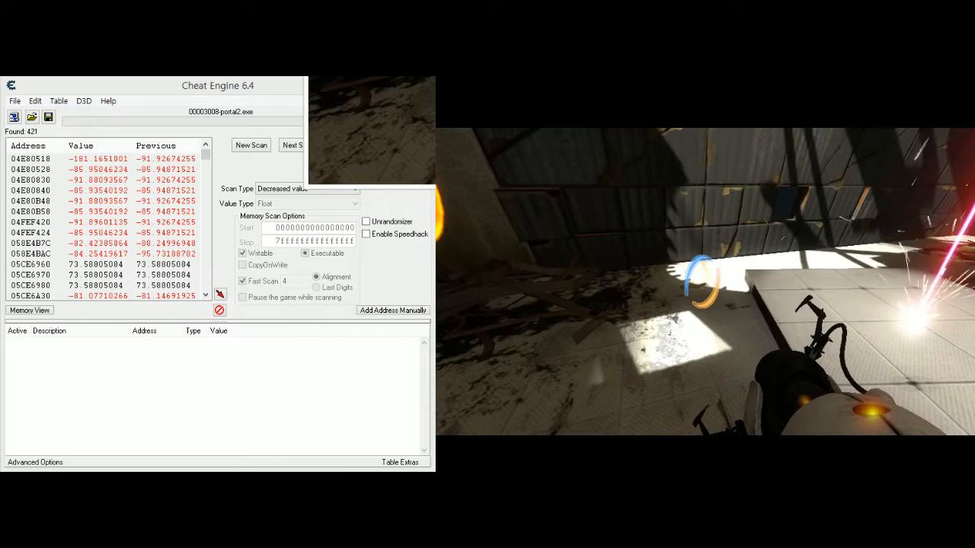
key("alt+Tab")
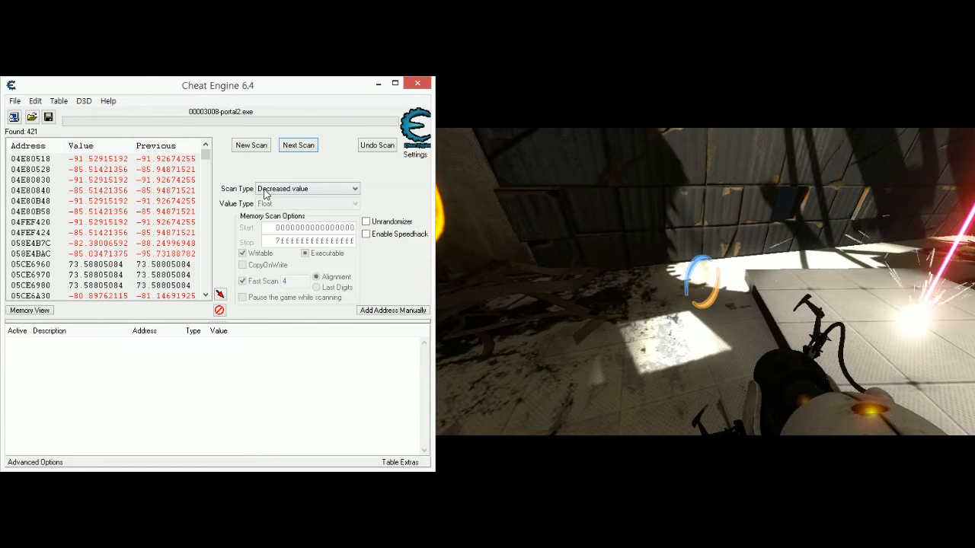
left_click(267, 190)
left_click(288, 272)
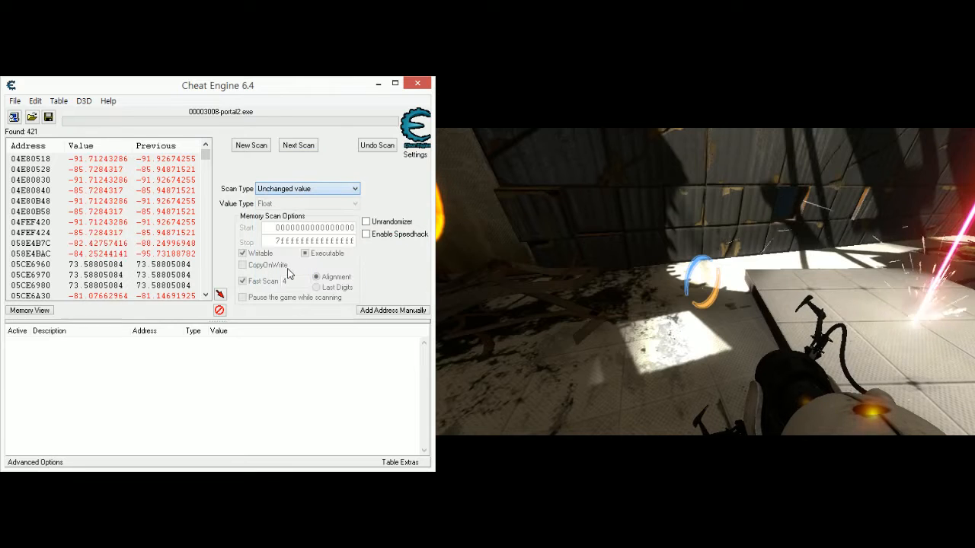
left_click(301, 148)
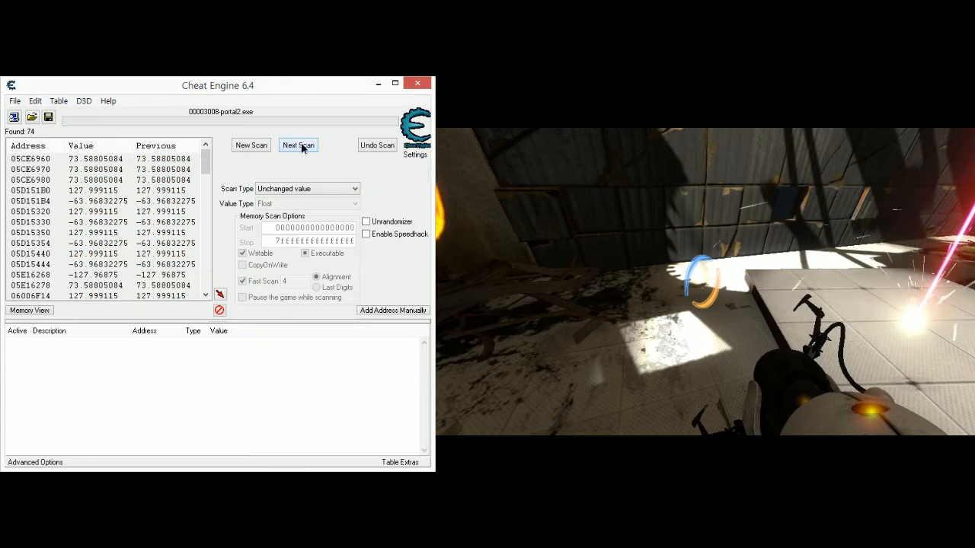
left_click(302, 148)
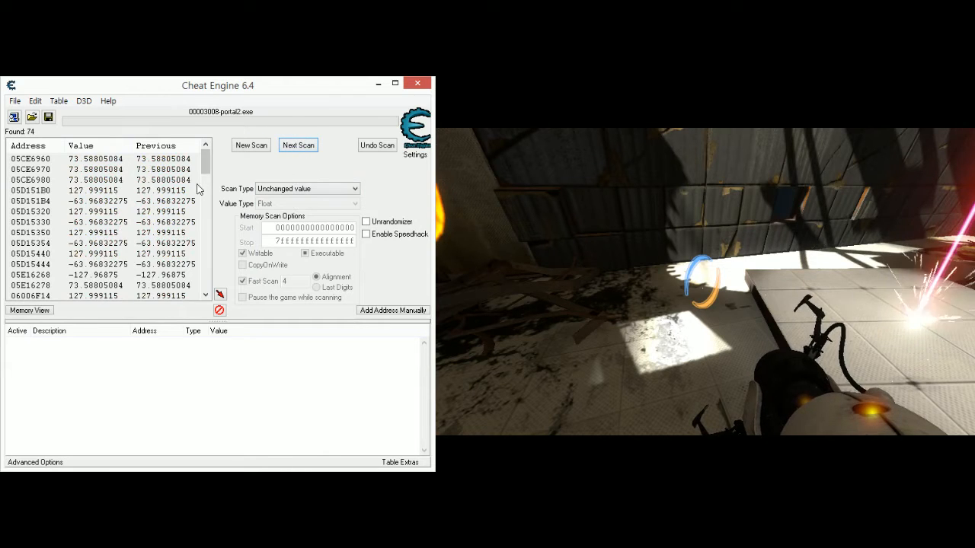
mouse_move(207, 167)
left_mouse_down()
mouse_move(208, 281)
mouse_move(207, 165)
left_mouse_up()
left_click(155, 161)
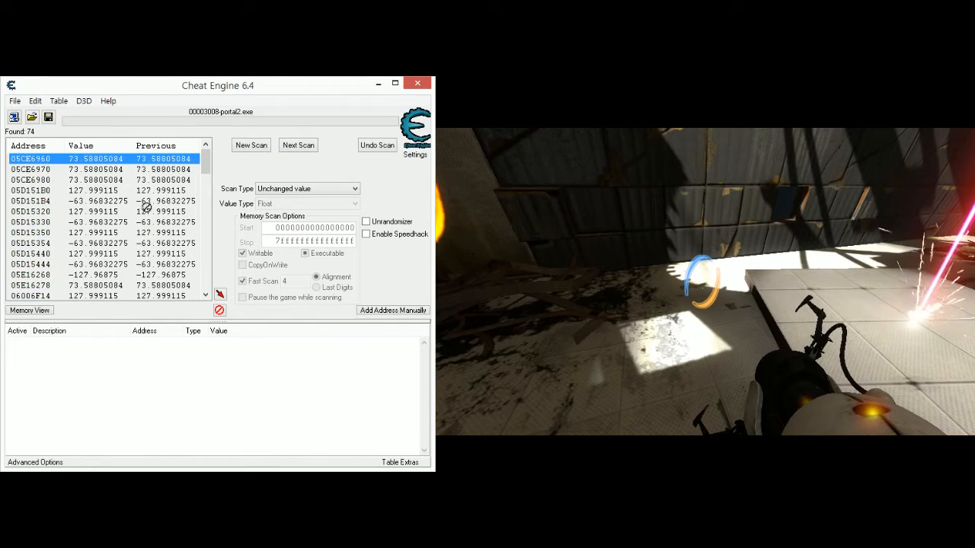
mouse_move(207, 169)
left_mouse_down()
mouse_move(202, 274)
mouse_move(166, 286)
mouse_move(205, 160)
left_mouse_up()
left_click(161, 287)
left_click(189, 159)
left_click(191, 171)
left_click(188, 179)
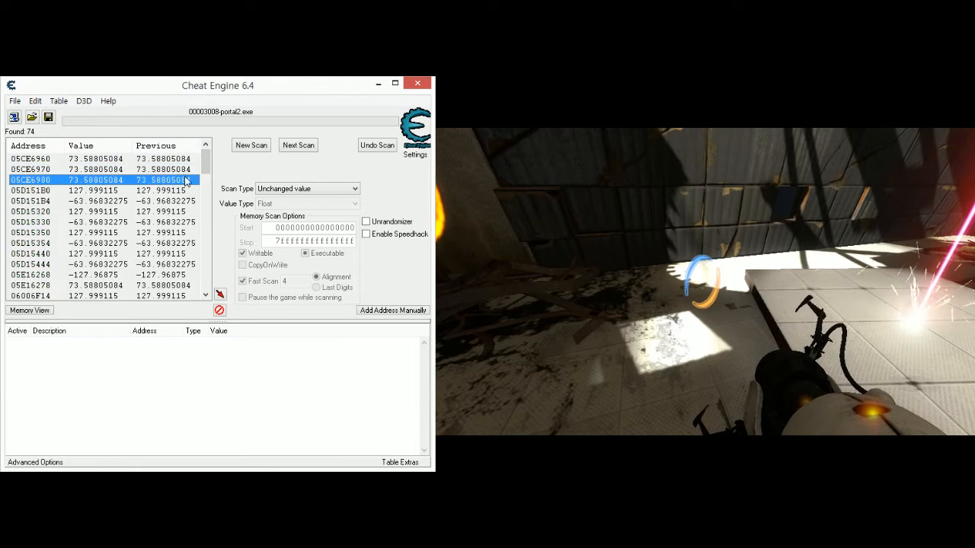
- Select every found address from the first to the last and add them all to the address list
left_click(180, 160)
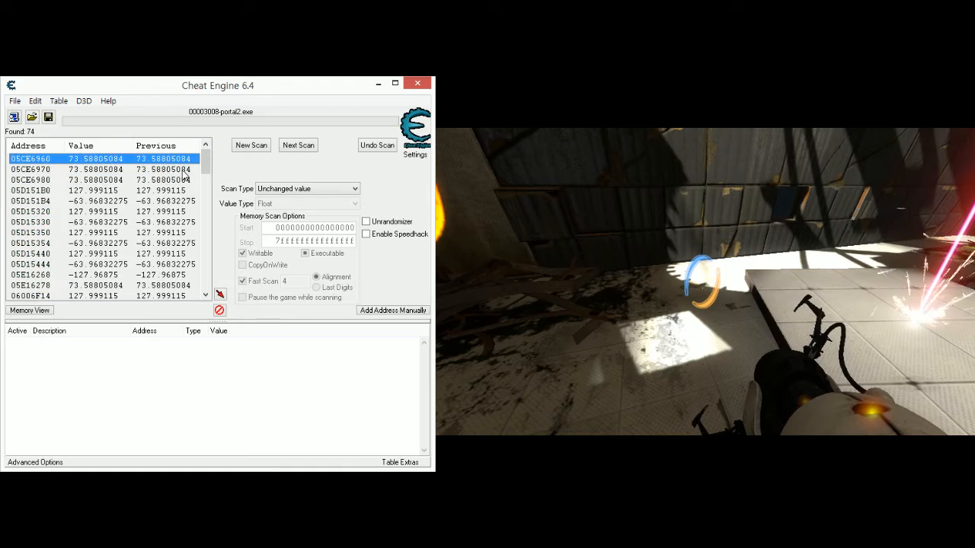
left_click_drag(204, 171, 200, 287)
left_click(183, 287, "shift")
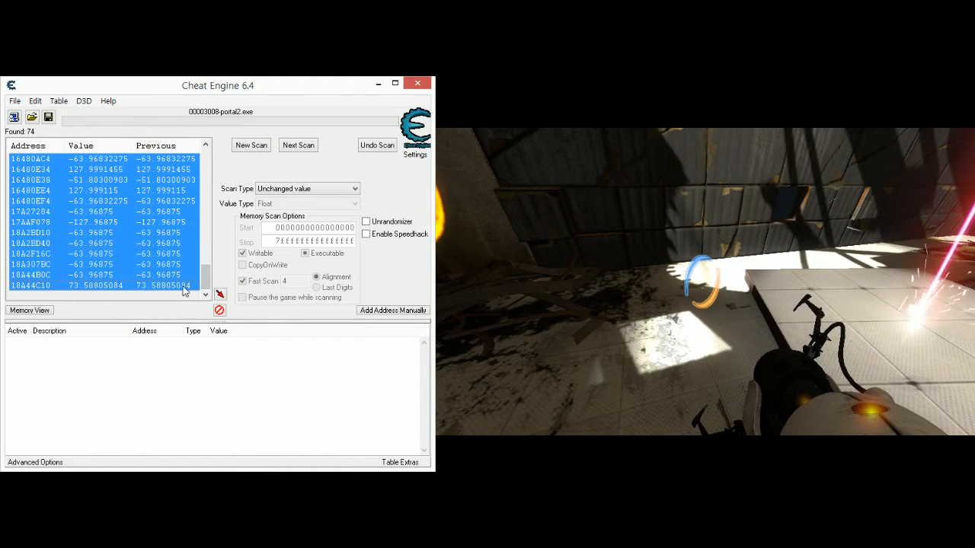
left_click(219, 295)
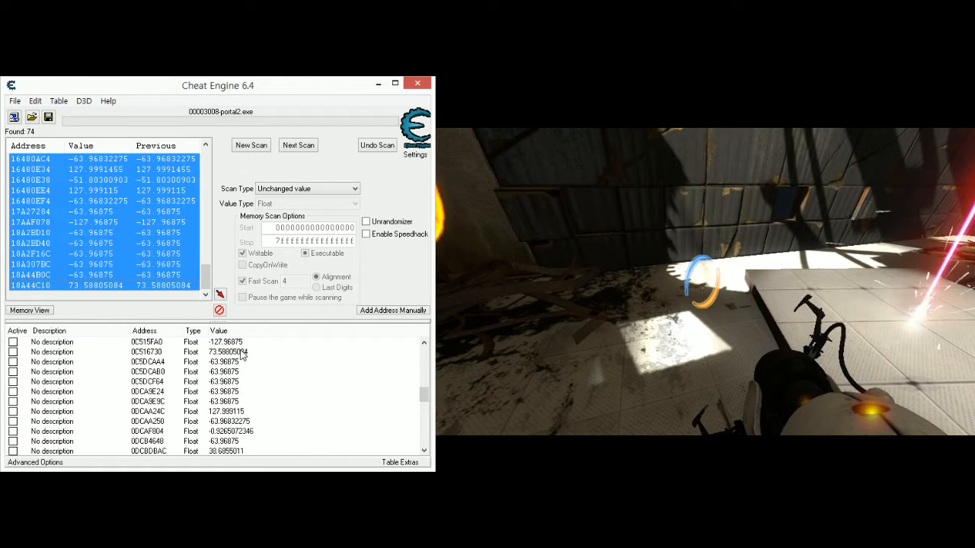
- Move the character slightly in the game, leave the game running unpaused, and switch back to Cheat Engine
left_click(561, 402)
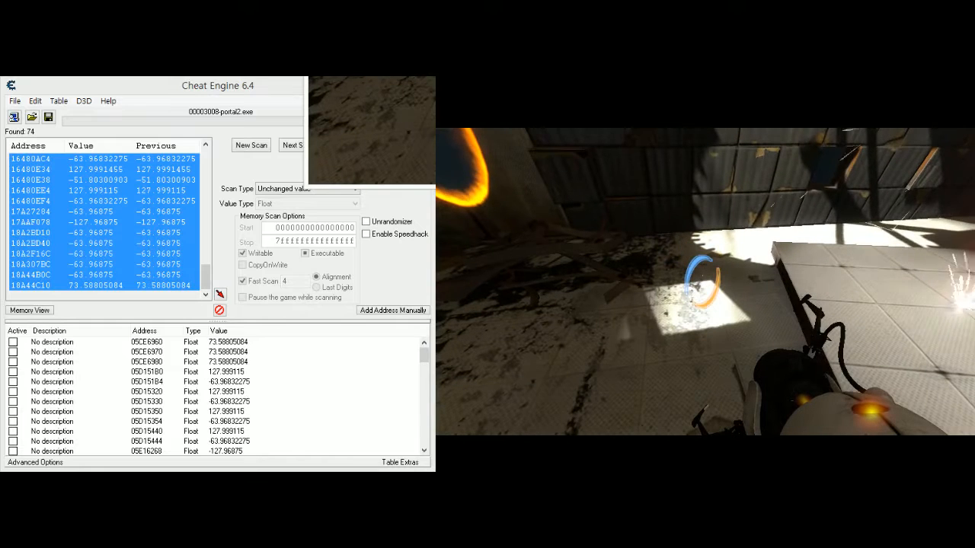
key("Escape")
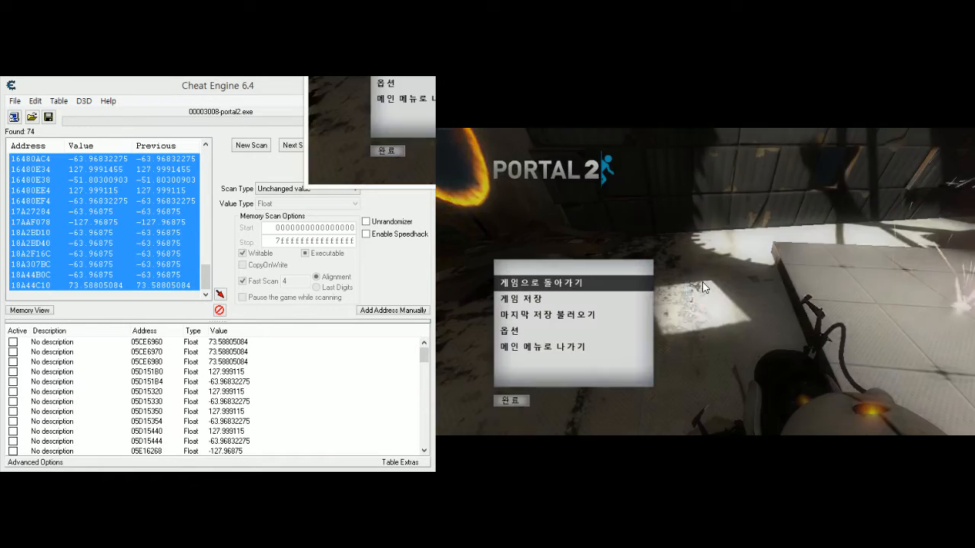
left_click(250, 92)
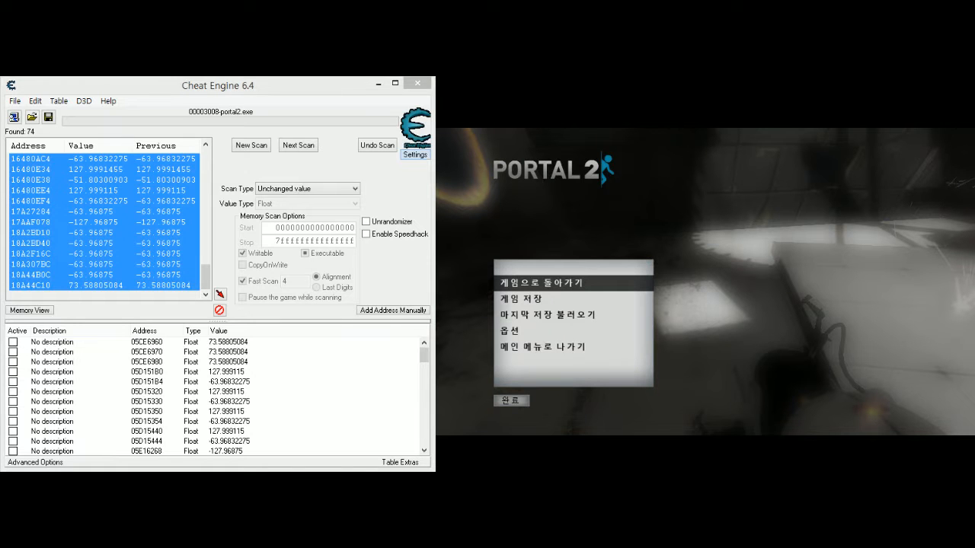
left_click(852, 361)
key("Escape")
key("alt+Tab")
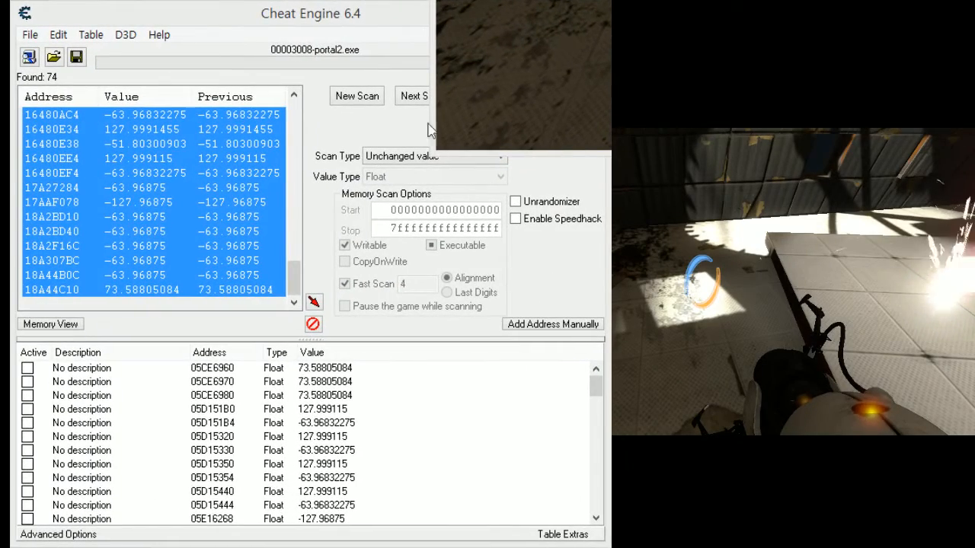
- Reposition the Cheat Engine window and set the value of address 05CE6960 to 100
left_click_drag(376, 20, 443, 43)
left_click(378, 391)
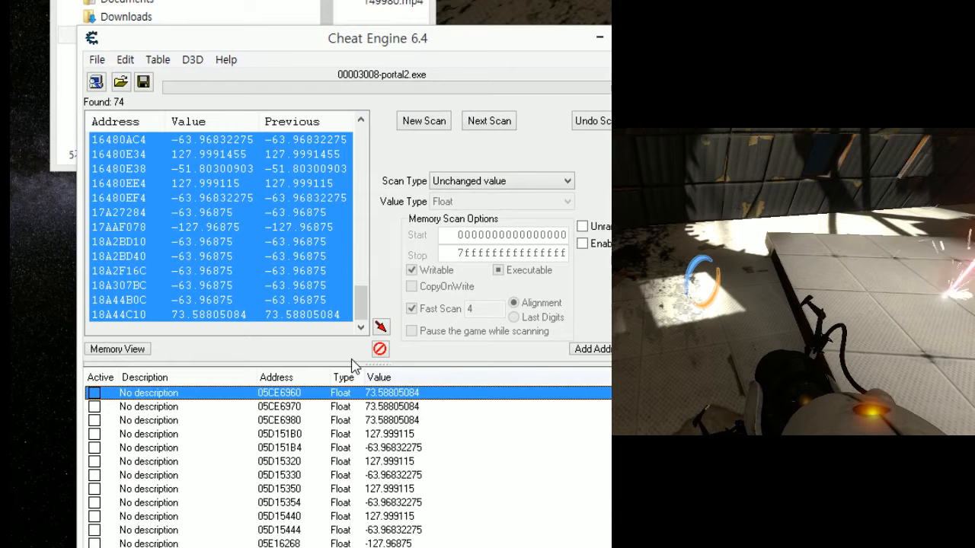
double_click(385, 393)
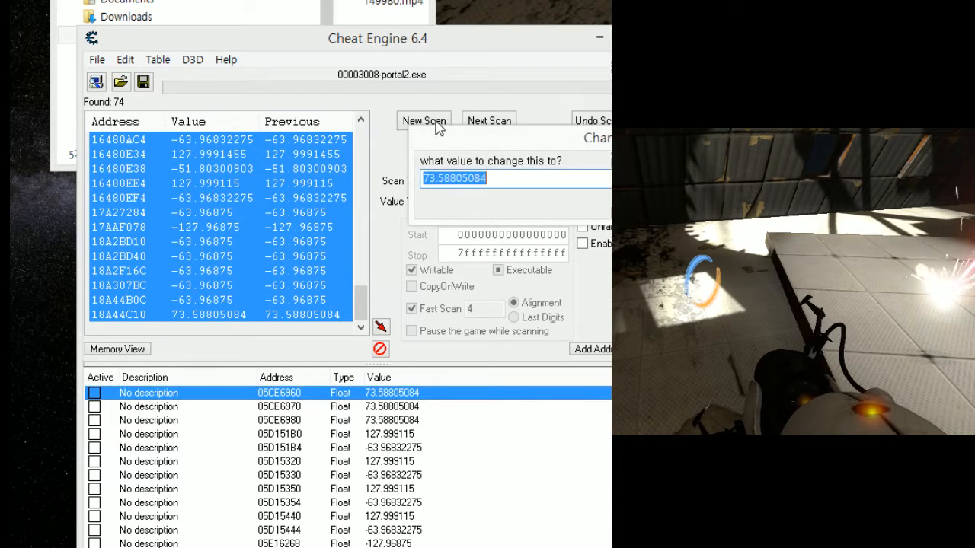
key("End")
key("ctrl+a")
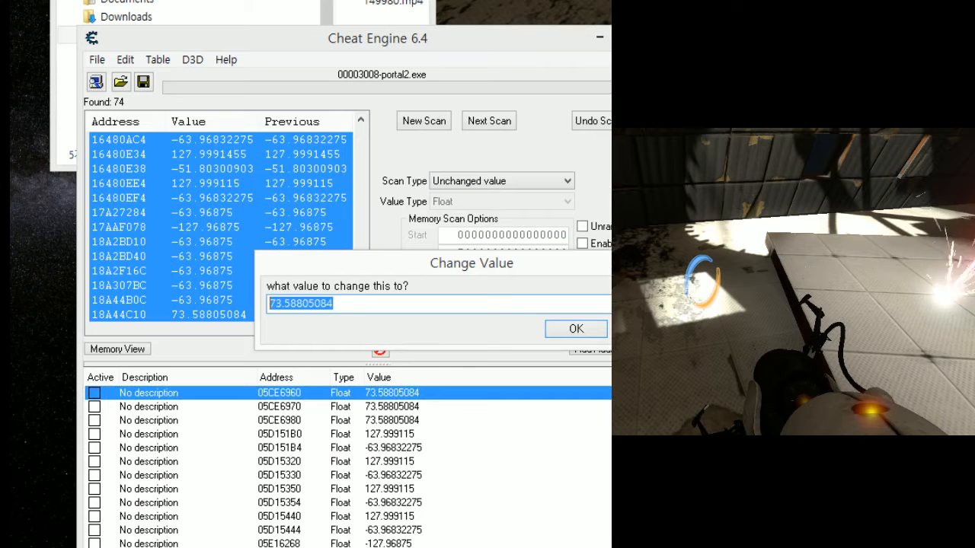
type("100")
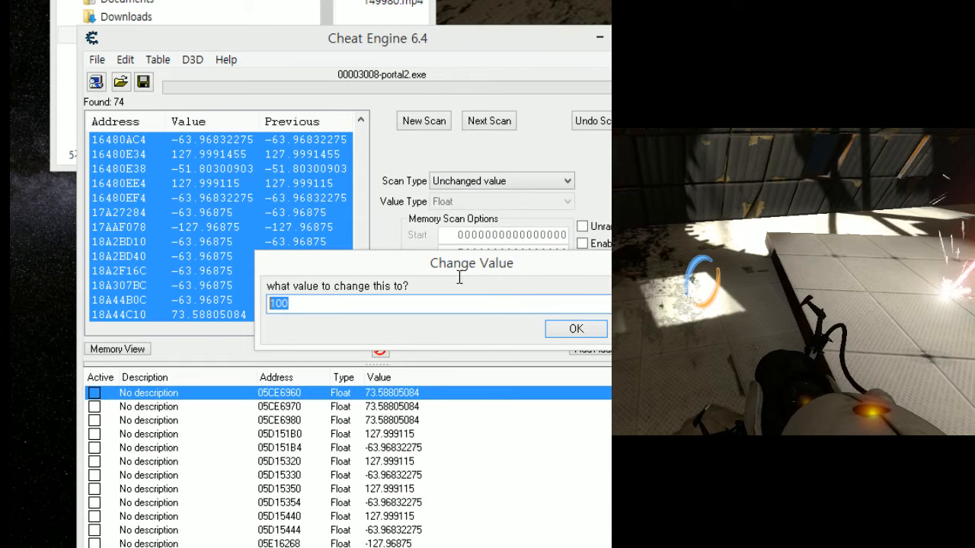
key("Return")
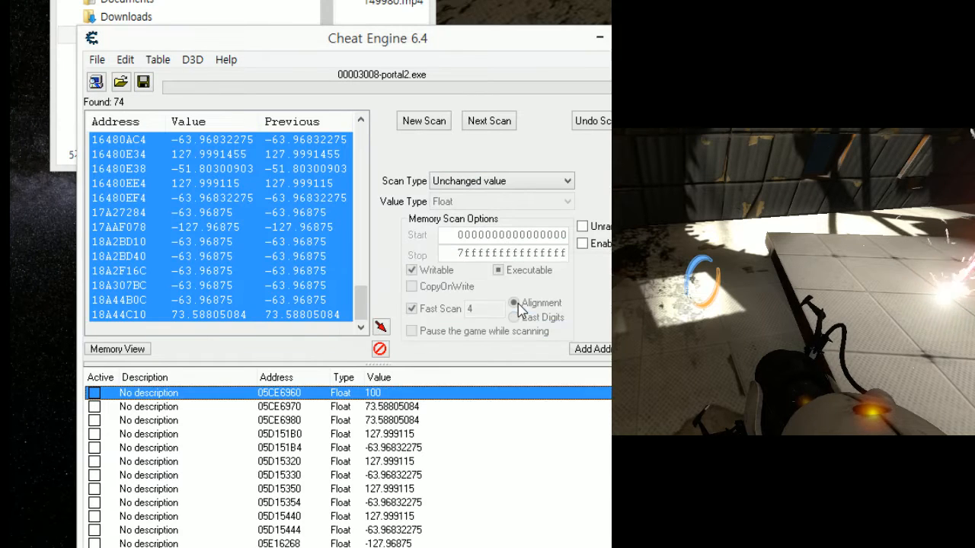
- Set the values of addresses 05CE6970 and 05CE6980 to 100, one after the other
double_click(352, 407)
type("100")
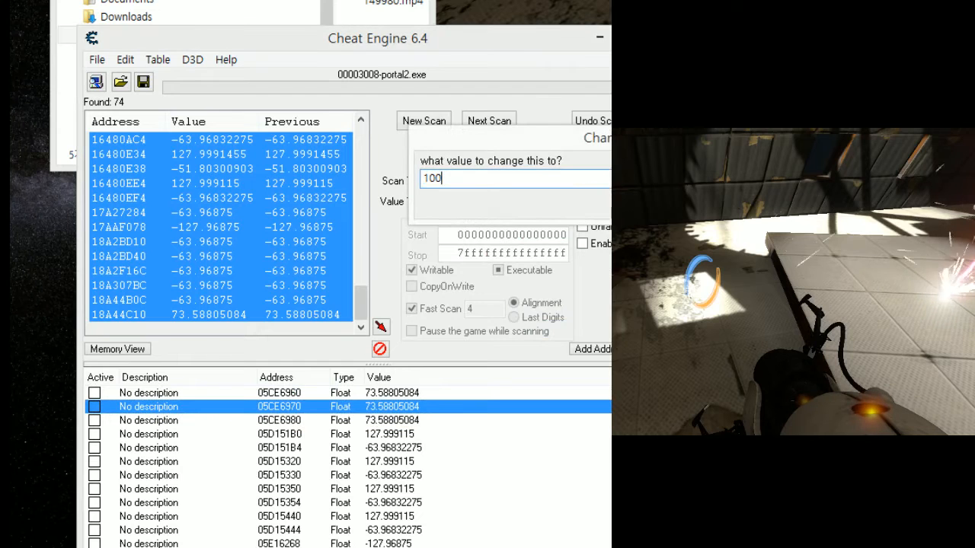
key("Return")
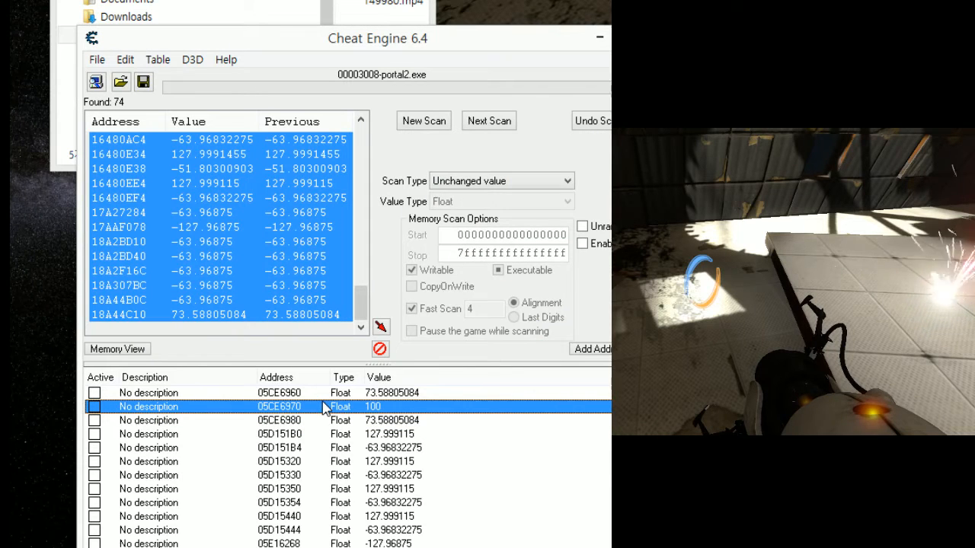
key("Down")
key("Return")
type("100")
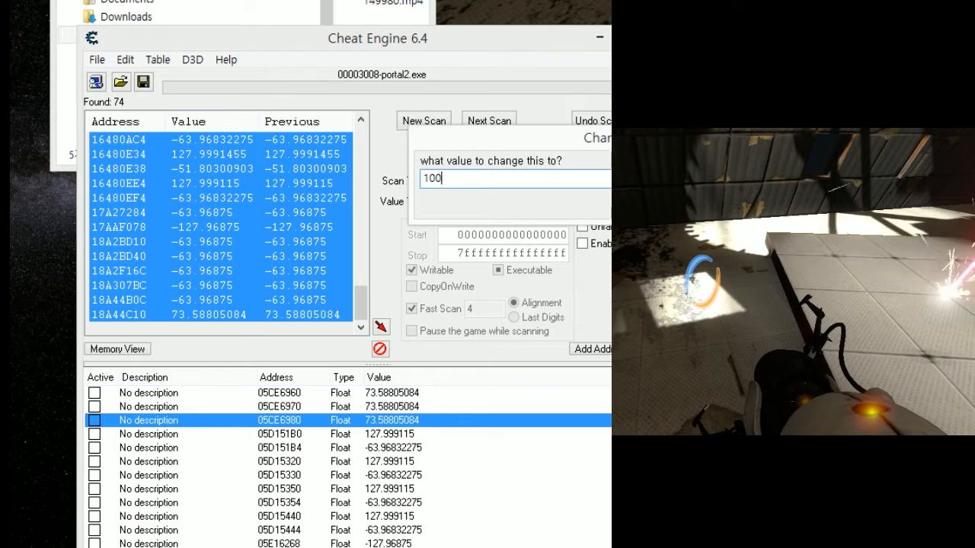
key("Return")
- Set the values of addresses 05D151B0 and 05D151B4 to 200, one after the other
key("Down")
key("Return")
type("100")
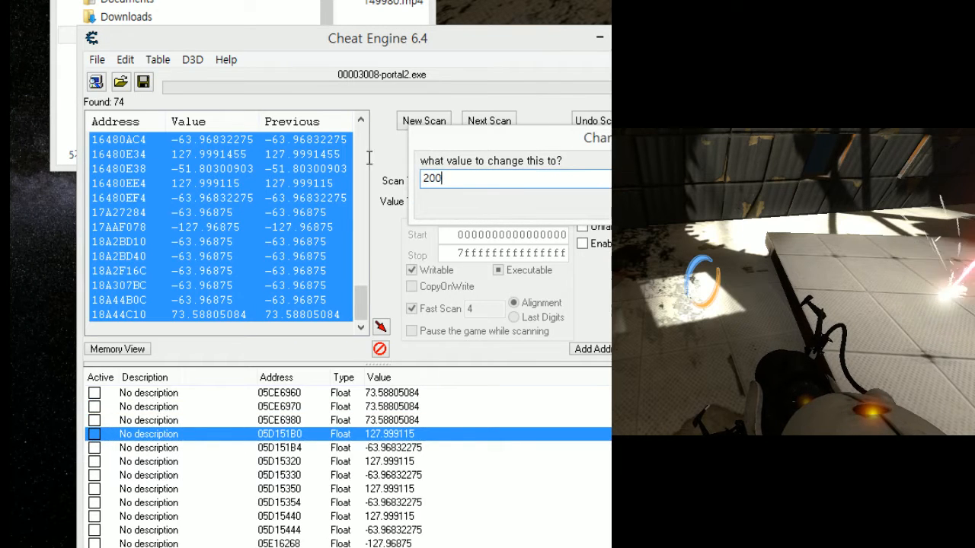
key("Return")
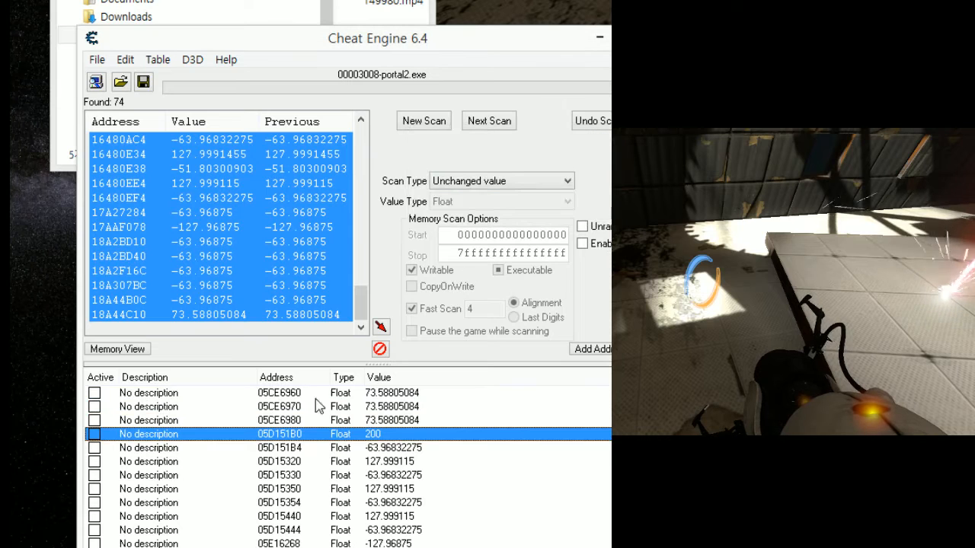
key("Down")
key("Return")
type("200")
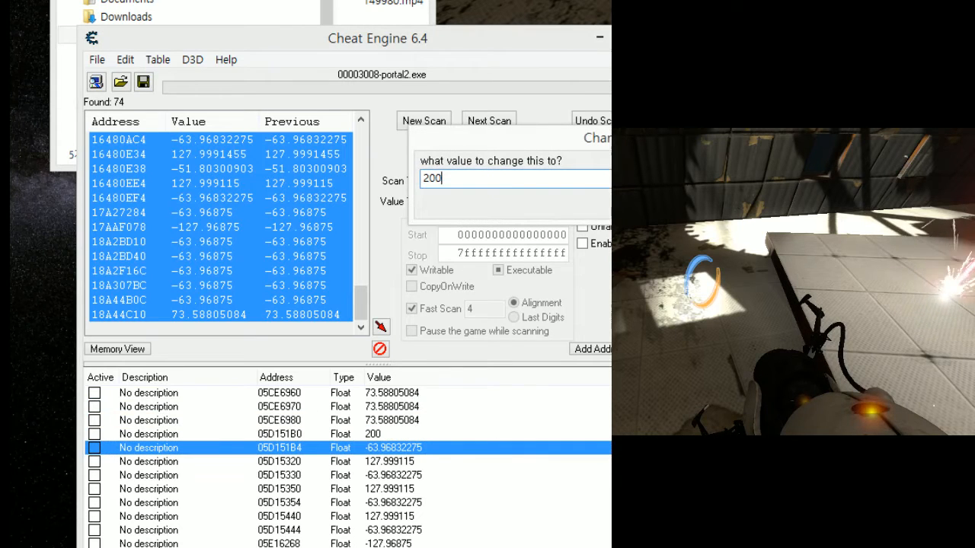
key("Return")
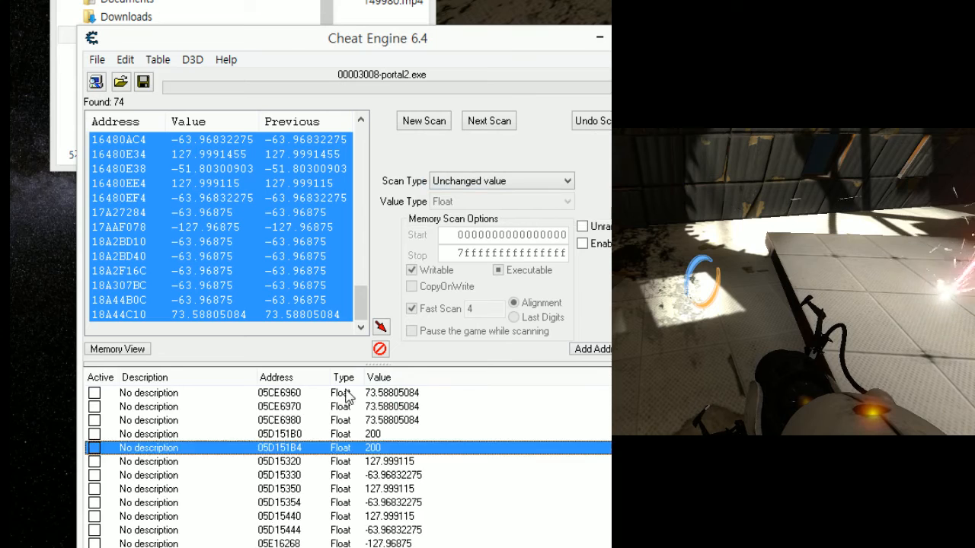
- Set the values of addresses 05D15320 and 05D15330 to 200, one after the other
key("Down")
key("Return")
type("200")
key("Return")
scroll(384, 445, "down", 1)
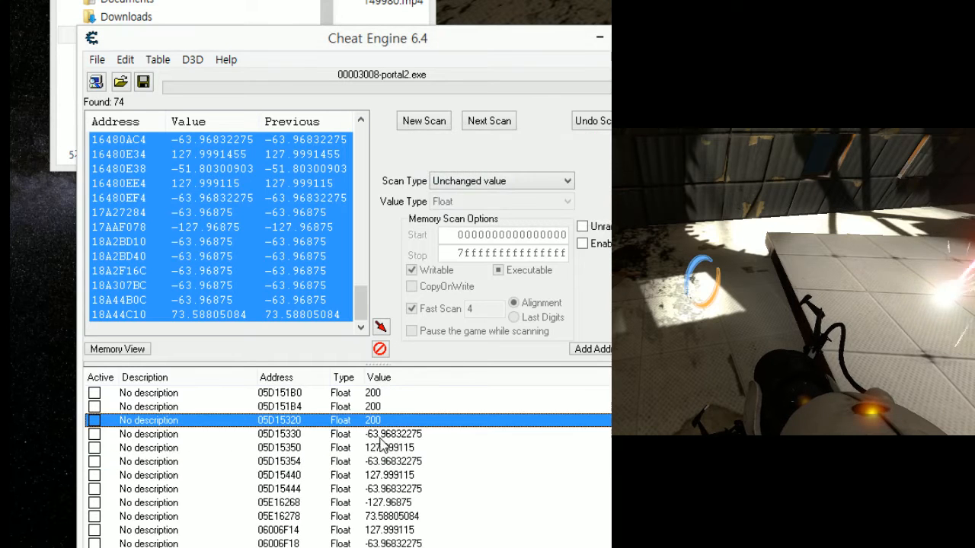
key("Down")
key("Return")
type("200")
key("Return")
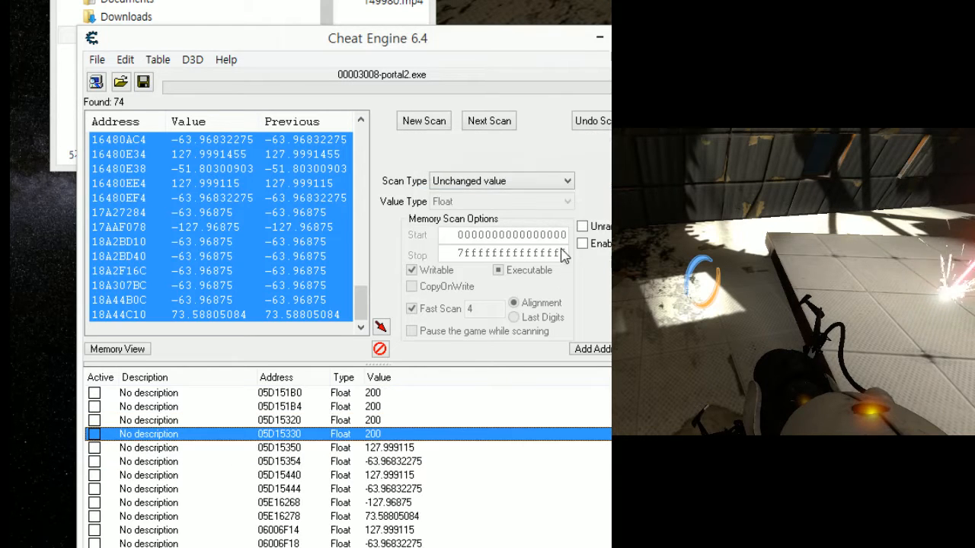
- Set the value of address 05D15350 to 200 and check the effect in the Portal 2 window
key("Down")
key("Return")
type("200")
key("Return")
scroll(412, 411, "down", 1)
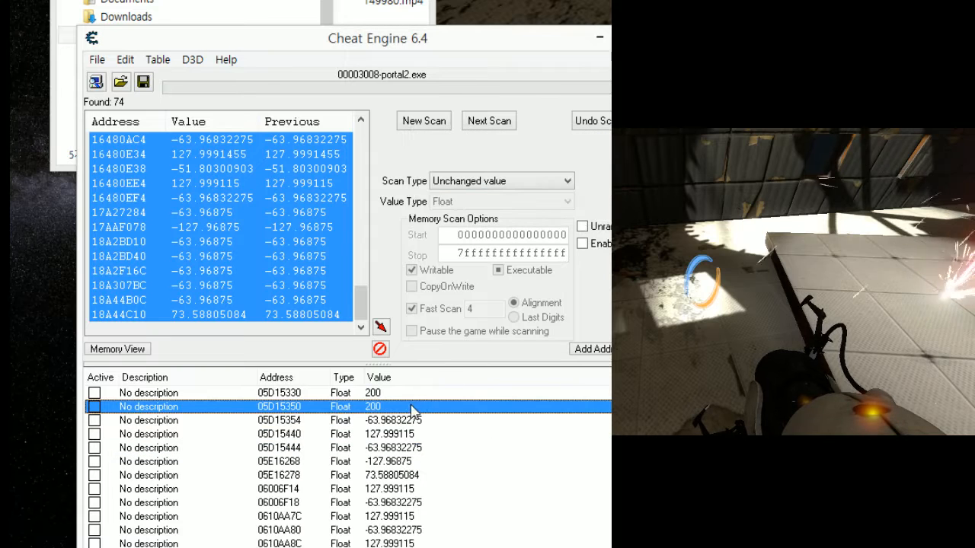
key("alt+Tab")
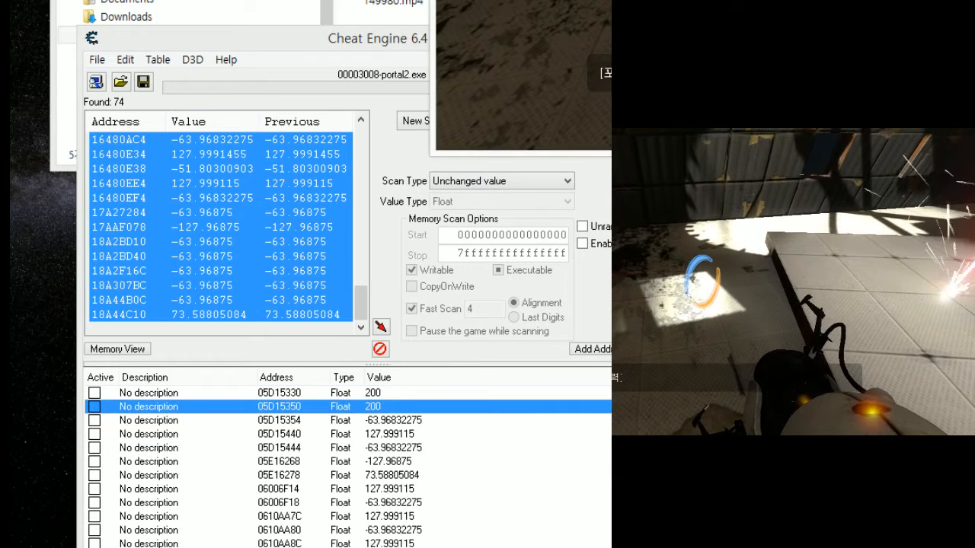
key("alt+Tab")
- Set the values of addresses 05D15354 and 05D15440 to 200, one after the other
key("Down")
key("Return")
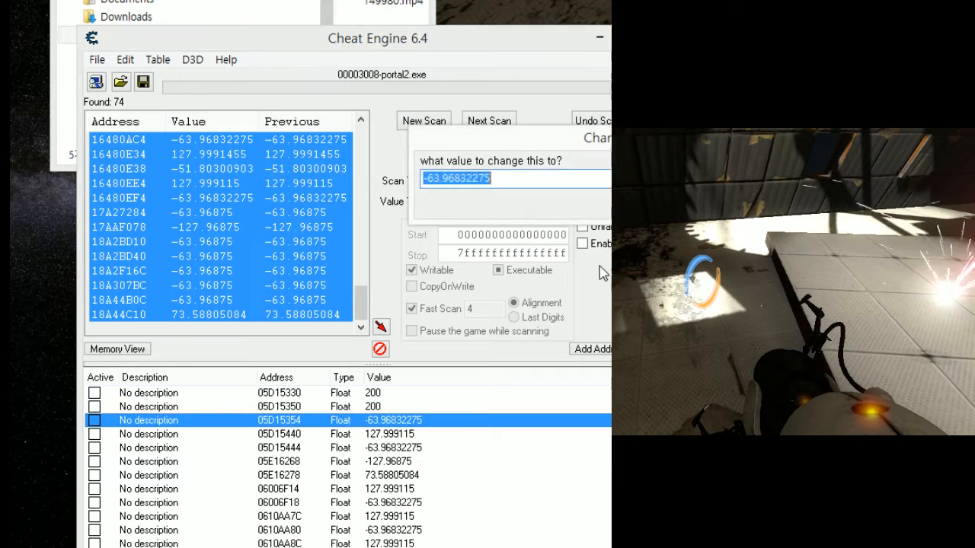
type("200")
key("Return")
key("Down")
key("Return")
type("200")
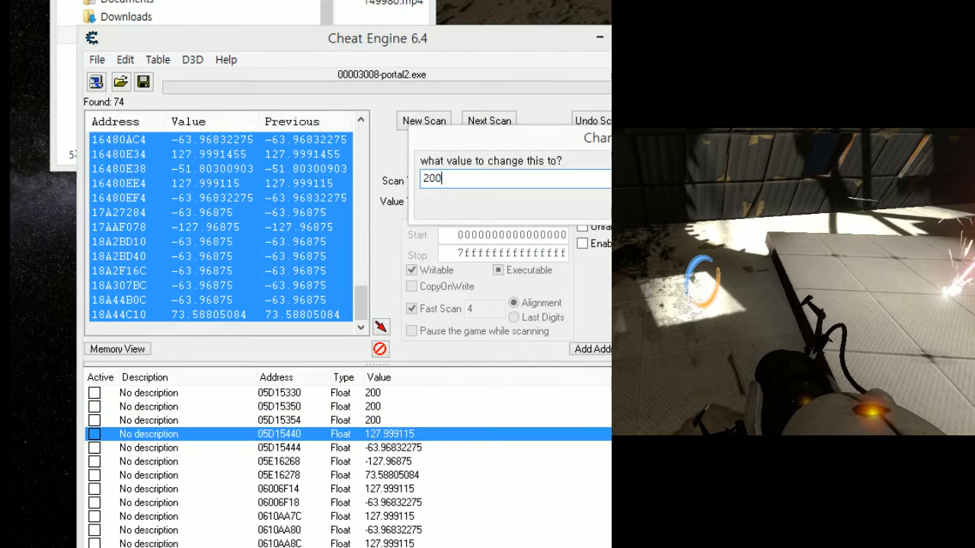
key("Return")
- Try to set the values of addresses 05D15444 and 05E16268 to 200, one after the other
key("Return")
key("Down")
key("Return")
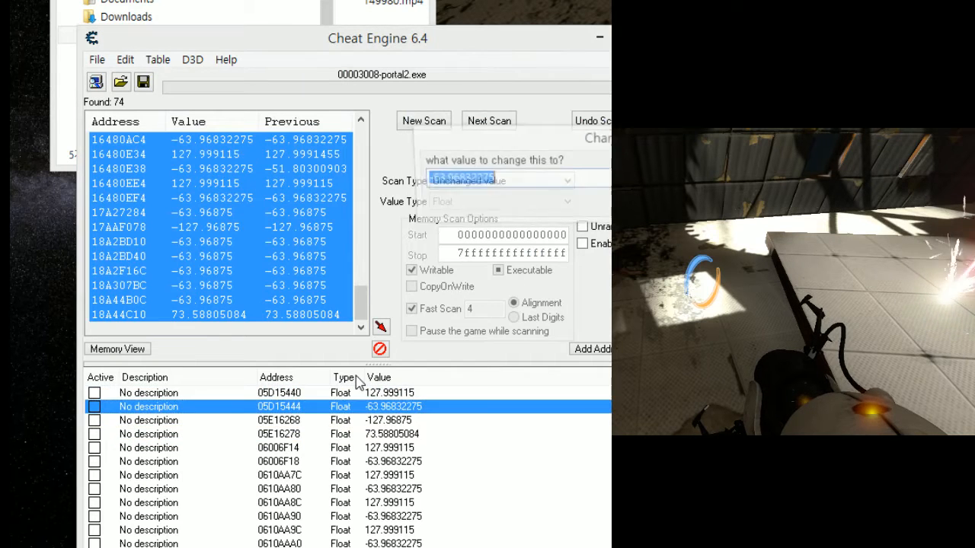
type("200")
key("Return")
key("Down")
key("Return")
type("200")
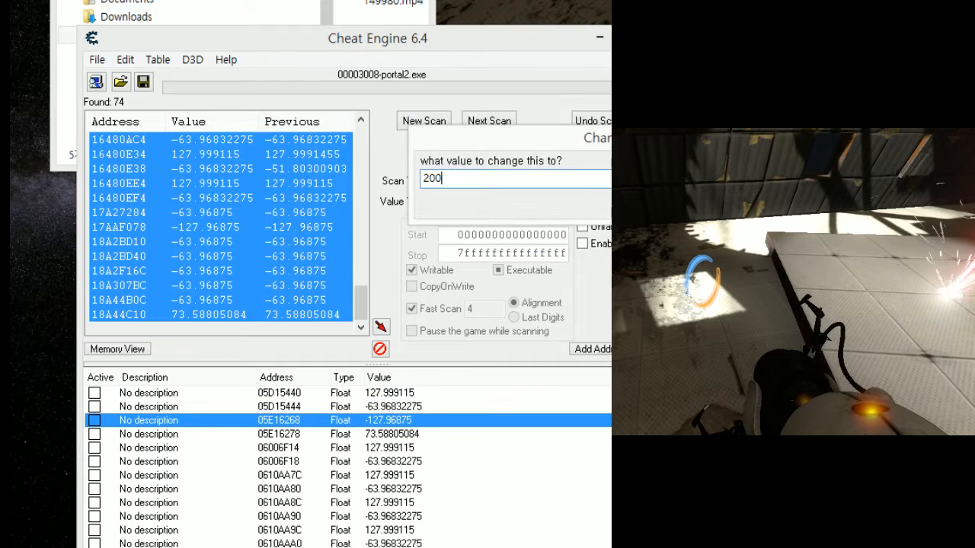
- Set the values of addresses 05E16278 and 06006F14 to 200, one after the other
key("Return")
key("Down")
key("Return")
type("200")
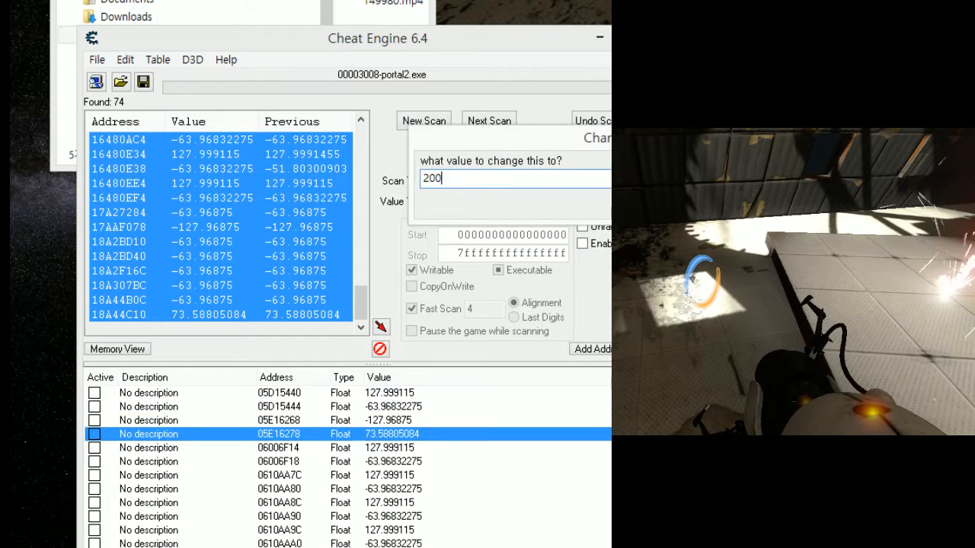
key("Return")
key("Down")
key("Return")
type("200")
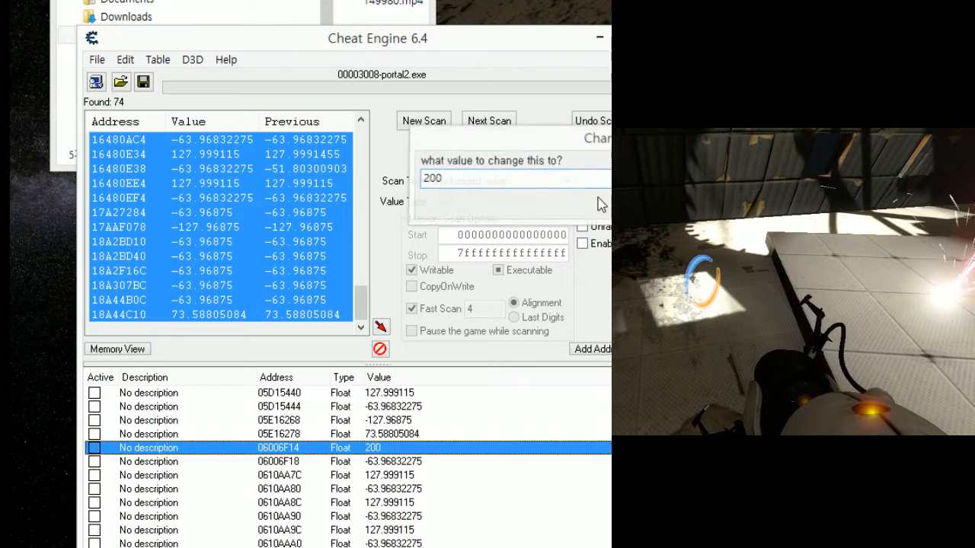
- Set the values of addresses 06006F18 and 0610AA7C to 200, one after the other
key("Return")
key("Down")
key("Return")
type("200")
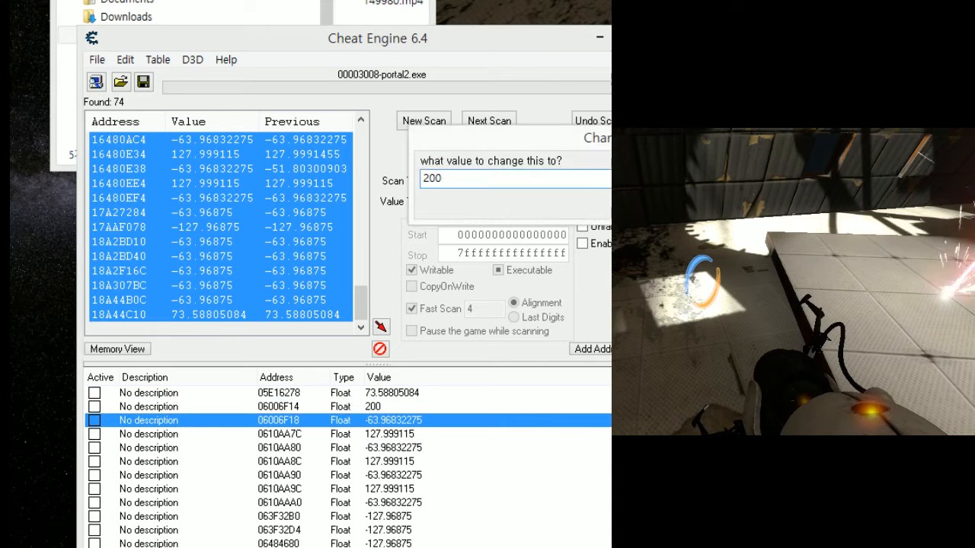
key("Return")
key("Down")
key("Return")
type("200")
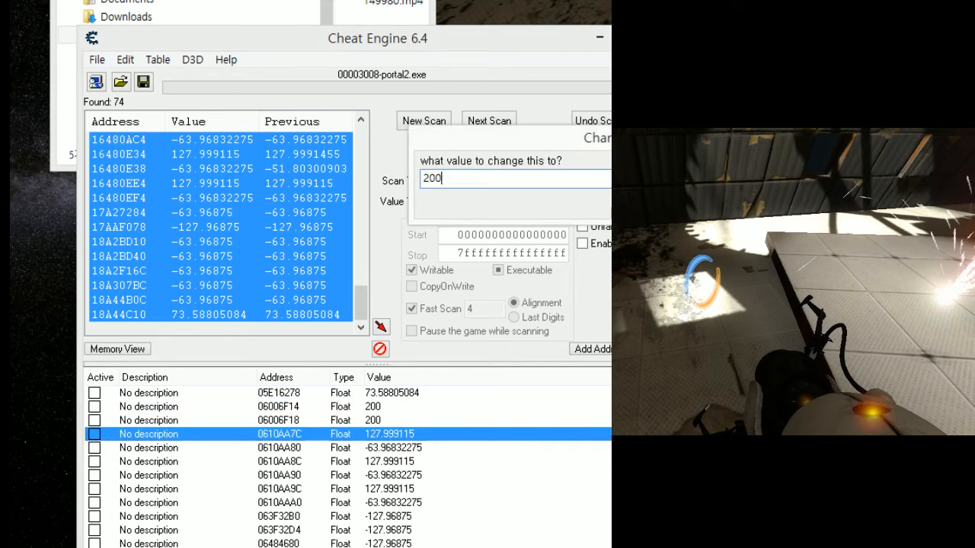
- Set the values of addresses 0610AA80 and 0610AA8C to 200, one after the other
key("Return")
key("Down")
key("Return")
type("200")
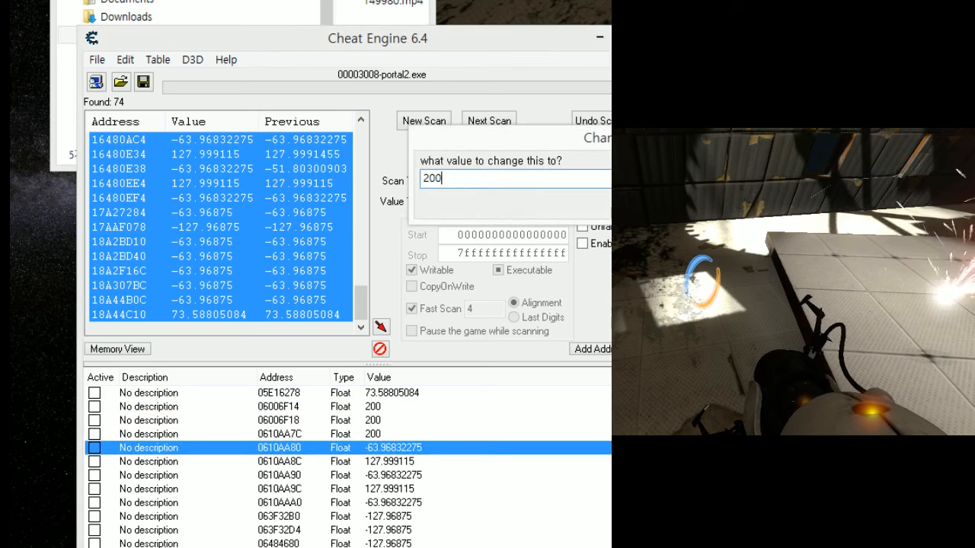
key("Return")
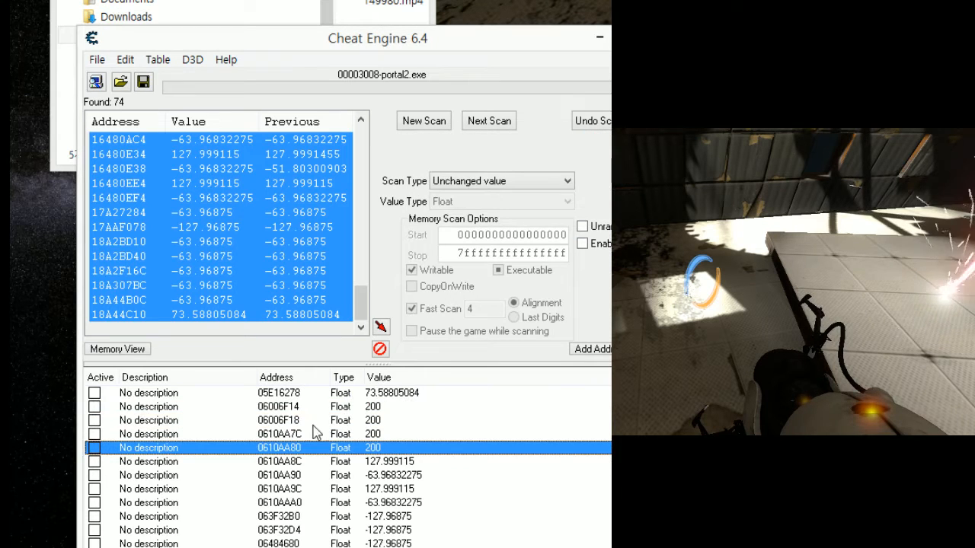
key("Down")
key("Return")
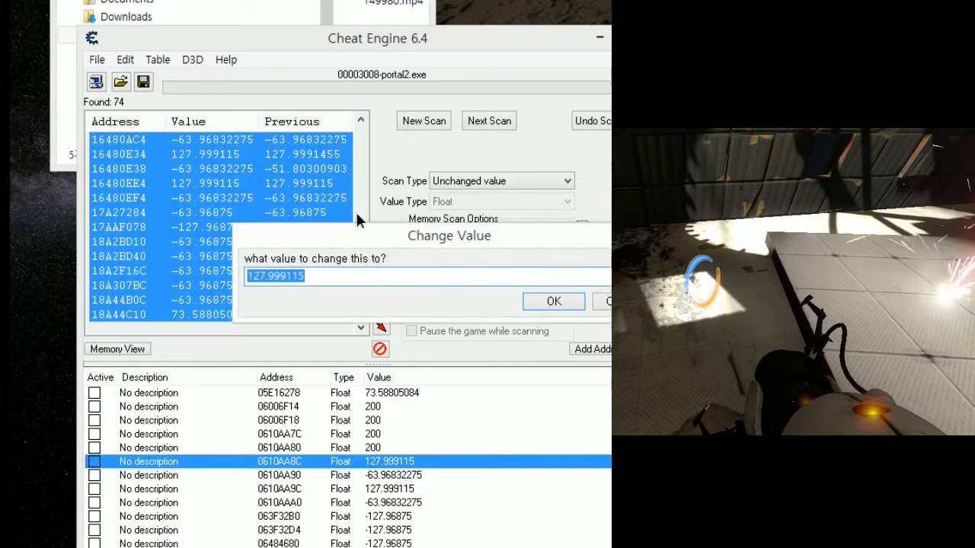
type("200")
- Set the values of addresses 0610AA90 and 0610AA9C to 200, one after the other
key("Return")
scroll(339, 406, "down", 1)
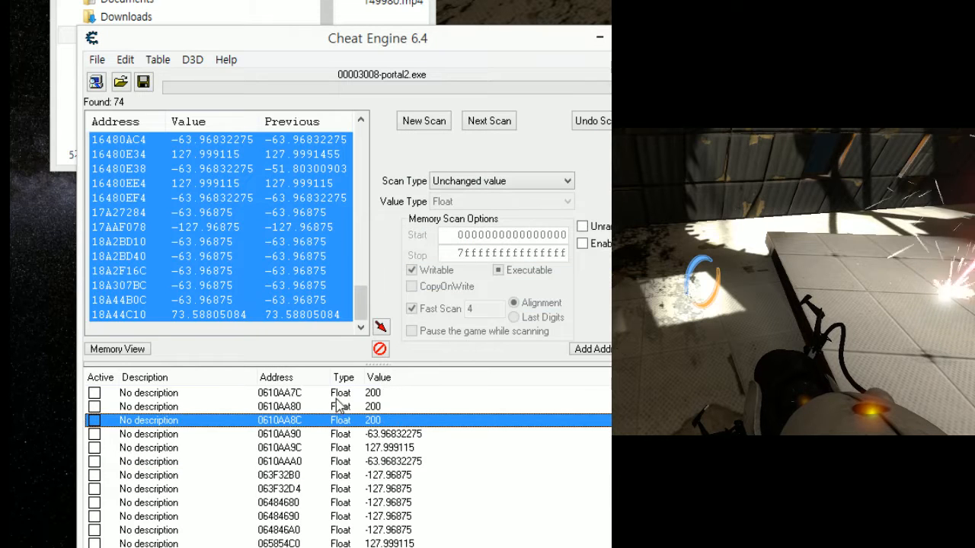
key("Down")
key("Return")
type("200")
key("Return")
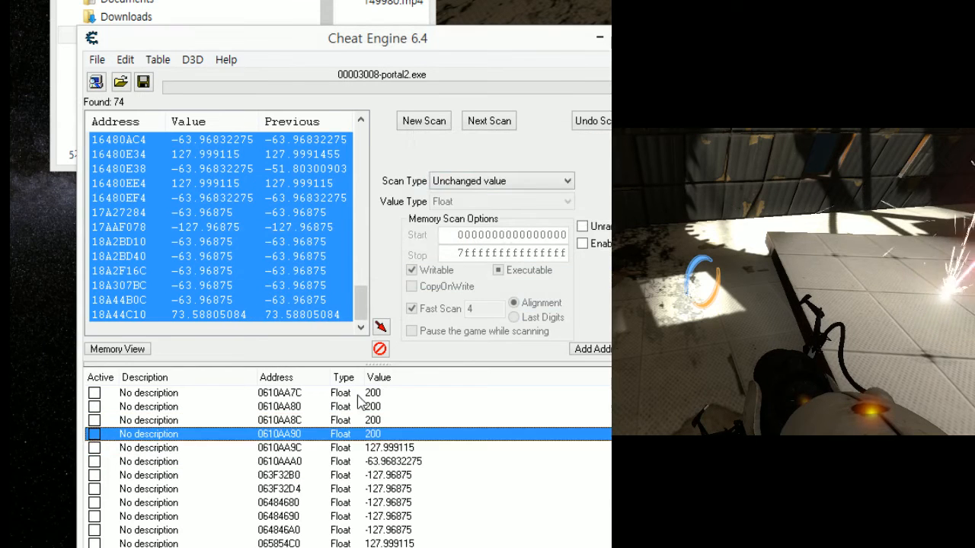
scroll(343, 381, "down", 1)
key("Down")
key("Return")
type("200")
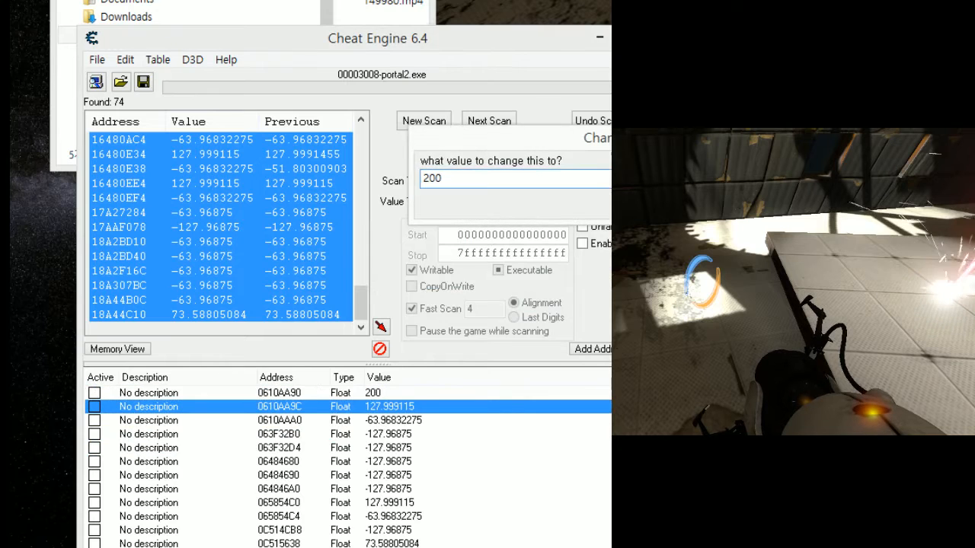
- Set the values of addresses 0610AAA0 and 063F32B0 to 200, one after the other
key("Return")
key("Down")
key("Down")
key("Up")
key("Return")
type("200")
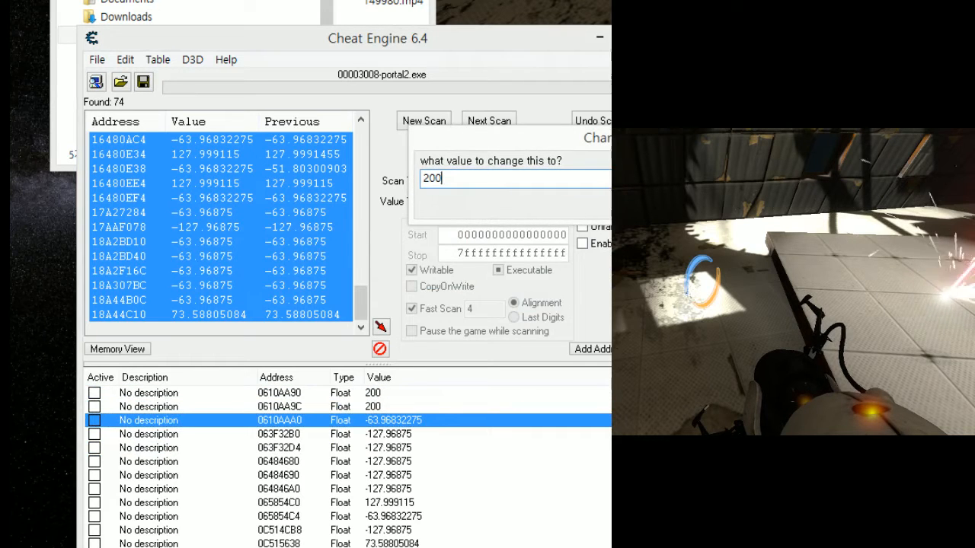
key("Return")
key("Down")
key("Return")
type("200")
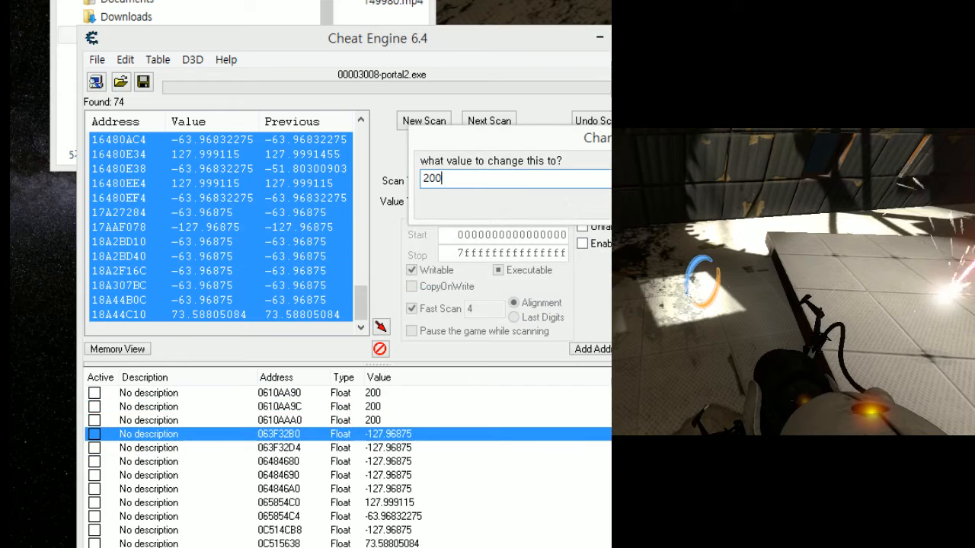
- Try to set the values of addresses 063F32D4 and 06484680 to 200, one after the other
key("Return")
key("Down")
key("Return")
type("200")
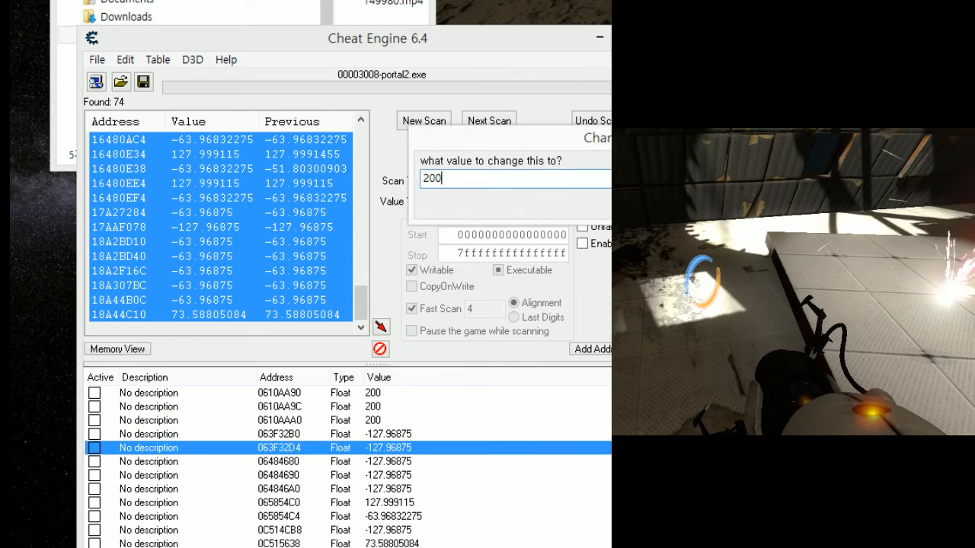
key("Return")
key("Down")
key("Return")
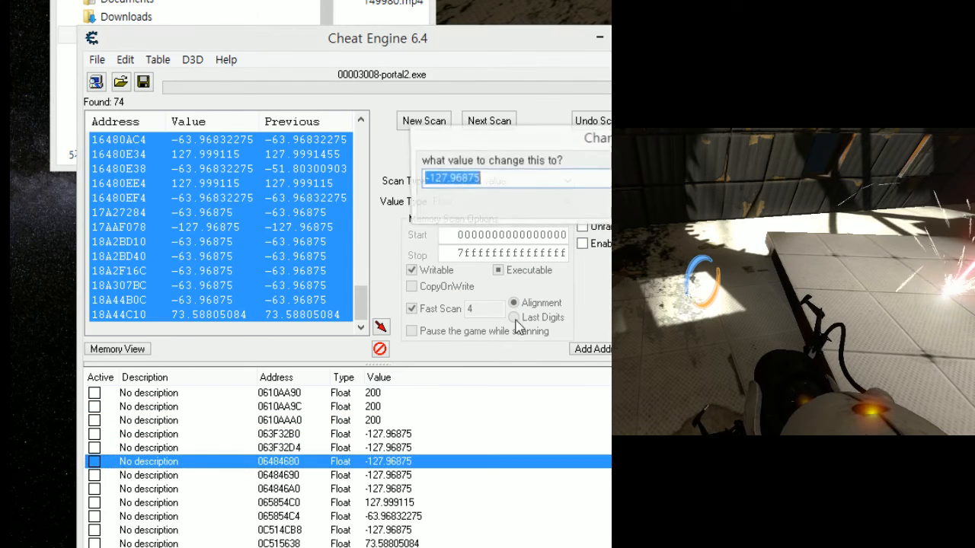
type("200")
- Try to set the values of addresses 06484690 and 064846A0 to 200, one after the other
key("Return")
scroll(347, 409, "down", 1)
key("Down")
key("Return")
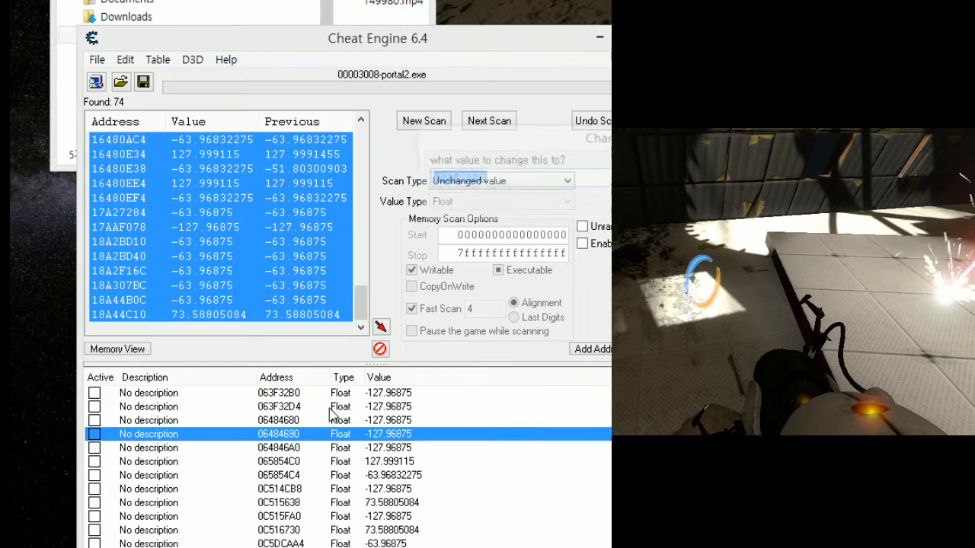
type("200")
key("Return")
scroll(346, 409, "down", 1)
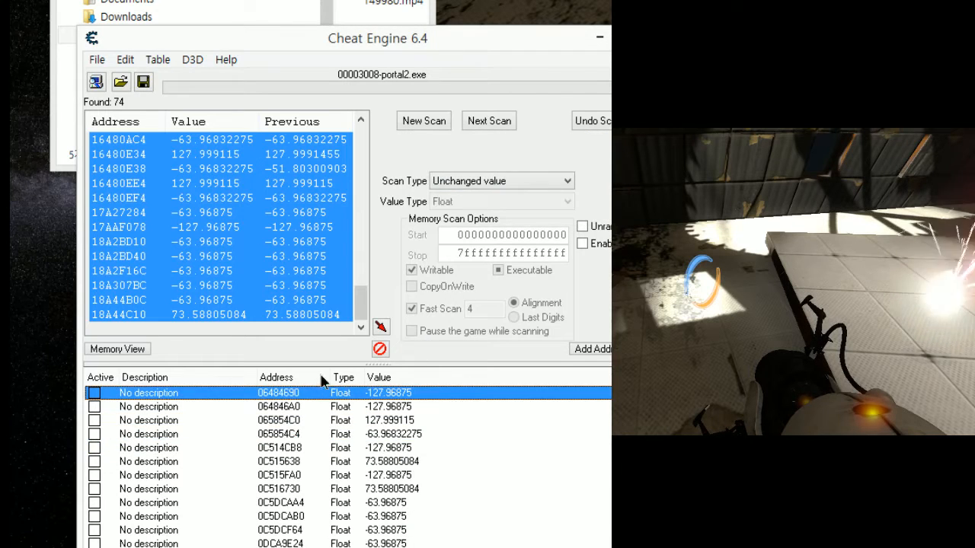
key("Return")
key("Return")
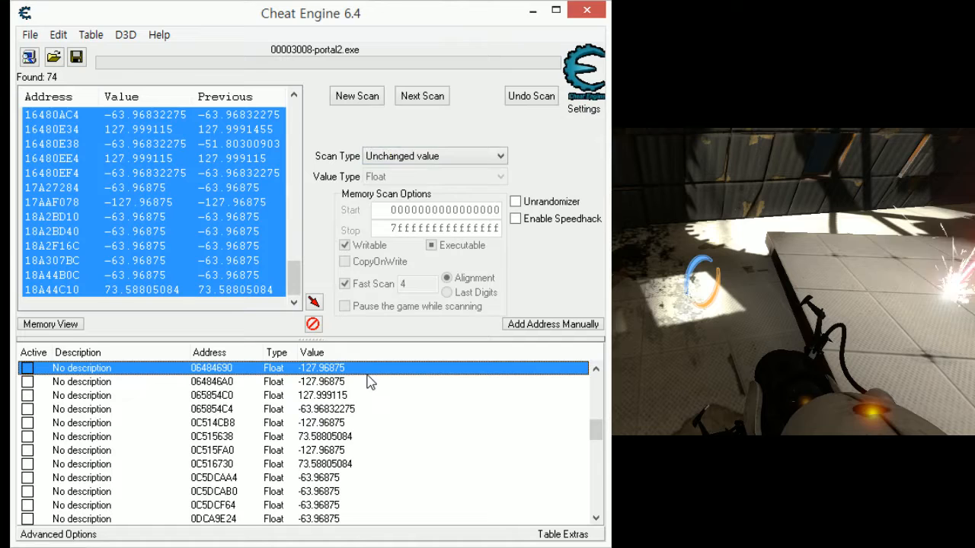
double_click(333, 387)
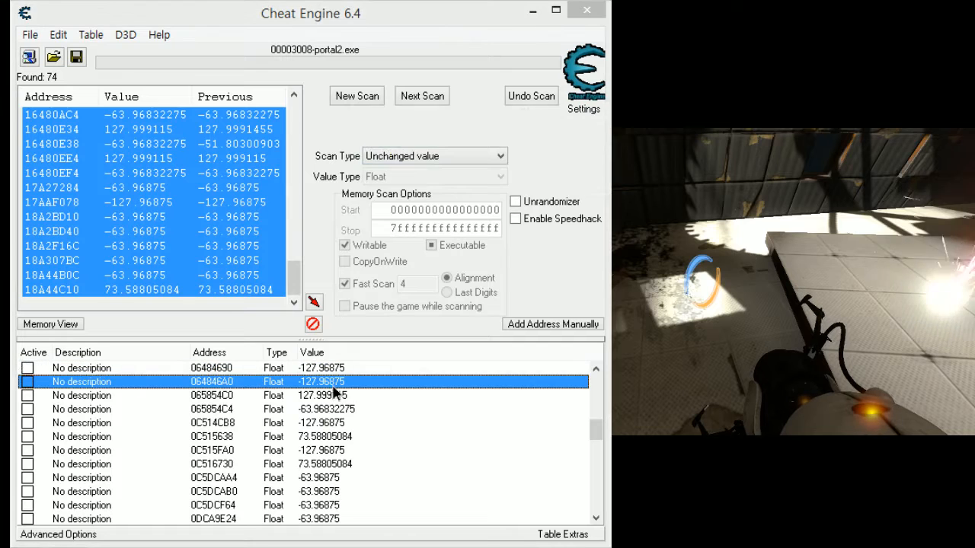
type("200")
- Try to set the values of addresses 065854C0 and 065854C4 to 200, one after the other
key("Return")
left_click(347, 394)
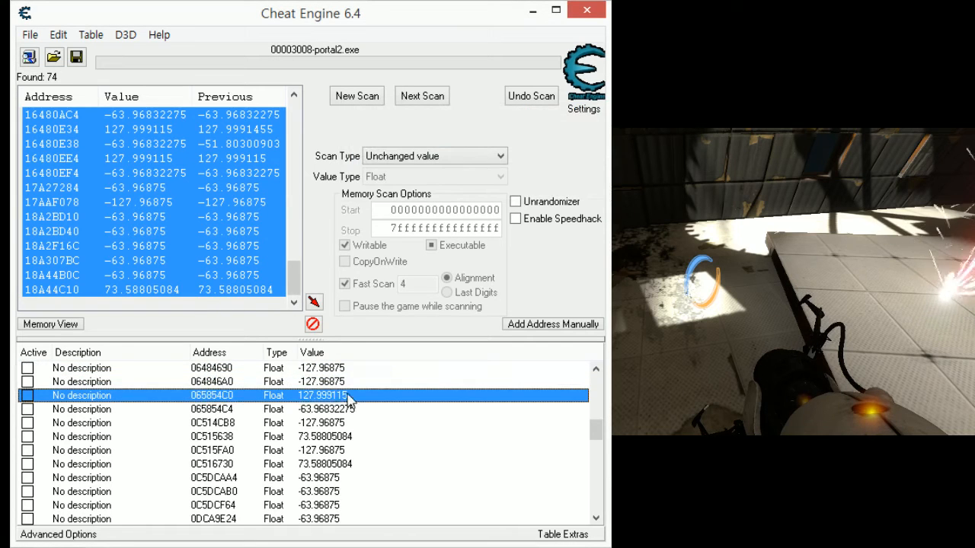
key("Return")
type("200")
key("Return")
left_click(331, 412)
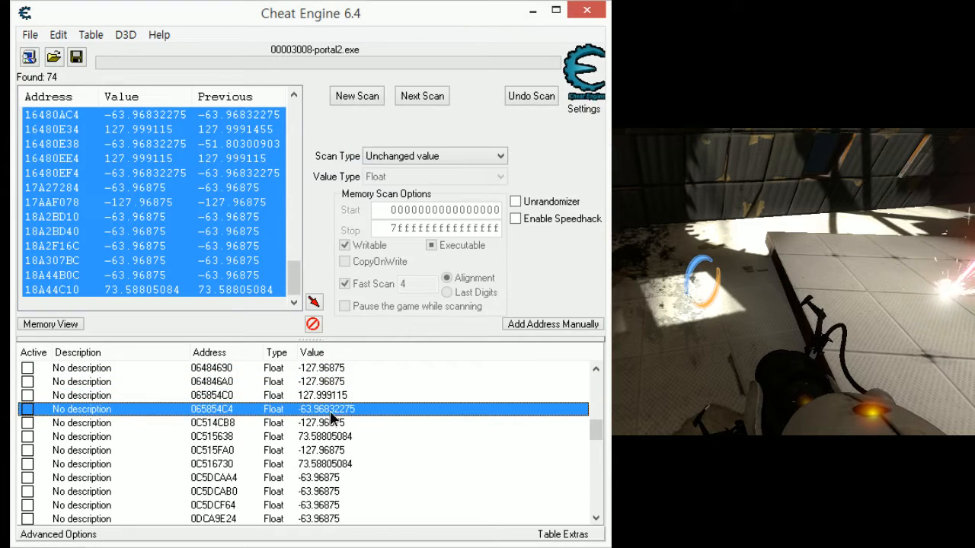
key("Return")
type("200")
- Try to set the values of addresses 0C514CB8 and 0C515638 to 200, one after the other
key("Return")
left_click(331, 426)
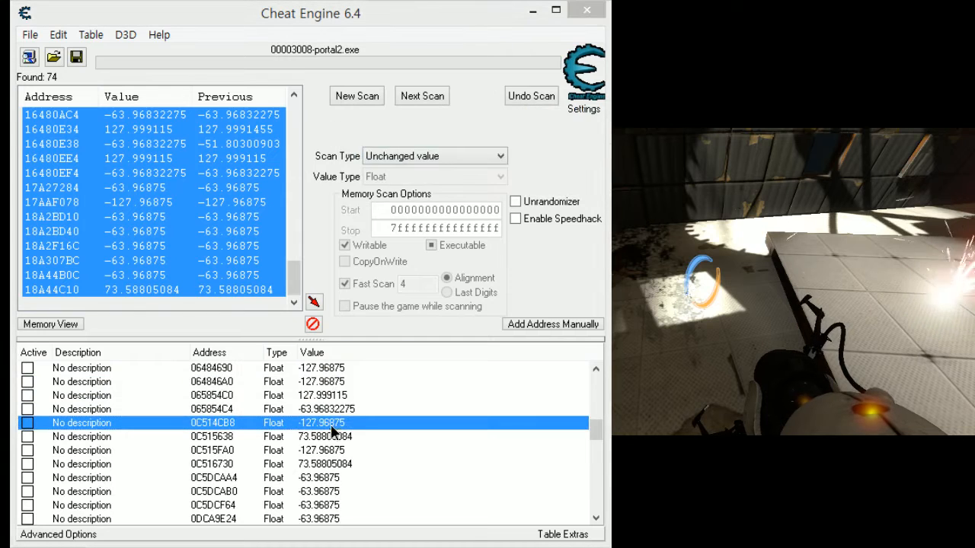
key("Return")
type("200")
key("Return")
left_click(358, 437)
key("Return")
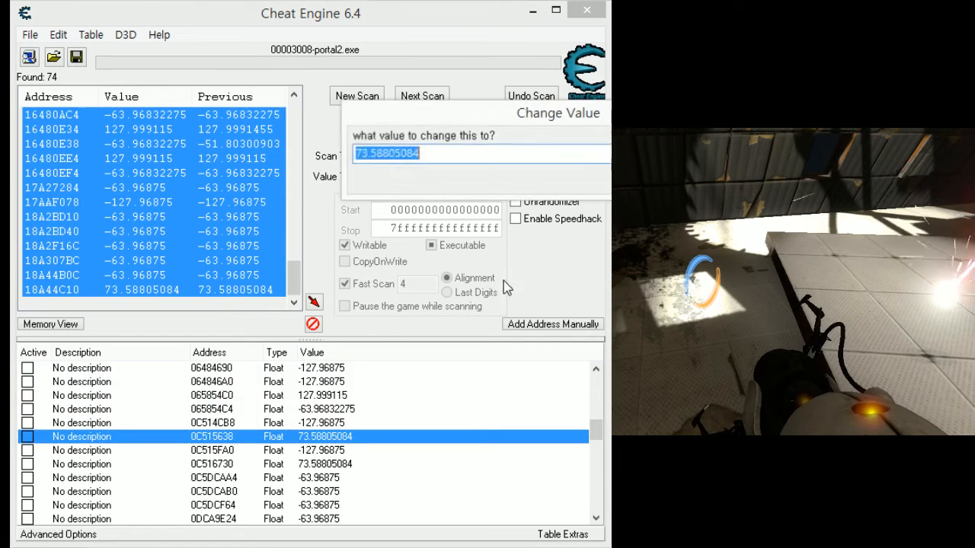
type("200")
- Try repeatedly to set the value of address 0C515FA0 to 200
key("Return")
scroll(346, 423, "down", 1)
left_click(342, 412)
key("Return")
type("200")
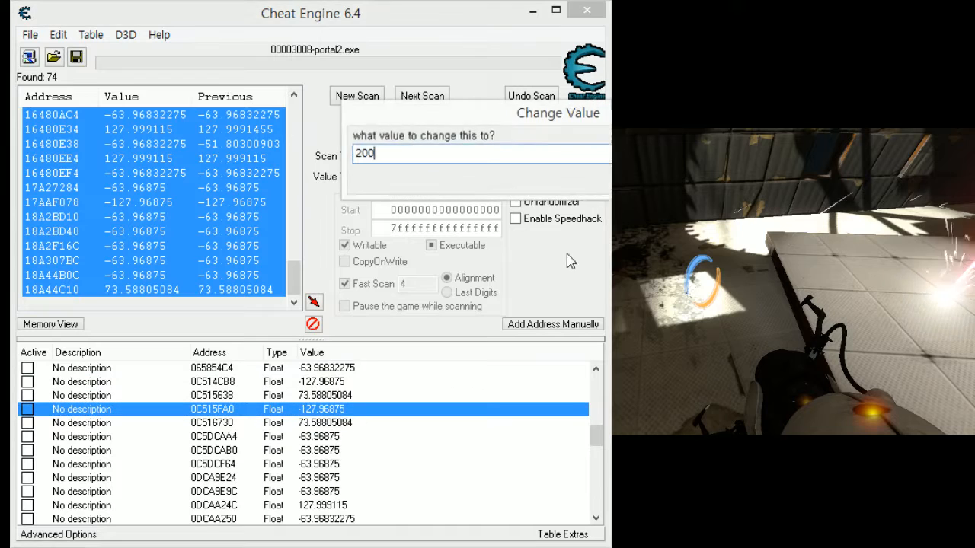
key("Return")
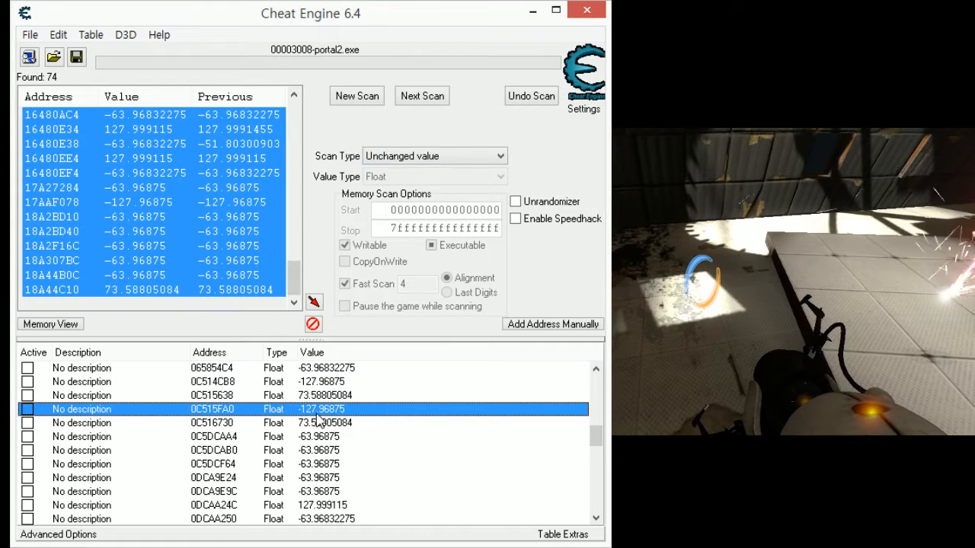
key("Return")
type("200")
key("Return")
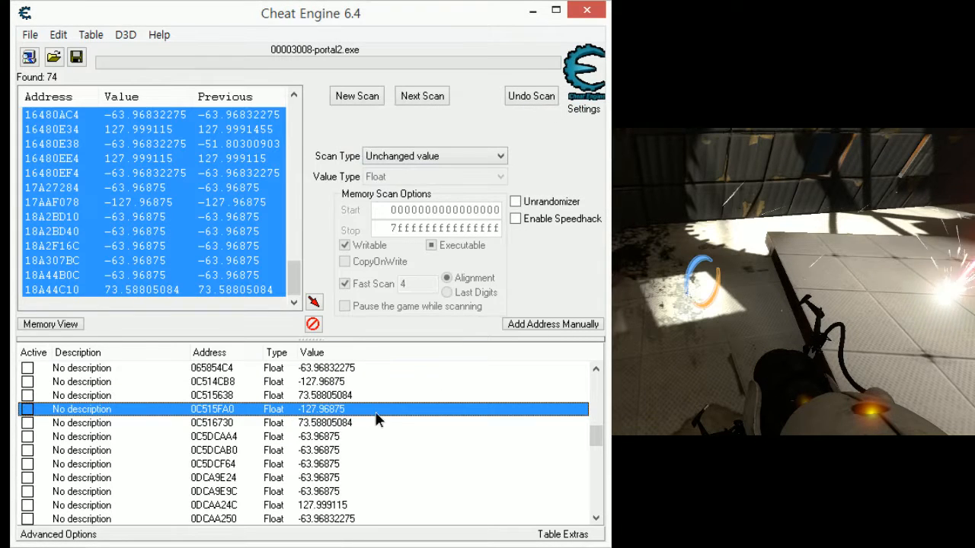
key("Return")
key("Return")
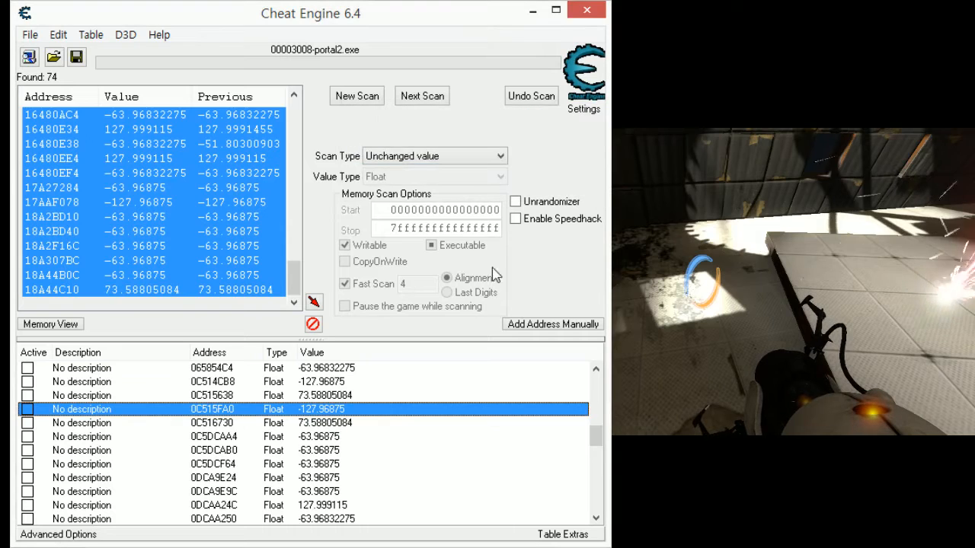
- Change the description of address 0C515FA0 to "?"
double_click(118, 412)
left_click_drag(503, 129, 355, 186)
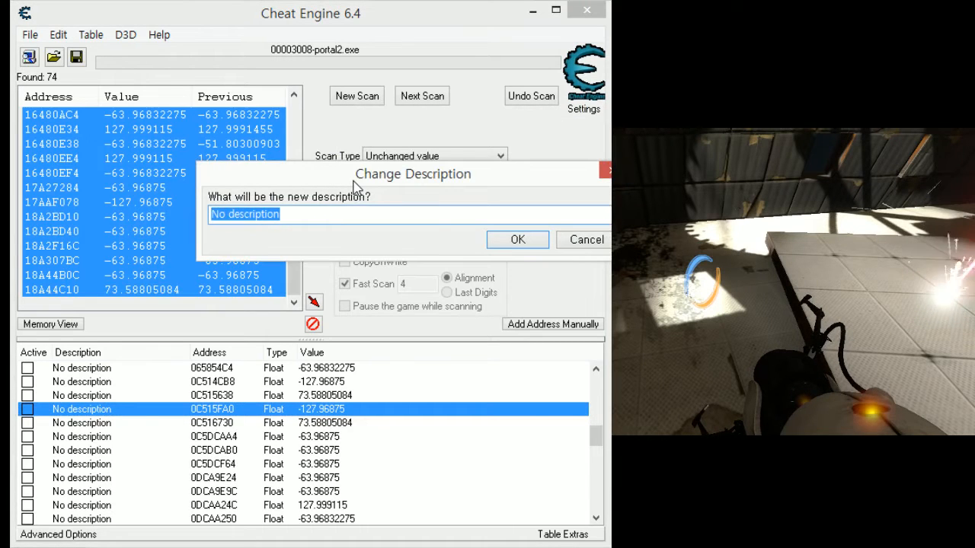
type("?")
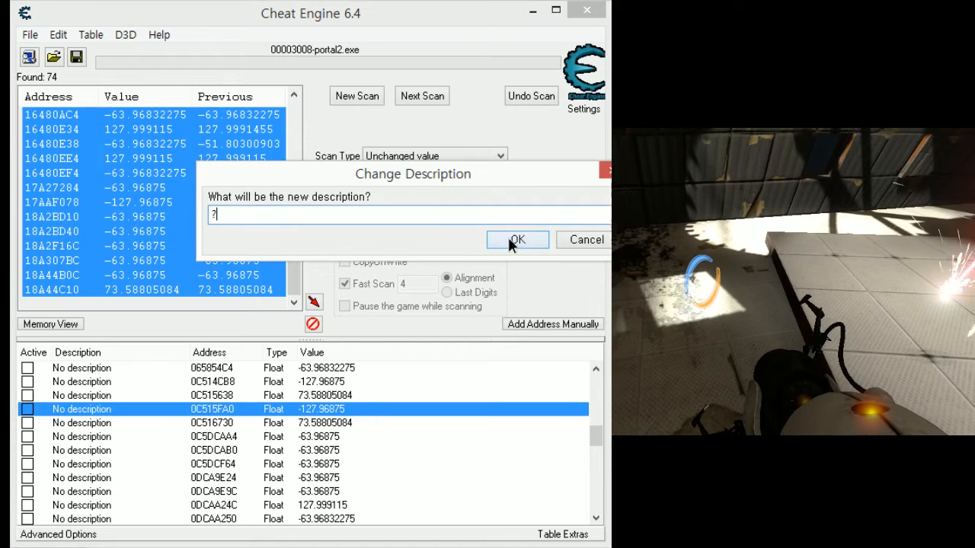
left_click(510, 241)
- Try to set the values of addresses 0C516730 and 0C5DCAA4 to 200, one after the other
scroll(366, 401, "down", 1)
double_click(335, 382)
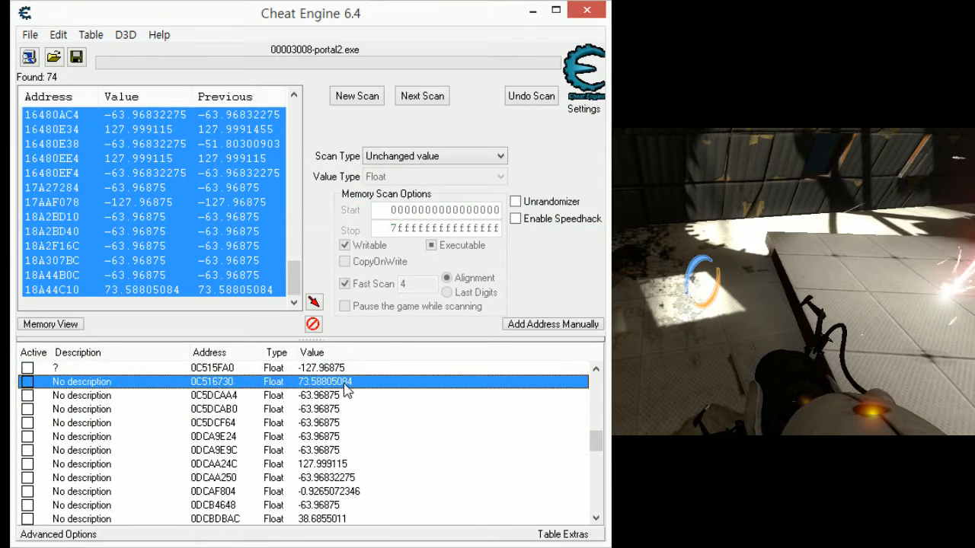
key("Return")
double_click(365, 398)
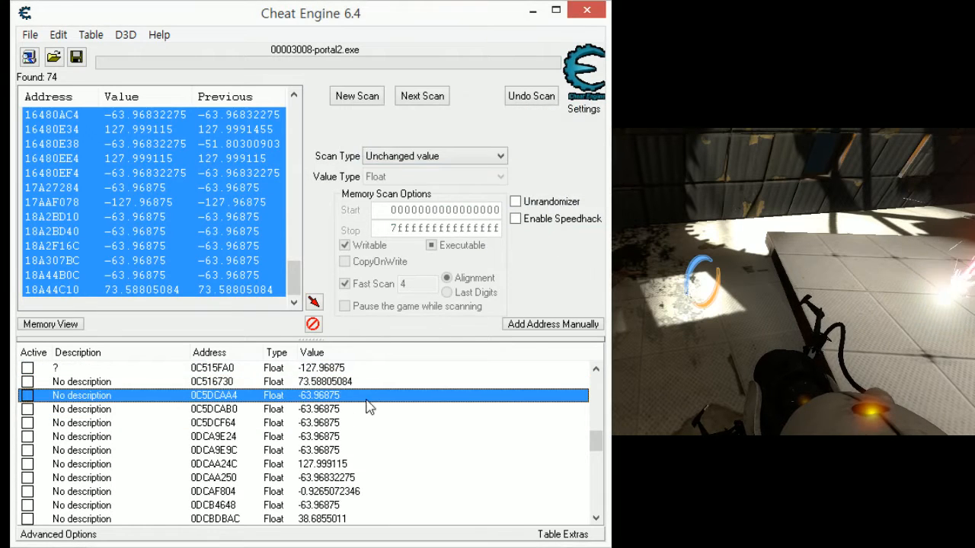
type("200")
key("Return")
- Try to set the values of addresses 0C5DCAB0 and 0C5DCF64 to 200, one after the other
double_click(343, 413)
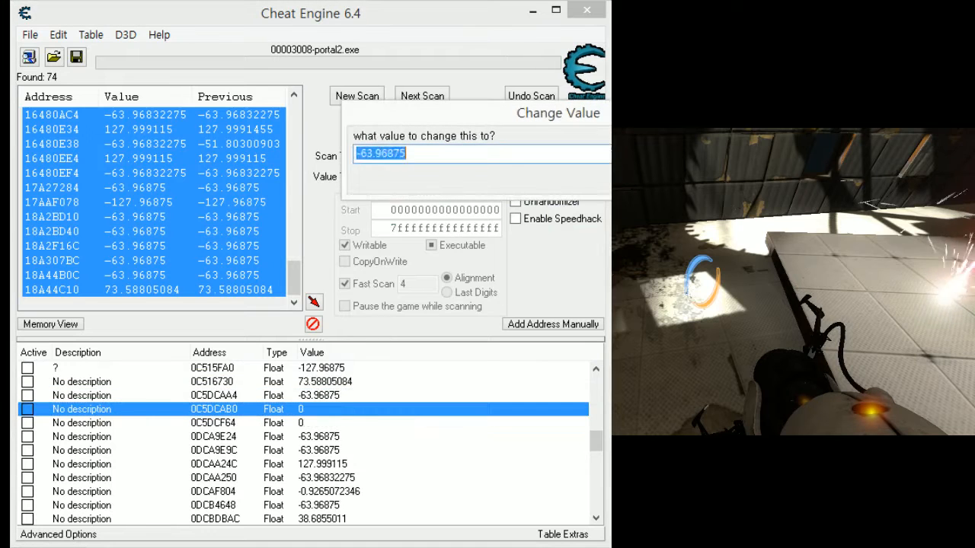
type("200")
key("Return")
double_click(369, 423)
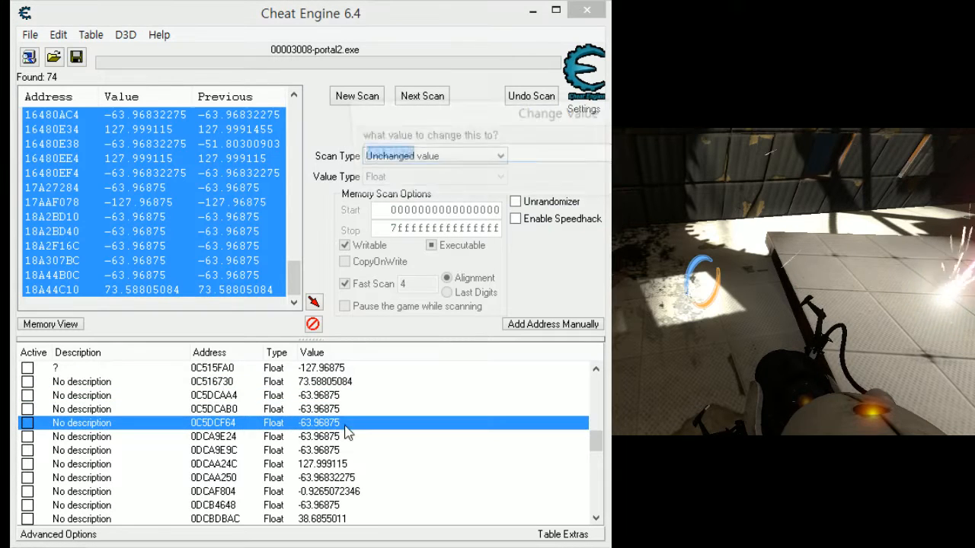
type("200")
key("Return")
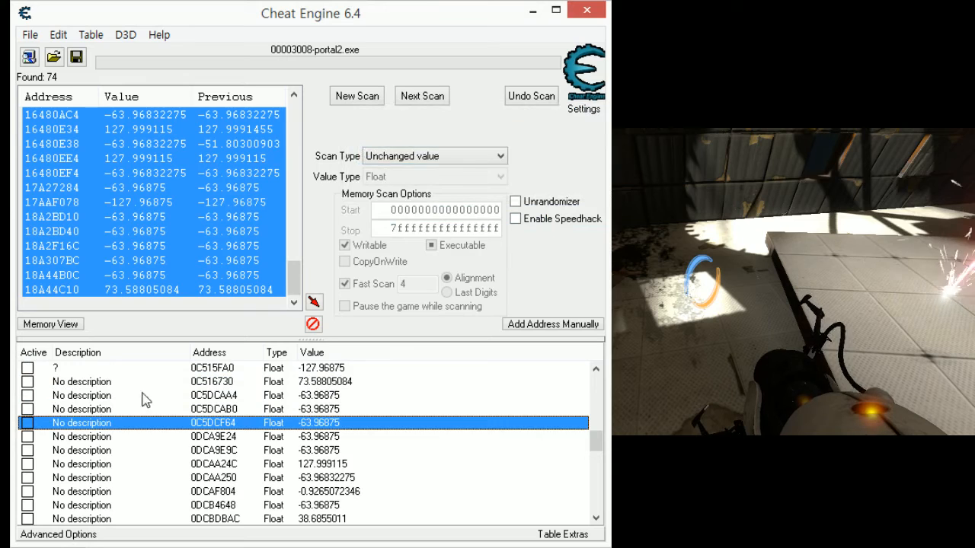
- Try to set the values of addresses 0DCA9E24 and 0DCA9E9C to 200, one after the other
double_click(370, 437)
type("200")
key("Return")
scroll(369, 427, "down", 1)
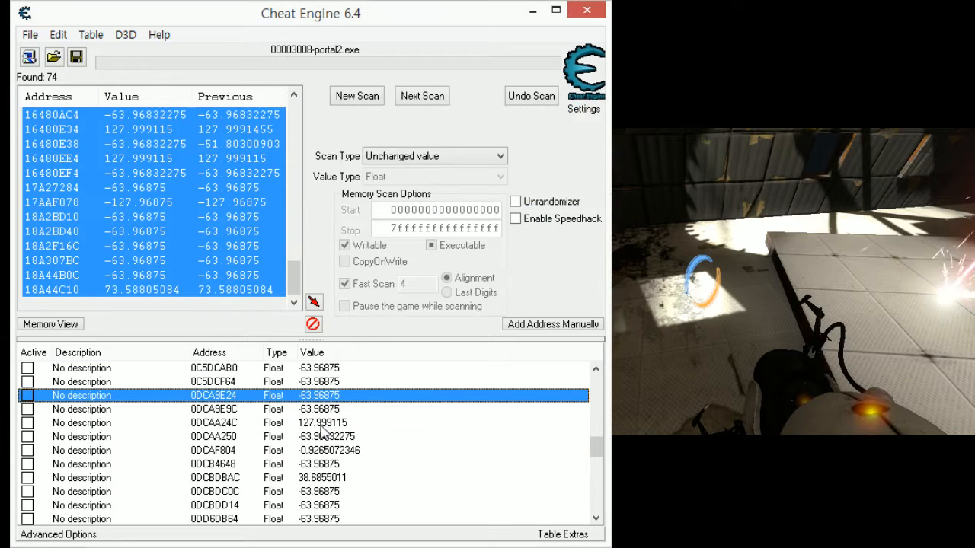
double_click(369, 409)
type("200")
key("Return")
- Try to set the values of addresses 0DCAA24C and 0DCAA250 to 200, one after the other
double_click(332, 425)
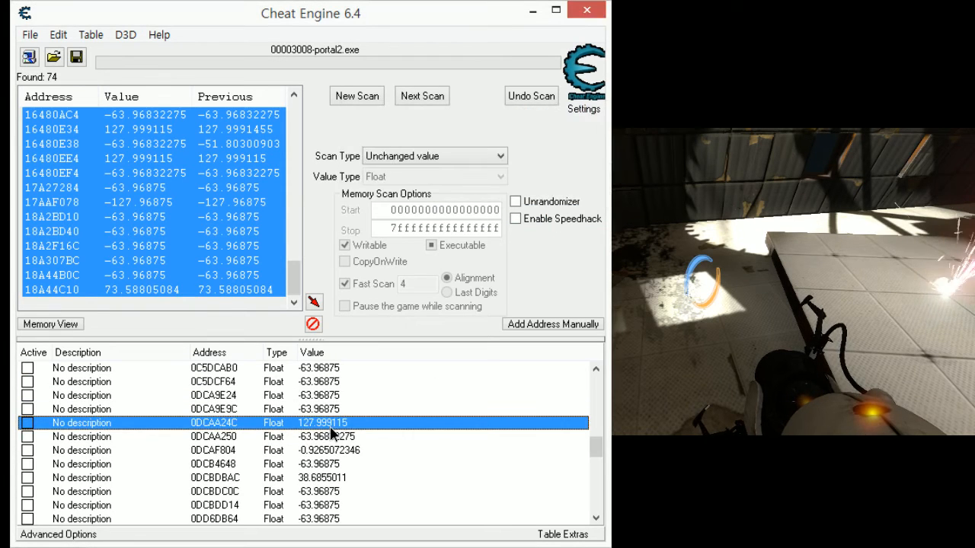
key("Return")
scroll(366, 426, "down", 1)
double_click(366, 395)
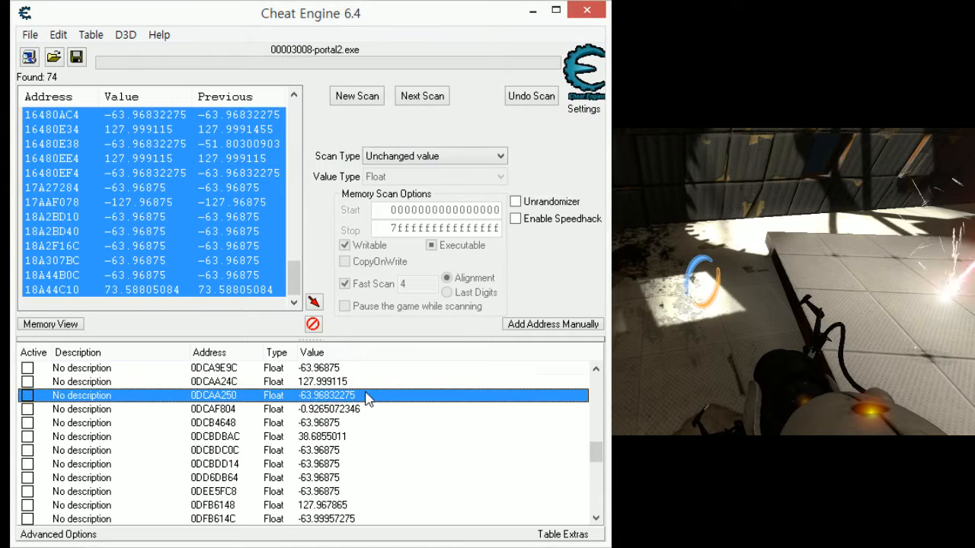
type("200")
key("Return")
- Try to set the values of addresses 0DCAF804 and 0DCB4648 to 200, one after the other
double_click(453, 409)
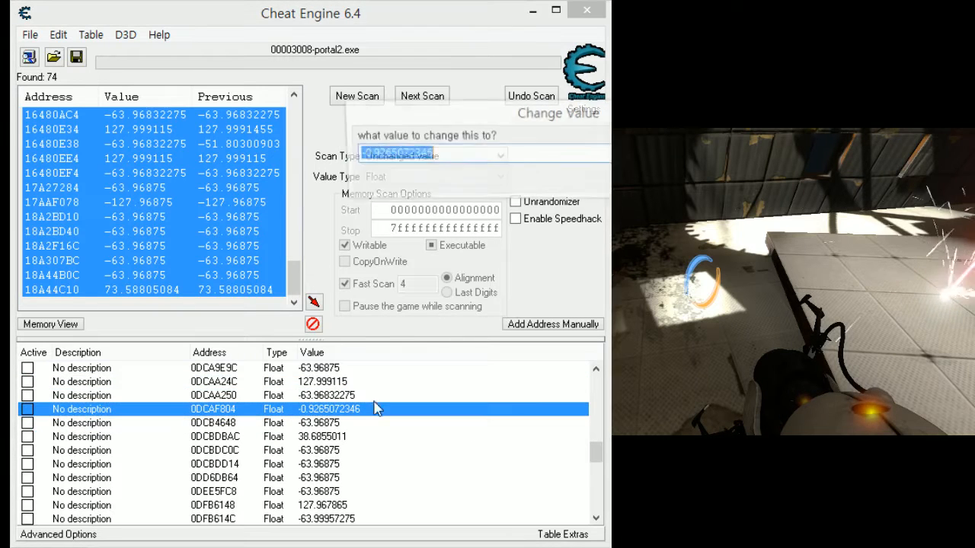
type("200")
key("Return")
double_click(371, 423)
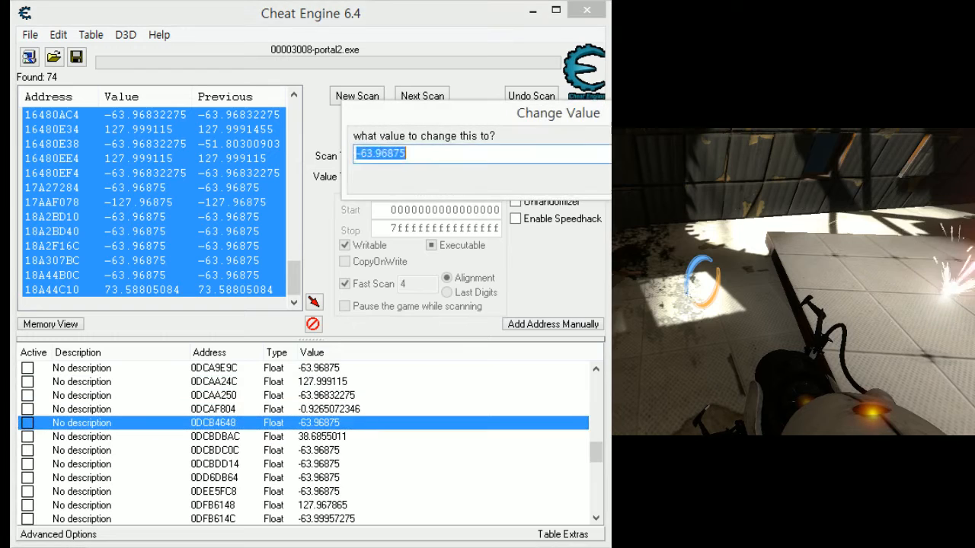
type("200")
key("Return")
- Try to set the values of addresses 0DCBDBAC and 0DCBDC0C to 200, one after the other
scroll(346, 404, "down", 1)
double_click(342, 396)
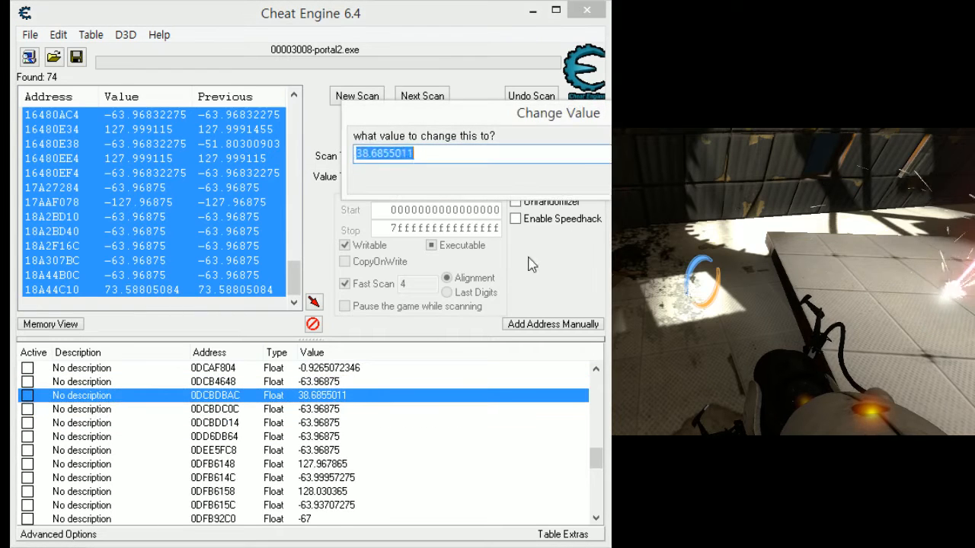
type("200")
key("Return")
scroll(315, 368, "down", 1)
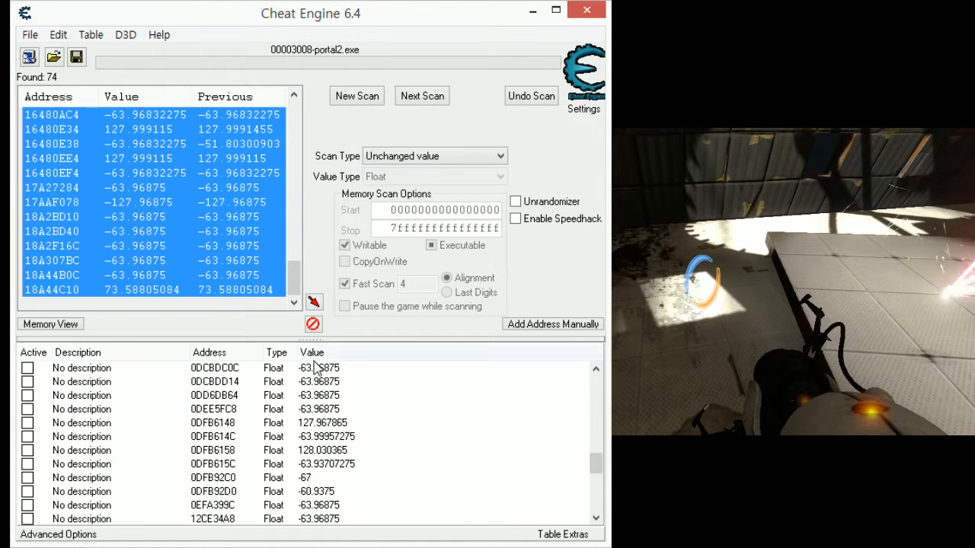
scroll(308, 412, "up", 1)
double_click(308, 409)
key("Return")
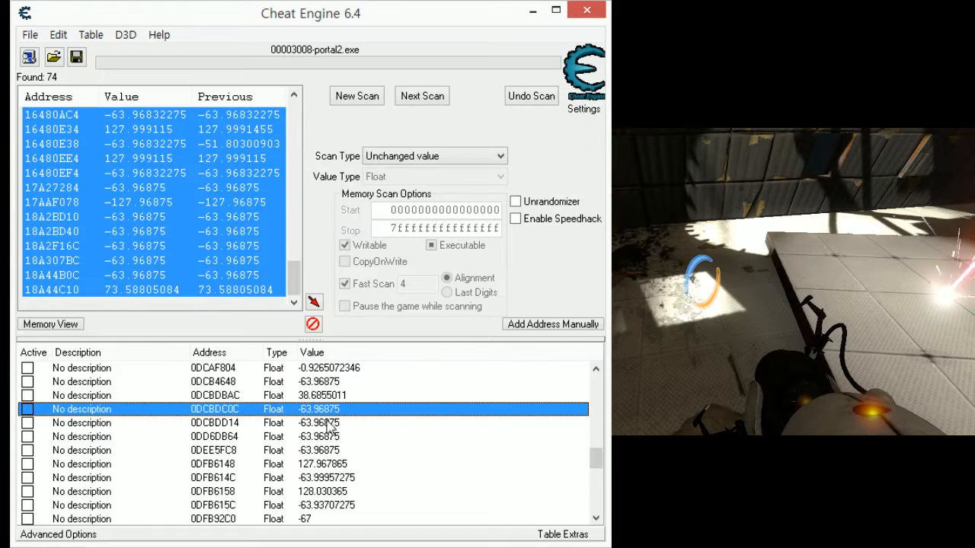
- Try to set the values of addresses 0DCBDD14, 0DD6DB64 and 0DEE5FC8 to 200, one after the other
double_click(302, 425)
type("200")
key("Return")
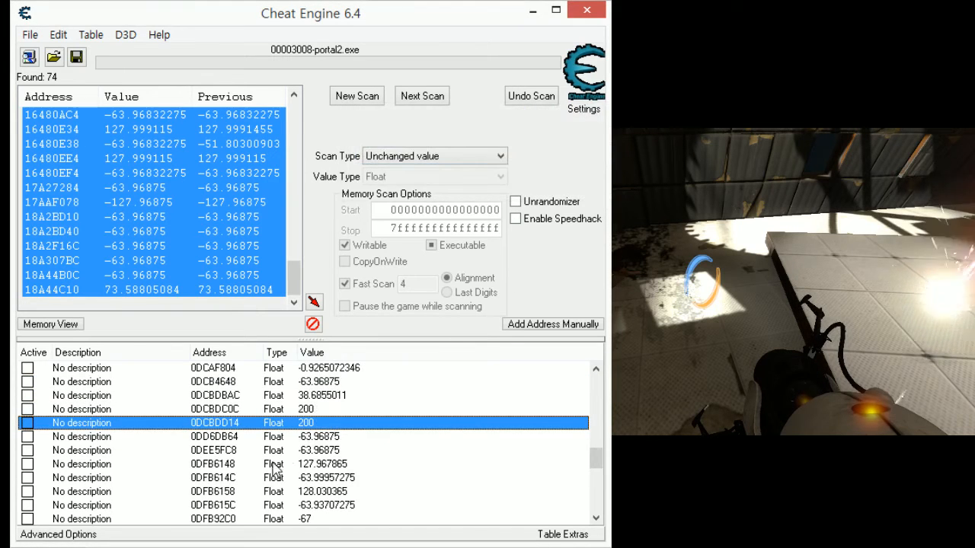
double_click(315, 438)
key("Return")
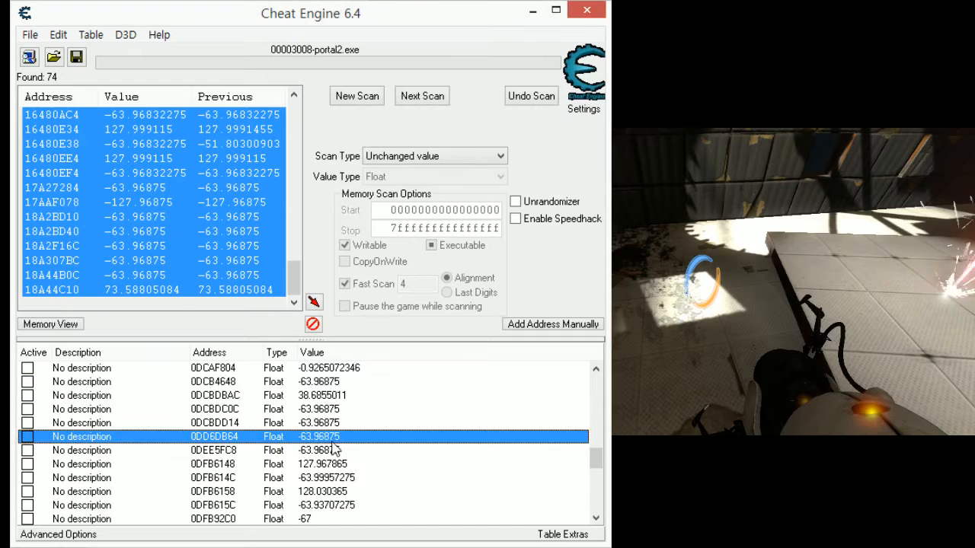
double_click(335, 448)
type("200")
key("Return")
key("alt+Tab")
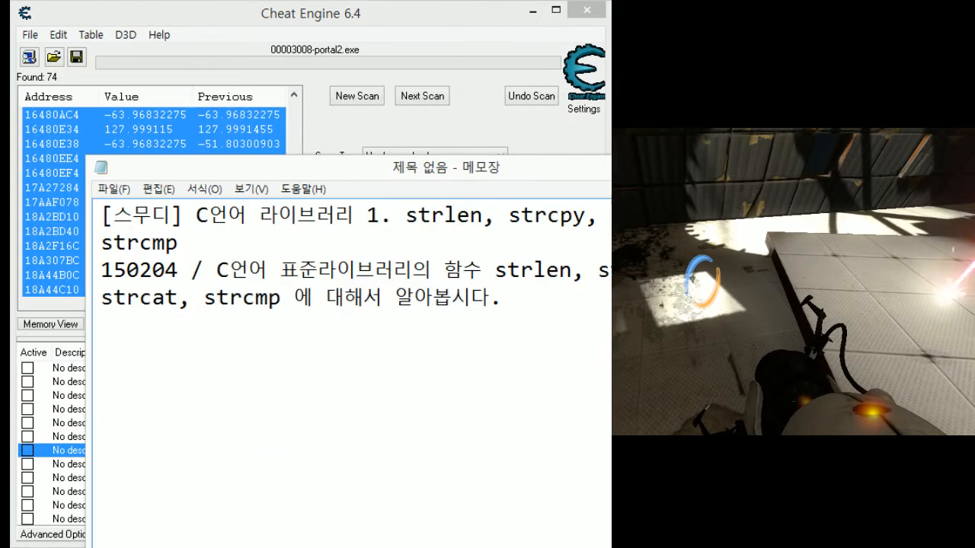
key("alt+F4")
left_click(591, 138)
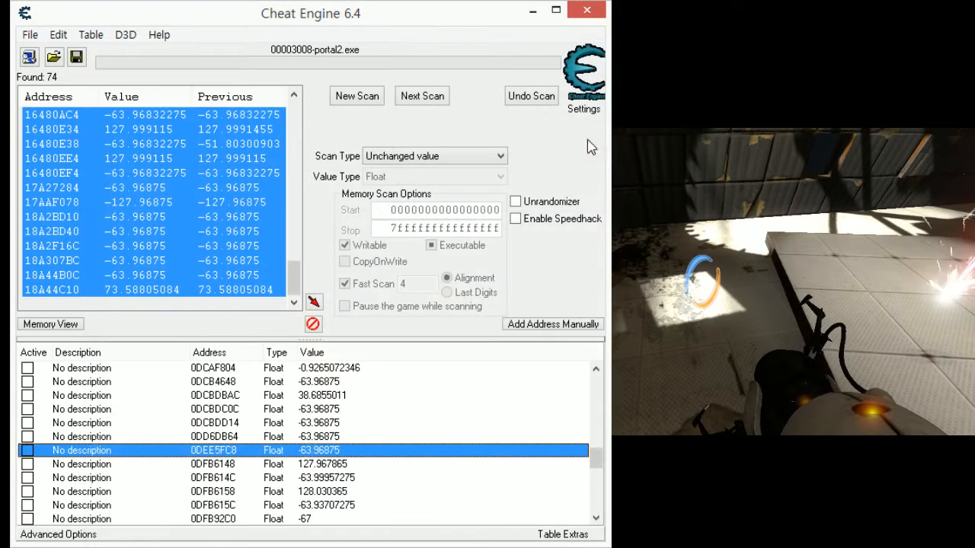
- Try once more to set the value of address 0DEE5FC8 to 200
double_click(309, 451)
type("200")
key("Return")
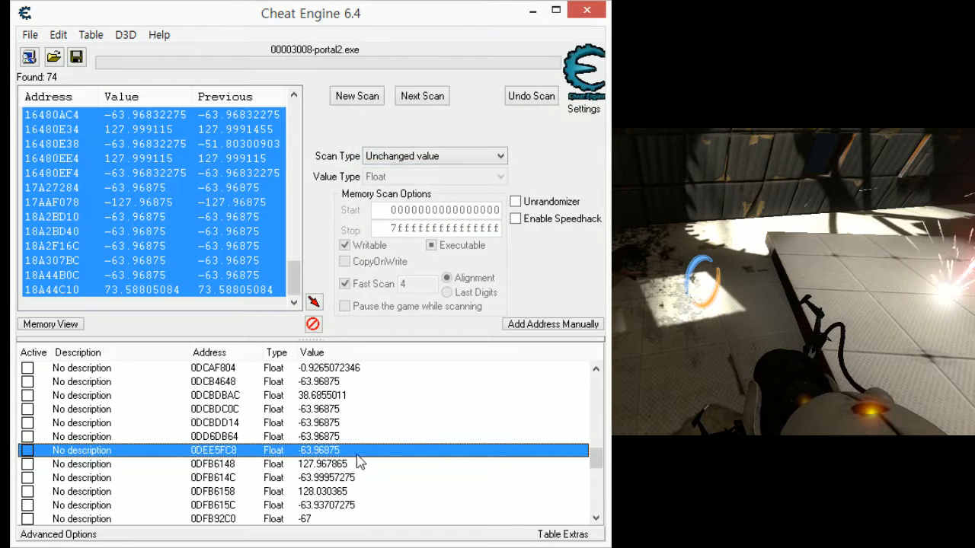
- Set the values of addresses 0DFB6148 and 0DFB614C to 200, one after the other
double_click(358, 464)
type("200")
key("Return")
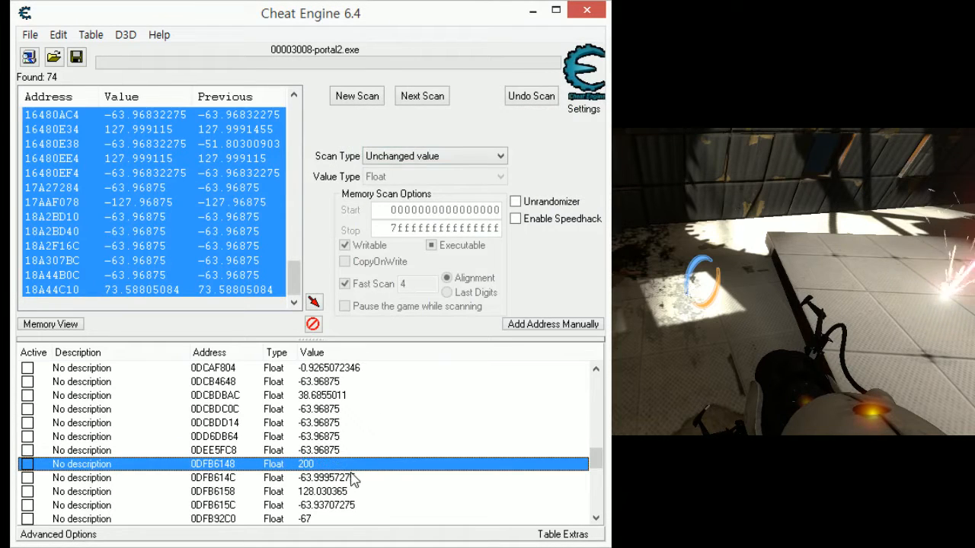
double_click(353, 479)
type("200")
key("Return")
- Set the values of addresses 0DFB6158 and 0DFB615C to 200, one after the other
scroll(423, 409, "down", 2)
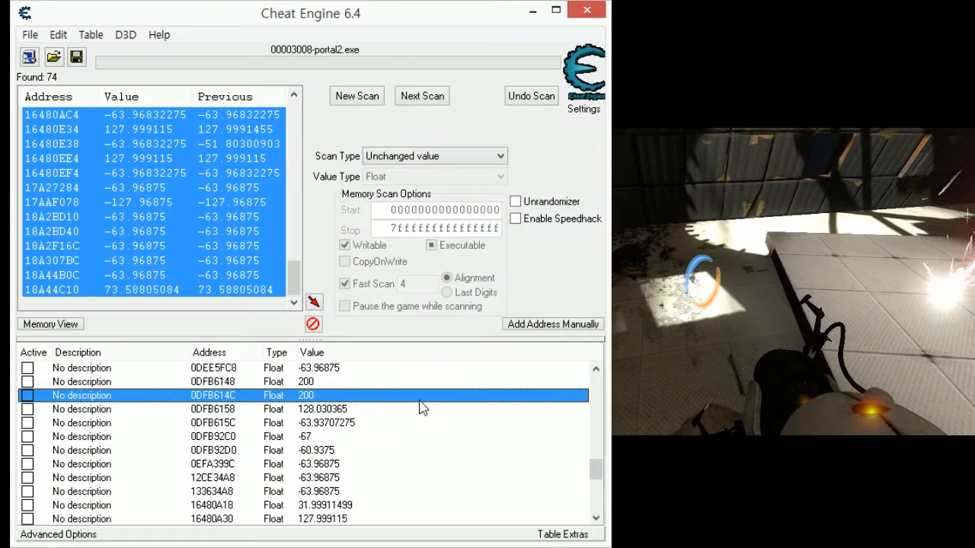
double_click(306, 409)
type("200")
key("Return")
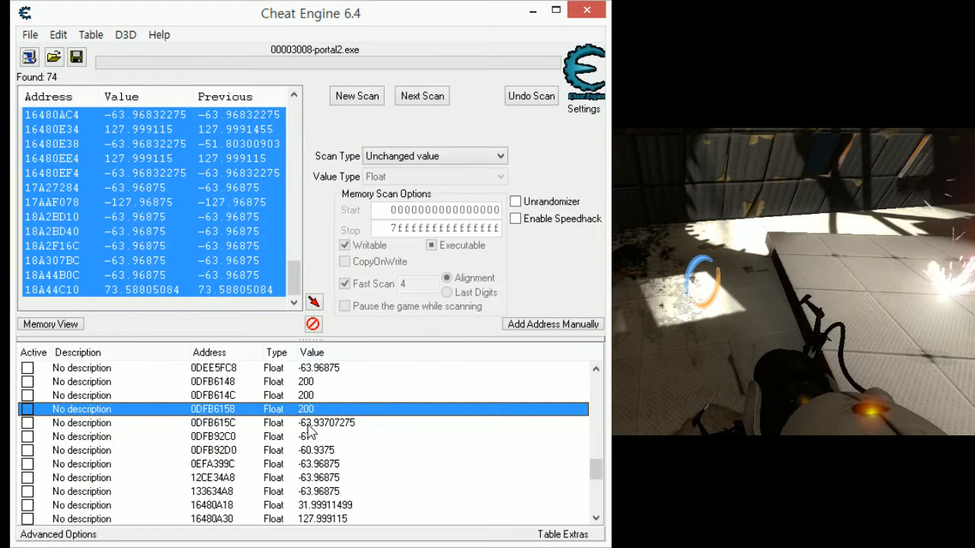
double_click(308, 424)
key("Return")
- Try to set the values of addresses 0DFB92C0 and 0DFB92D0 to 200, one after the other
double_click(288, 436)
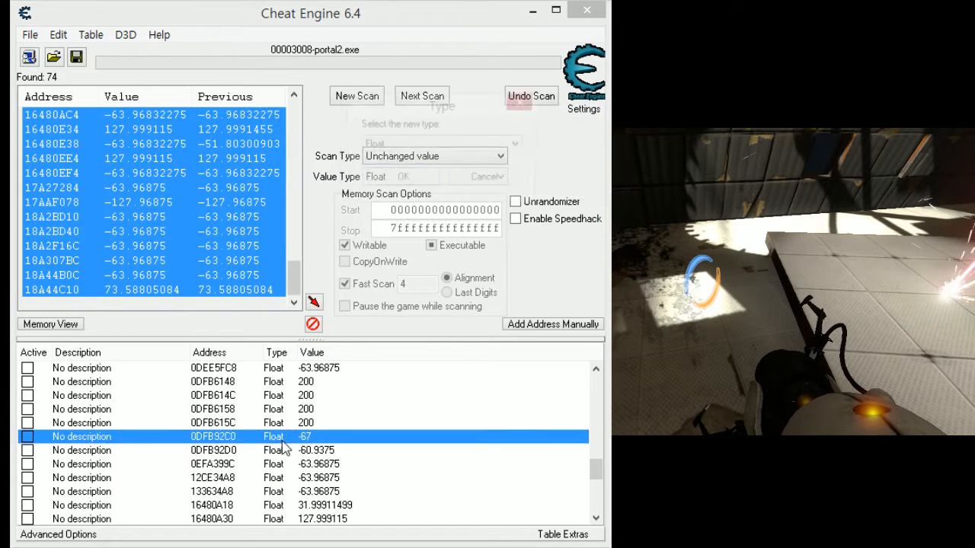
left_click(487, 180)
double_click(304, 436)
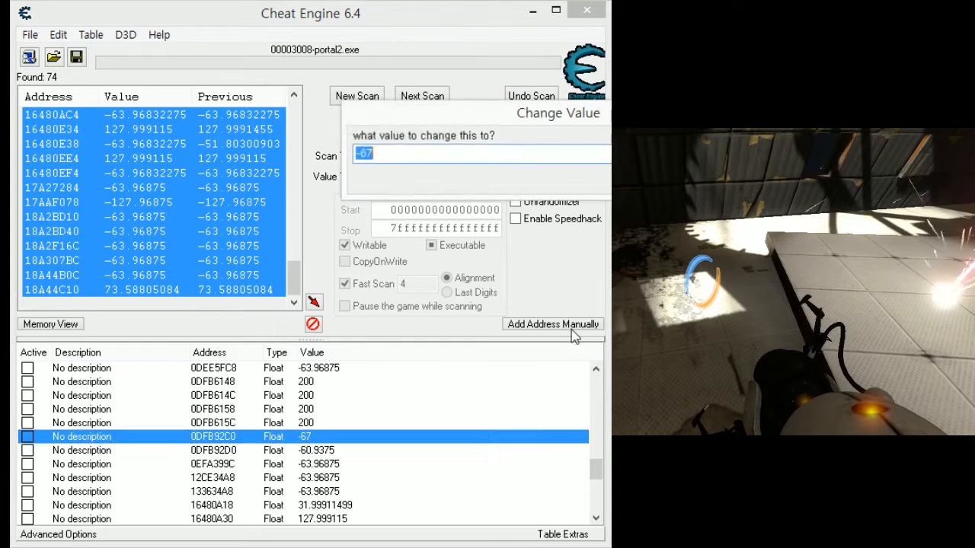
type("200")
key("Return")
scroll(414, 407, "down", 1)
double_click(315, 409)
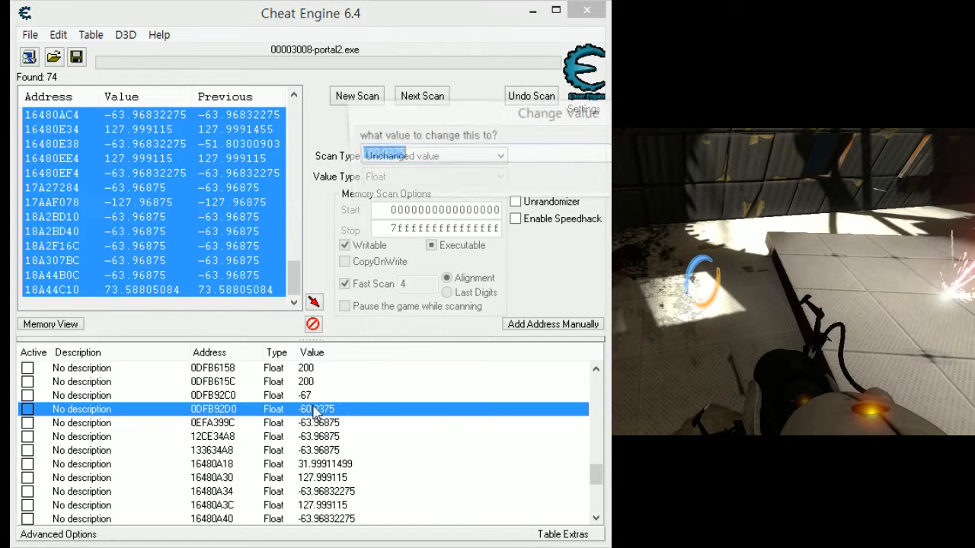
type("200")
key("Return")
- Try to set the values of addresses 0EFA399C and 12CE34A8 to 200, one after the other
double_click(382, 423)
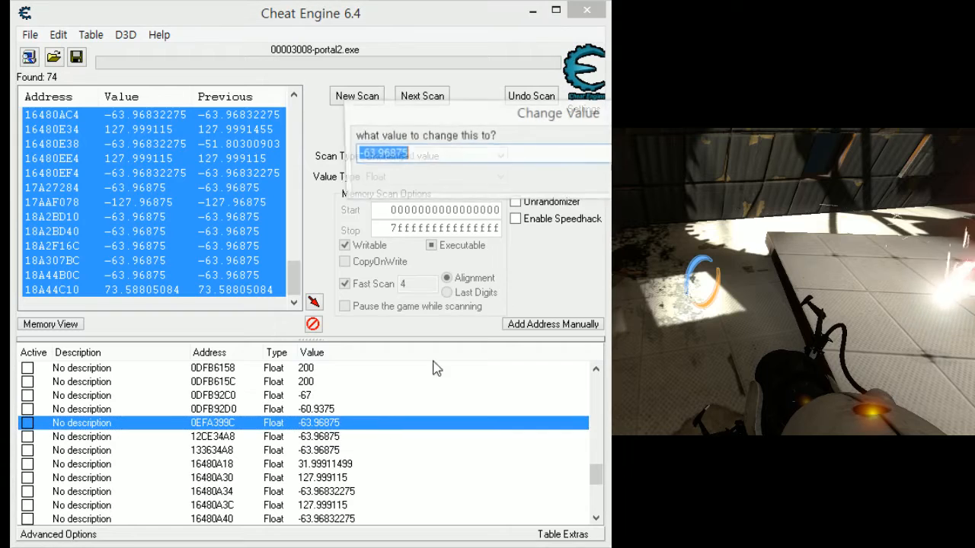
type("200")
key("Return")
double_click(369, 437)
type("200")
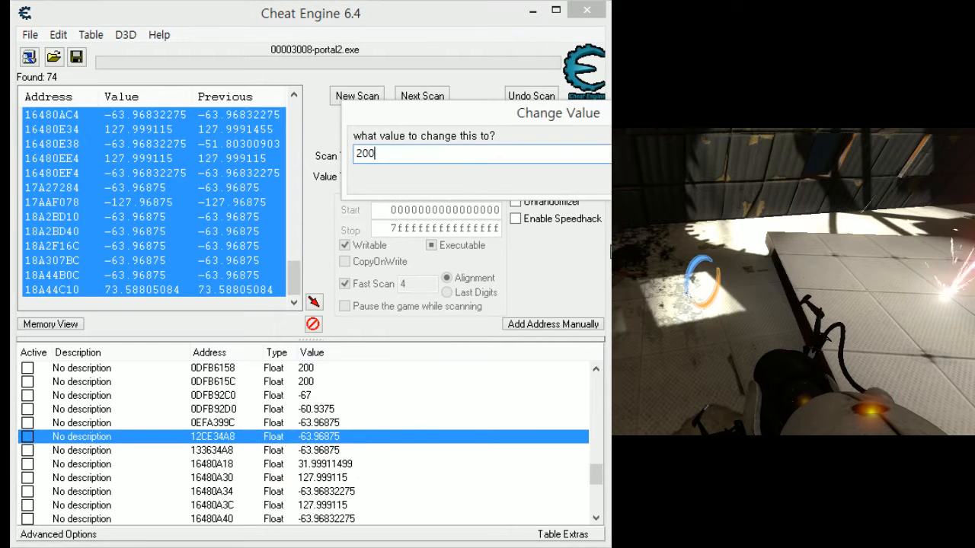
key("Return")
- Try to set the value of address 133634A8 to 200
double_click(342, 453)
type("200")
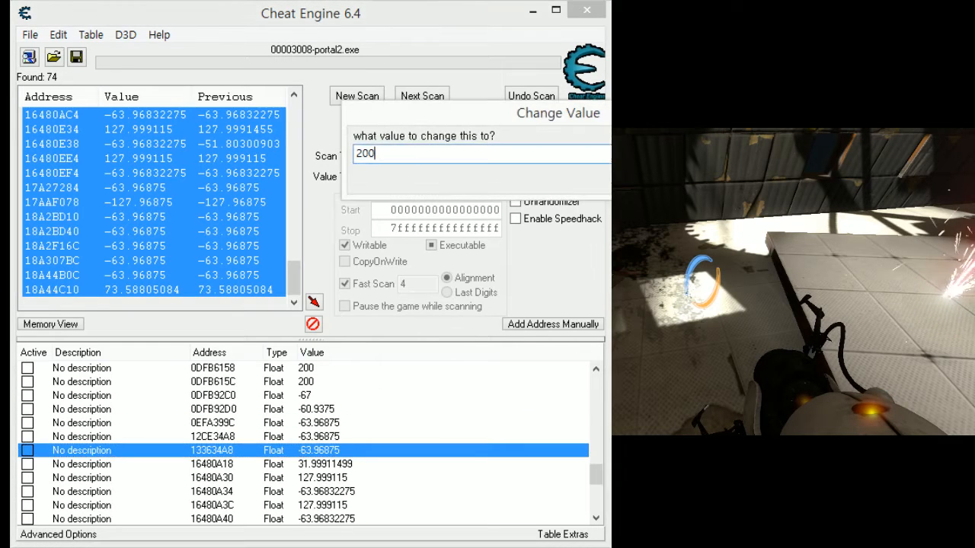
key("Return")
scroll(311, 448, "down", 1)
double_click(314, 415)
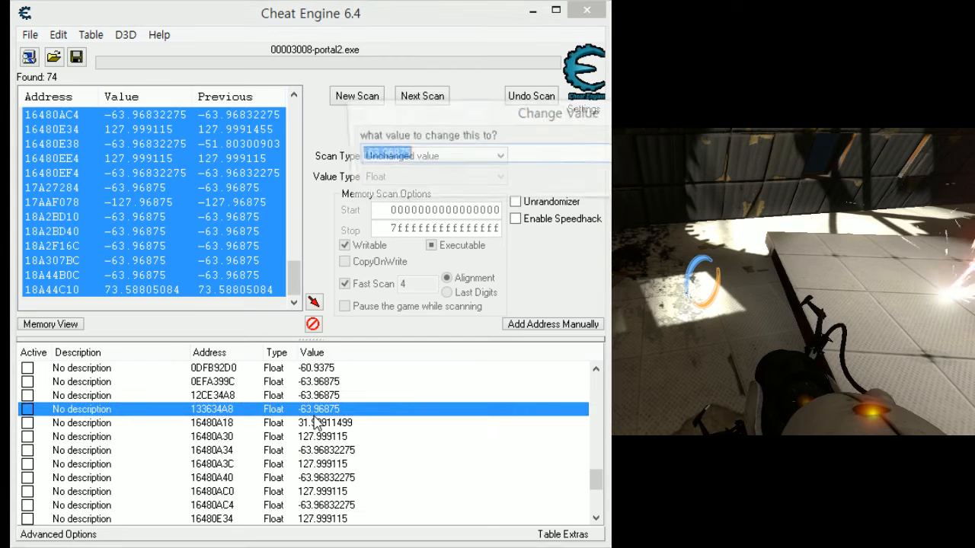
key("Escape")
- Set the values of addresses 16480A18 and 16480A30 to 200, one after the other
double_click(364, 423)
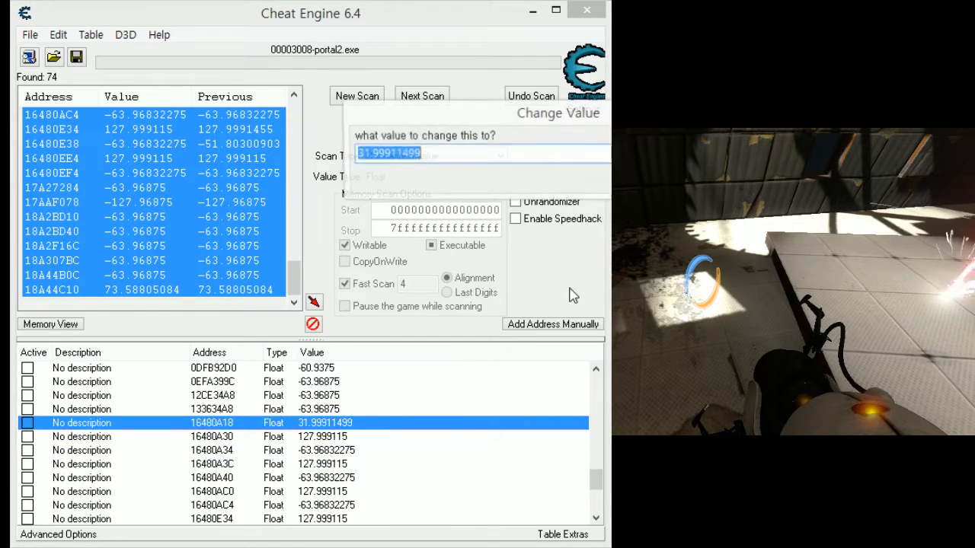
type("200")
key("Return")
scroll(363, 464, "down", 1)
double_click(352, 396)
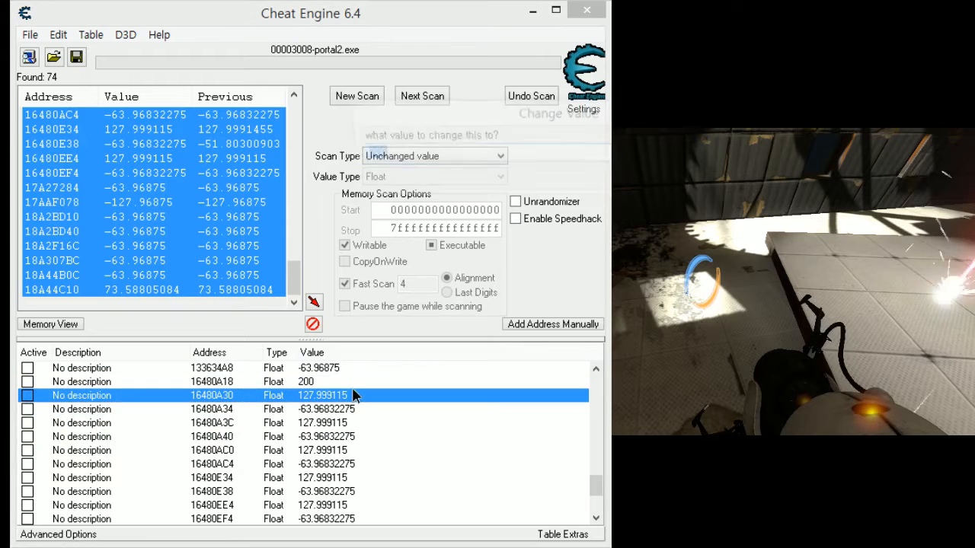
type("200")
key("Return")
- Set the values of addresses 16480A34 and 16480A3C to 200, one after the other
left_click(371, 412)
double_click(369, 411)
type("200")
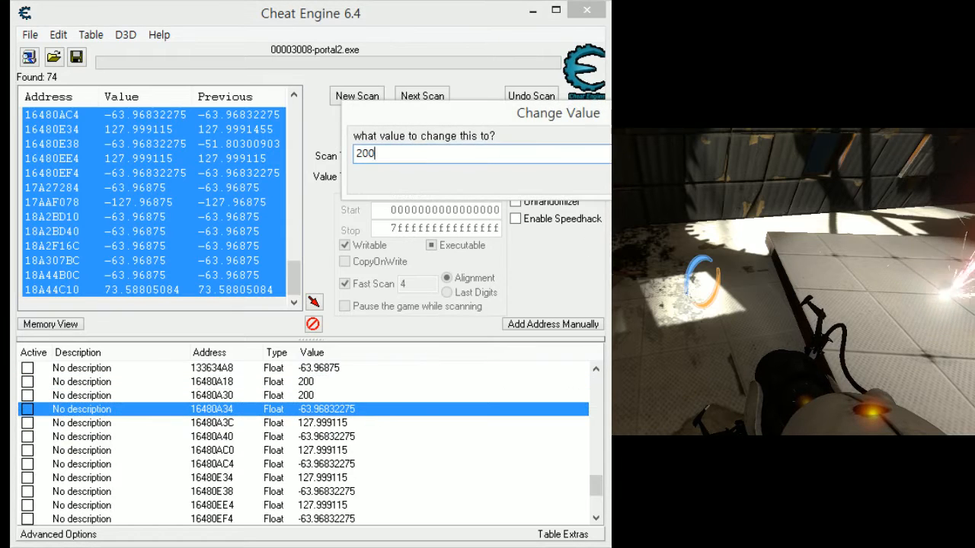
key("Return")
double_click(357, 424)
type("200")
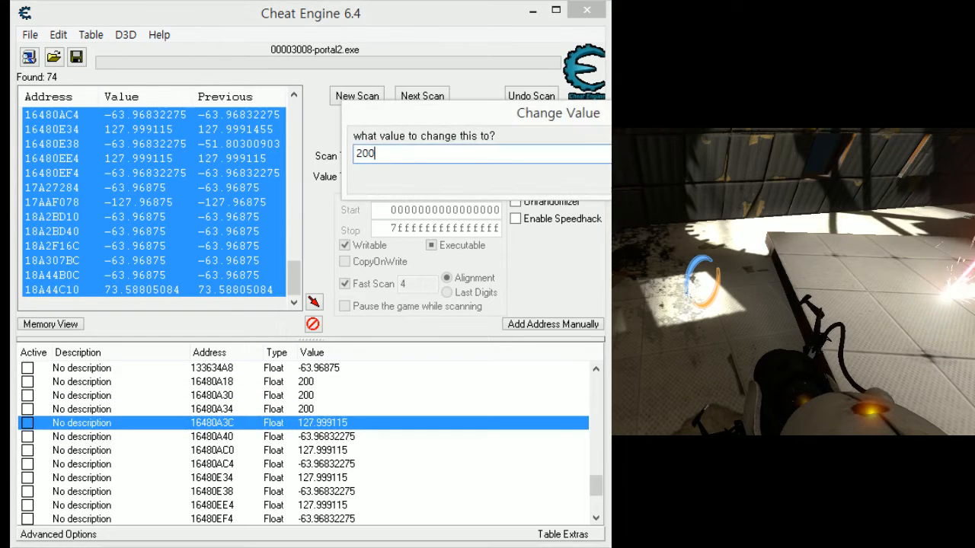
key("Return")
- Set the value of address 16480A40 to 200
left_click(359, 436)
double_click(359, 437)
type("200")
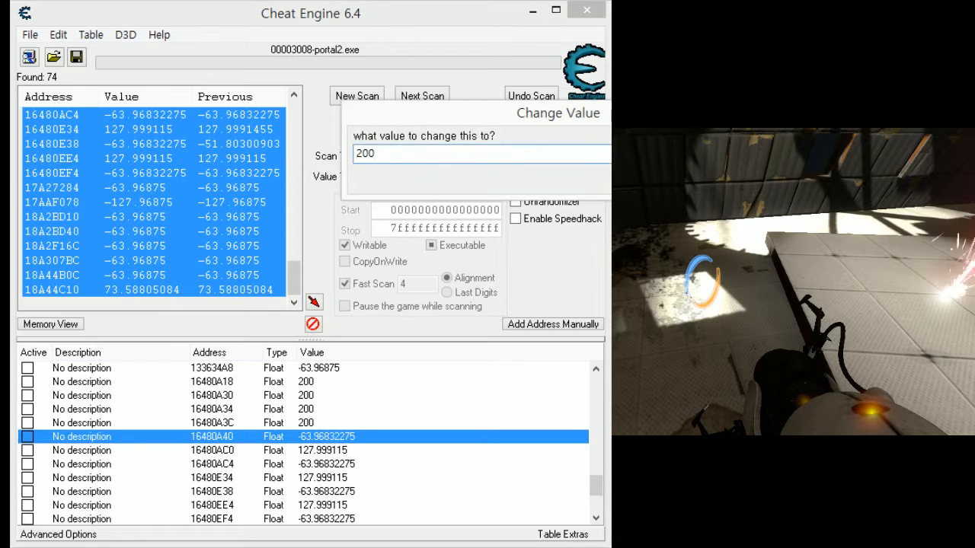
key("Return")
- Set the values of addresses 16480AC0 and 16480AC4 to 200, one after the other
scroll(468, 414, "down", 1)
left_click(353, 411)
double_click(353, 411)
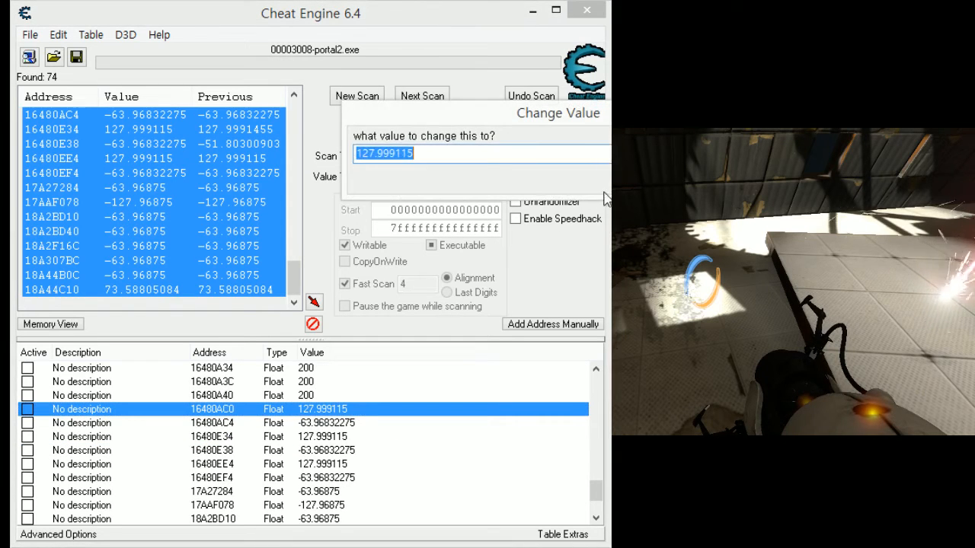
type("200")
key("Return")
double_click(373, 423)
type("200")
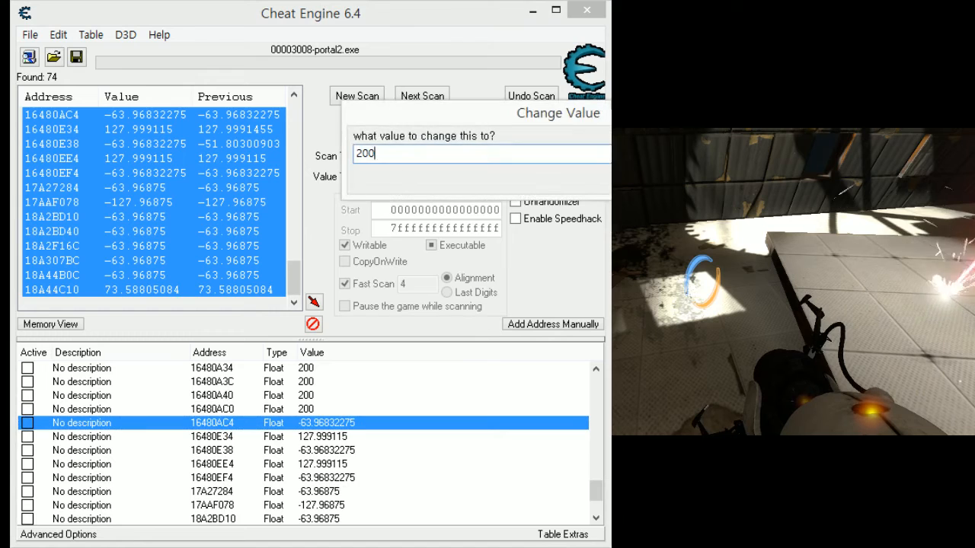
key("Return")
- Set the values of addresses 16480E34 and 16480E38 to 200, one after the other
left_click(350, 438)
double_click(350, 438)
type("200")
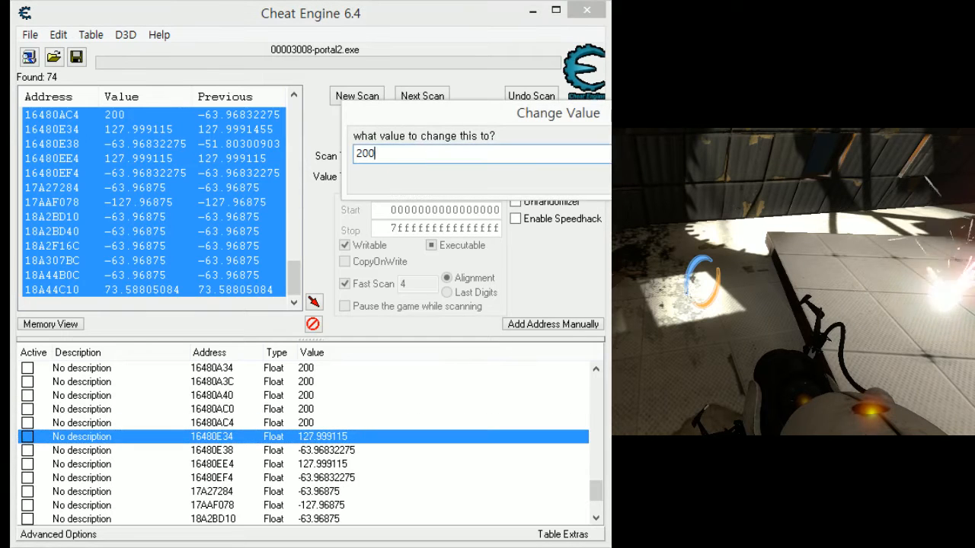
key("Return")
left_click(326, 451)
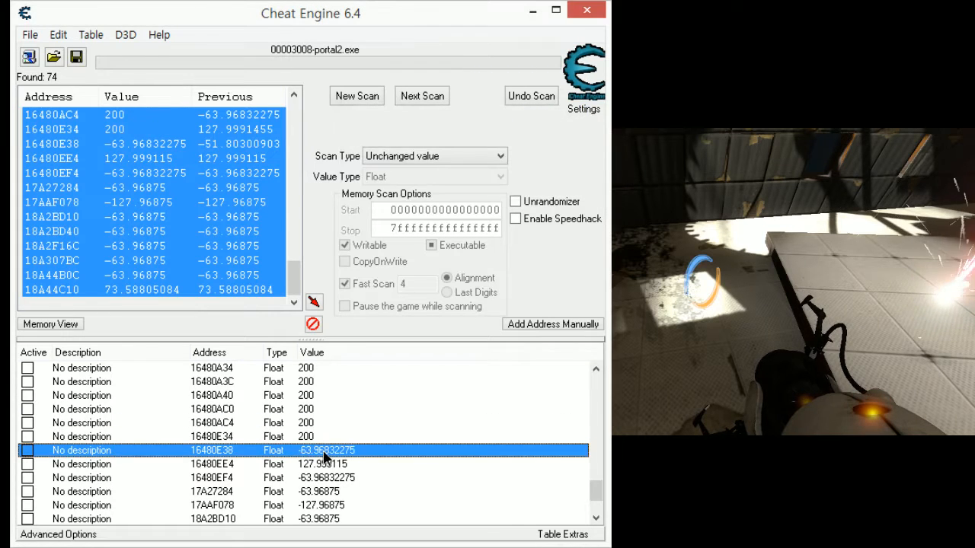
double_click(326, 451)
type("200")
key("Return")
- Set the values of addresses 16480EE4 and 16480EF4 to 200, one after the other
left_click(370, 465)
double_click(370, 465)
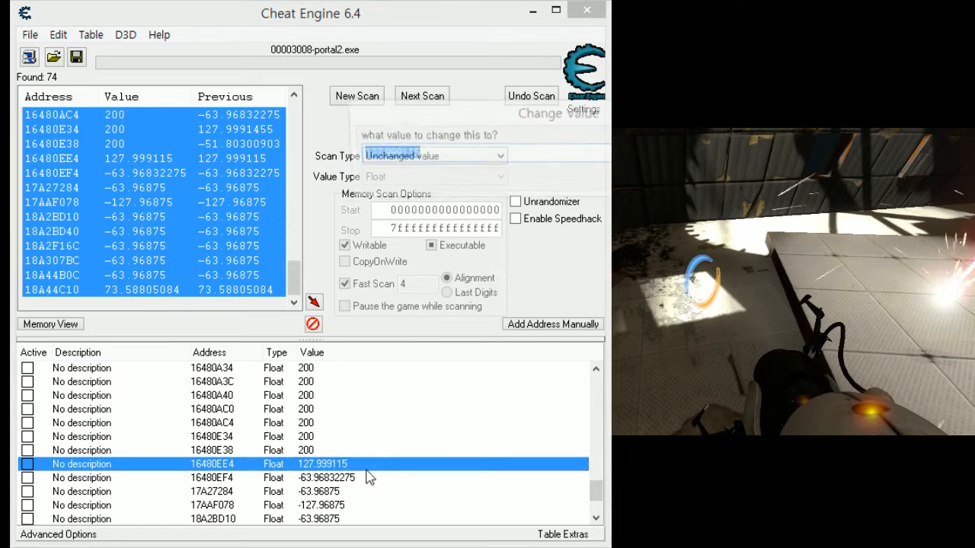
type("200")
key("Return")
left_click(335, 477)
double_click(335, 478)
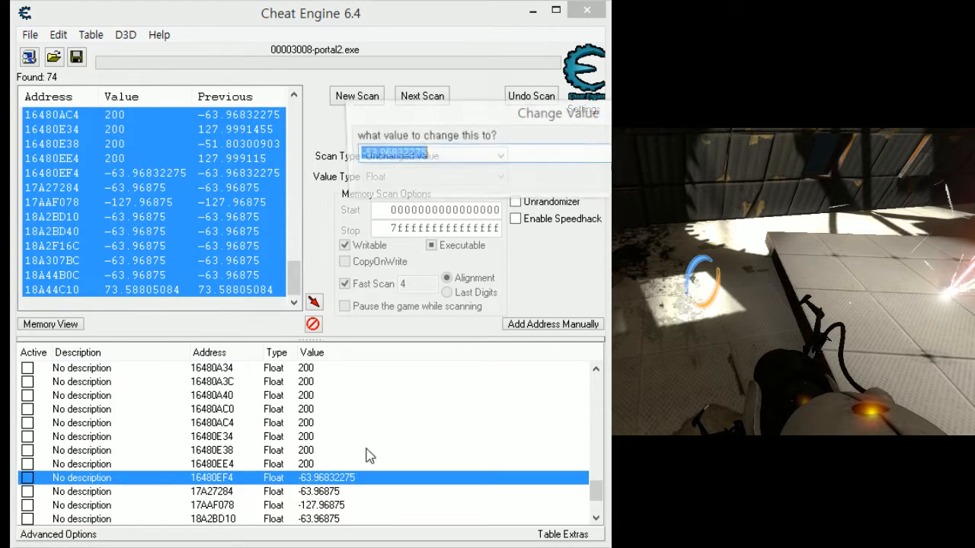
type("200")
key("Return")
- Try to set the values of addresses 17A27284 and 17AAF078 to 200, one after the other
left_click(310, 493)
double_click(311, 494)
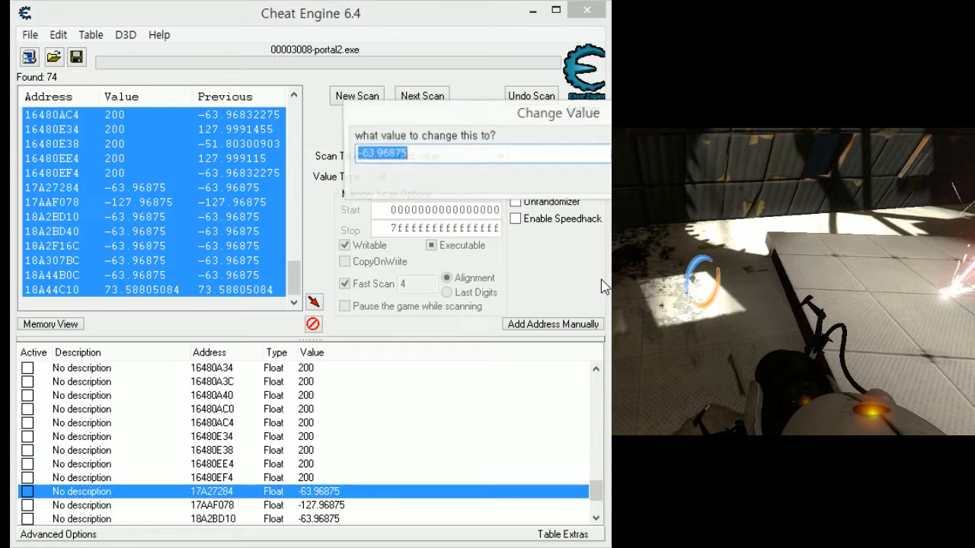
type("200")
key("Return")
left_click(320, 505)
double_click(320, 505)
type("200")
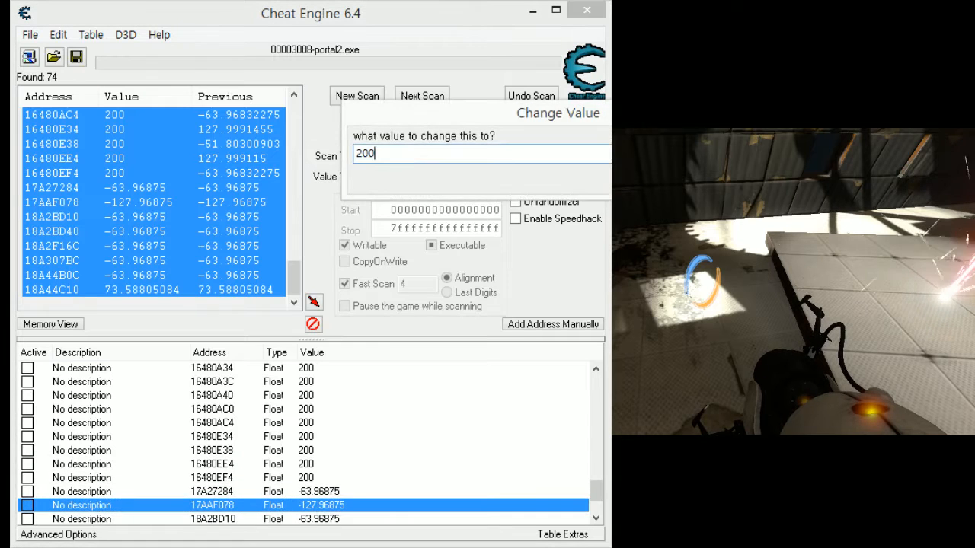
key("Return")
- Try to set the values of addresses 18A2BD10 and 18A2BD40 to 200, one after the other
left_click(330, 518)
double_click(332, 518)
type("200")
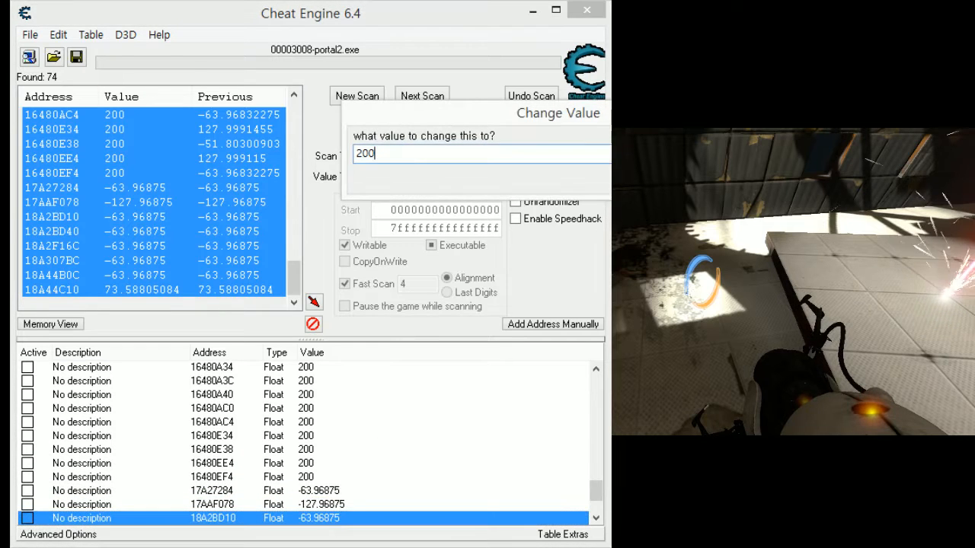
key("Return")
scroll(414, 429, "down", 2)
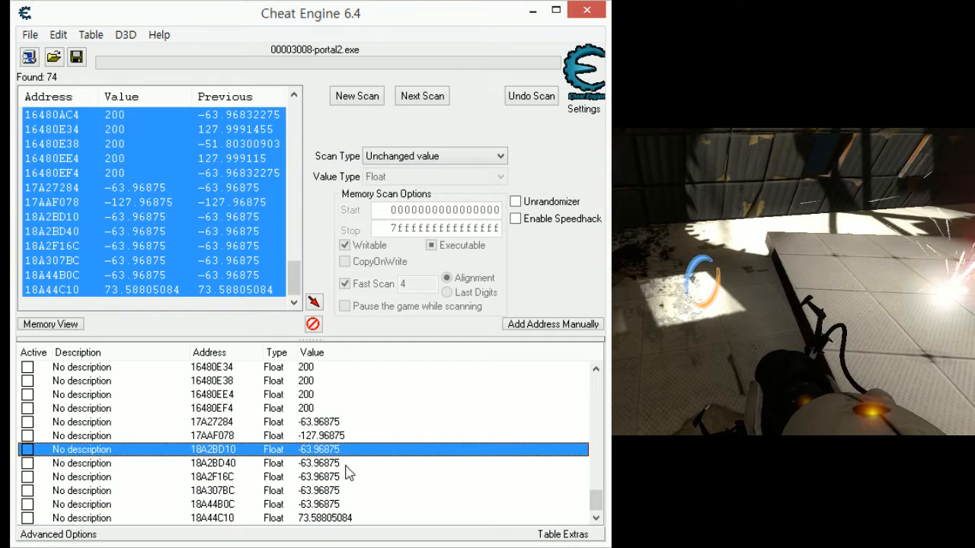
double_click(345, 466)
type("200")
key("Return")
- Try to set the values of addresses 18A2F16C and 18A307BC to 200, one after the other
left_click(333, 477)
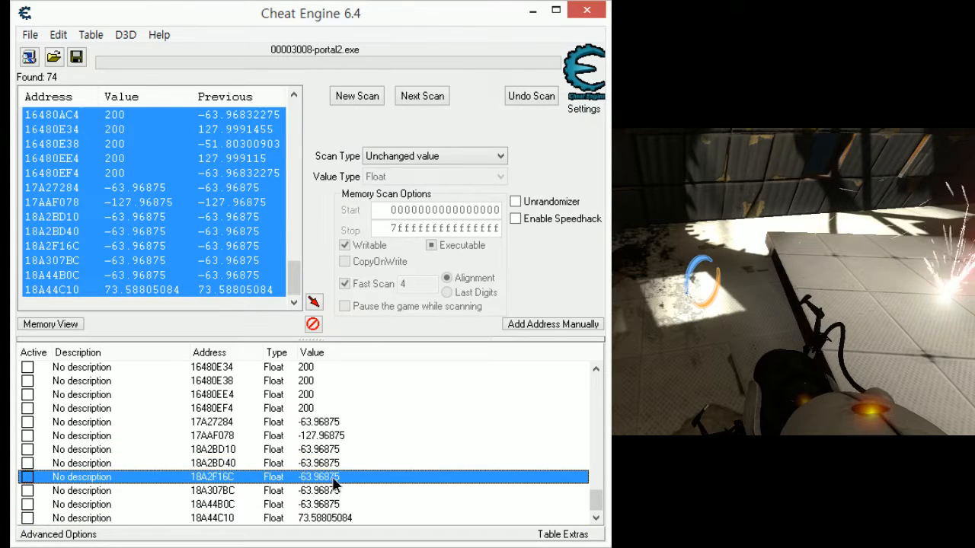
double_click(332, 478)
type("200")
key("Return")
double_click(335, 492)
type("200")
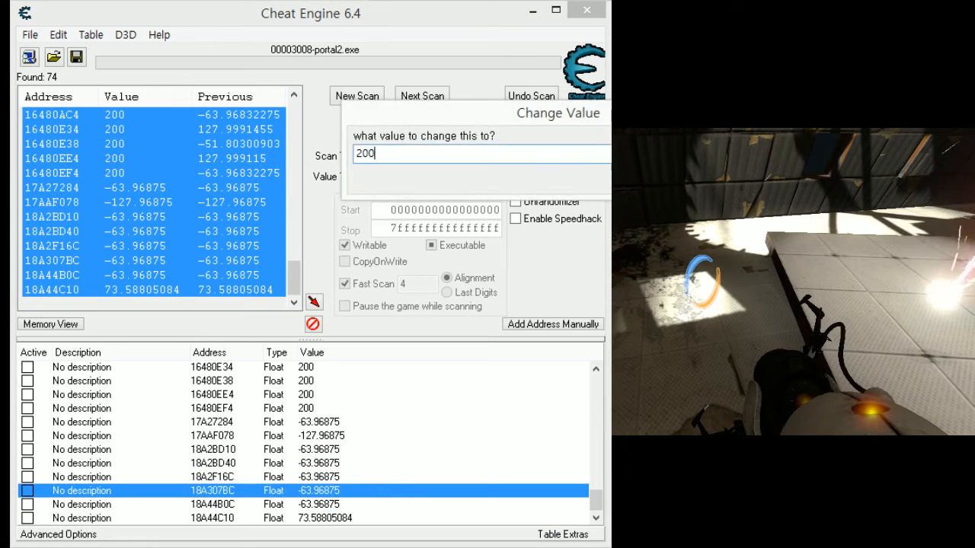
key("Return")
- Try to set the values of addresses 18A44B0C and 18A44C10 to 200, one after the other
double_click(421, 502)
type("200")
key("Return")
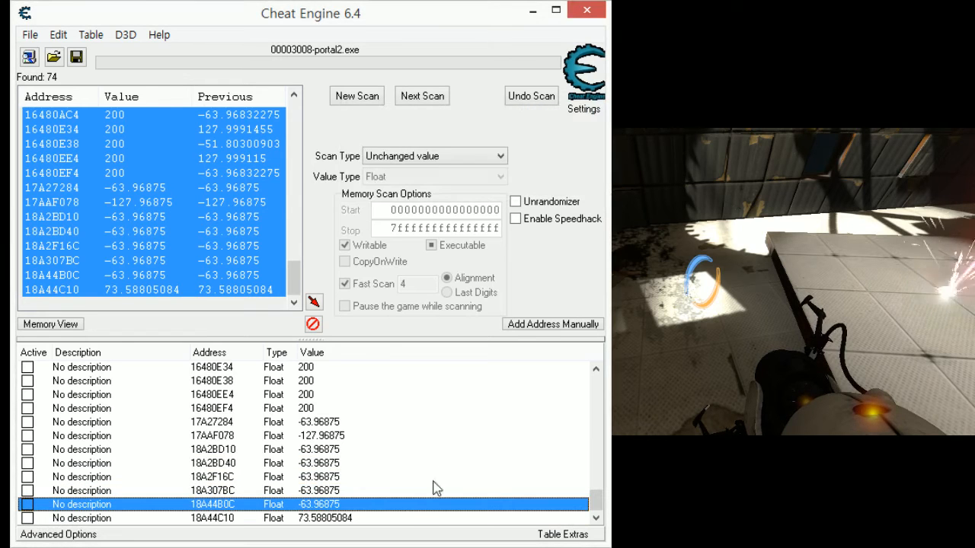
double_click(406, 507)
key("Escape")
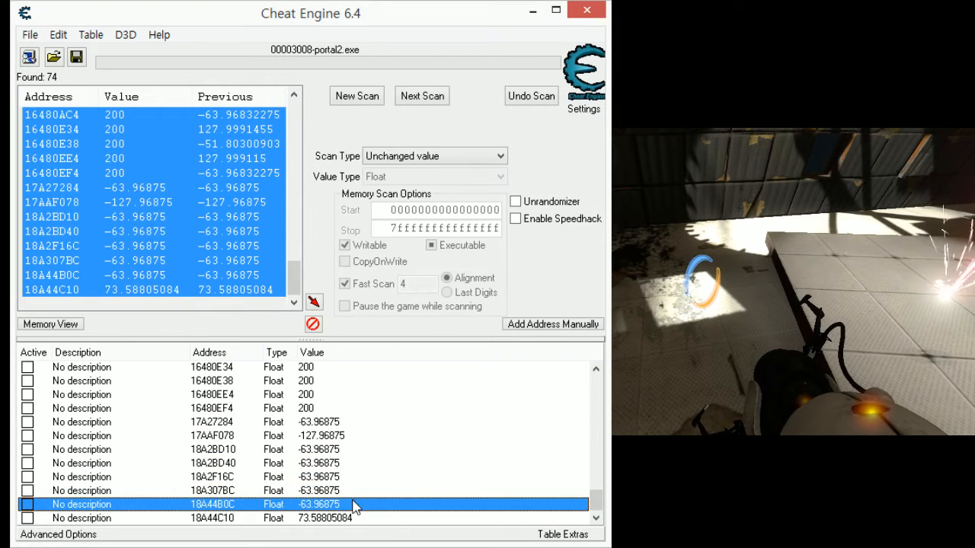
double_click(337, 519)
type("200")
key("Return")
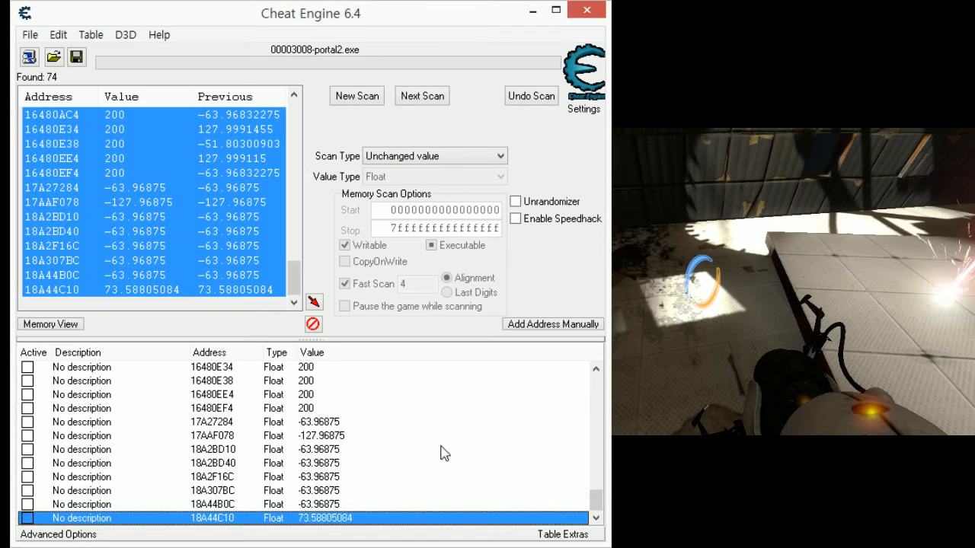
- Review the edited addresses in the list, briefly resume Portal 2 to check their effect on the character, and pause it again
scroll(442, 510, "down", 2)
scroll(442, 507, "up", 10)
scroll(267, 472, "down", 5)
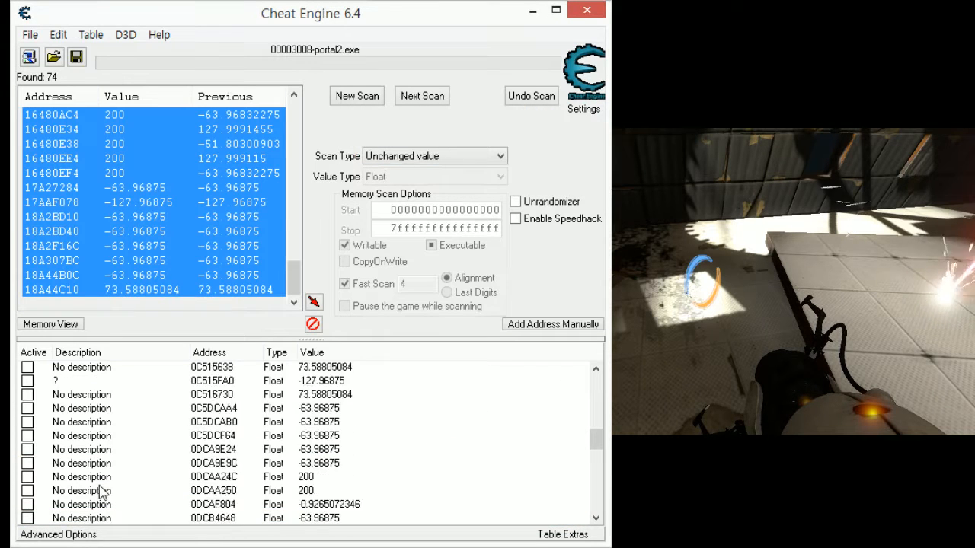
scroll(104, 409, "up", 2)
left_click(93, 424)
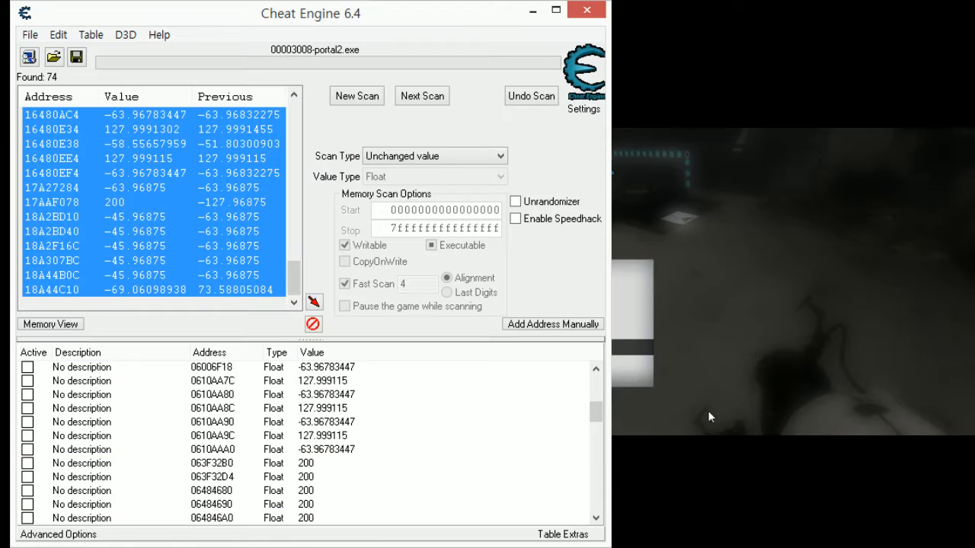
left_click(708, 410)
key("Escape")
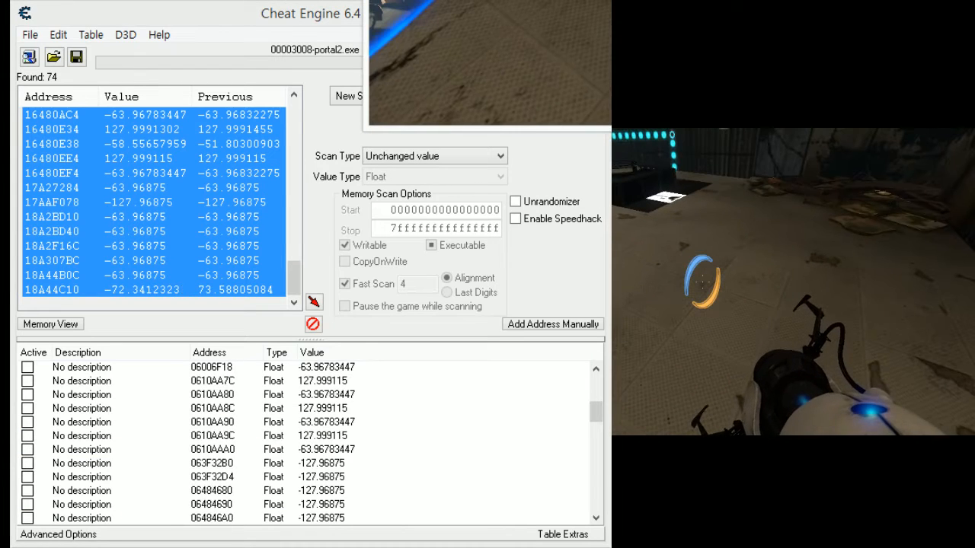
key("Escape")
- Look through the address list in Cheat Engine and select the candidate 0C515FA0 marked "?"
left_click(398, 463)
scroll(400, 468, "up", 5)
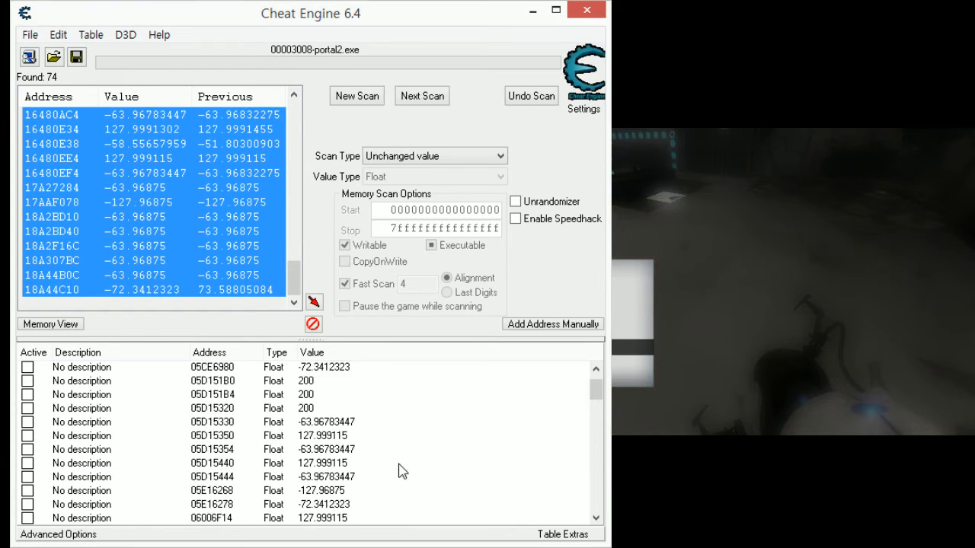
scroll(402, 470, "down", 8)
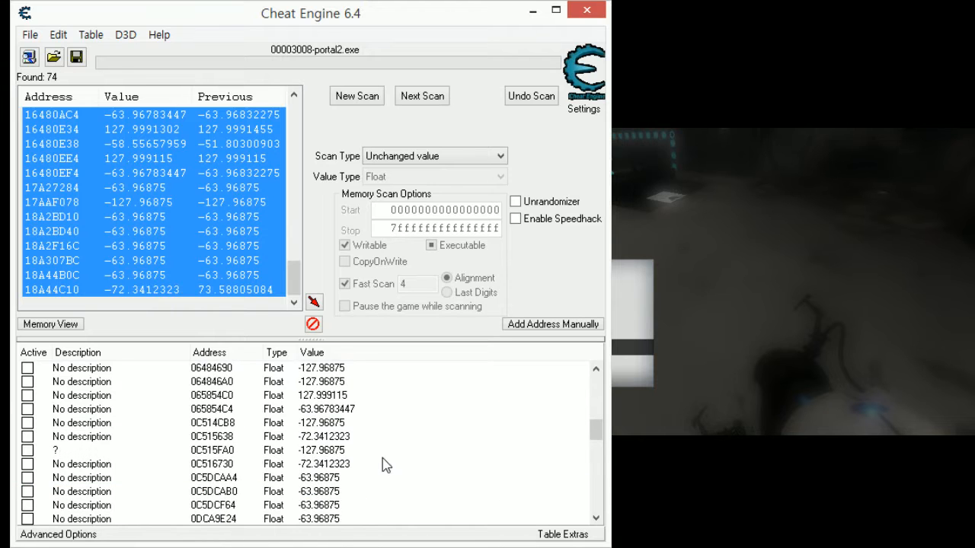
left_click(377, 451)
- Resume Portal 2, move the character forward and back and jump to observe the listed values, and pause the game again
left_click(766, 320)
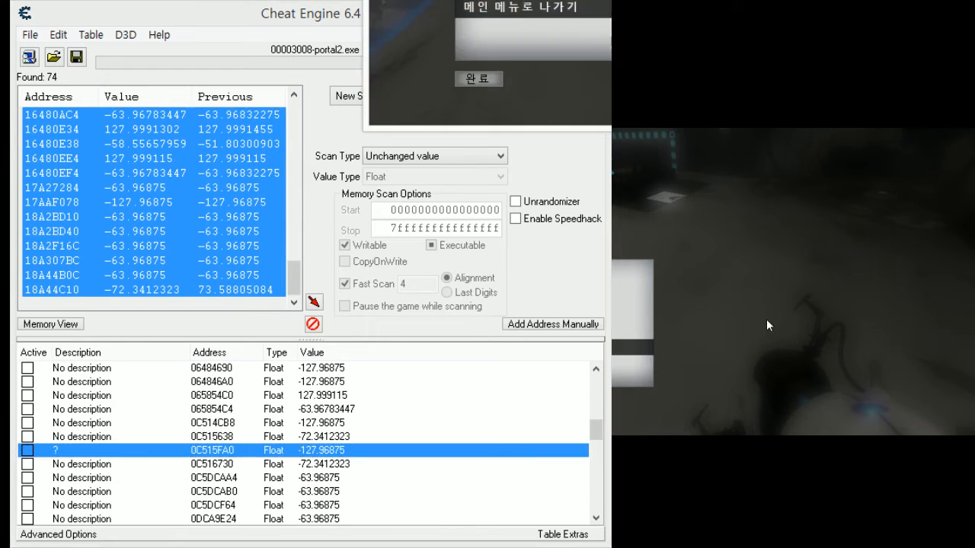
key("Escape")
key("w")
key("s")
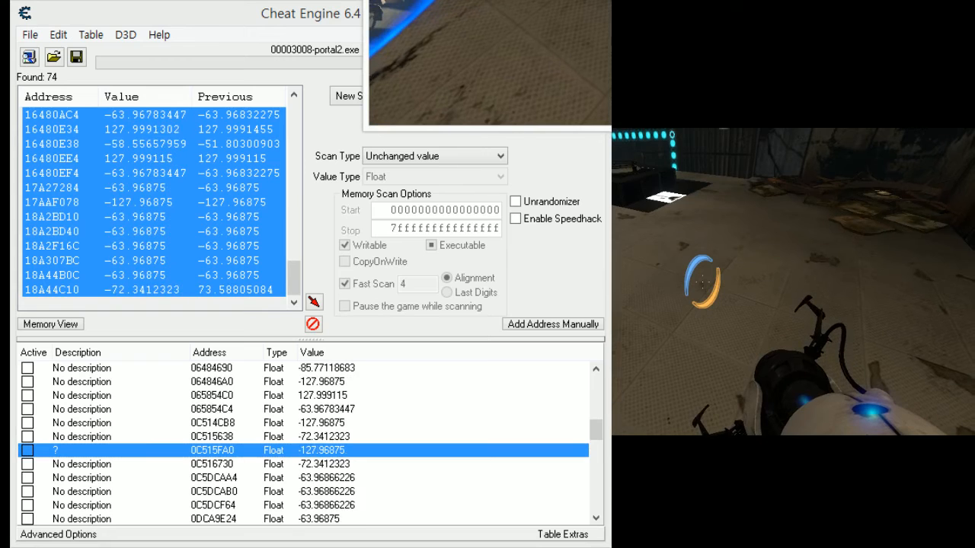
key("space")
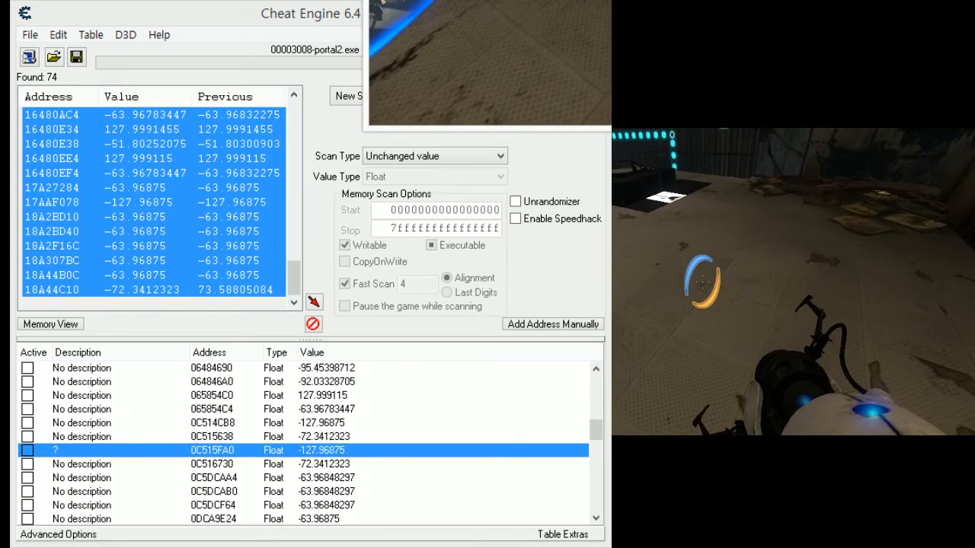
key("Escape")
key("Escape")
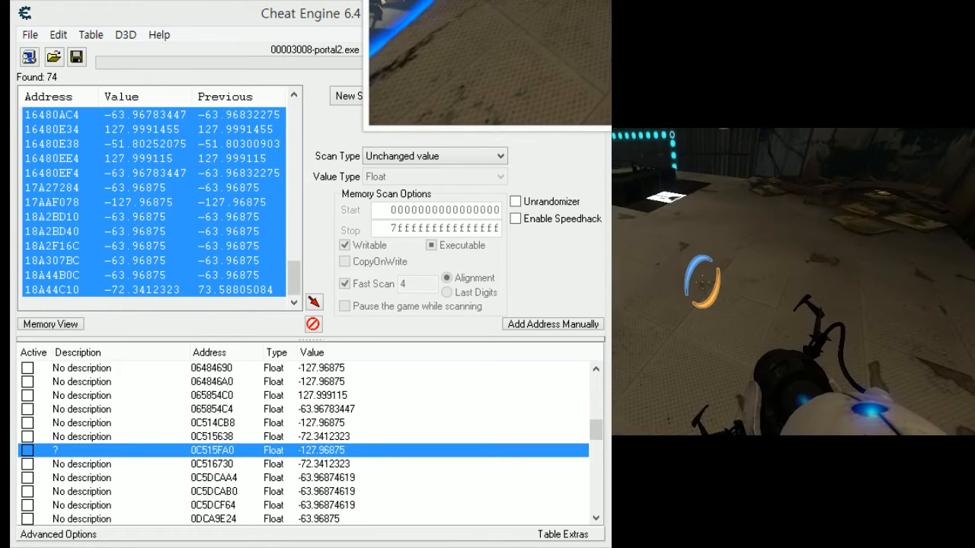
key("Escape")
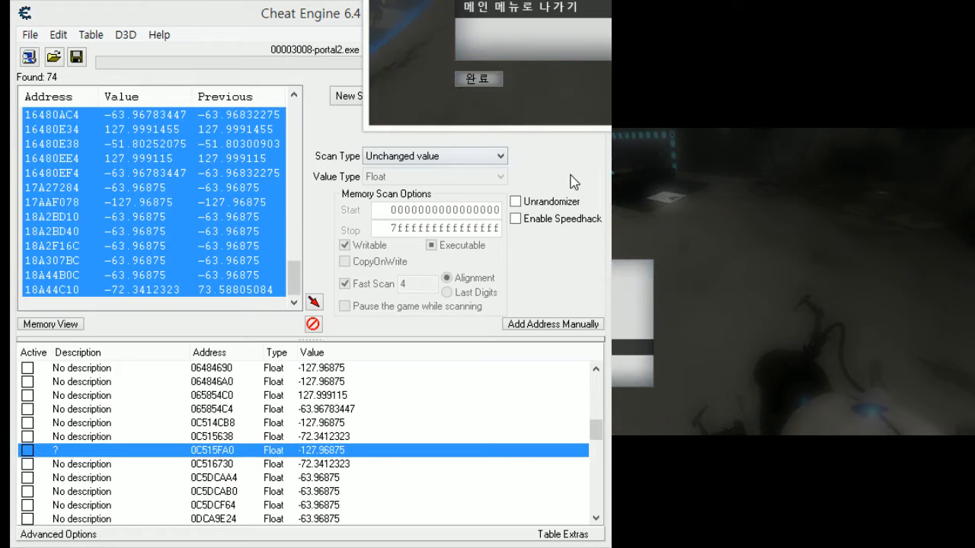
- Return to Cheat Engine and clear the current scan results to begin a new scan
left_click(574, 181)
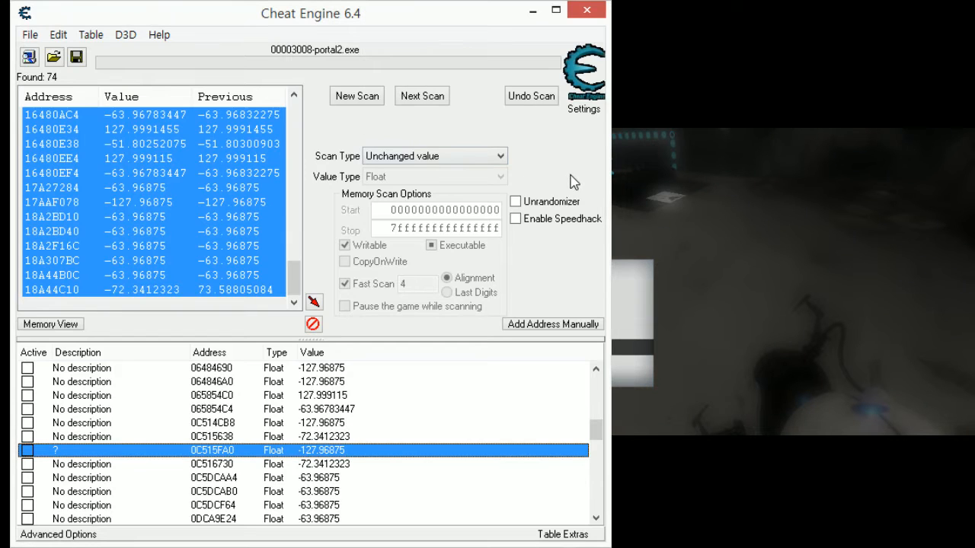
left_click(357, 96)
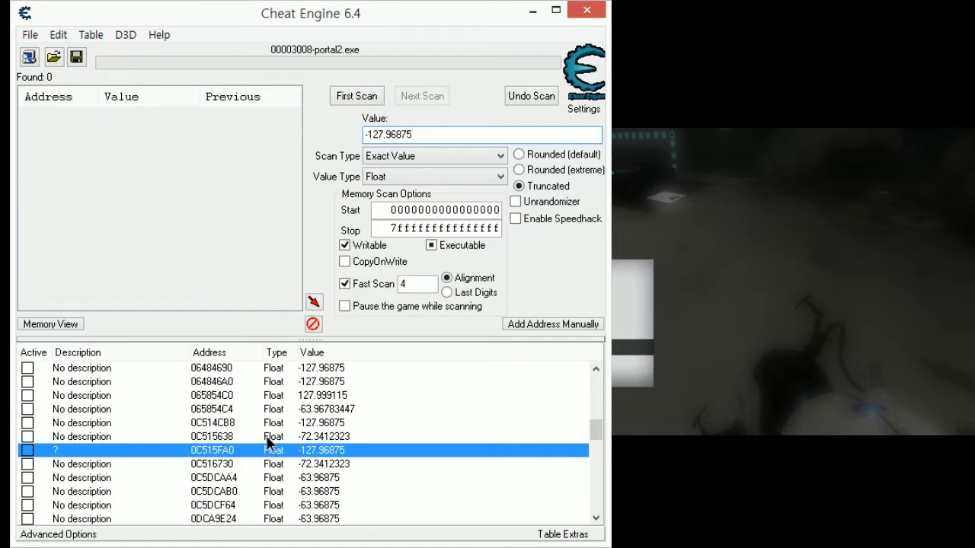
- Delete all addresses listed before the "?" entry 0C515FA0 from the address list and confirm the deletion
scroll(269, 444, "up", 6)
key("ctrl+a")
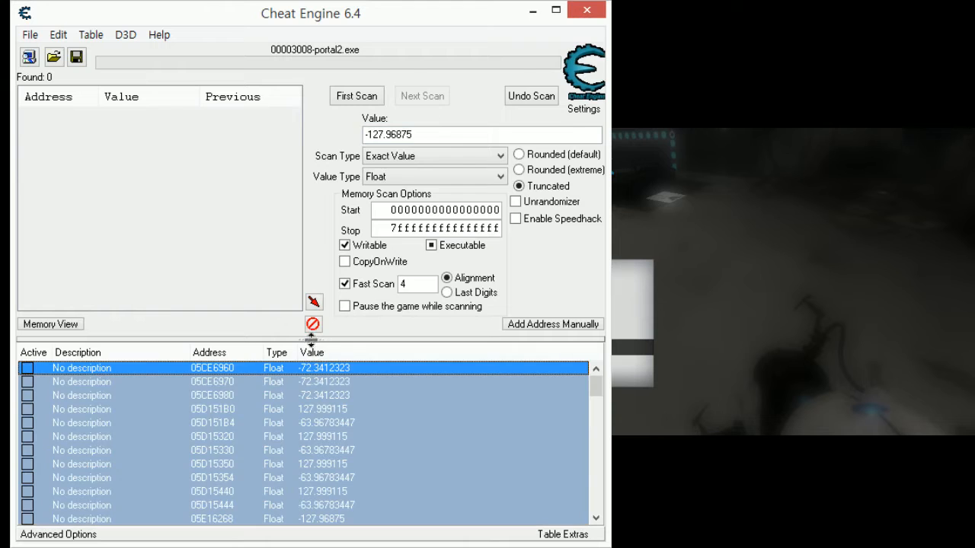
right_click(294, 385)
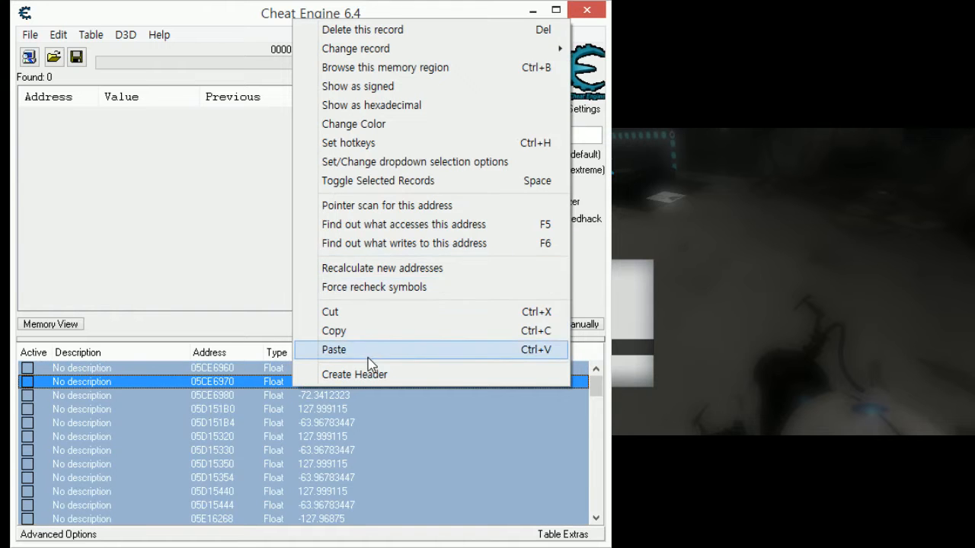
left_click(404, 32)
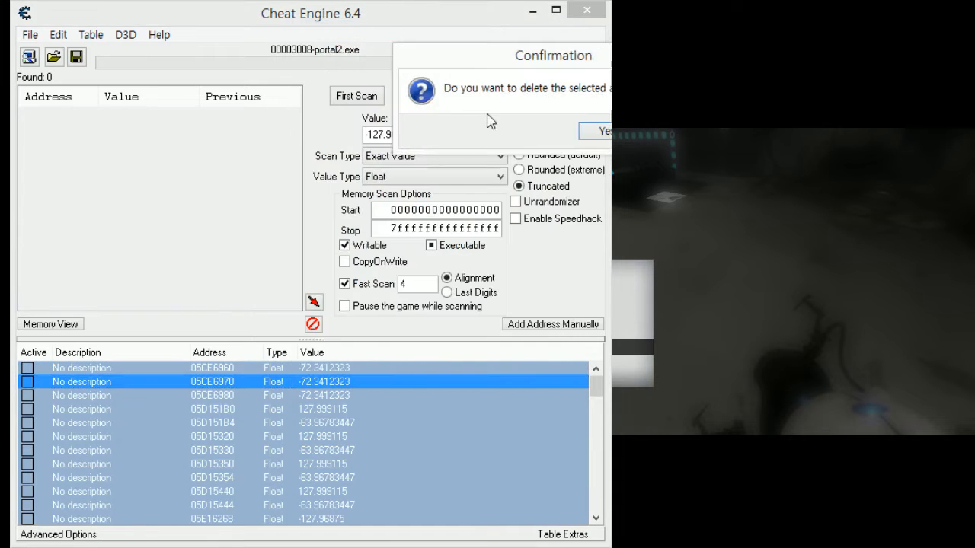
left_click(604, 132)
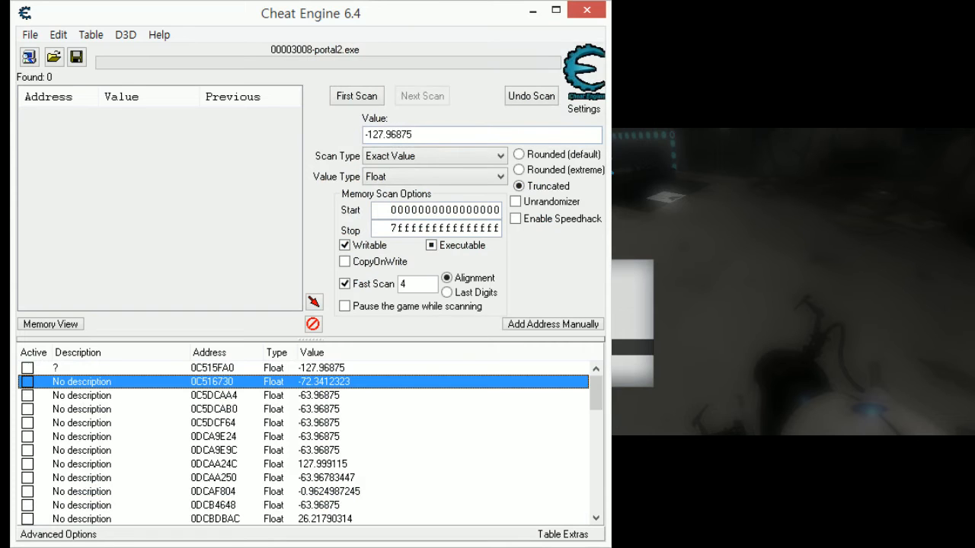
- Delete all remaining addresses after the "?" entry, leaving only 0C515FA0 in the address list
left_click_drag(330, 383, 329, 411)
scroll(329, 409, "down", 7)
scroll(329, 407, "up", 7)
left_click(324, 386)
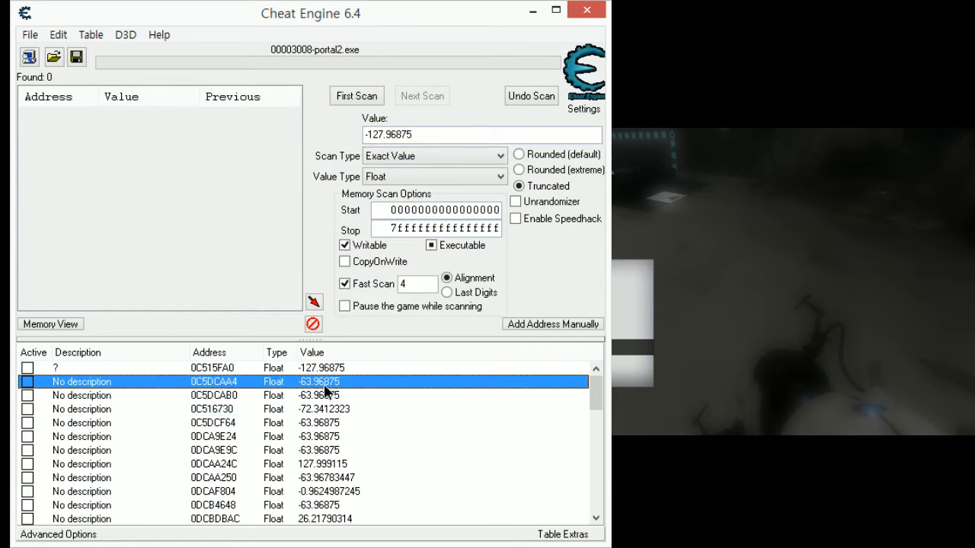
scroll(324, 392, "down", 15)
left_click(303, 519, "shift")
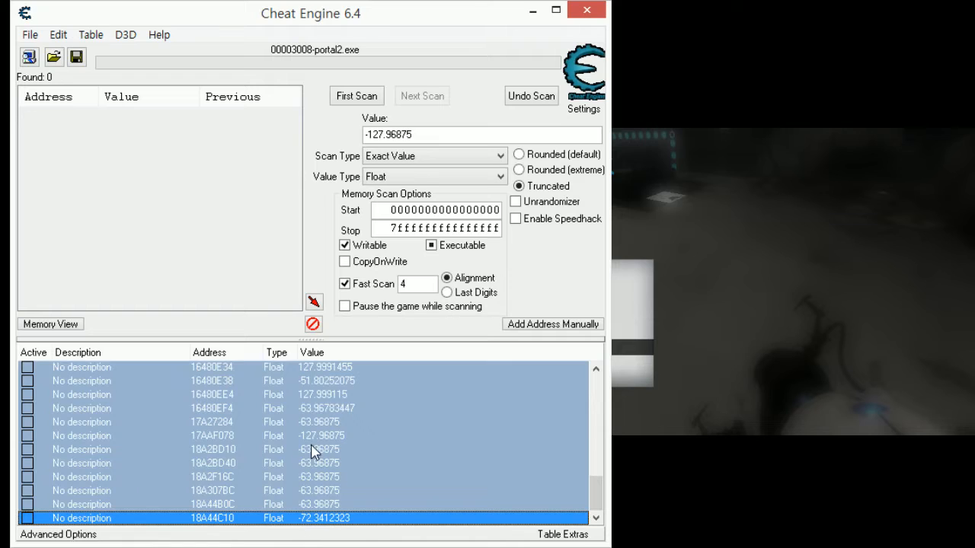
key("Delete")
key("Return")
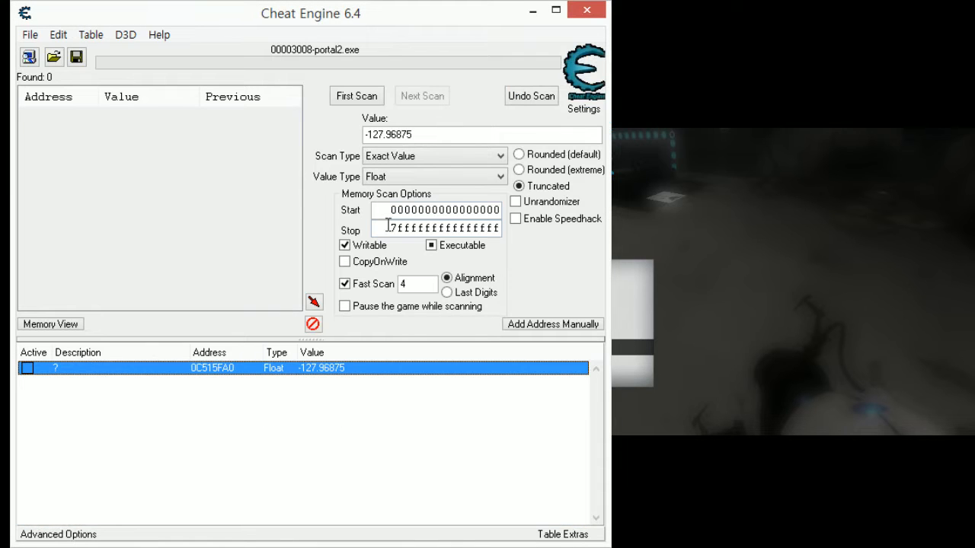
- Run a first scan for the exact Float value -127.96875, resume Portal 2, and return to Cheat Engine
left_click(356, 96)
left_click(782, 315)
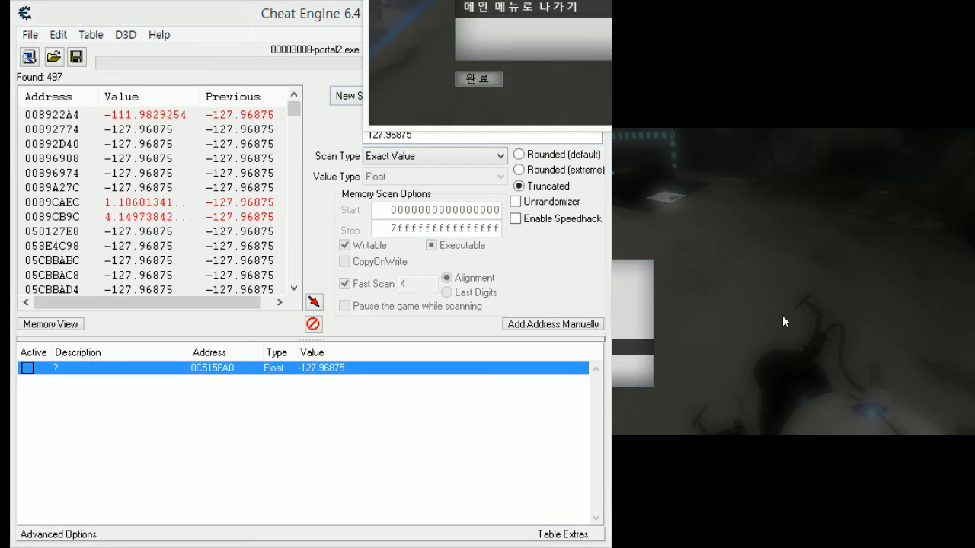
key("Escape")
key("Escape")
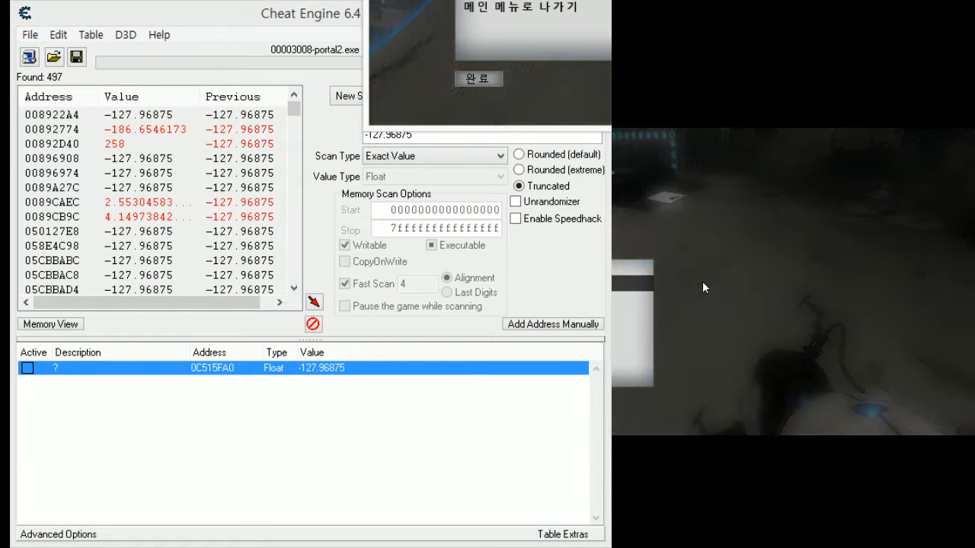
key("Escape")
key("alt+Tab")
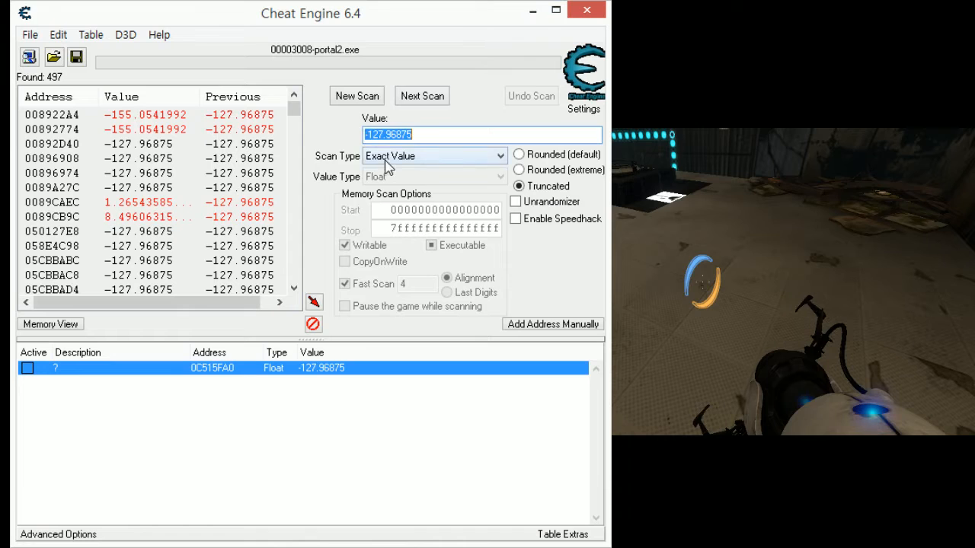
- Set the scan type to Unchanged value and filter the results three times in a row
left_click(385, 159)
left_click(398, 272)
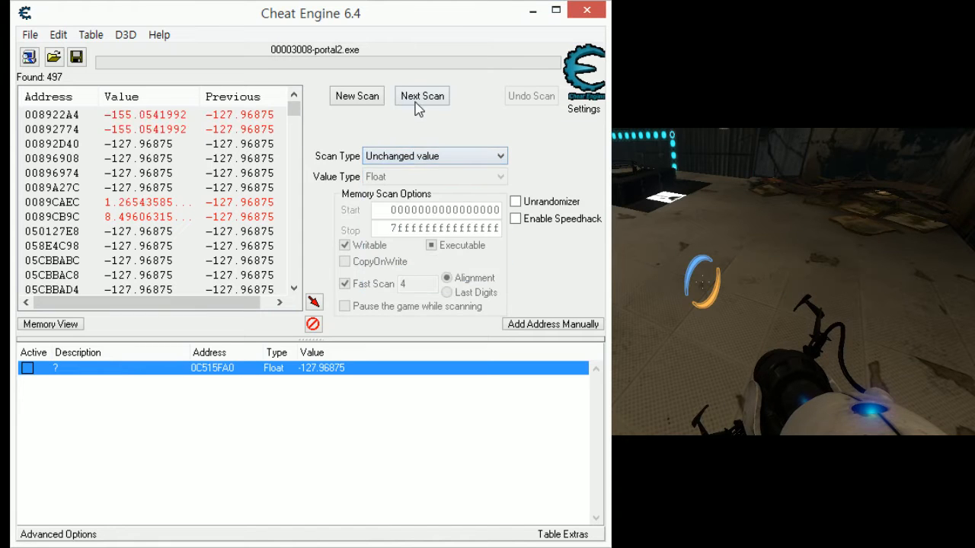
left_click(416, 102)
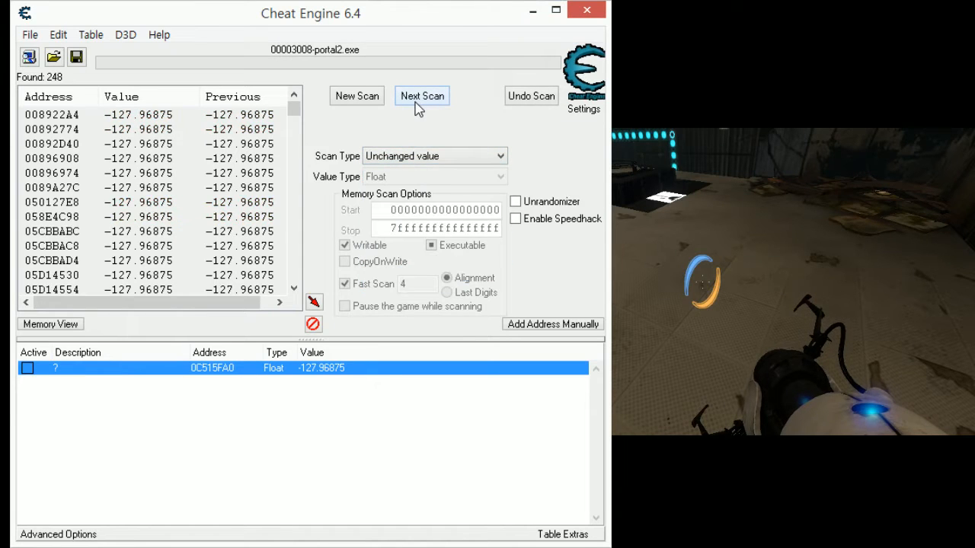
left_click(416, 104)
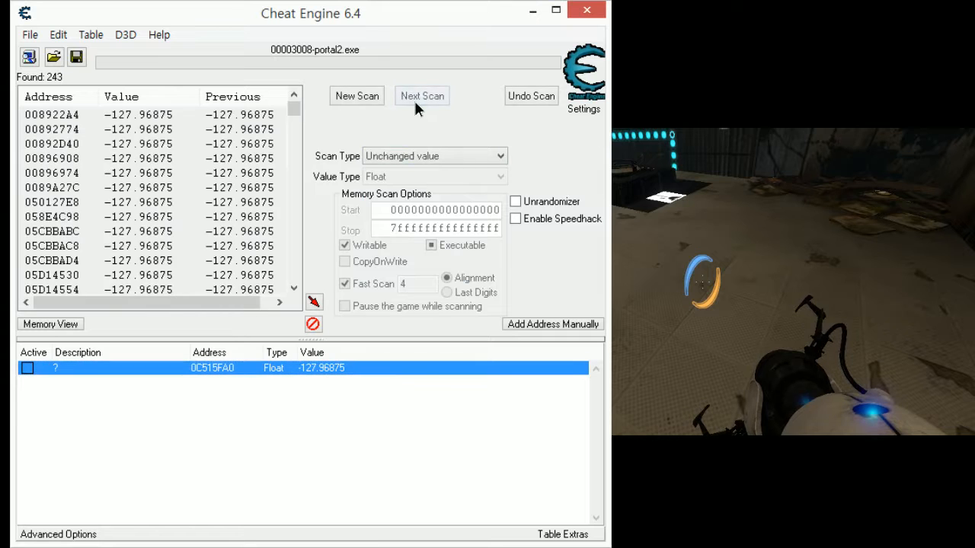
left_click(416, 107)
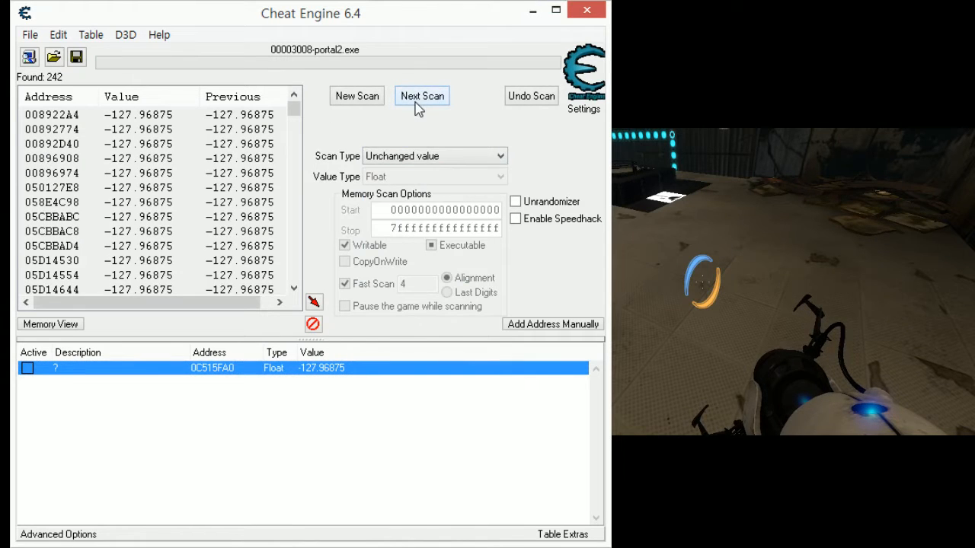
- Move around and fire a portal in Portal 2, pause the game, and filter the results by Unchanged value again
left_click(705, 339)
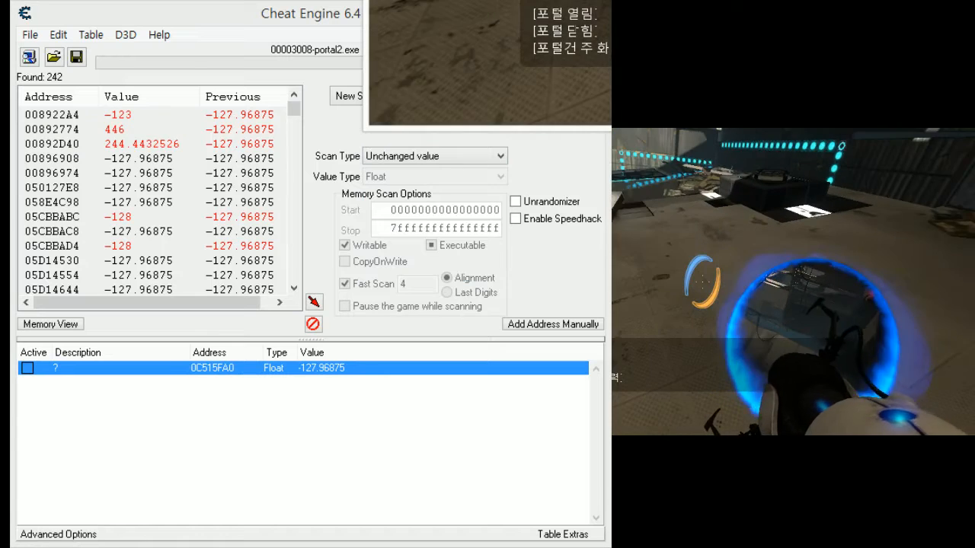
key("Escape")
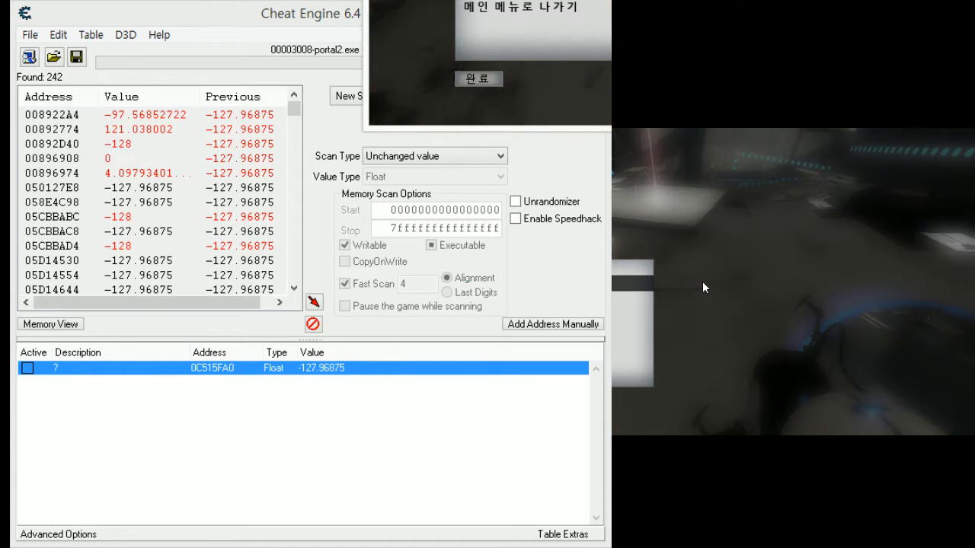
left_click(329, 123)
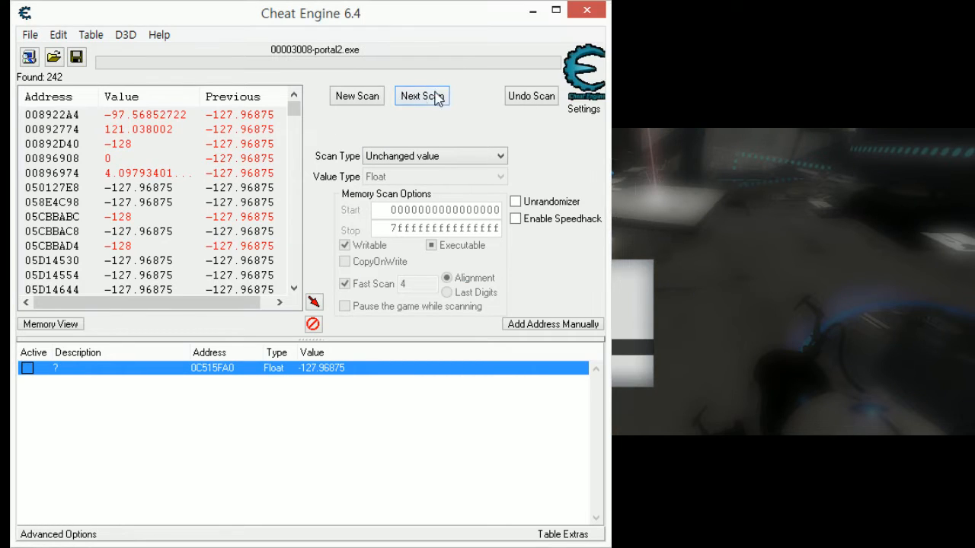
left_click(433, 97)
- Resume Portal 2, move the character beside the wall, jump, and pause the game in mid-air
left_click(707, 354)
key("Escape")
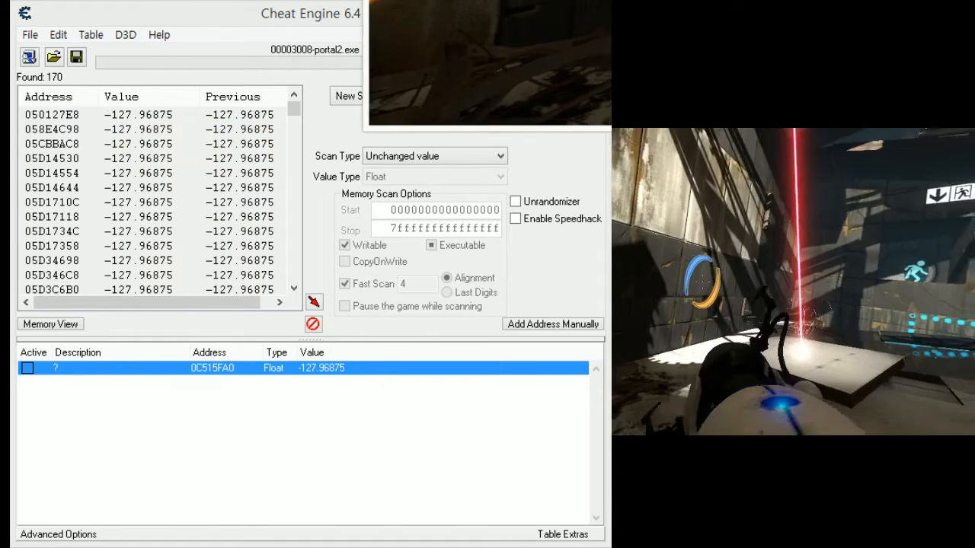
key("space")
key("Escape")
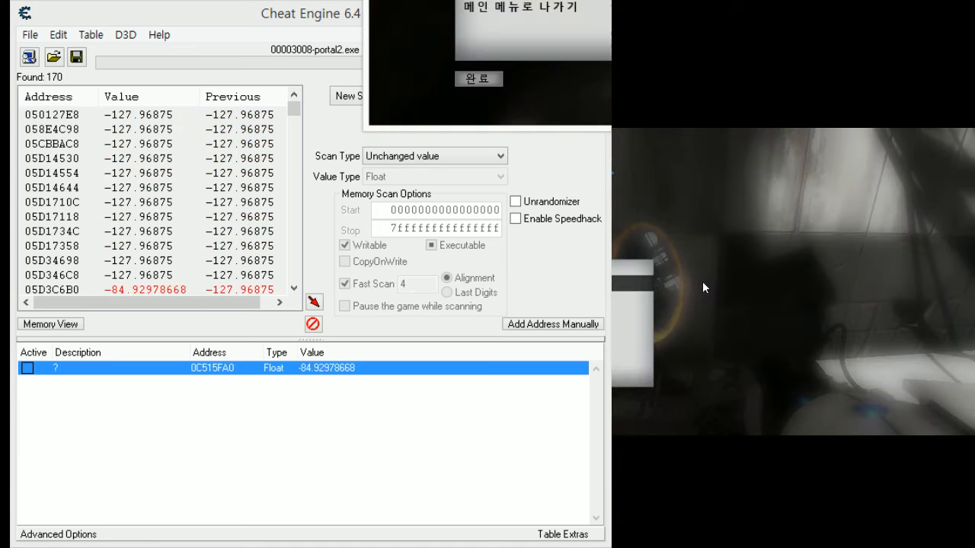
- Return to Cheat Engine and filter the scan results by Increased value
left_click(323, 18)
left_click(451, 156)
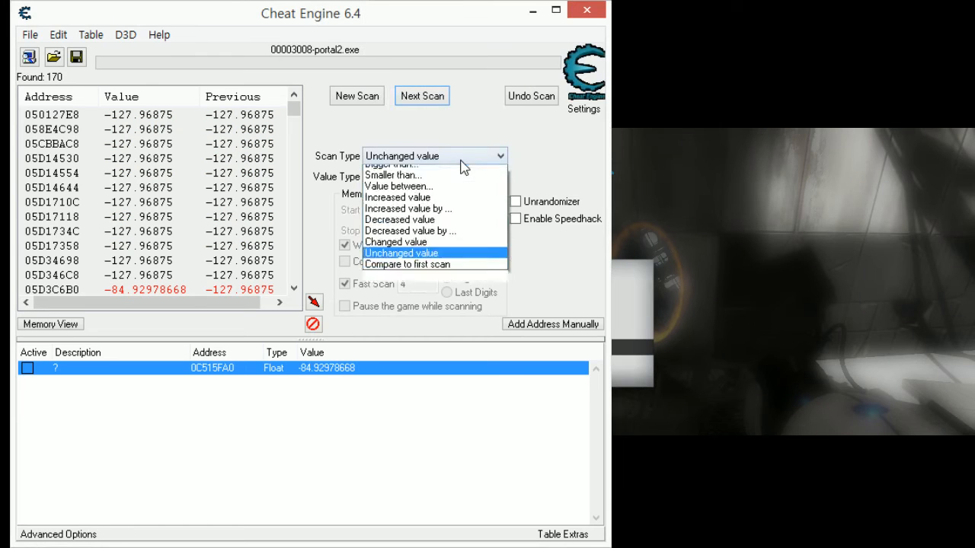
left_click(441, 218)
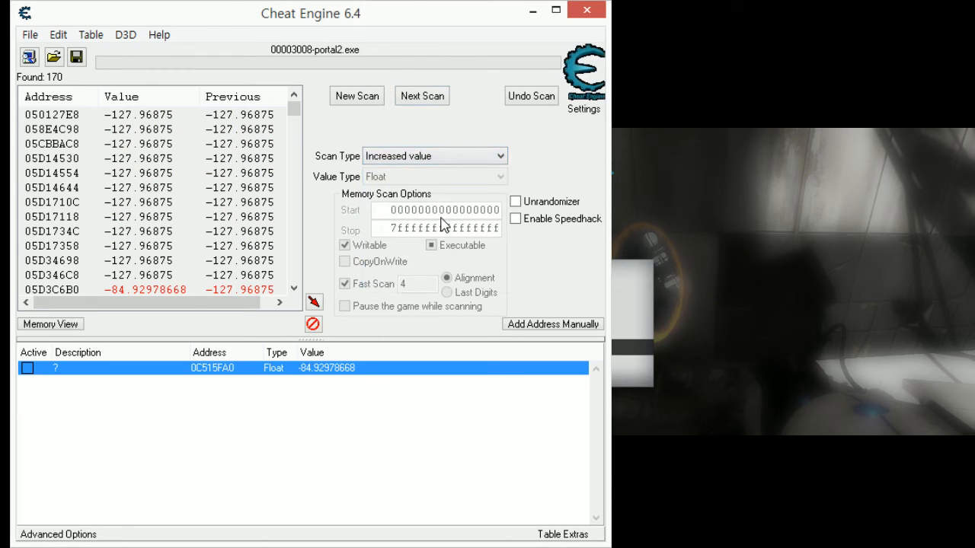
left_click(428, 100)
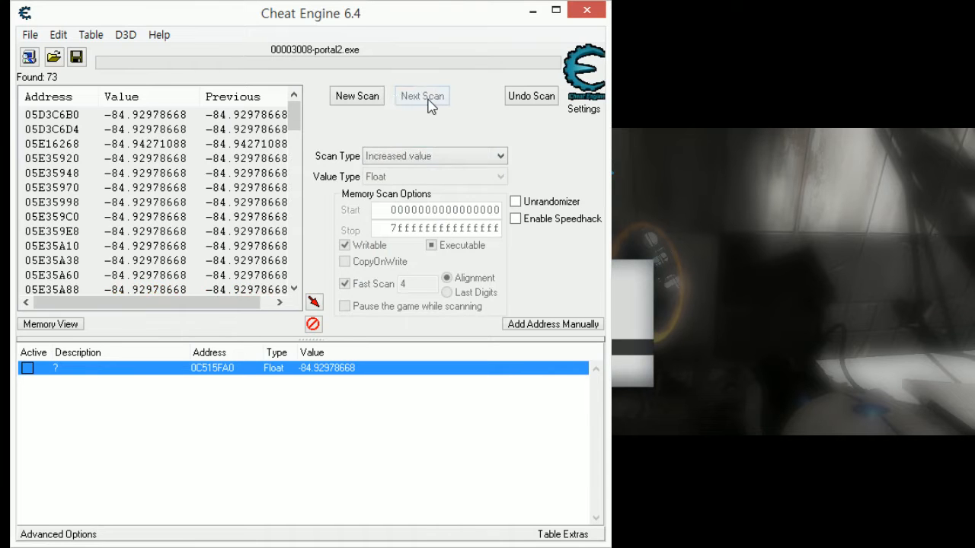
- Pause and resume Portal 2 during a jump, then look through all scan results in Cheat Engine
left_click(635, 407)
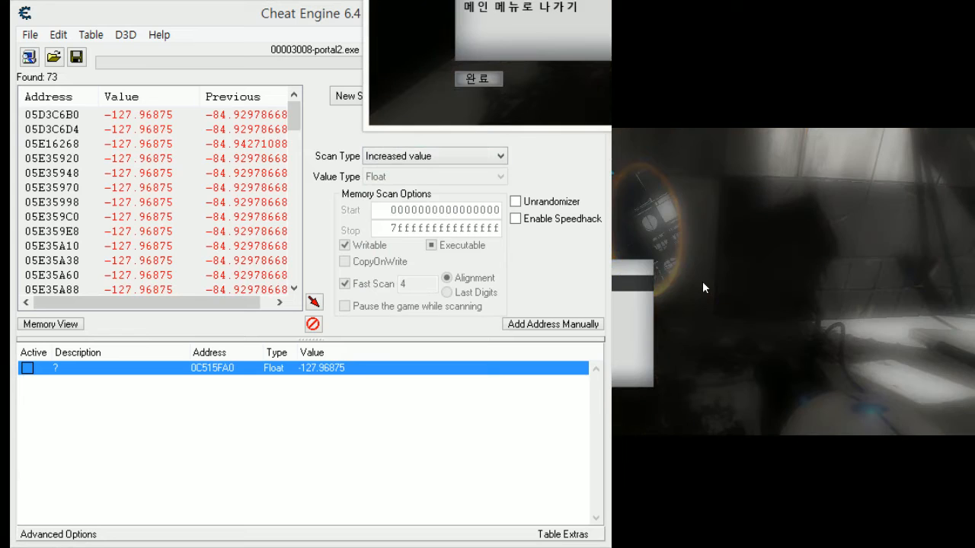
key("Escape")
key("space")
key("Escape")
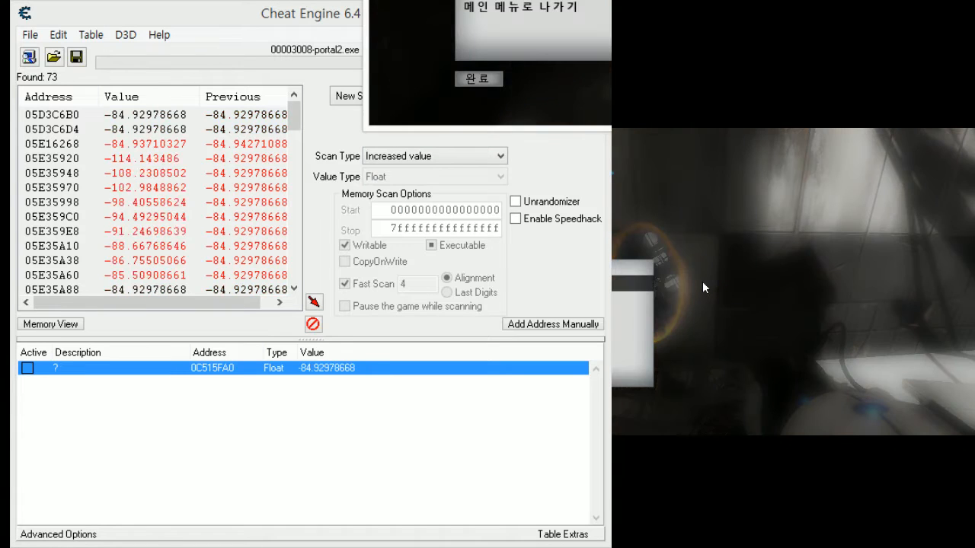
key("Escape")
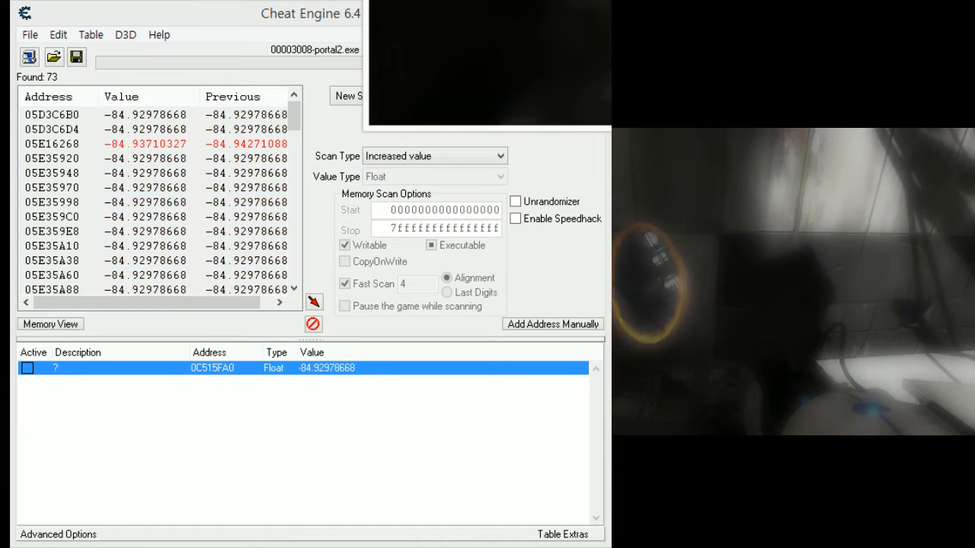
key("alt+Tab")
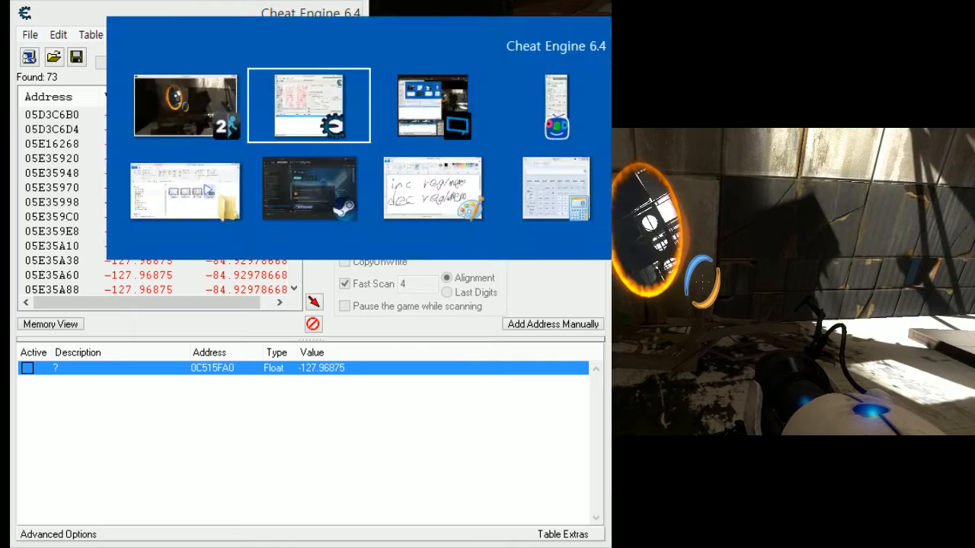
scroll(279, 144, "down", 20)
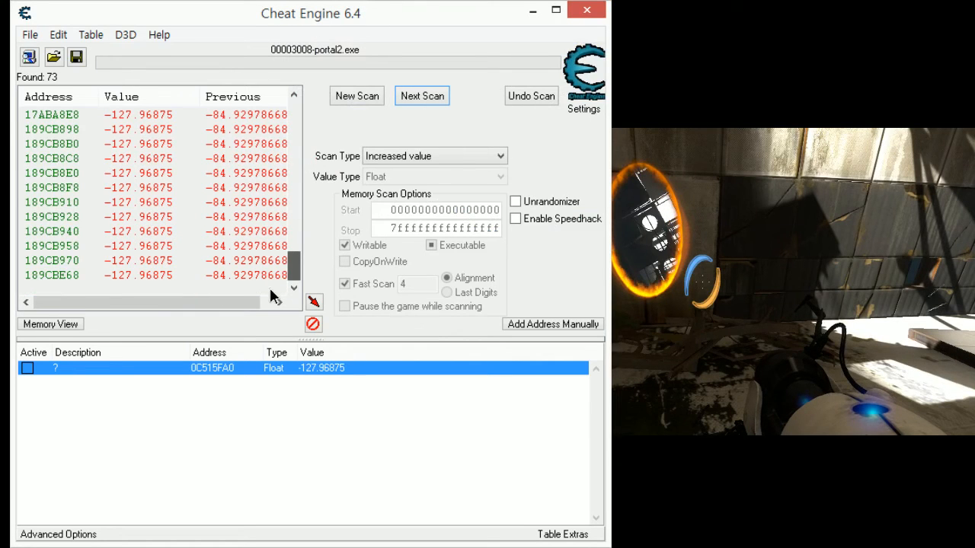
left_click_drag(293, 267, 334, 67)
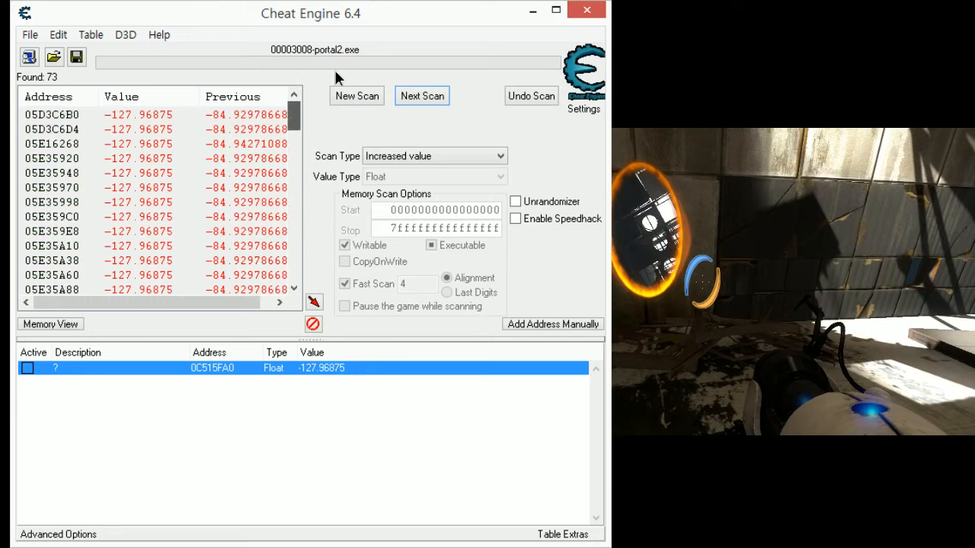
- Jump repeatedly in Portal 2, pausing and resuming in mid-air, to compare how the found addresses update; leave the game paused
left_click(702, 281)
key("Escape")
key("space")
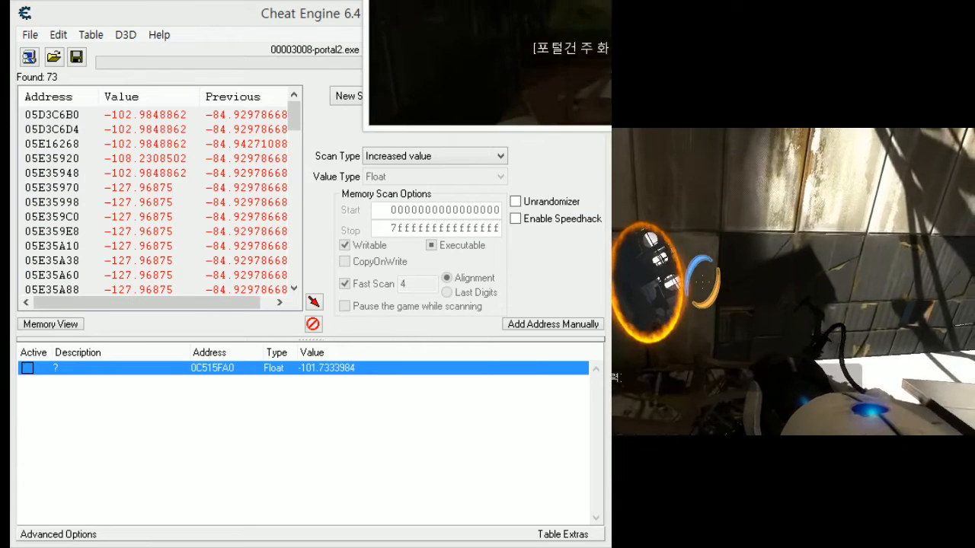
key("Escape")
key("Escape")
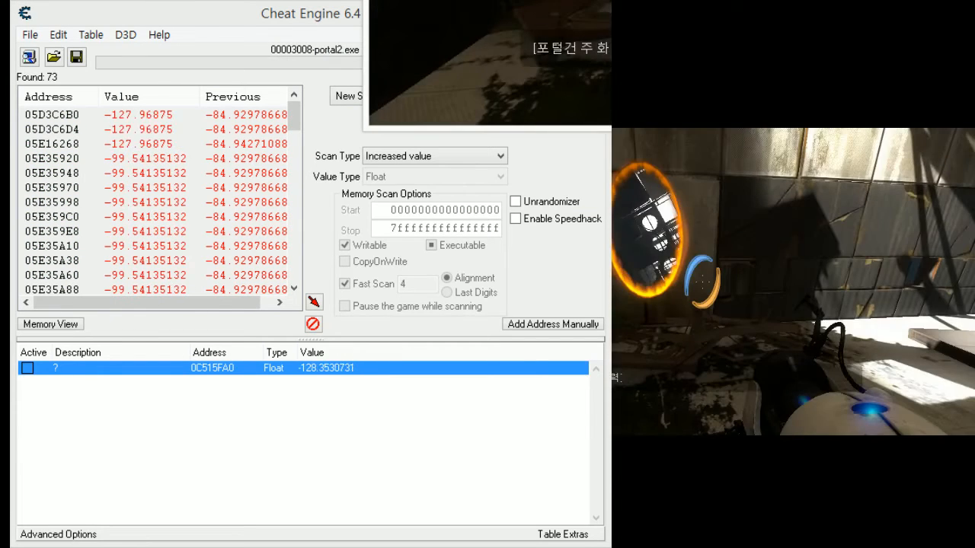
key("Escape")
key("Escape")
key("space")
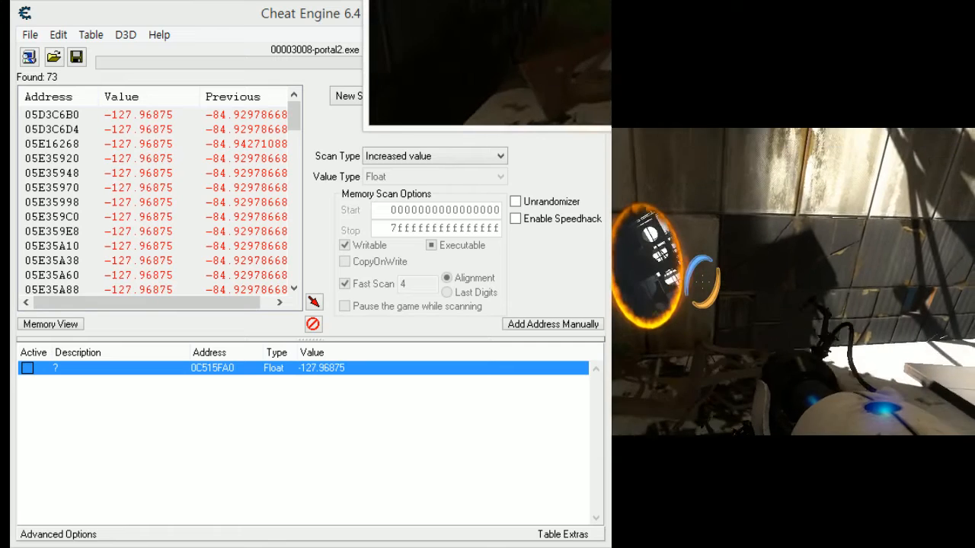
key("Escape")
key("Escape")
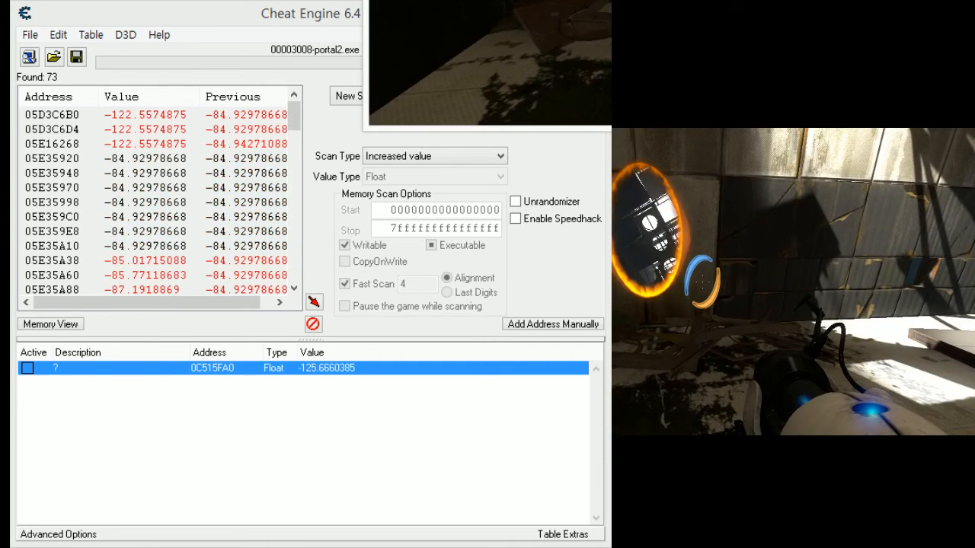
key("Escape")
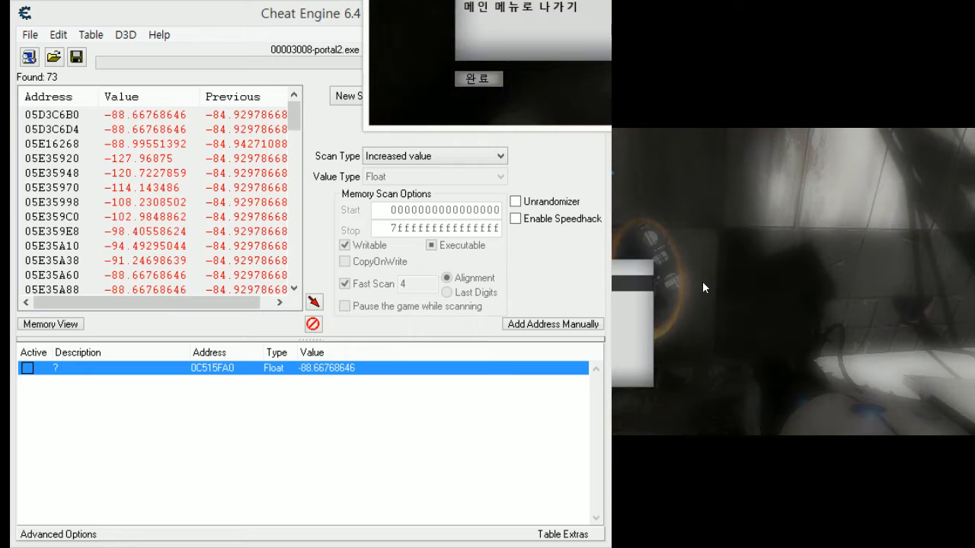
key("Escape")
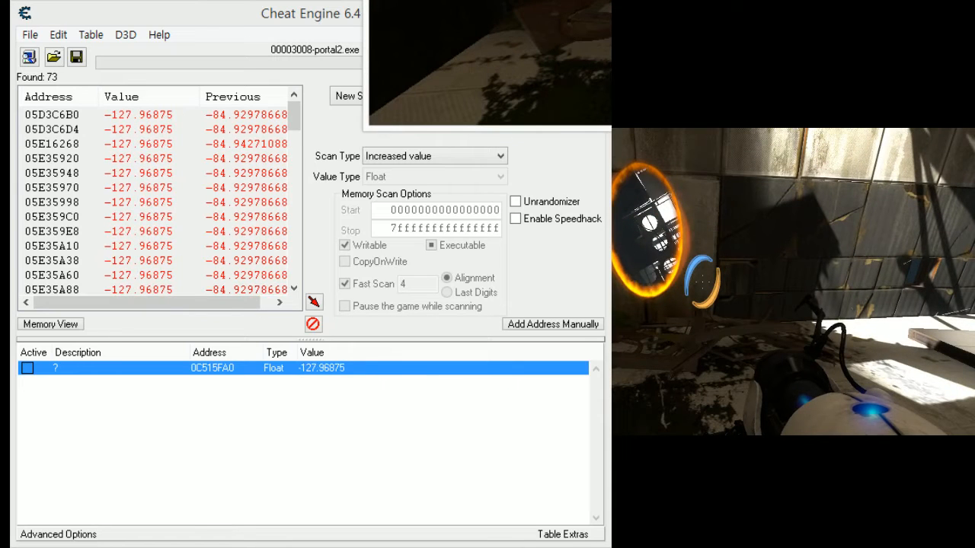
key("Escape")
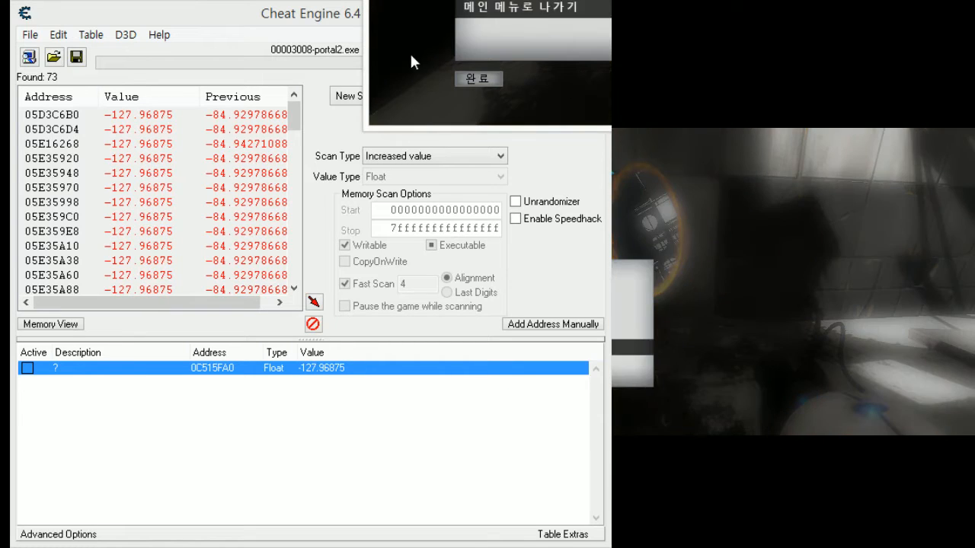
- Add all the scan results to the address list
left_click(196, 105)
left_click(174, 128)
left_click(187, 115)
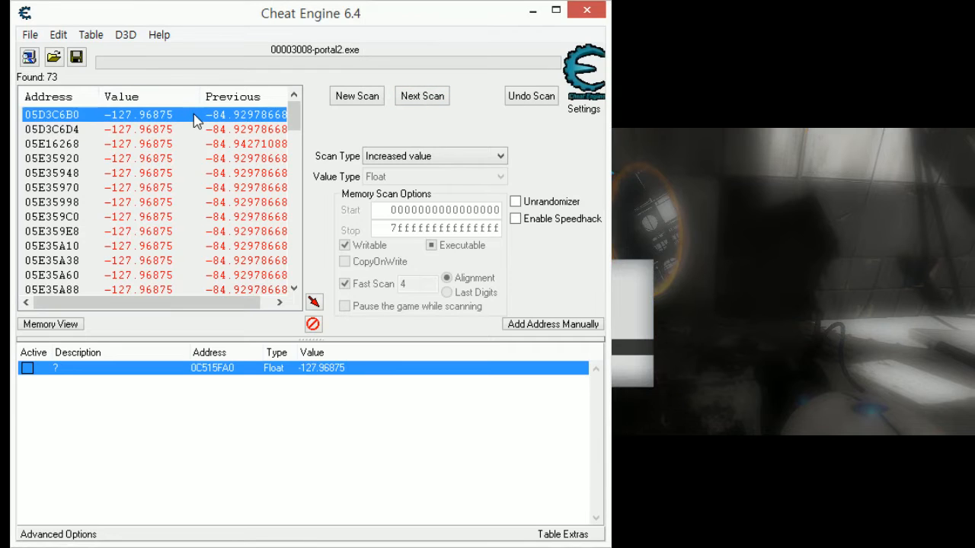
scroll(195, 115, "down", 9)
scroll(196, 121, "down", 10)
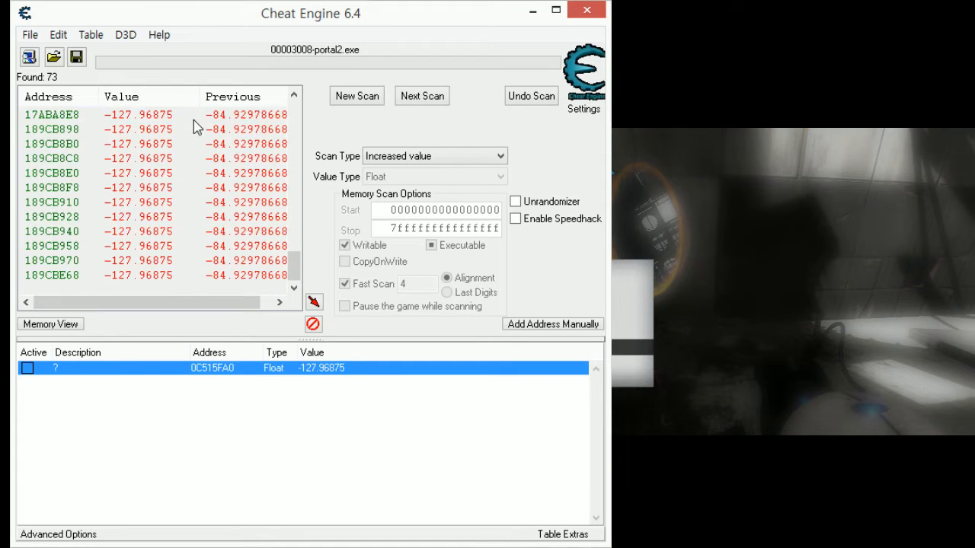
left_click(152, 278, "shift")
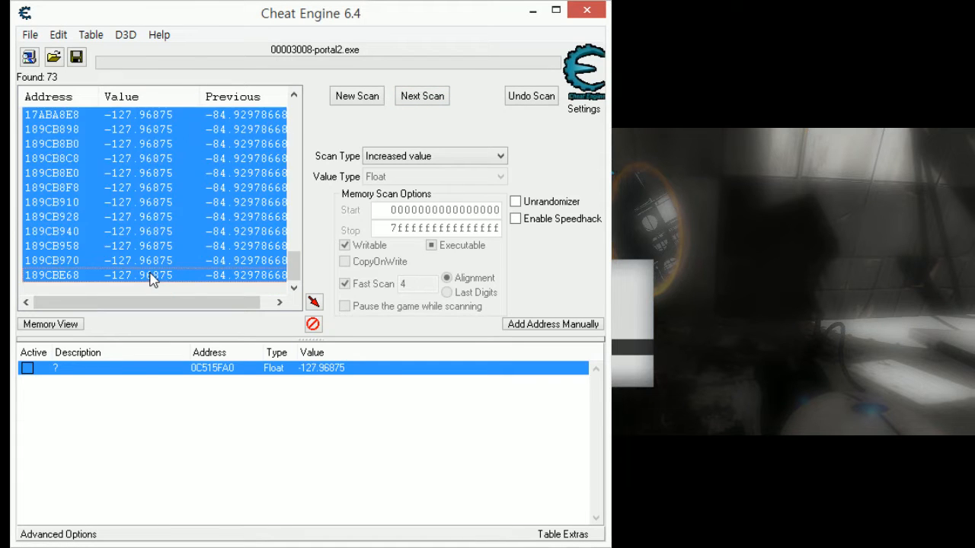
left_click(316, 304)
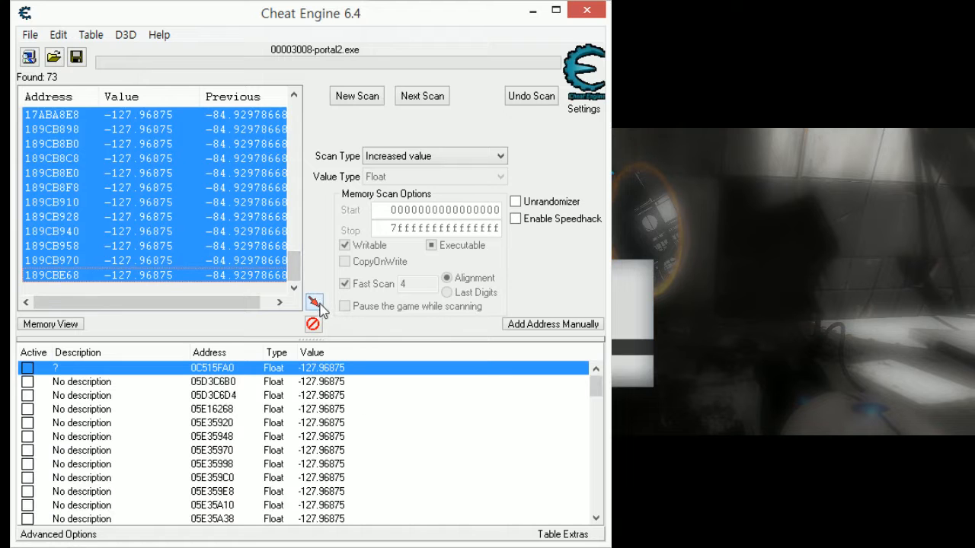
- Resume Portal 2 and test address 0C515FA0 in Cheat Engine by repeatedly setting its value to 0
left_click(682, 378)
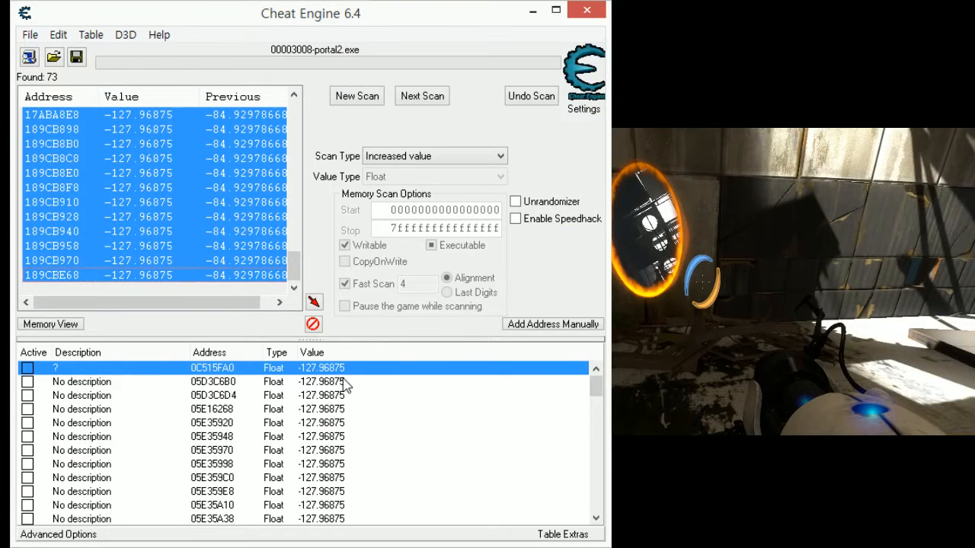
double_click(344, 368)
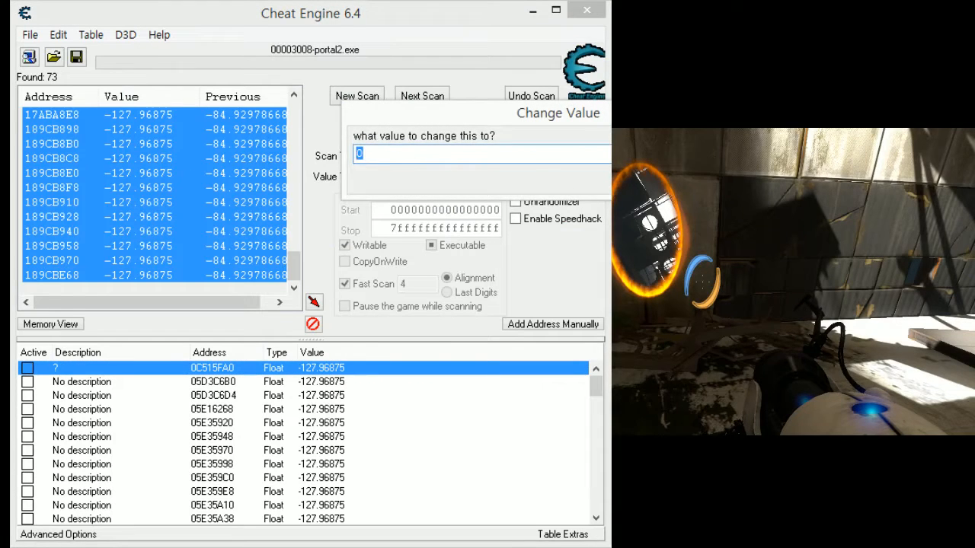
type("0")
key("Return")
double_click(362, 374)
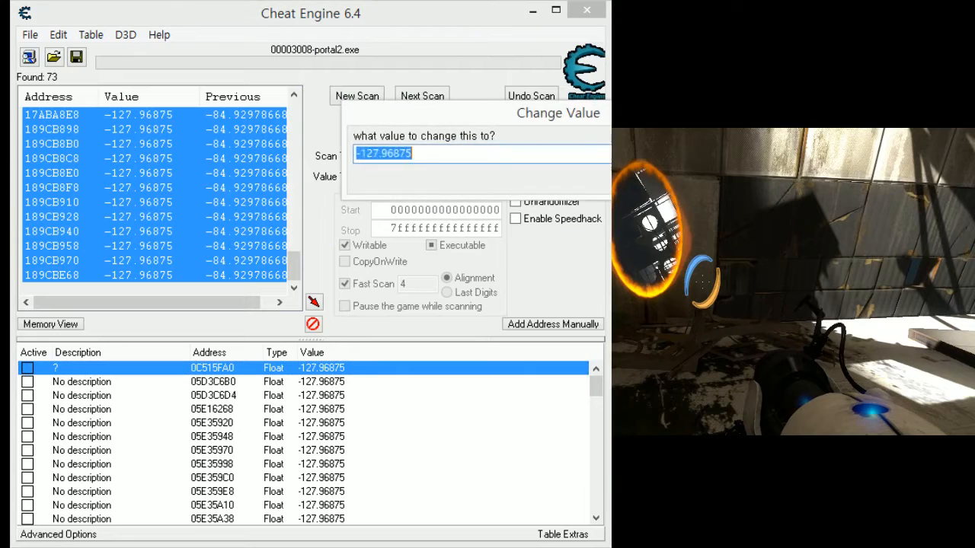
type("0")
key("Return")
double_click(340, 367)
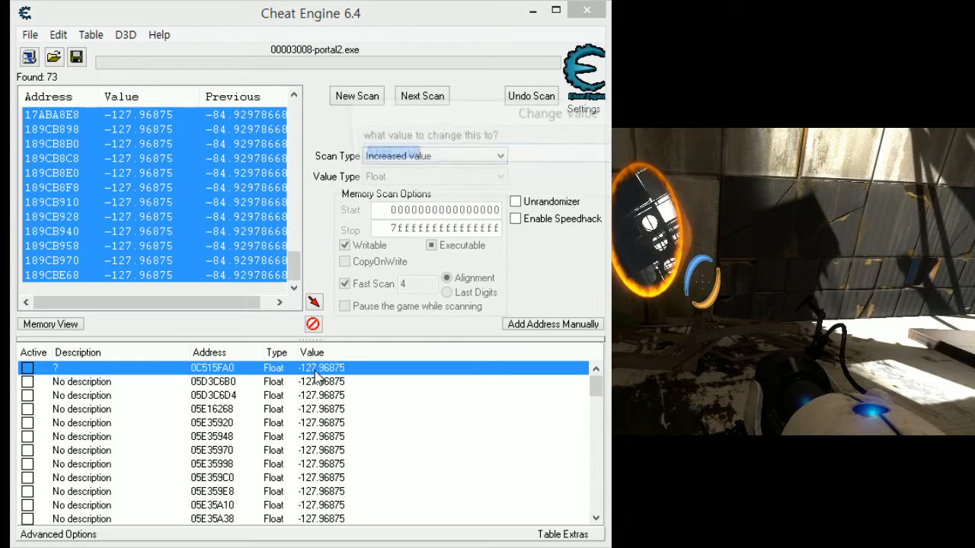
type("0")
key("Return")
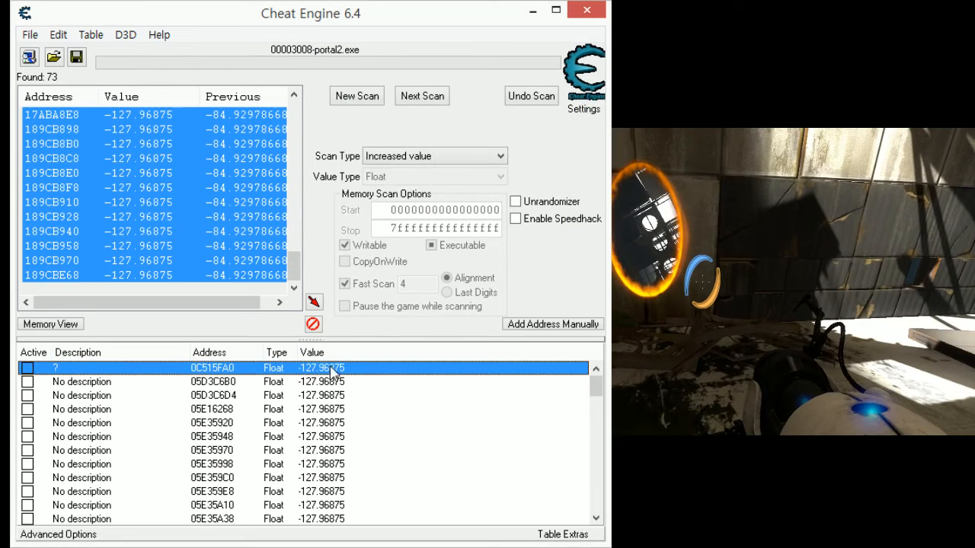
- Test addresses 05D3C6B0 and 05D3C6D4 by setting each value to 0
double_click(328, 382)
type("0")
key("Return")
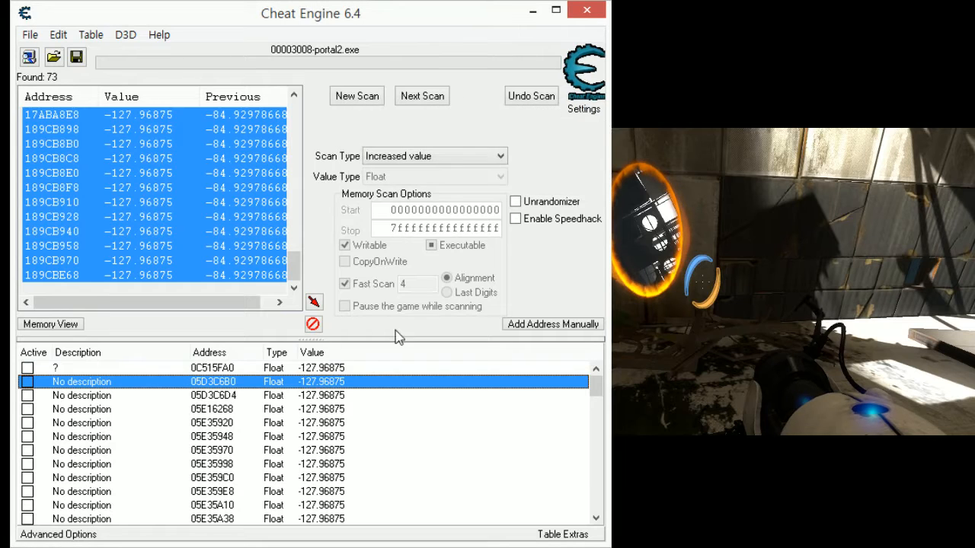
double_click(328, 396)
type("0")
key("Return")
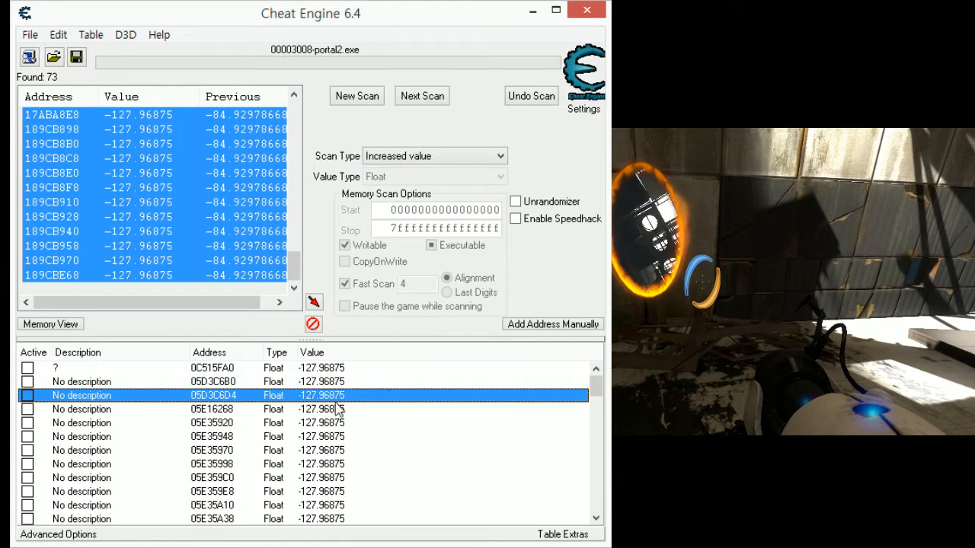
- Test addresses 05E16268 and 05E35920 by setting each value to 0
double_click(327, 423)
key("Return")
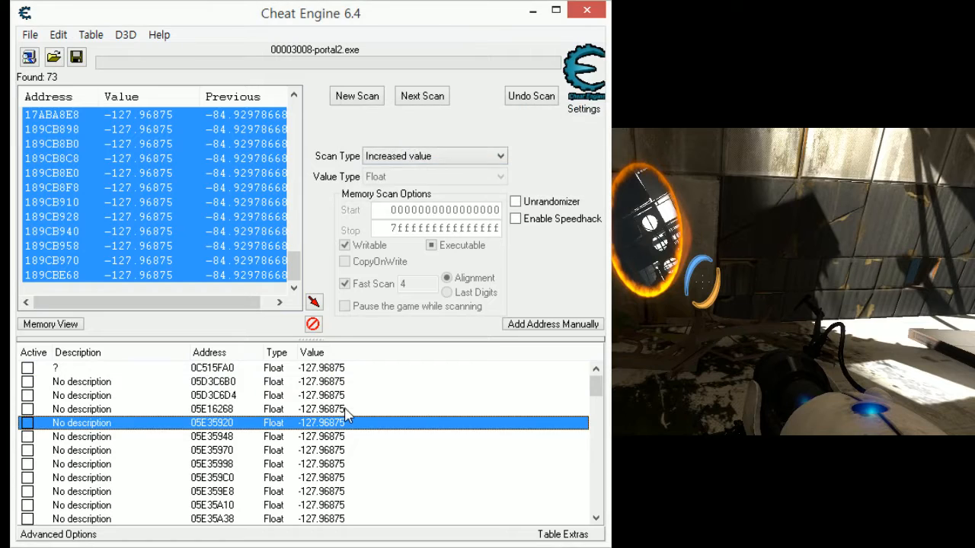
double_click(342, 409)
type("0")
key("Return")
double_click(377, 424)
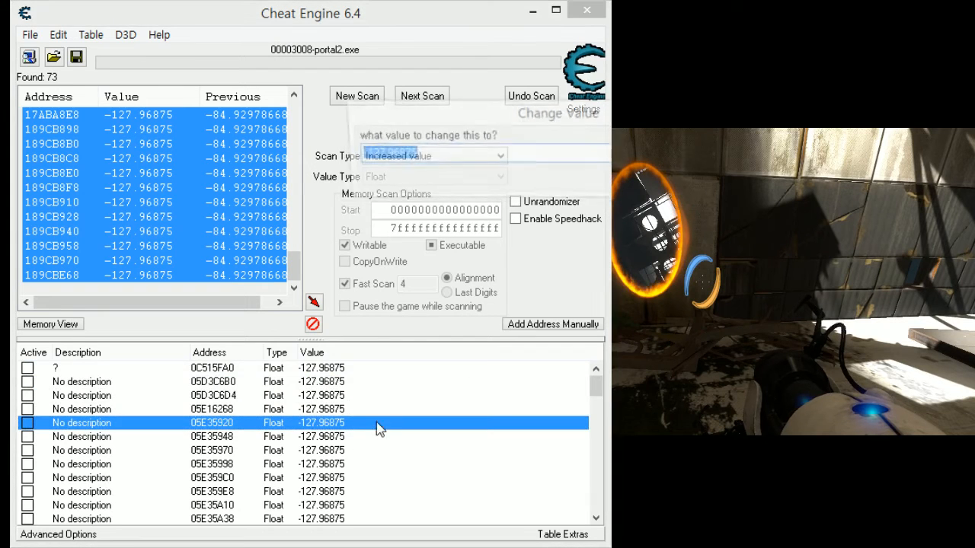
type("0")
key("Return")
- Test addresses 05E35948 and 05E35970 by setting each value to 0
scroll(318, 401, "down", 1)
double_click(315, 394)
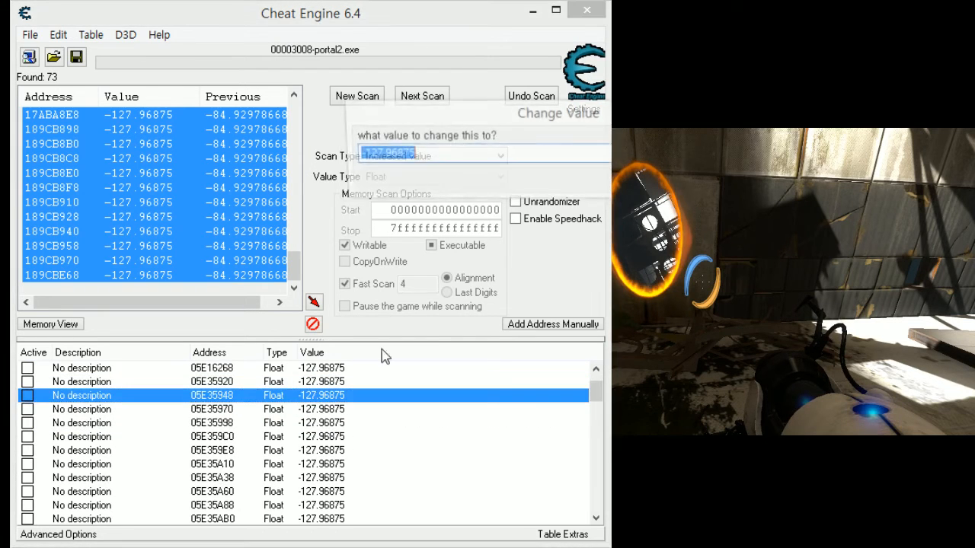
type("0")
key("Return")
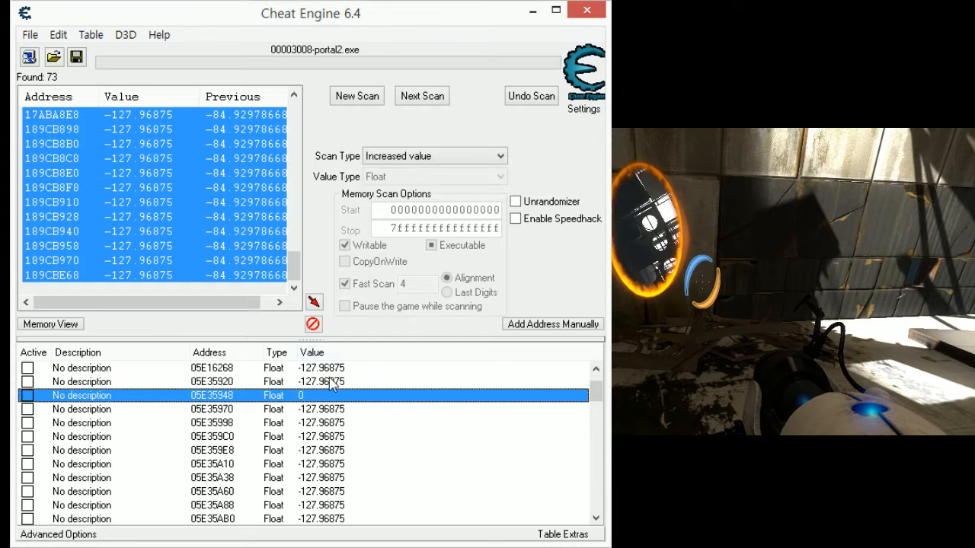
double_click(320, 409)
type("0")
key("Return")
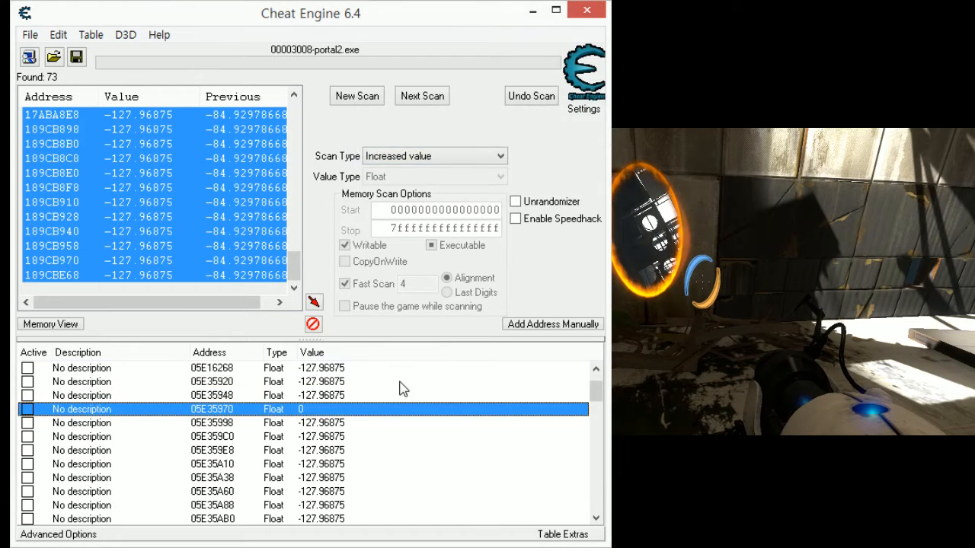
- Test addresses 05E35998 and 05E359C0 by setting each value to 0
scroll(398, 388, "down", 1)
double_click(342, 385)
type("0")
key("Return")
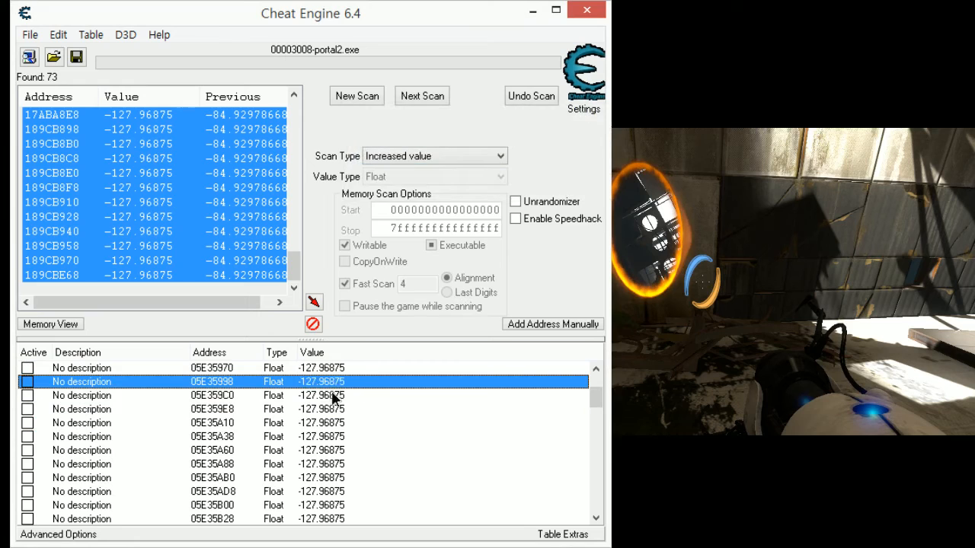
double_click(333, 397)
type("0")
key("Return")
- Test addresses 05E359E8 and 05E35A10 by setting each value to 0
double_click(342, 409)
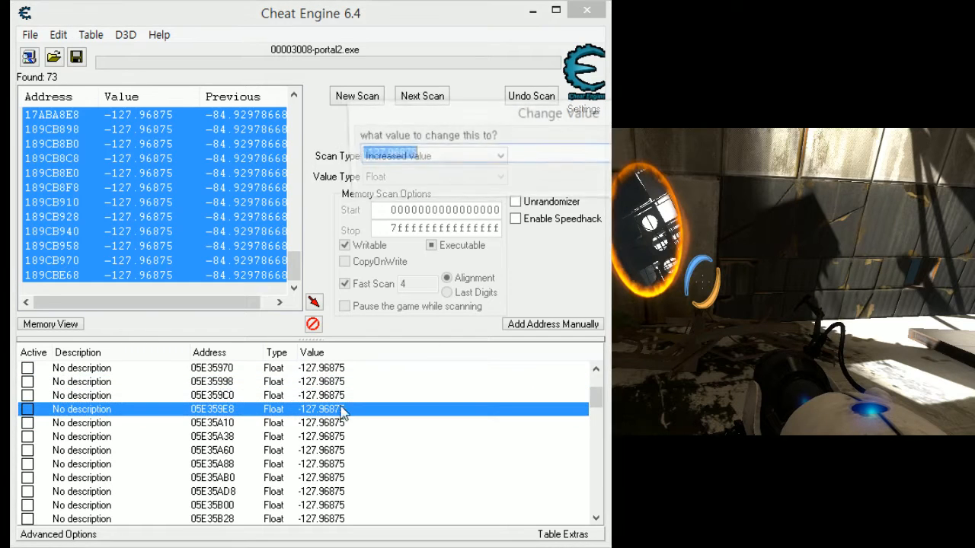
type("0")
key("Return")
double_click(344, 423)
type("0")
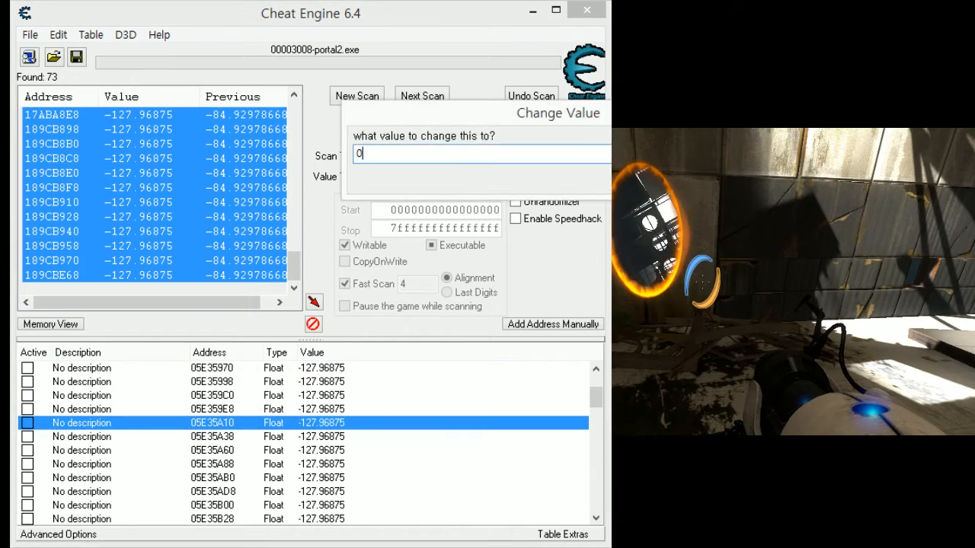
key("Return")
- Test addresses 05E35A38 and 05E35A60 by setting each value to 0
left_click(342, 438)
double_click(341, 439)
type("0")
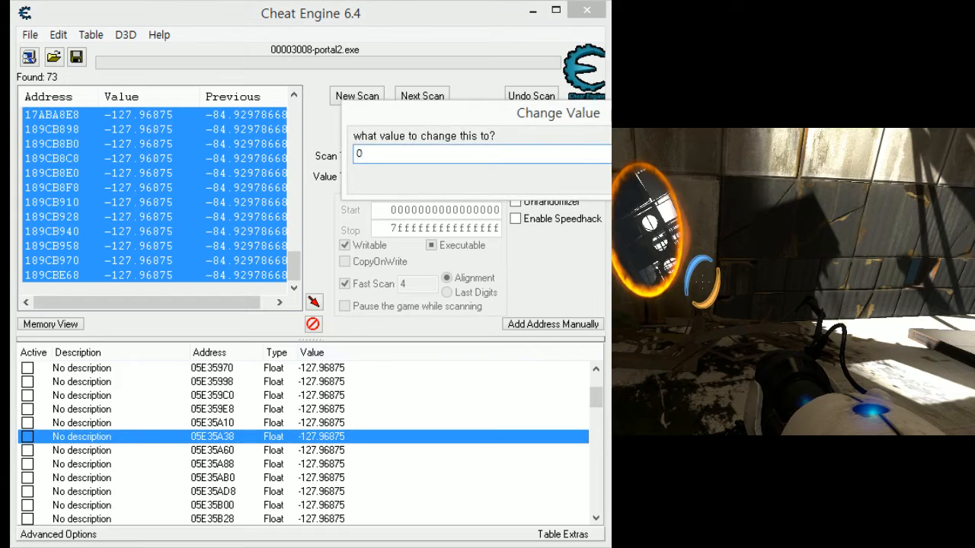
key("Return")
left_click(342, 450)
double_click(342, 451)
type("0")
key("Return")
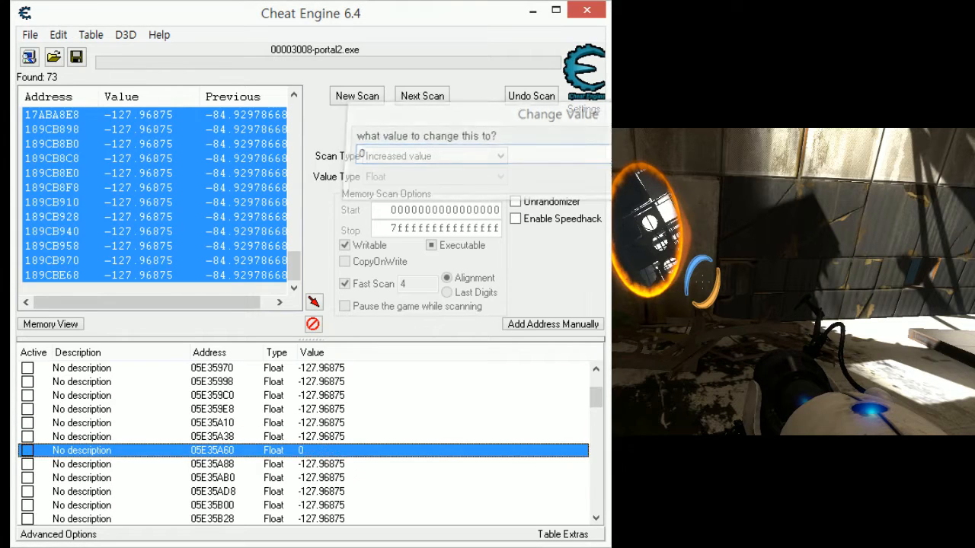
- Test addresses 05E35A88 and 05E35AB0 by setting each value to 0
scroll(516, 404, "down", 1)
left_click(342, 423)
double_click(342, 423)
type("0")
key("Return")
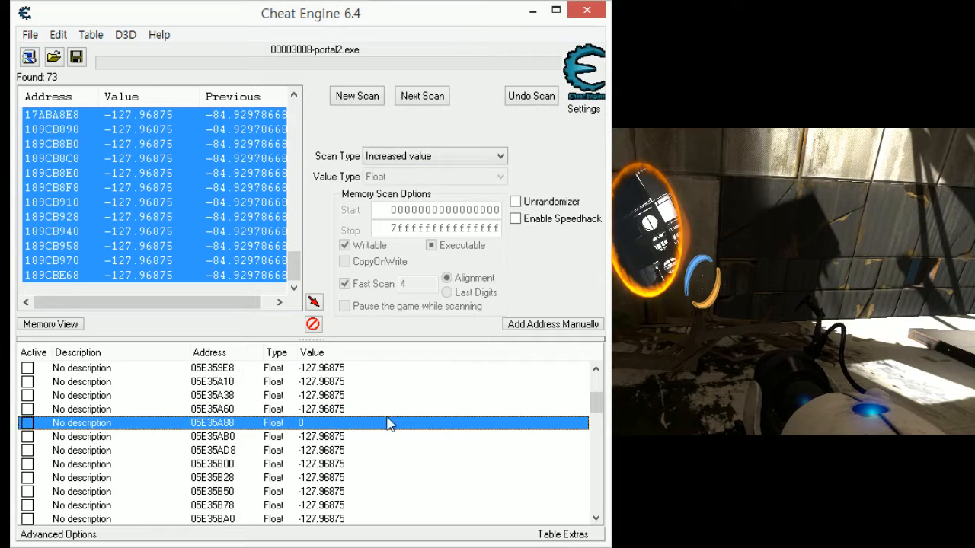
double_click(345, 436)
type("0")
key("Return")
- Test addresses 05E35AD8 and 05E35B00 by setting each value to 0
scroll(335, 424, "down", 1)
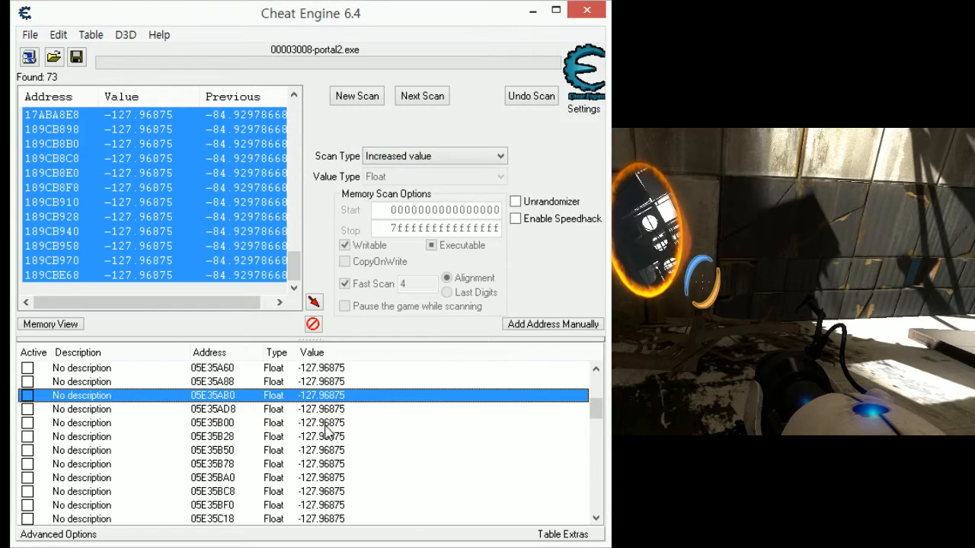
left_click(326, 411)
double_click(328, 413)
type("0")
key("Return")
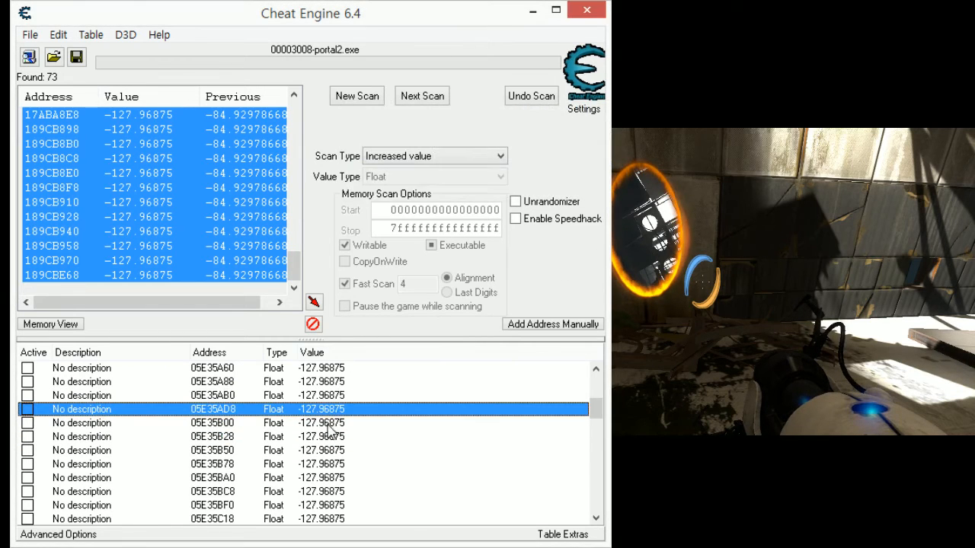
key("Down")
key("Return")
type("0")
key("Return")
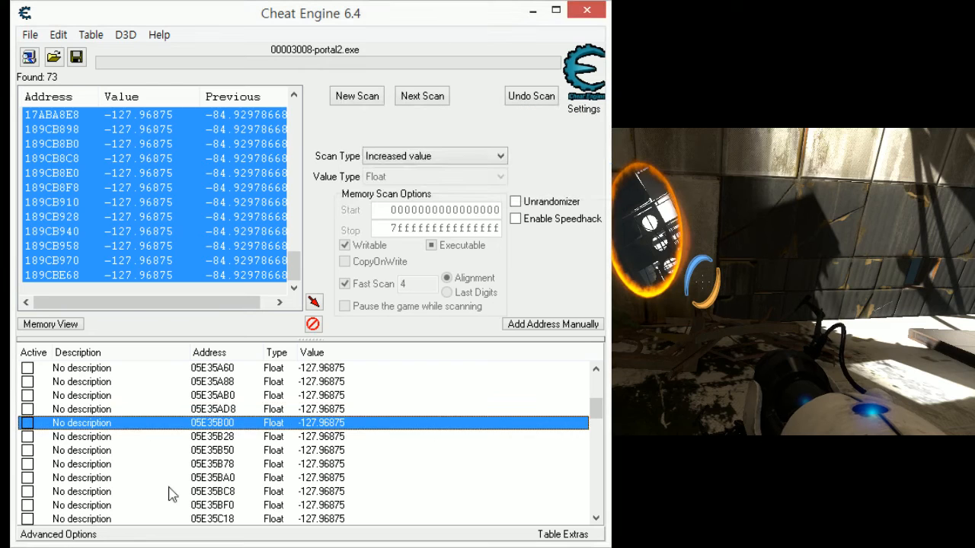
- Test addresses 05E35B28 and 05E35B50 by setting each value to 0
double_click(333, 437)
type("0")
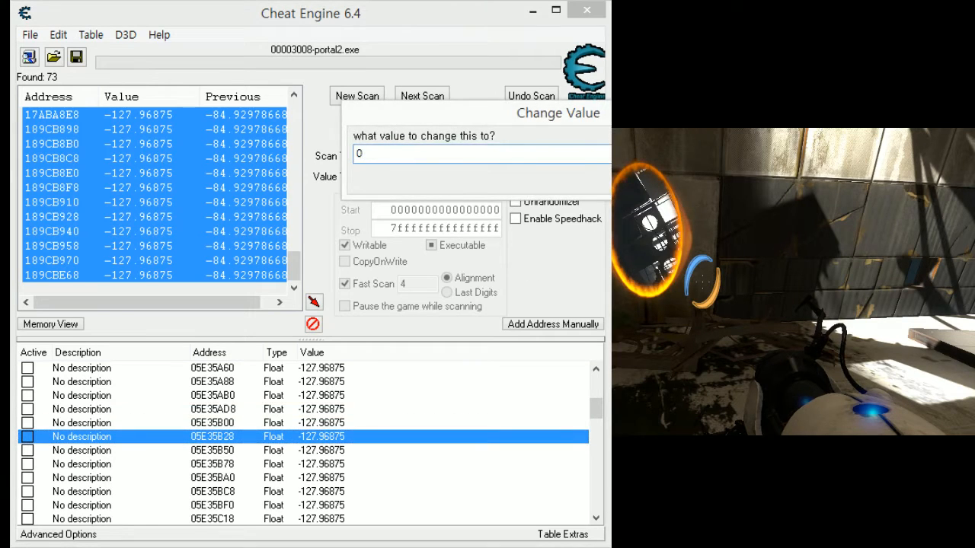
key("Return")
double_click(321, 451)
type("0")
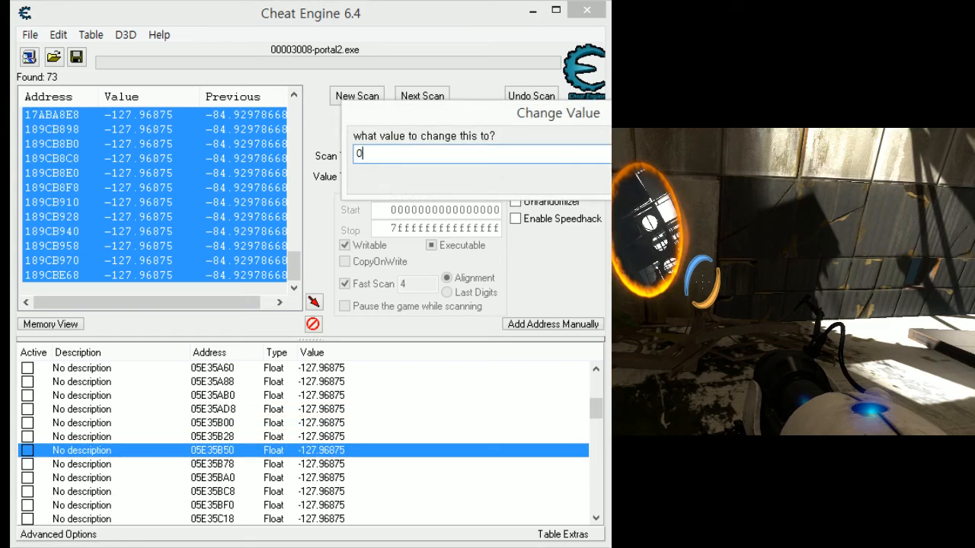
key("Return")
- Test addresses 05E35B78 and 05E35BA0 by setting each value to 0
double_click(338, 464)
type("0")
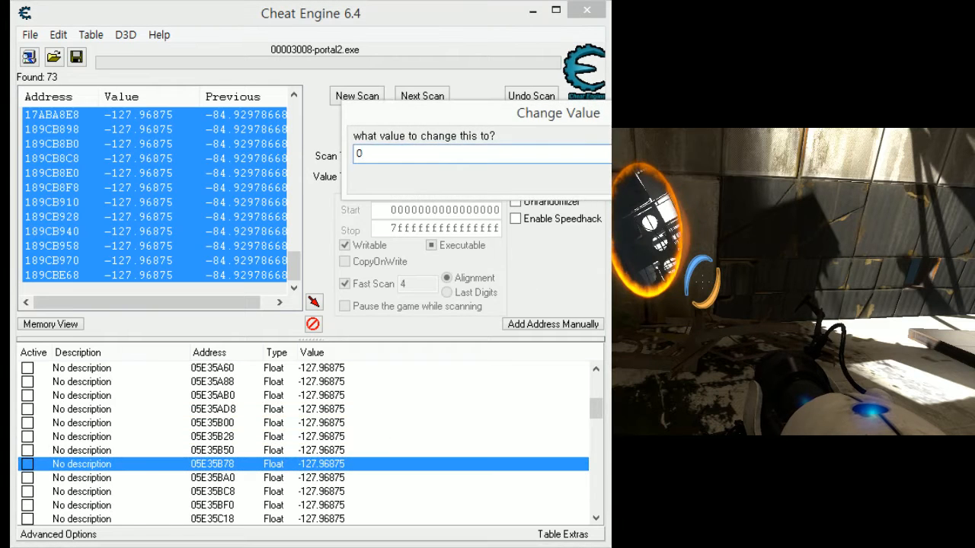
key("Return")
scroll(303, 448, "down", 1)
double_click(313, 437)
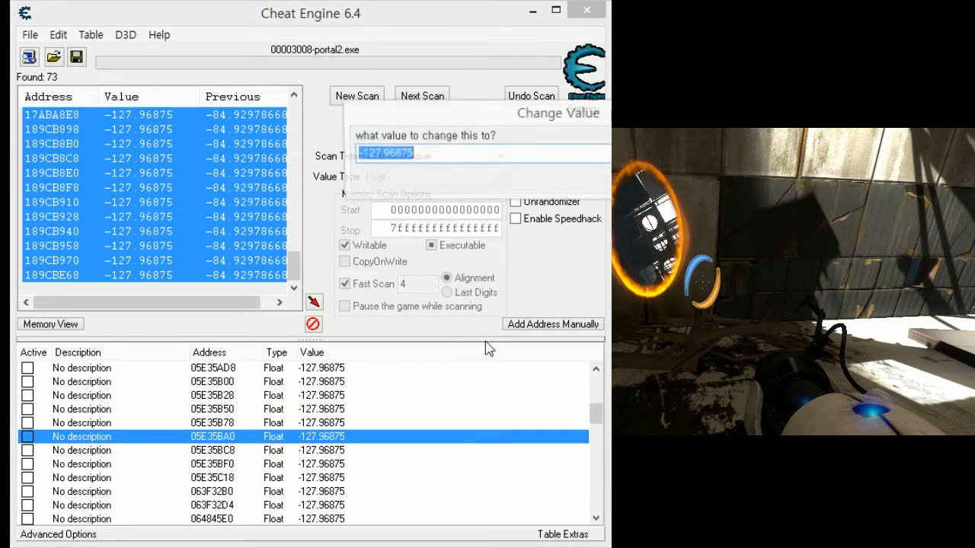
type("0")
key("Return")
- Test addresses 05E35BC8 and 05E35BF0 by setting each value to 0
double_click(326, 451)
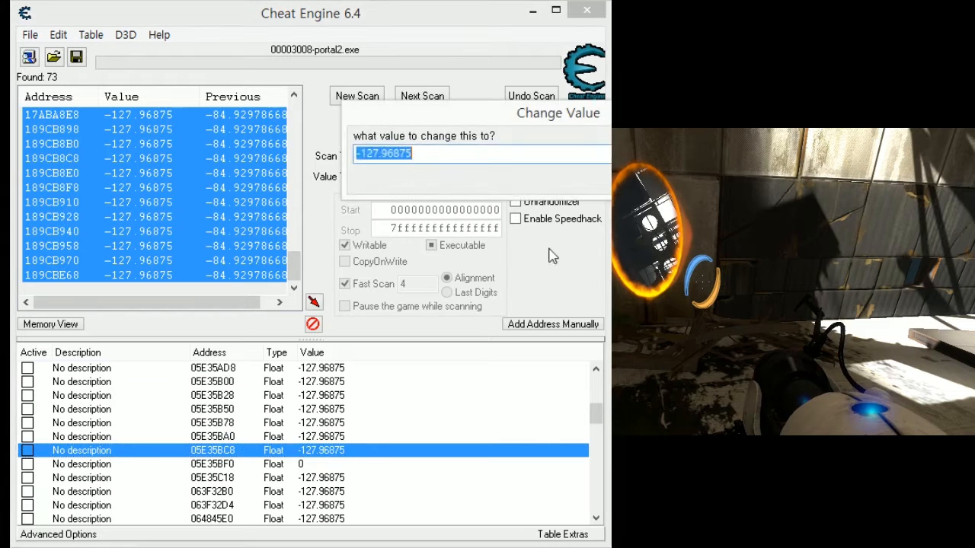
key("Return")
scroll(392, 415, "down", 2)
double_click(330, 381)
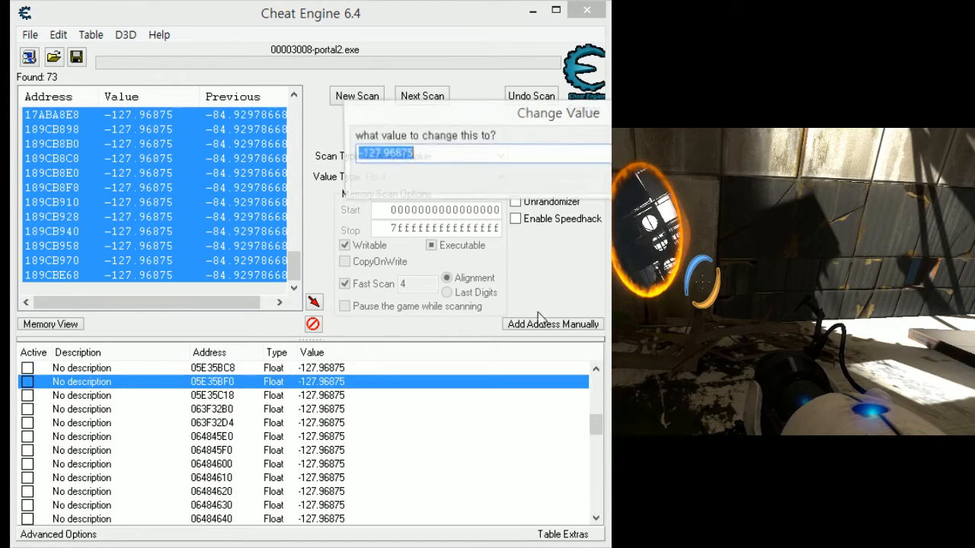
type("0")
key("Return")
- Test addresses 05E35C18 and 063F32B0 by setting each value to 0
double_click(336, 395)
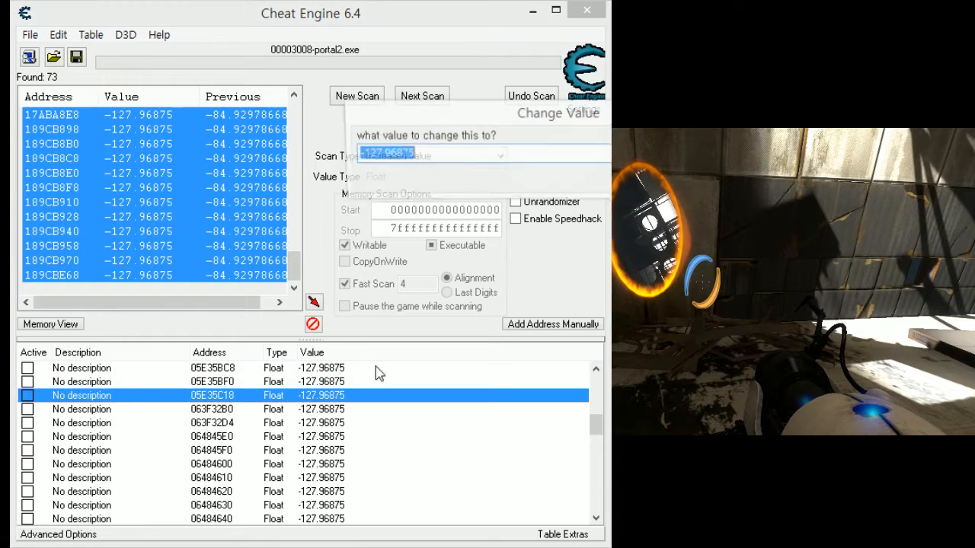
type("0")
key("Return")
double_click(320, 409)
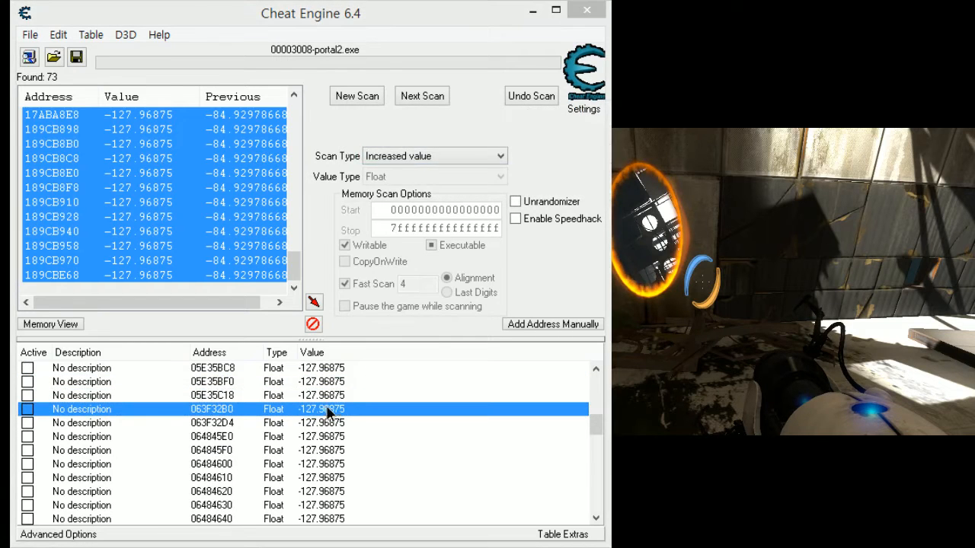
type("0")
key("Return")
- Test addresses 063F32D4 and 064845E0 by setting each value to 0
double_click(319, 436)
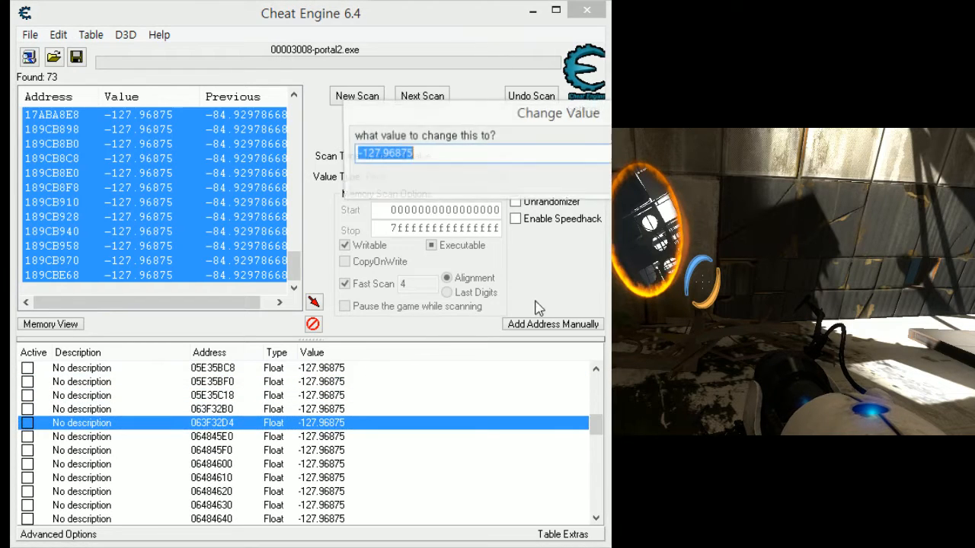
type("0")
key("Return")
double_click(328, 440)
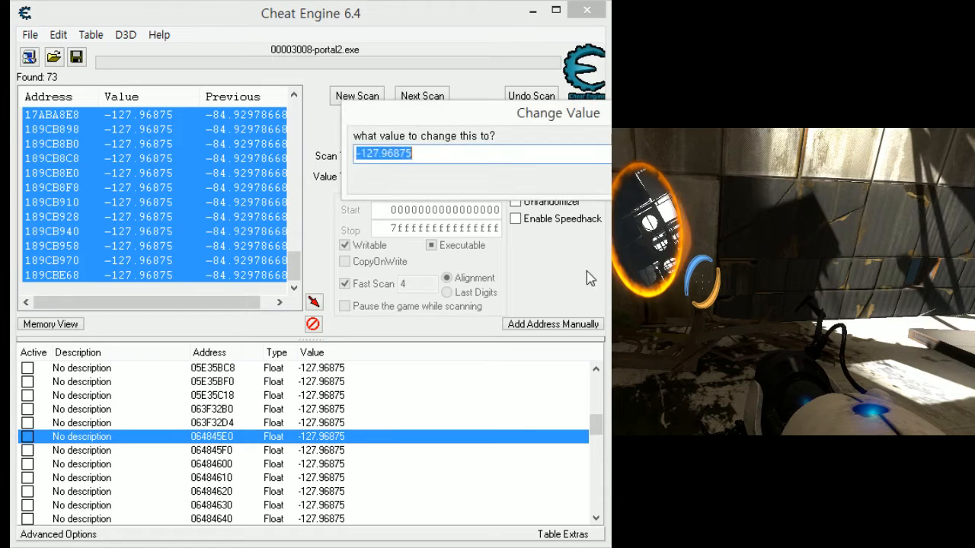
key("Return")
- Test addresses 064845F0 and 06484600 by setting each value to 0
double_click(320, 450)
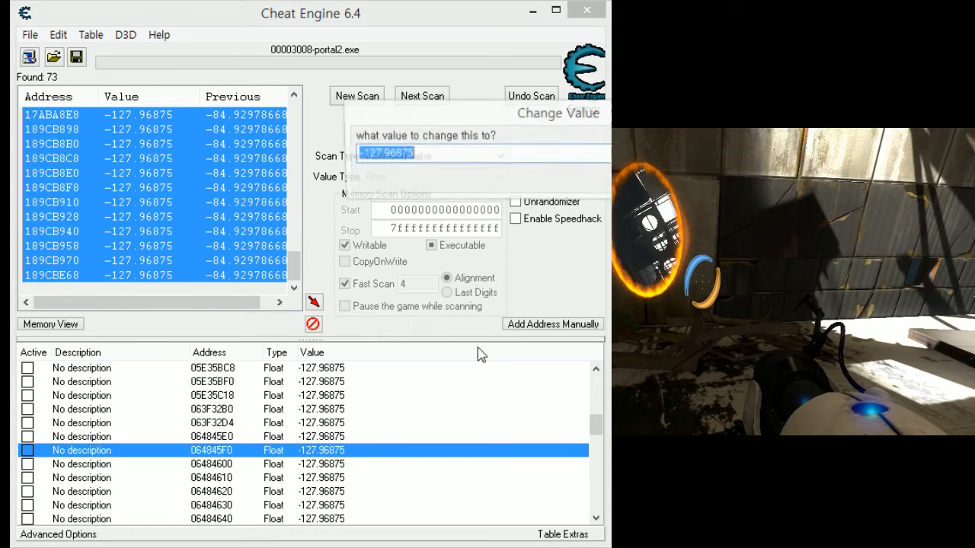
type("0")
key("Return")
scroll(314, 428, "down", 1)
double_click(312, 423)
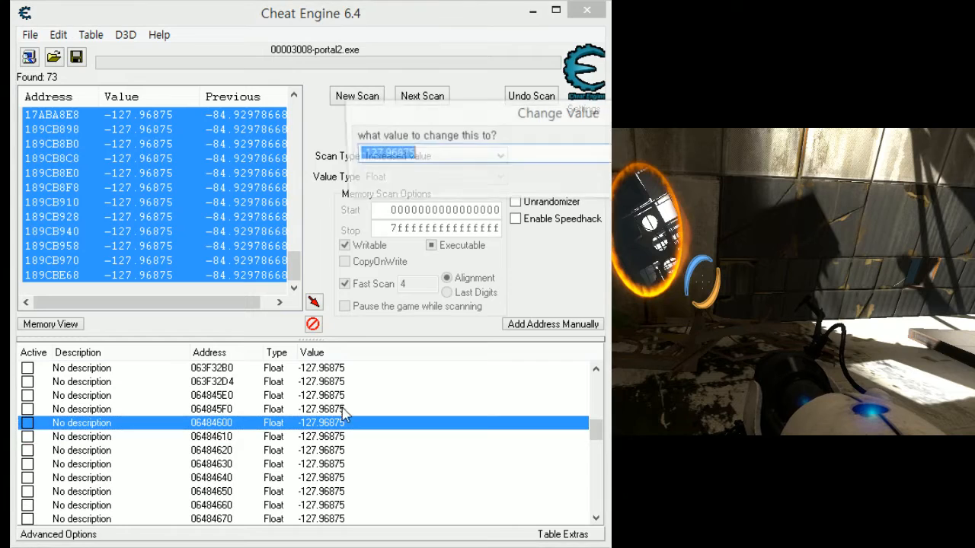
type("0")
key("Return")
- Test addresses 06484610 and 06484620 by setting each value to 0
left_click(321, 441)
double_click(320, 439)
type("0")
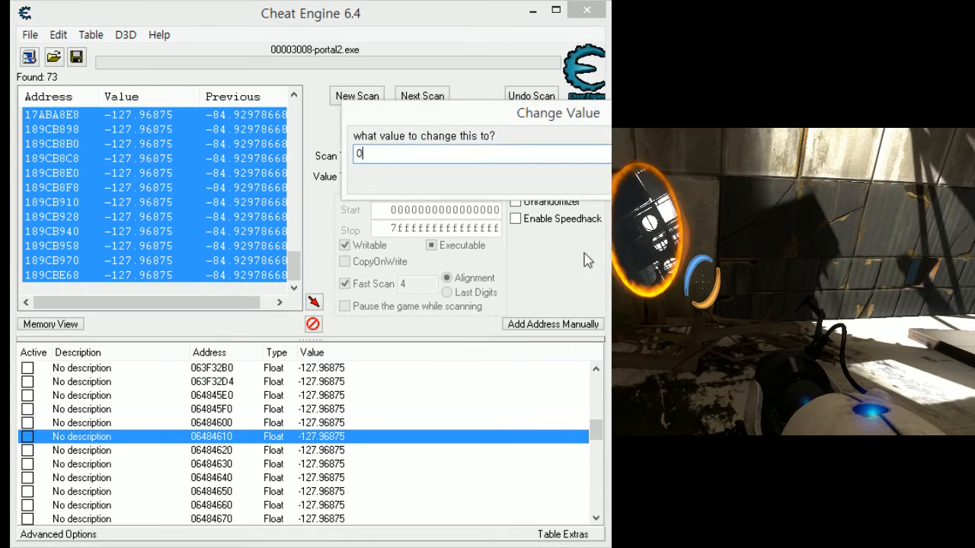
key("Return")
double_click(328, 450)
type("0")
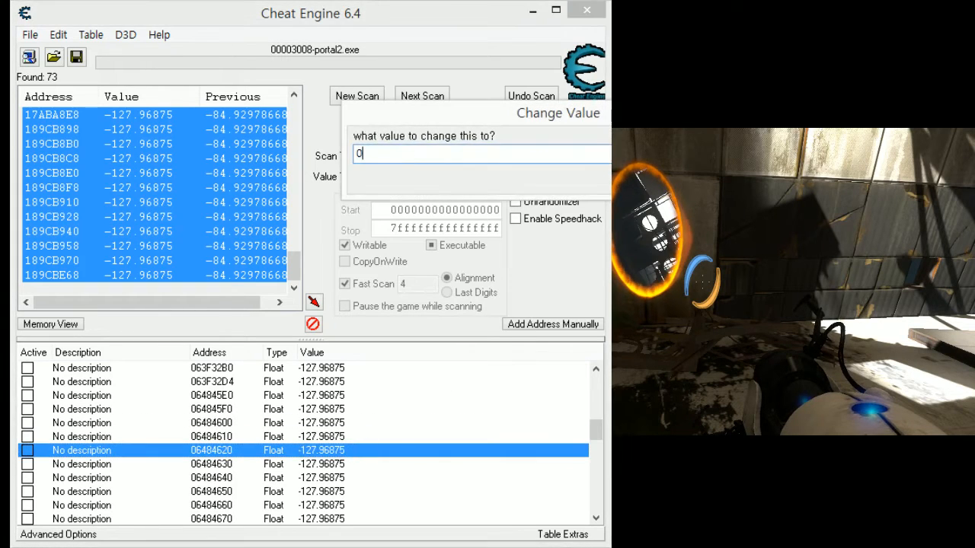
key("Return")
- Test addresses 06484630 and 06484640 by setting each value to 0
left_click(326, 464)
double_click(326, 464)
type("0")
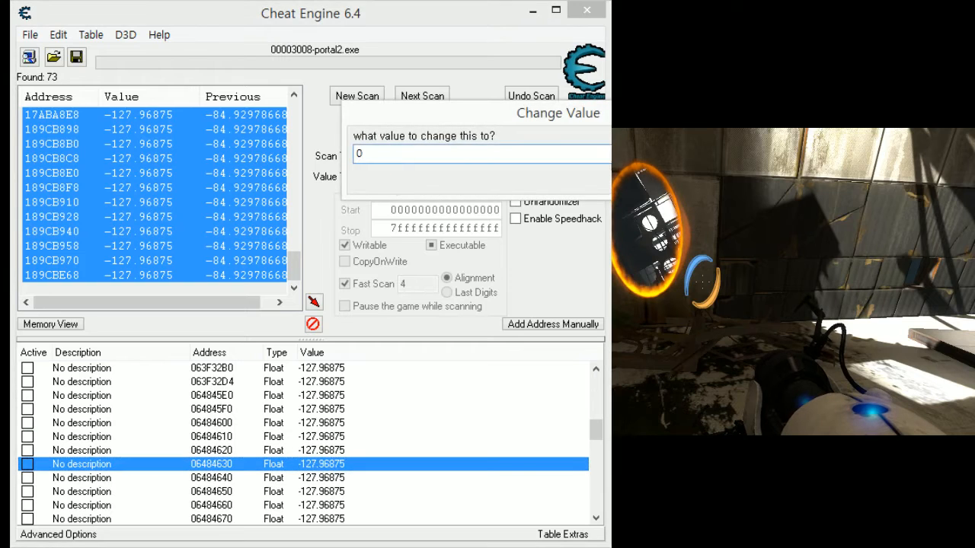
key("Return")
left_click(321, 478)
double_click(322, 477)
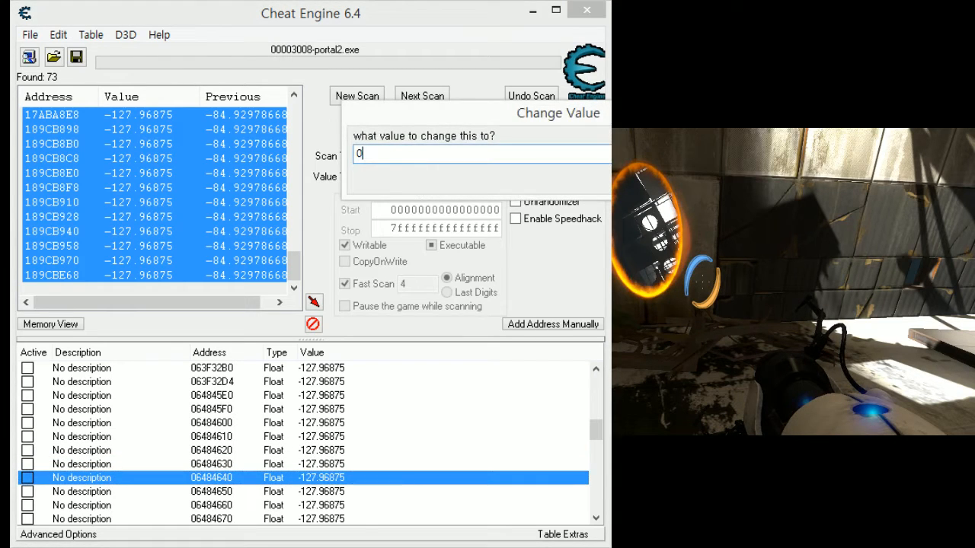
key("Return")
- Test addresses 06484650 and 06484660 by setting each value to 0
scroll(307, 477, "down", 1)
left_click(323, 450)
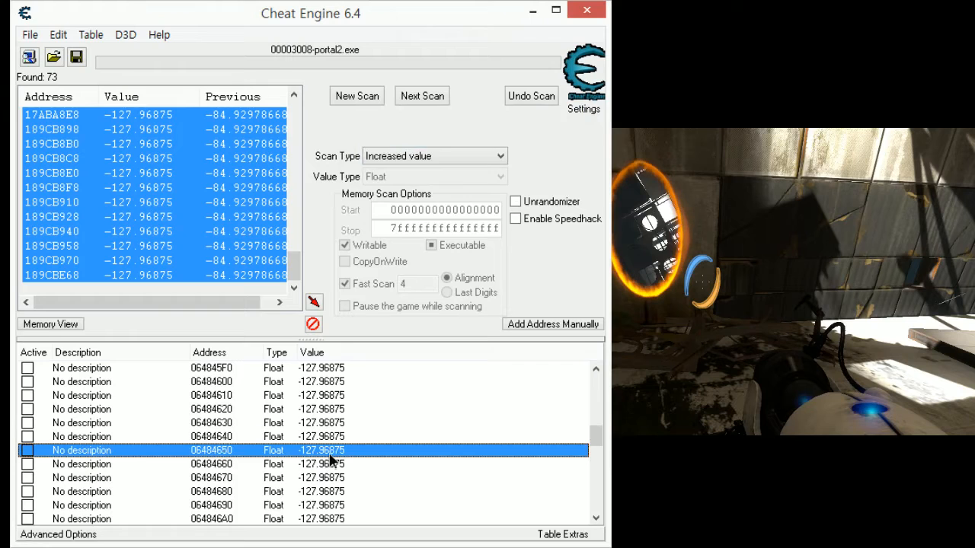
double_click(324, 450)
type("0")
key("Return")
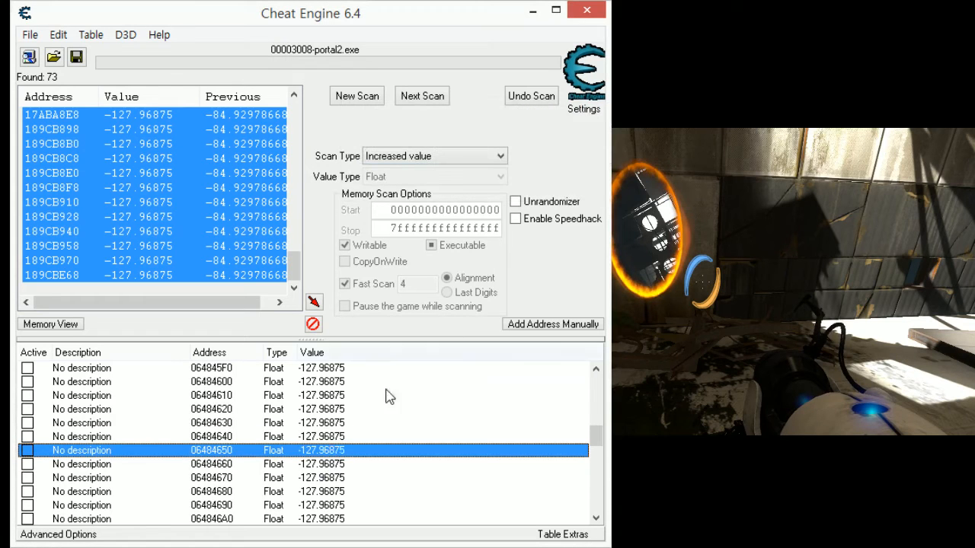
double_click(327, 465)
type("0")
key("Return")
- Test address 06484670 by setting its value to 0, and mark it with the description "!"
scroll(373, 450, "down", 1)
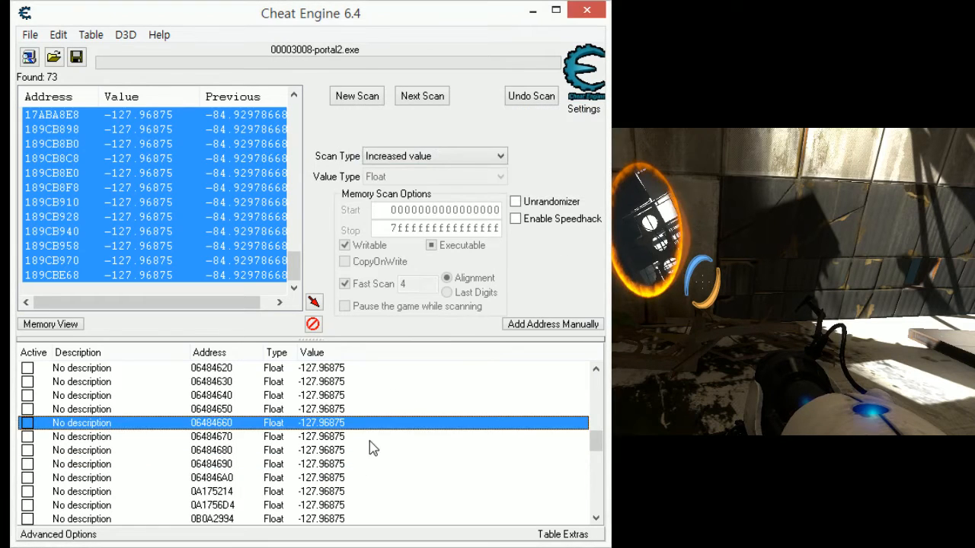
double_click(325, 442)
type("0")
key("Return")
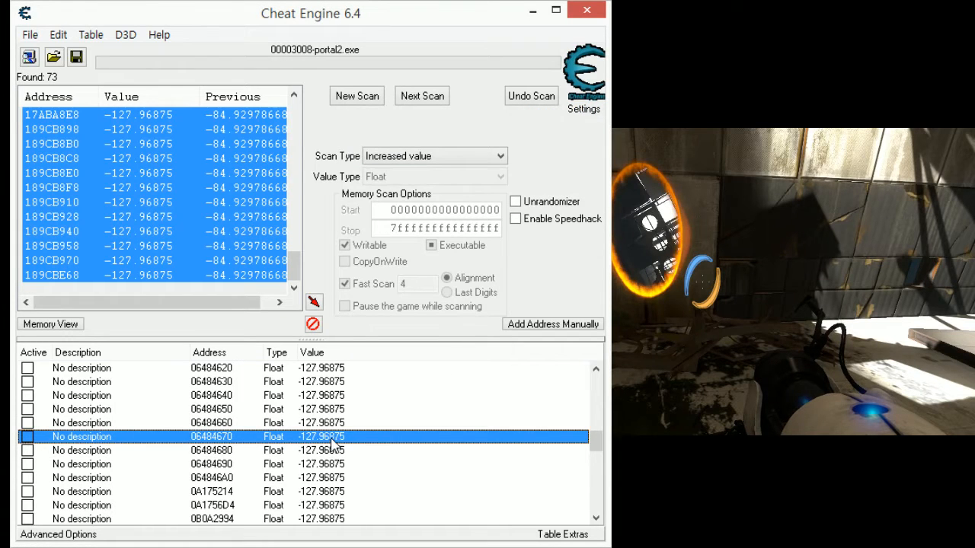
double_click(95, 441)
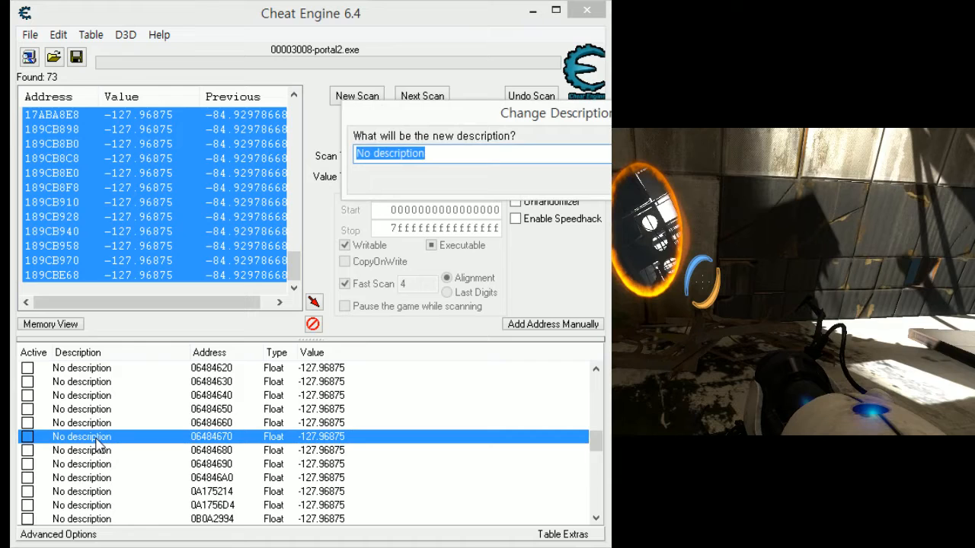
key("Return")
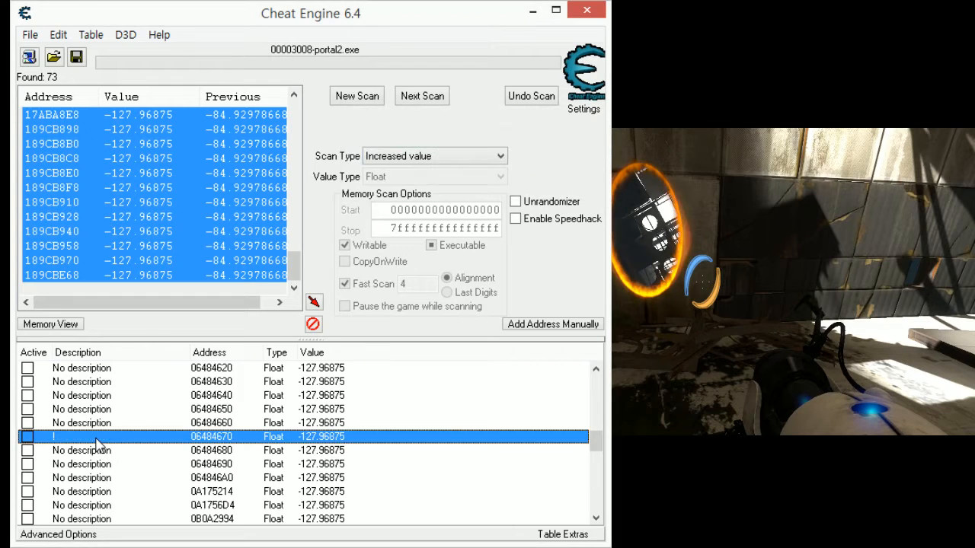
- Retest the marked address 06484670 by setting its value to 0 twice
left_click(347, 426)
double_click(337, 439)
type("0")
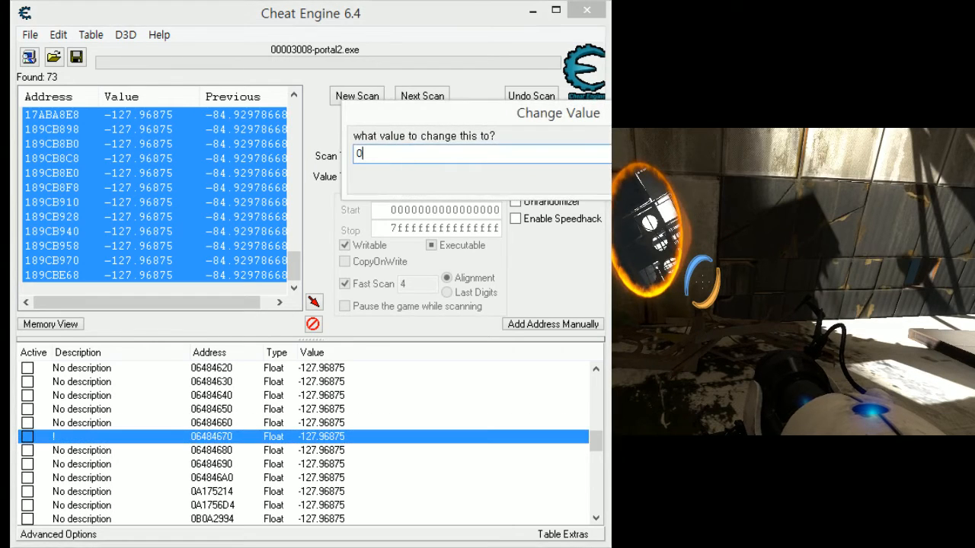
key("Return")
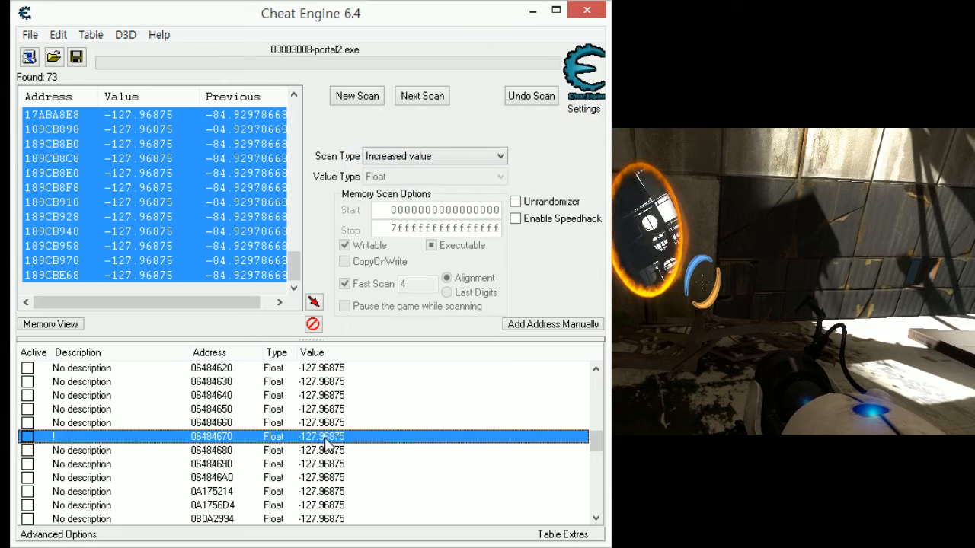
double_click(328, 440)
type("0")
key("Return")
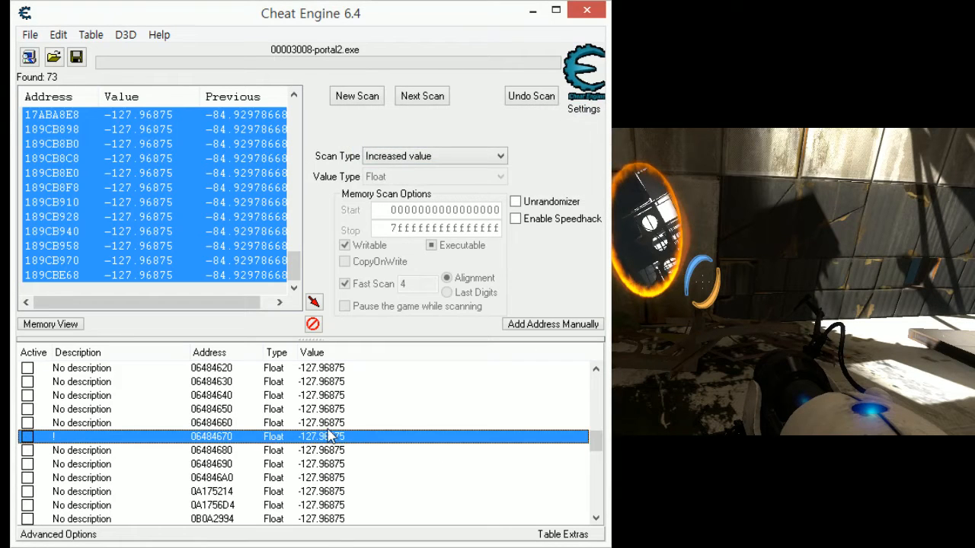
- Test the addresses on either side of the marked entry, 06484660 and 06484680, by setting each value to 0
double_click(328, 424)
type("0")
key("Return")
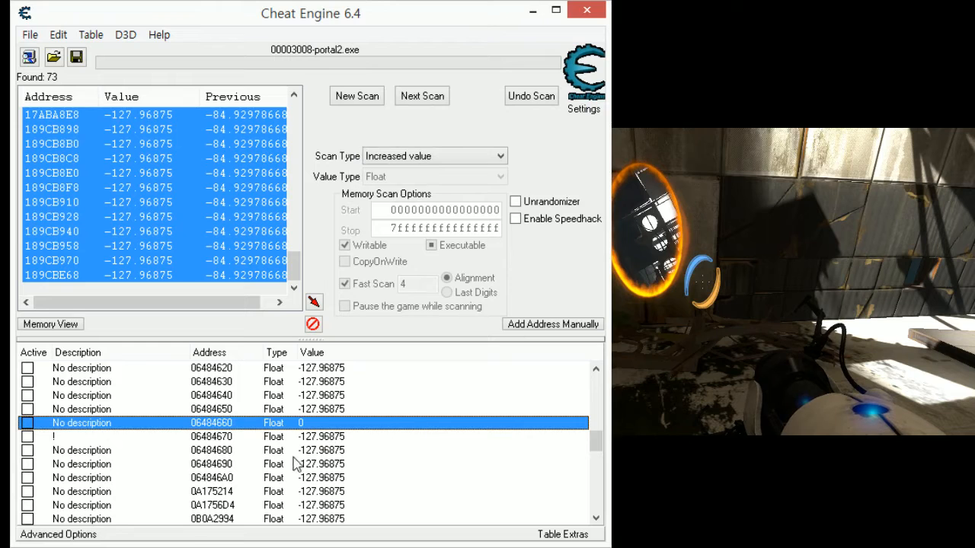
double_click(320, 450)
type("0")
key("Return")
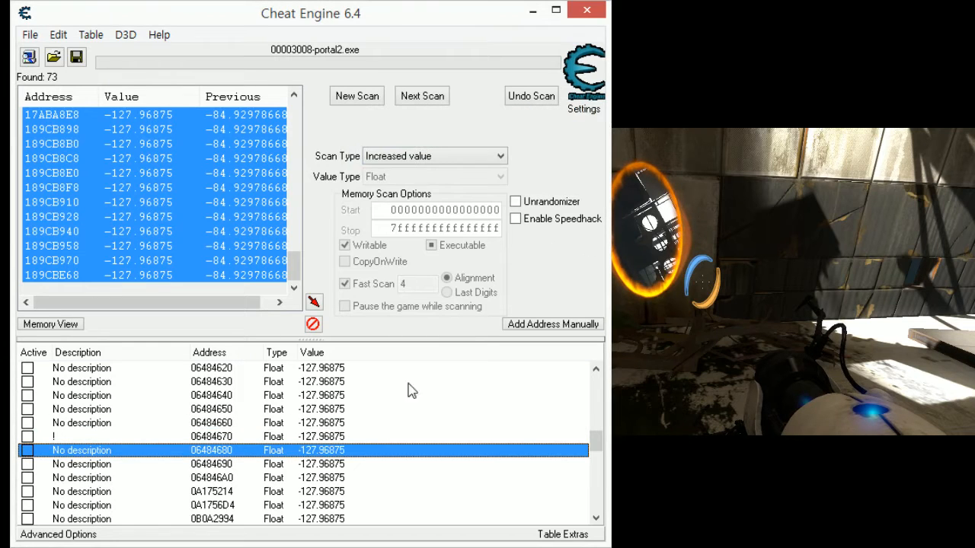
- Retest addresses 06484660 and 06484640 by setting each value to 0
double_click(338, 423)
type("0")
key("Return")
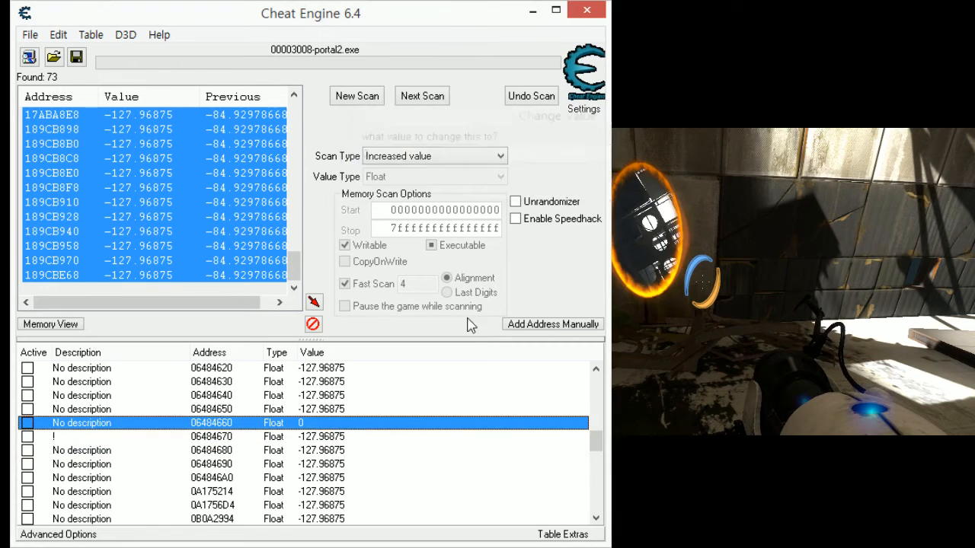
left_click(338, 398)
double_click(337, 401)
type("0")
key("Return")
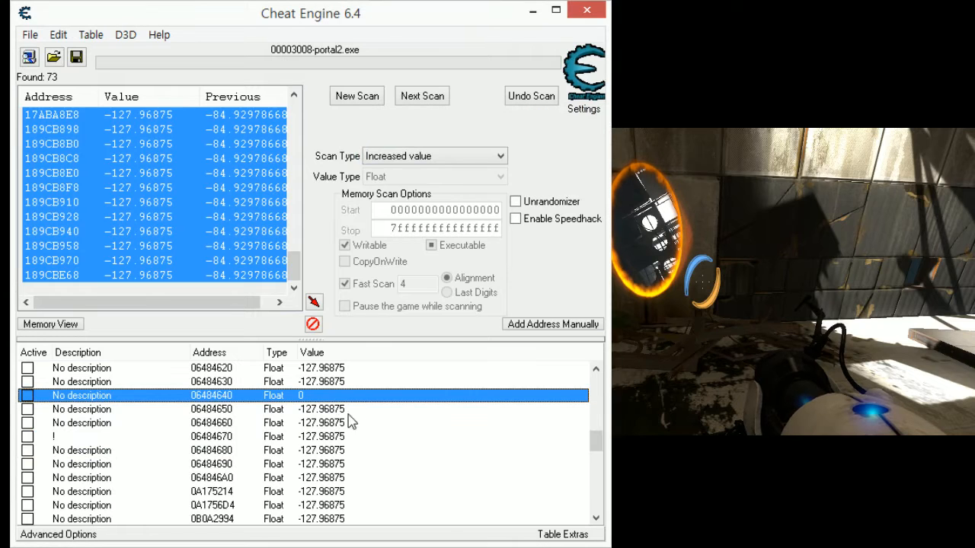
- Retest address 06484650 and the marked address 06484670 by setting each value to 0
left_click(338, 410)
double_click(338, 412)
type("0")
key("Return")
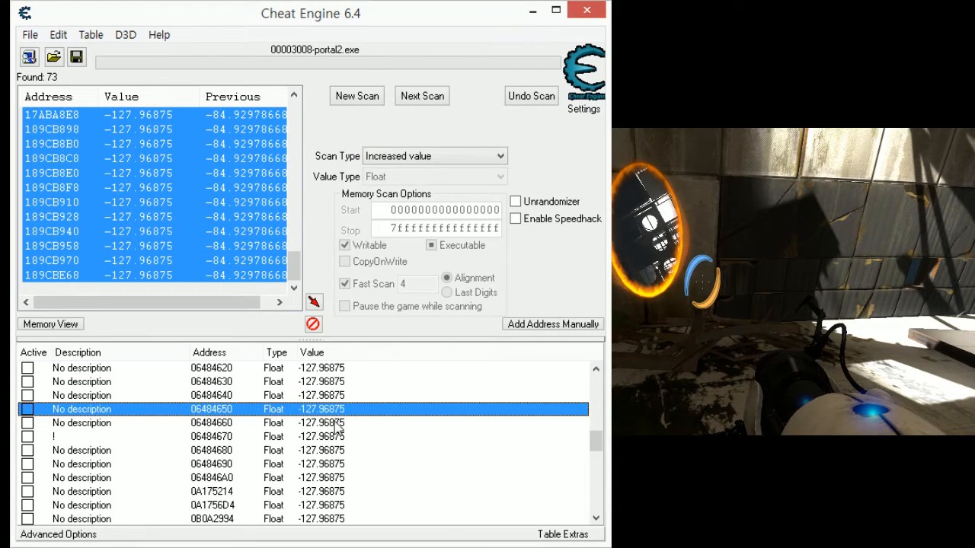
left_click(323, 436)
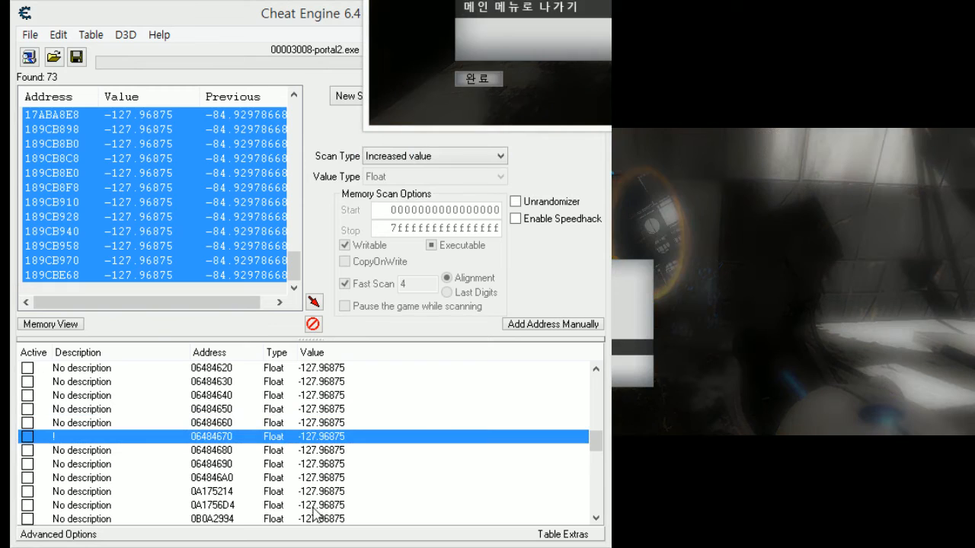
double_click(331, 437)
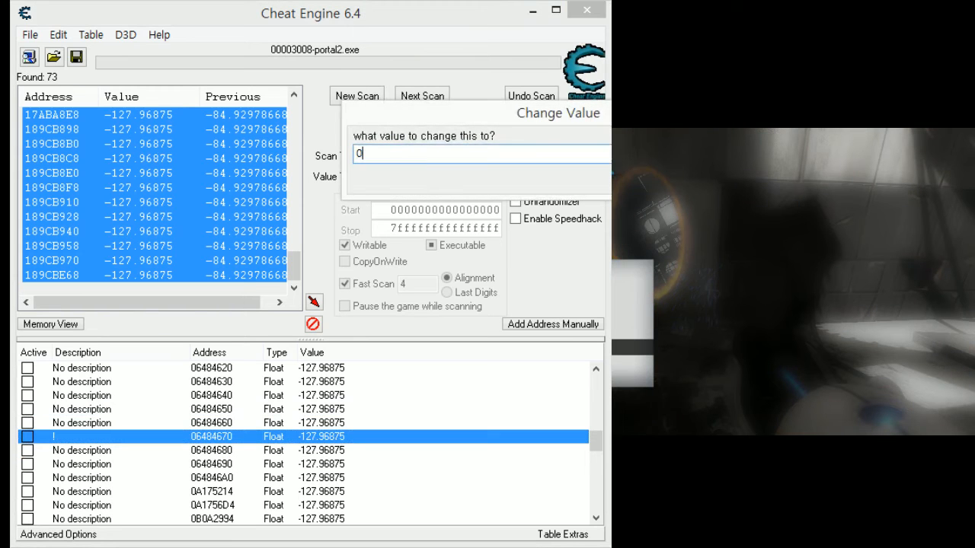
type("0")
key("Return")
- Switch to Portal 2, resume play and jump while facing the floor, and return to Cheat Engine
left_click(765, 357)
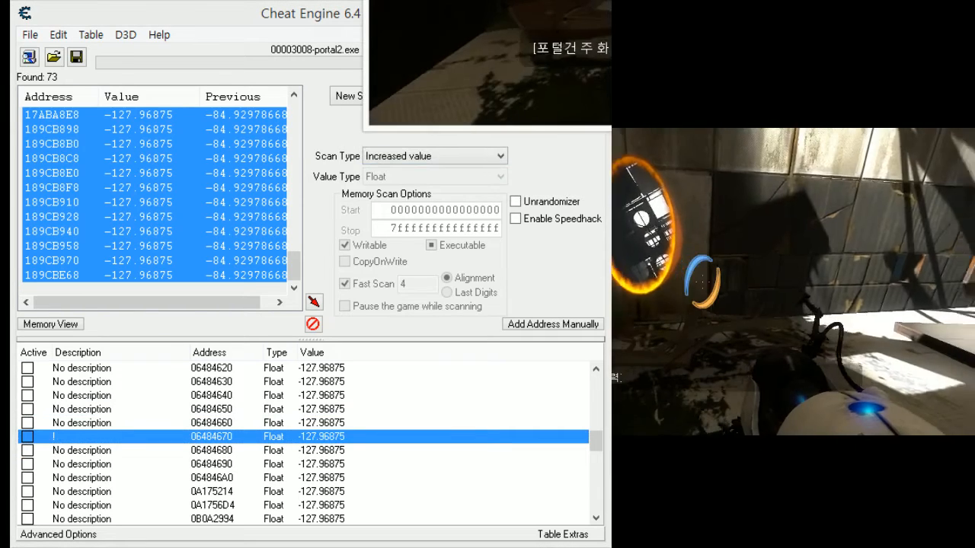
key("space")
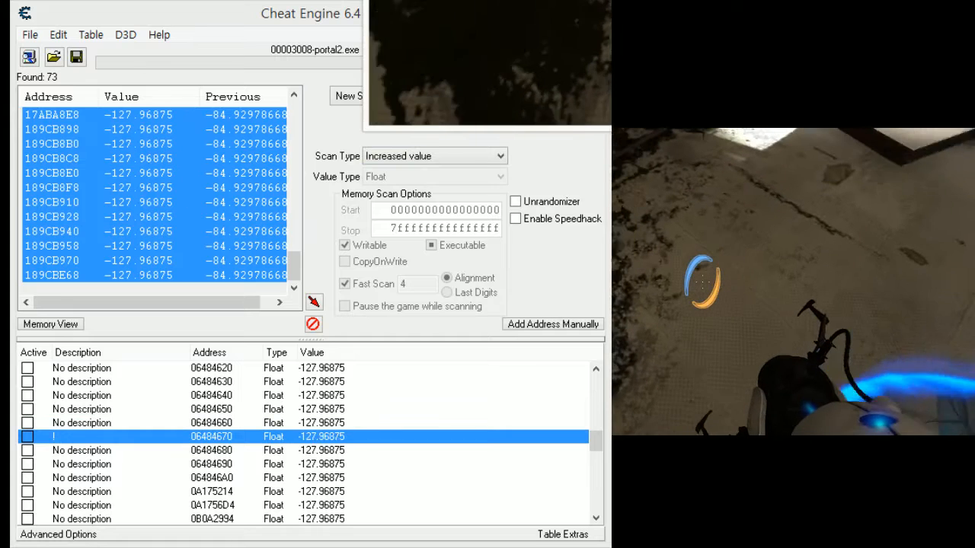
key("alt+Tab")
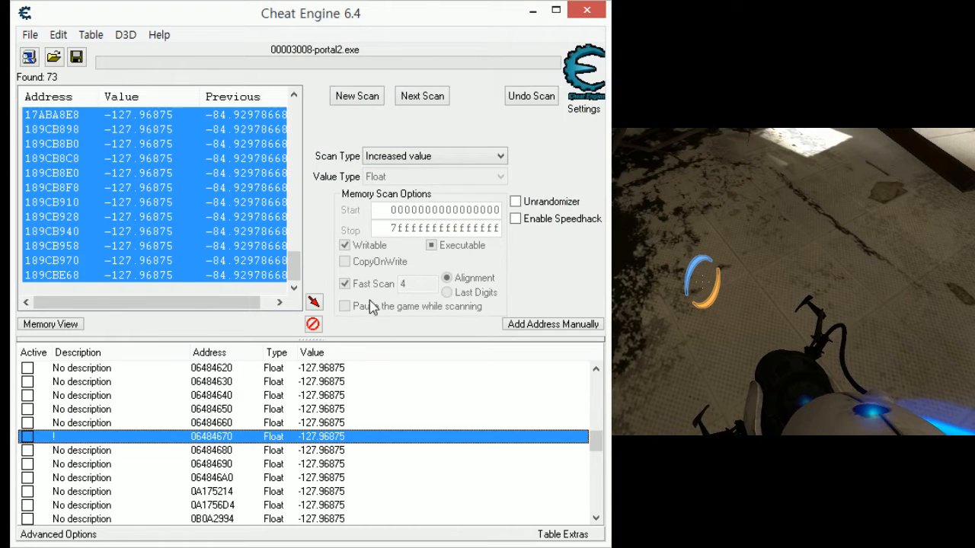
- With the floor in the game view, retest addresses 06484670 and 06484680 by setting each value to 0
double_click(338, 438)
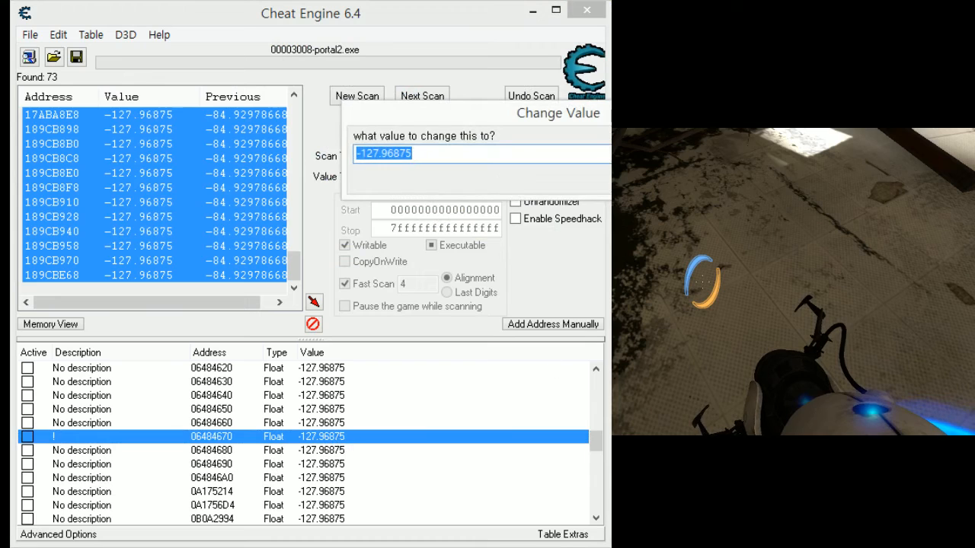
type("0")
key("Return")
double_click(306, 451)
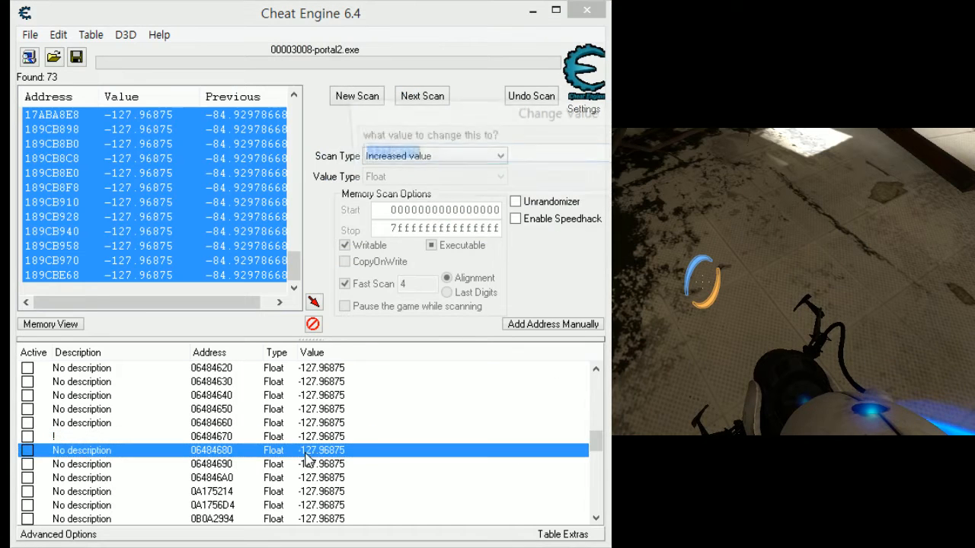
type("0")
key("Return")
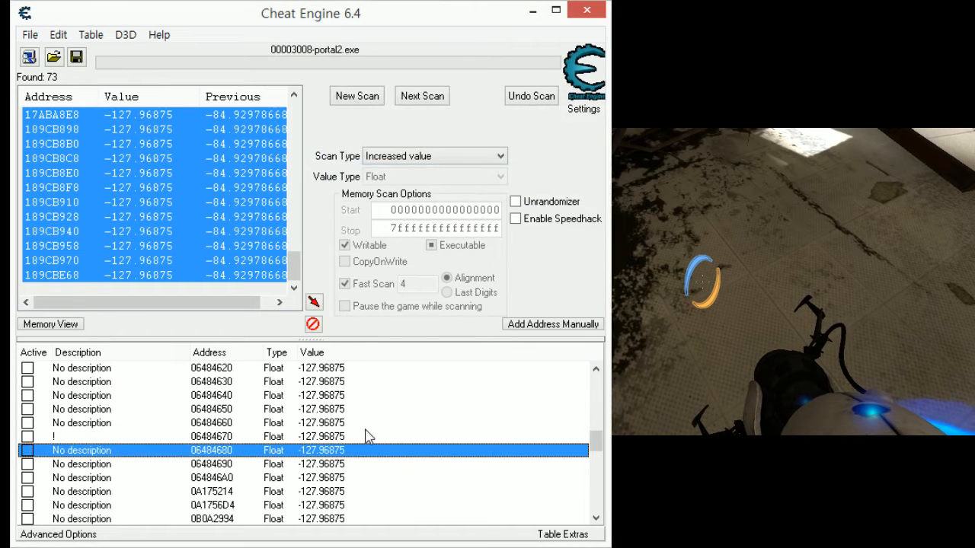
- Test addresses 06484690 and 064846A0 by setting each value to 0
double_click(316, 465)
type("0")
key("Return")
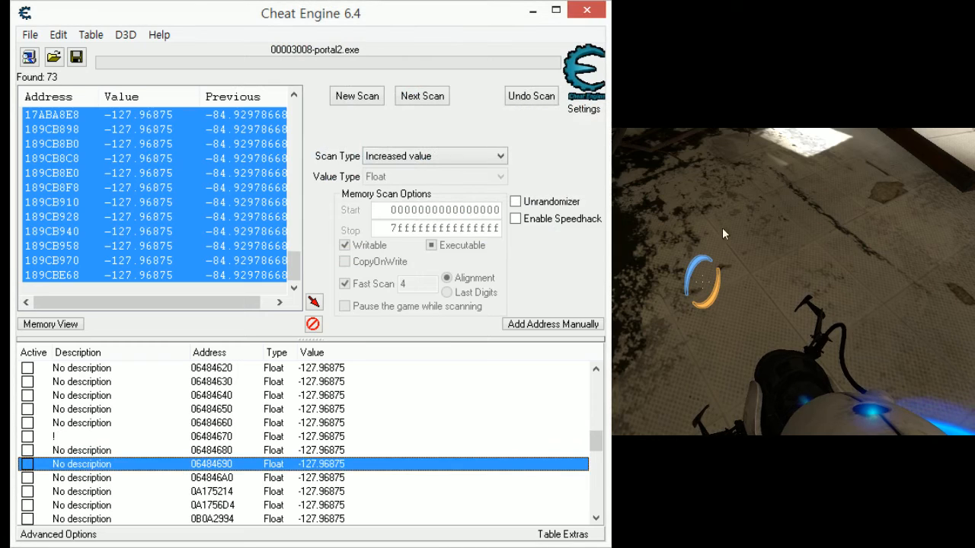
scroll(344, 467, "down", 1)
double_click(322, 439)
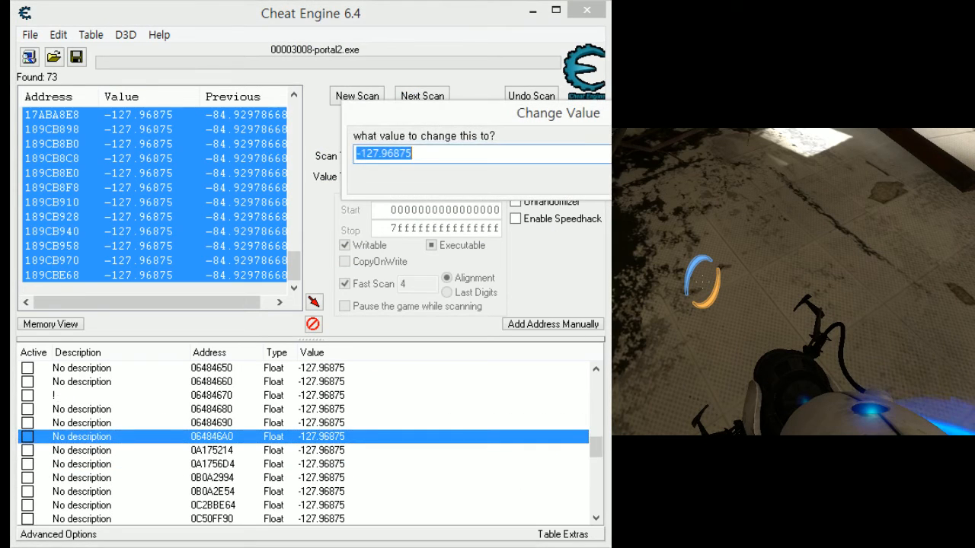
type("0")
key("Return")
- Test addresses 0A175214 and 0A1756D4 by setting each value to 0
double_click(363, 450)
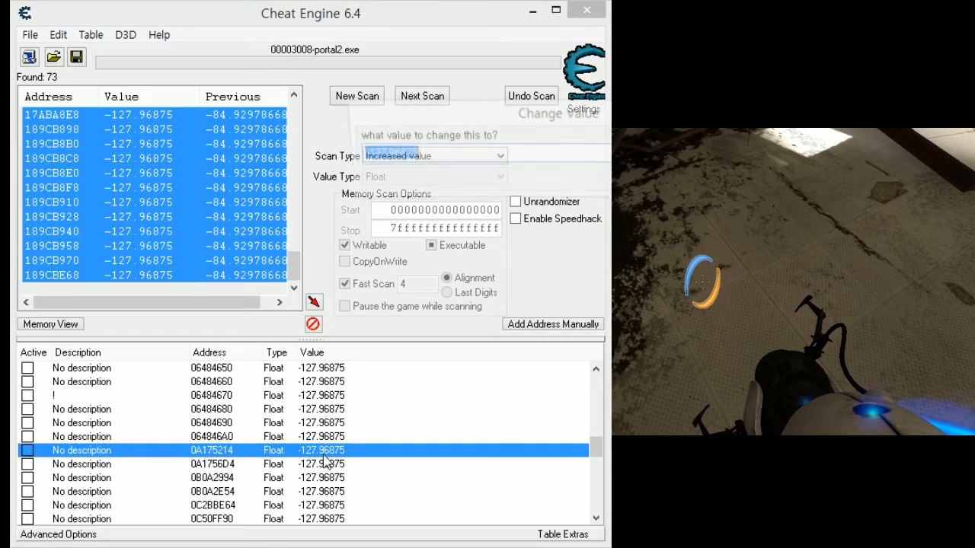
type("0")
key("Return")
scroll(335, 457, "down", 1)
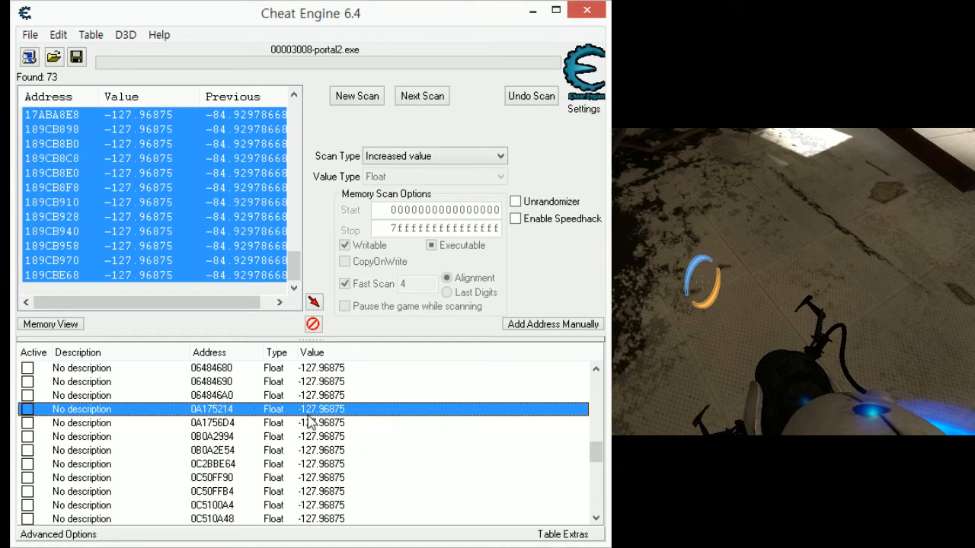
double_click(310, 424)
type("0")
key("Return")
- Test addresses 0B0A2994 and 0B0A2E54 by setting each value to 0
left_click(318, 440)
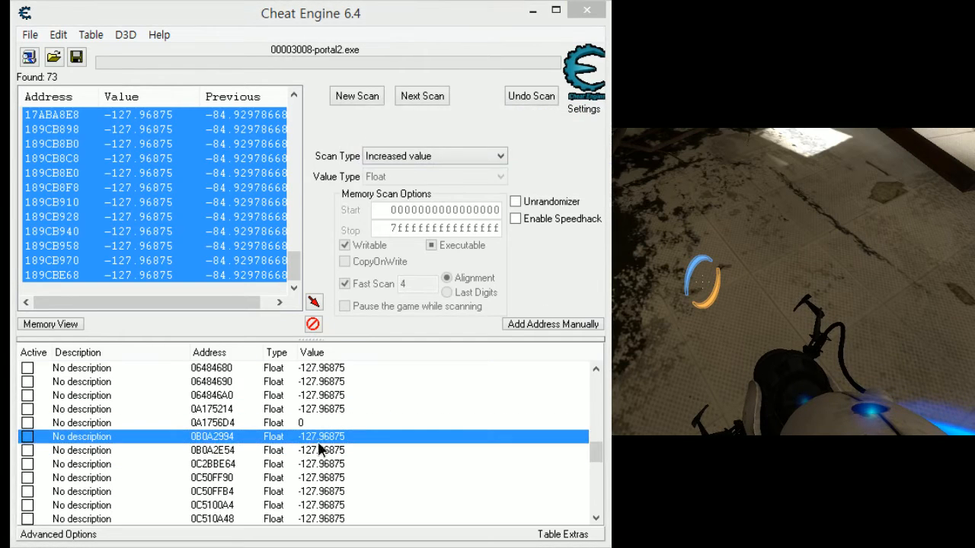
double_click(318, 441)
key("Return")
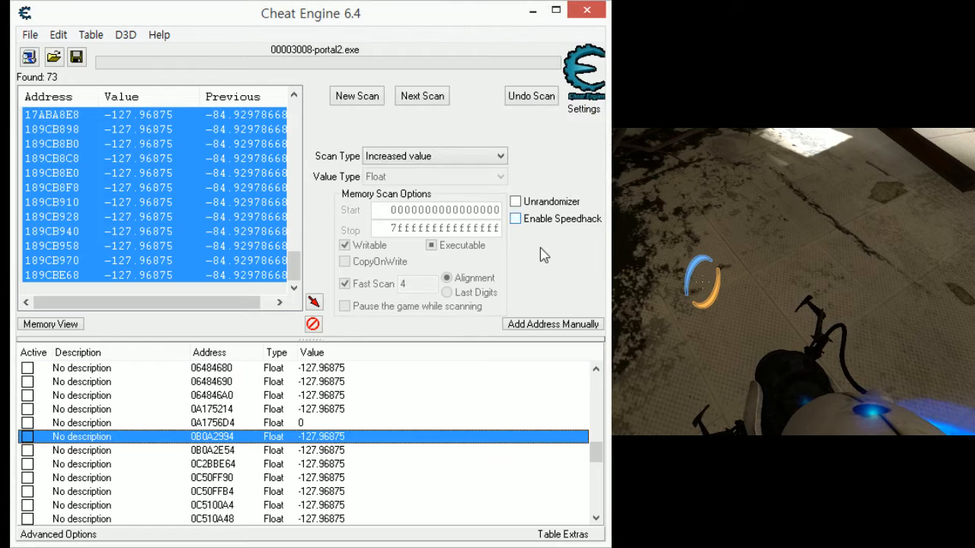
scroll(346, 428, "down", 1)
double_click(333, 410)
type("0")
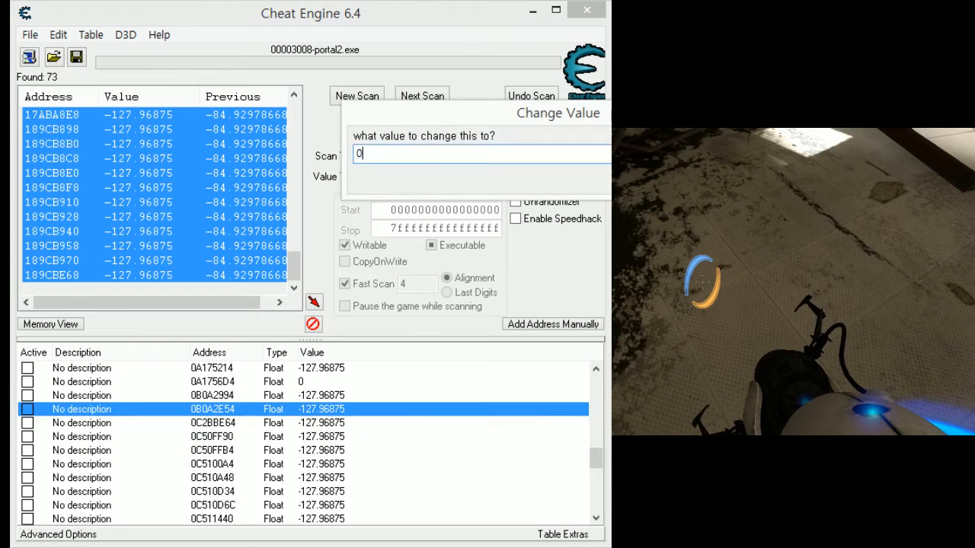
key("Return")
- Test addresses 0C2BBE64 and 0C50FF90 by setting each value to 0
scroll(358, 404, "down", 1)
double_click(355, 382)
type("0")
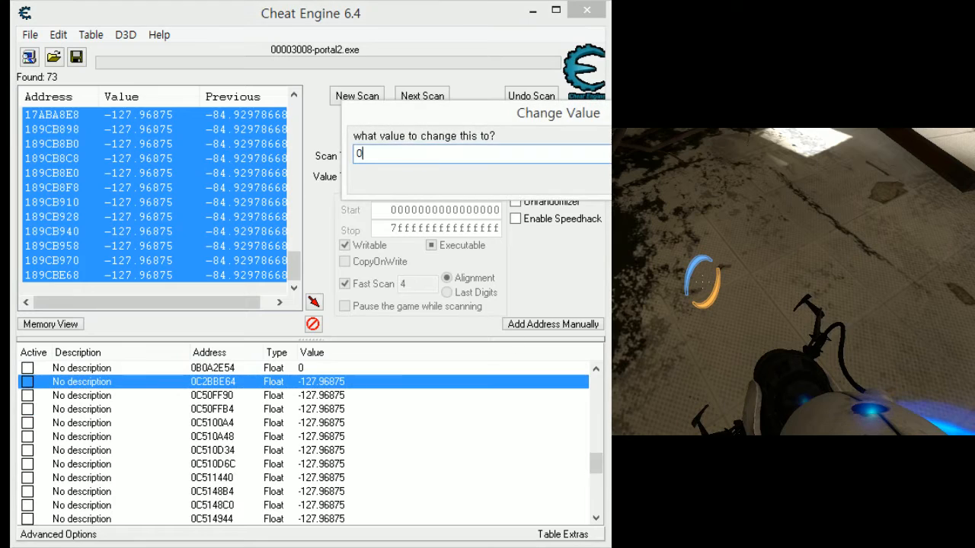
key("Return")
double_click(332, 396)
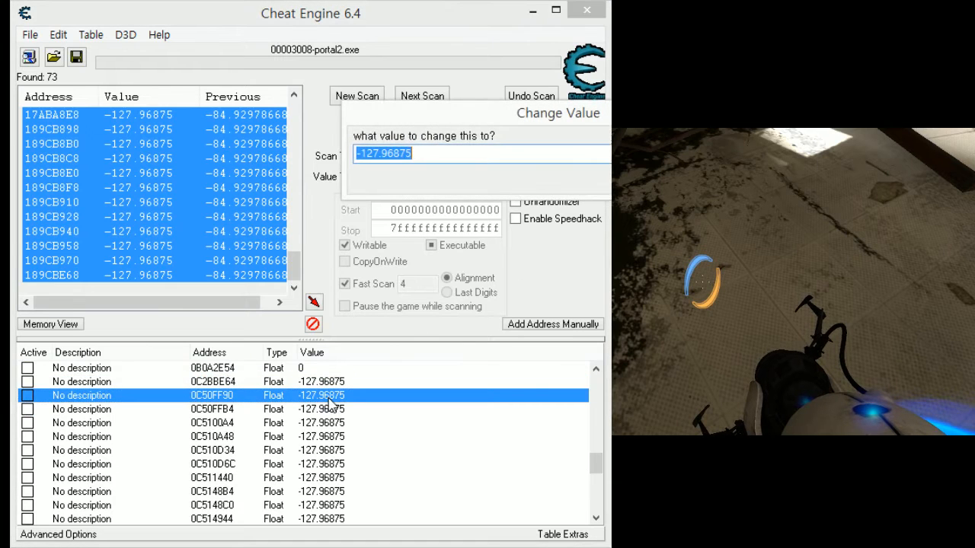
type("0")
key("Return")
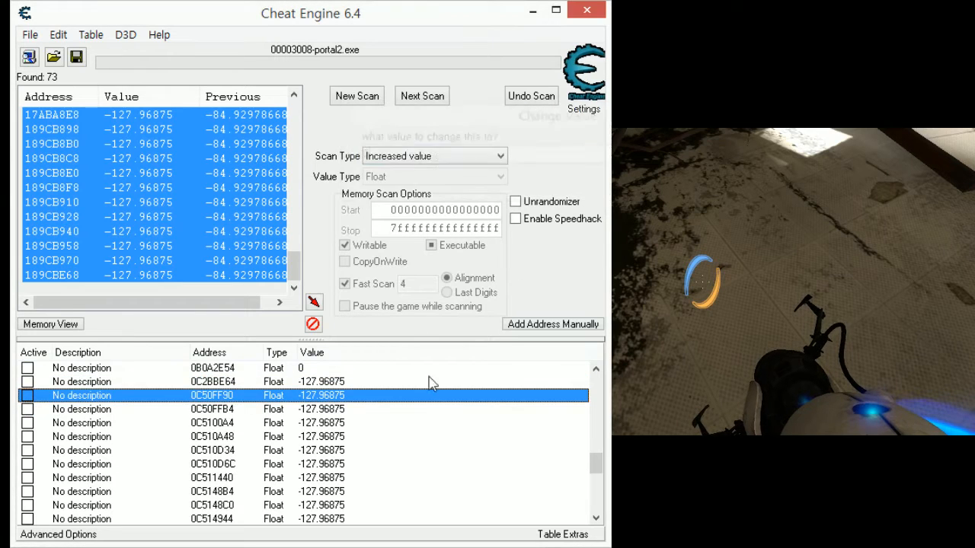
- Test addresses 0C50FFB4 and 0C5100A4 by setting each value to 0
double_click(339, 409)
type("0")
key("Return")
left_click(335, 438)
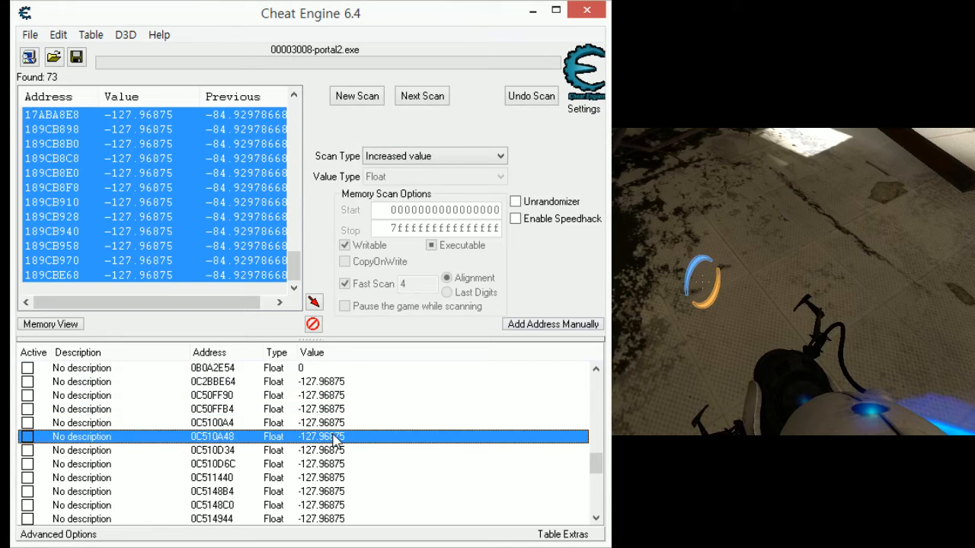
double_click(341, 424)
type("0")
key("Return")
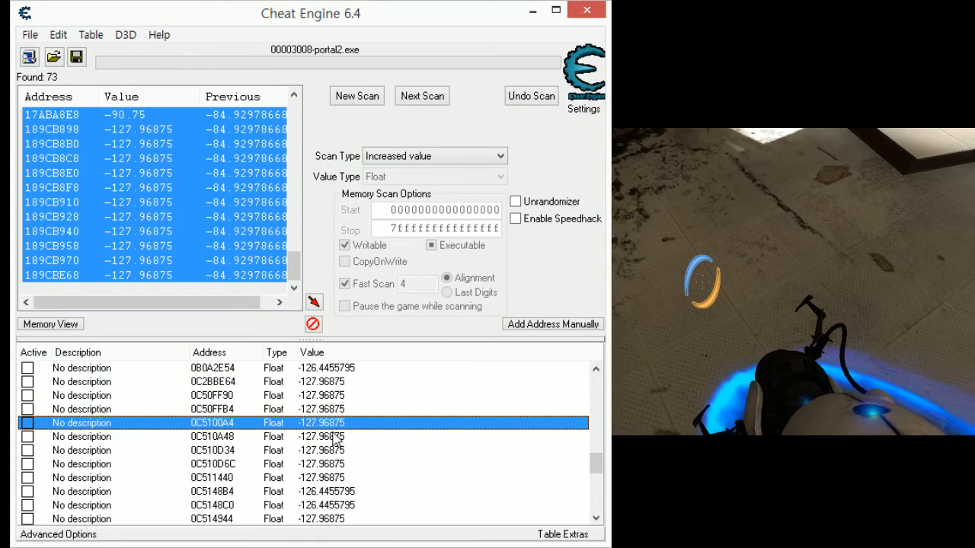
- Label address 0C5100A4 with the description "!" and retest it by changing its value
double_click(99, 425)
key("BackSpace")
type("!")
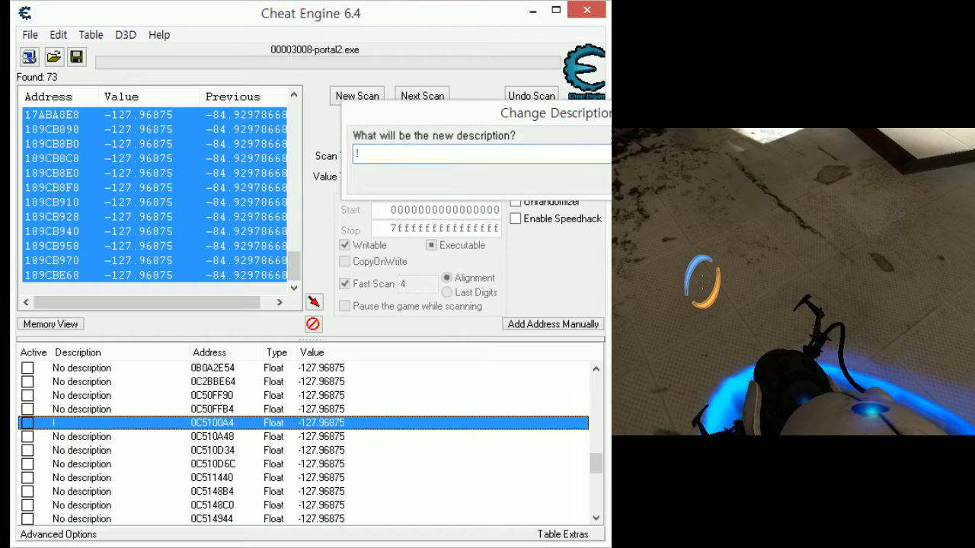
key("Return")
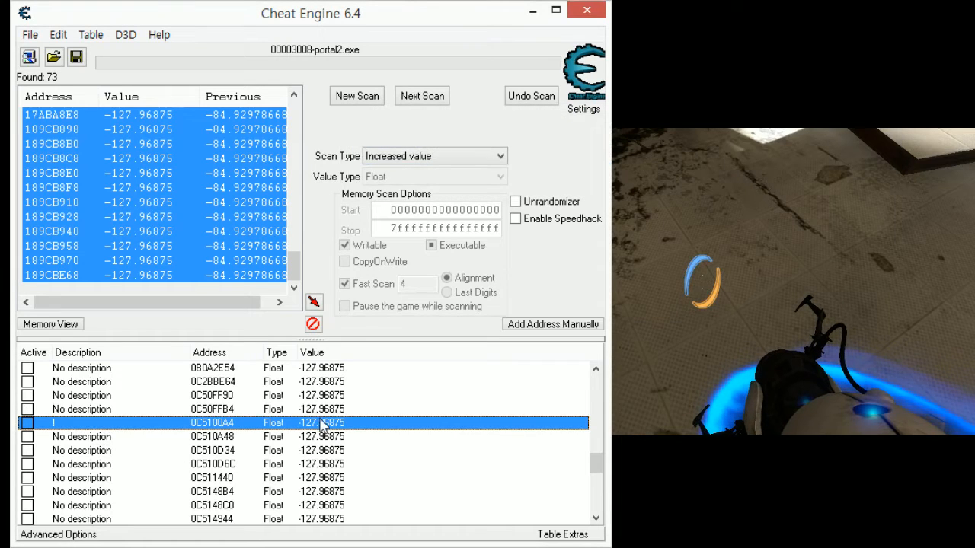
double_click(323, 425)
type("4")
key("Return")
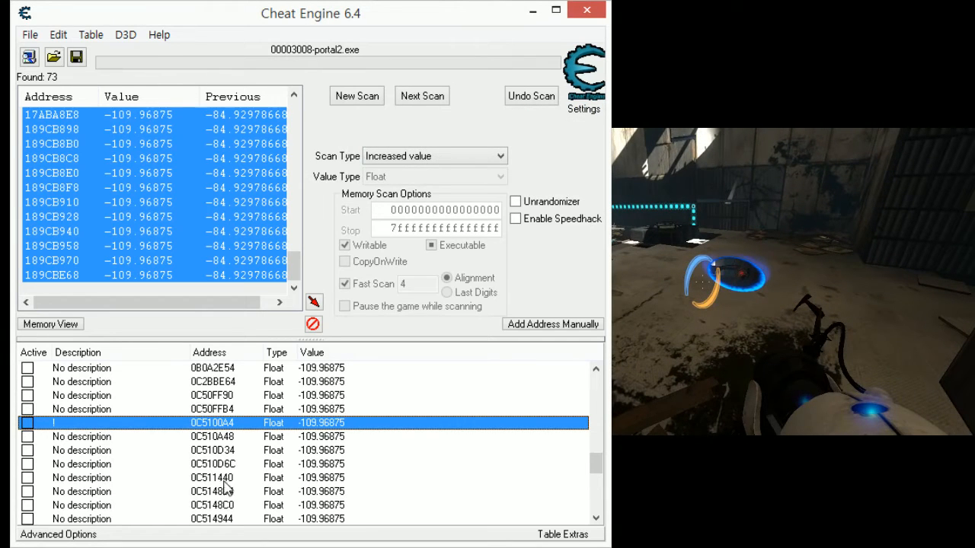
- Test addresses 0C510A48 and 0C510D34 by setting each value to 0
left_click(324, 440)
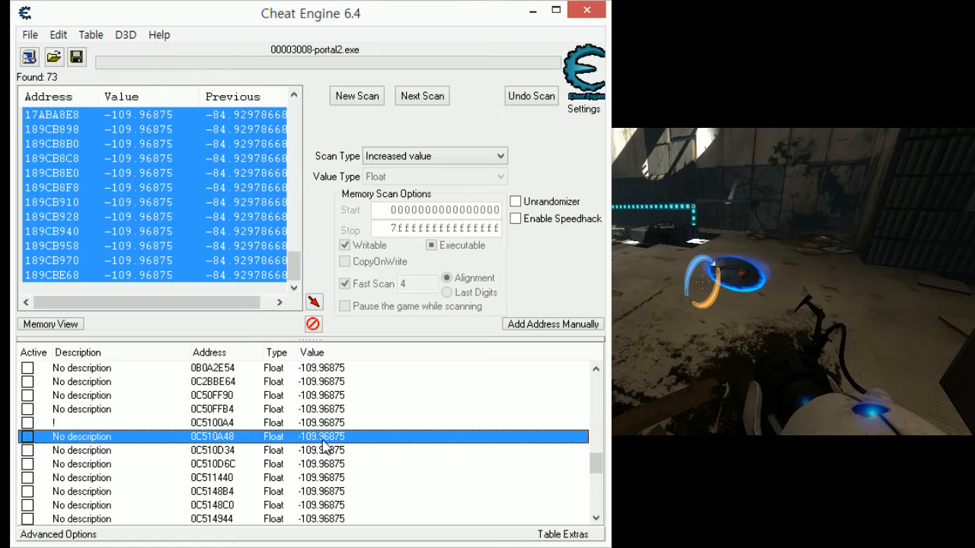
double_click(323, 440)
type("4")
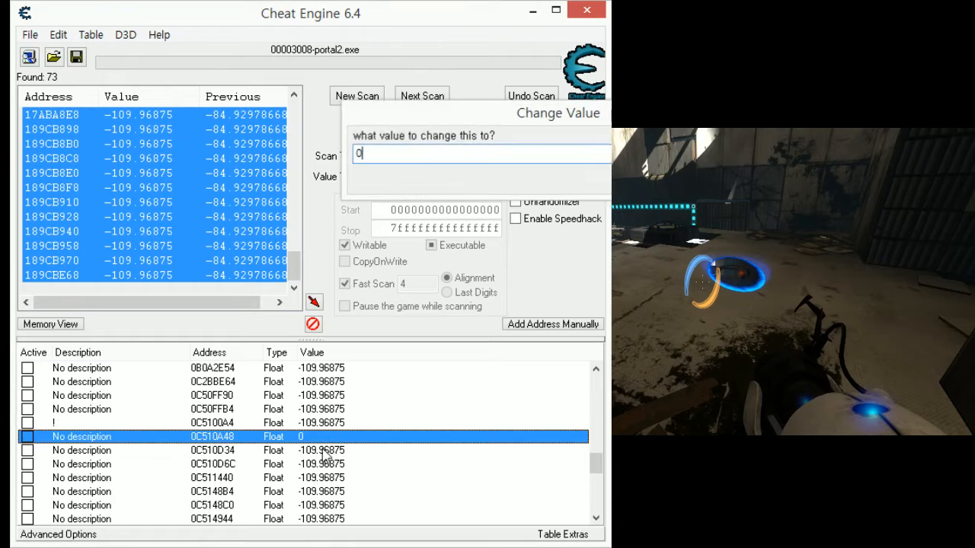
key("Return")
left_click(323, 454)
double_click(324, 453)
type("4")
key("Return")
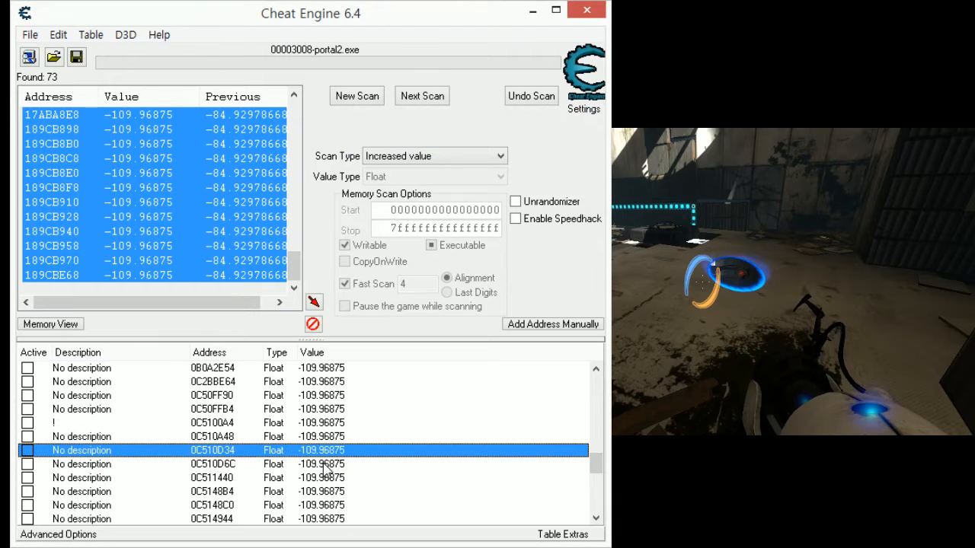
- Retest address 0C510D34 and set the value of address 0C510D6C to 0
key("Up")
scroll(245, 451, "down", 2)
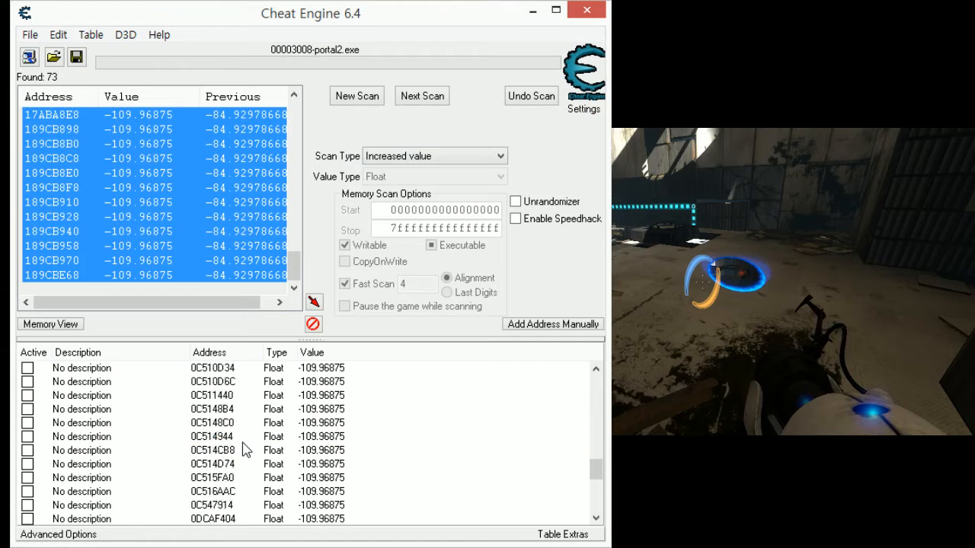
scroll(245, 451, "up", 2)
double_click(320, 455)
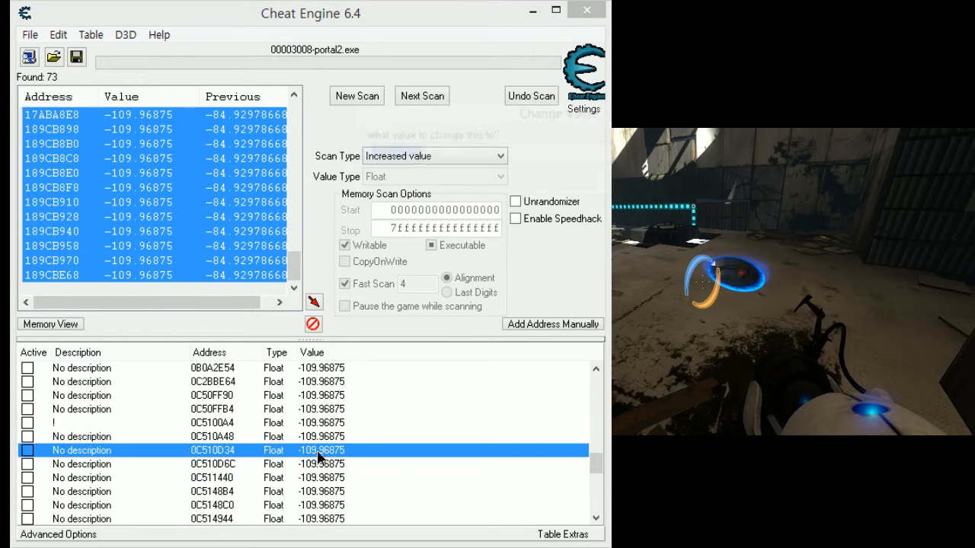
key("Return")
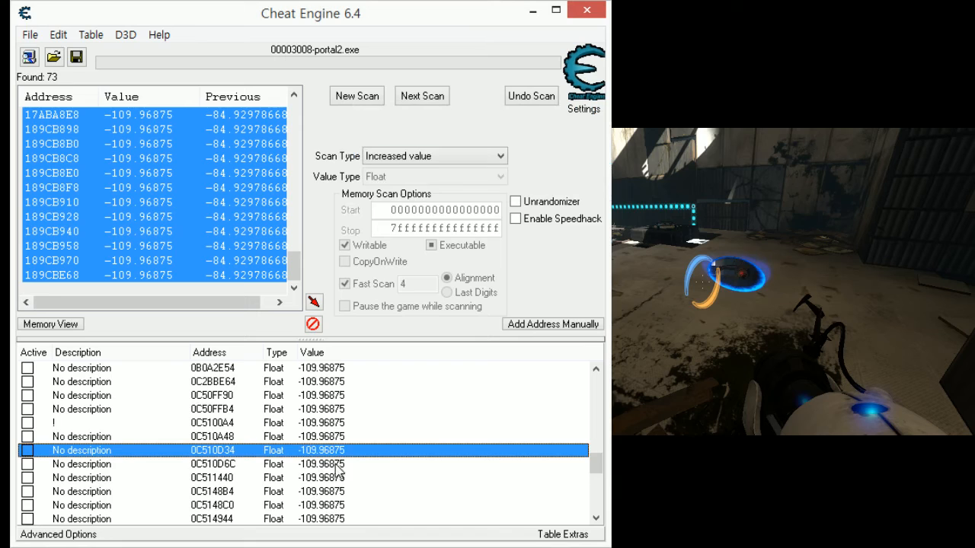
double_click(336, 466)
type("0")
key("Return")
- Test addresses 0C511440 and 0C5148B4 by setting each value to 0
double_click(329, 478)
type("0")
key("Return")
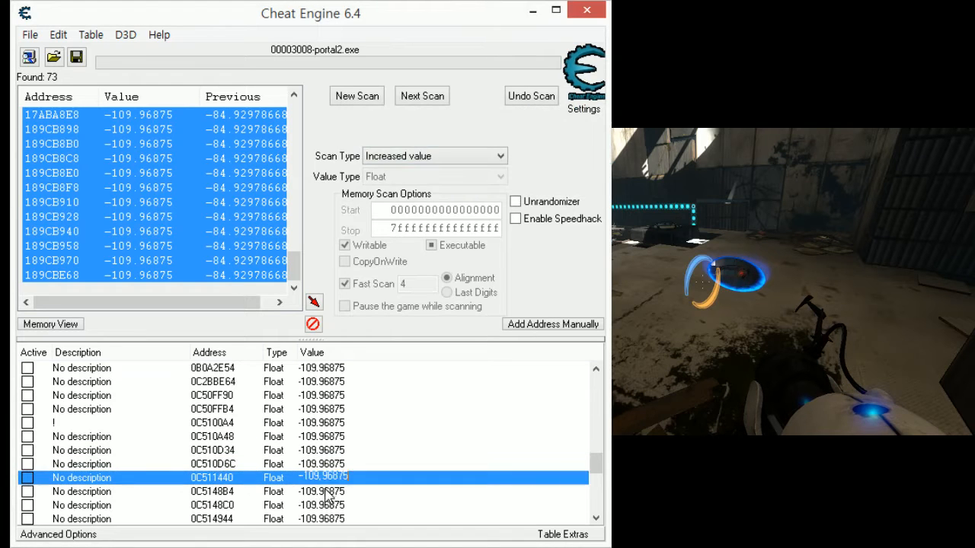
double_click(326, 493)
type("0")
key("Return")
- Test addresses 0C5148C0 and 0C514944 by setting each value to 0
scroll(326, 495, "down", 1)
double_click(327, 468)
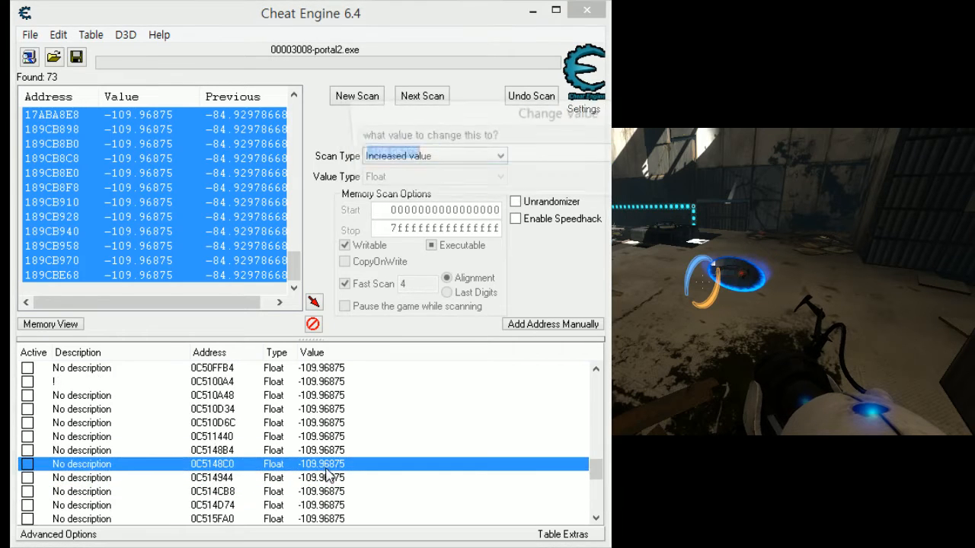
type("0")
key("Return")
double_click(329, 477)
type("0")
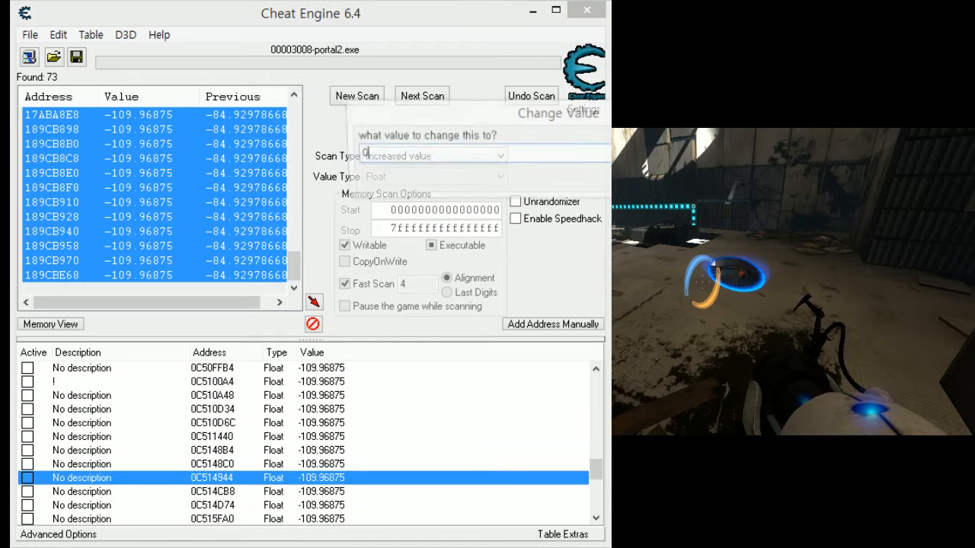
key("Return")
- Test address 0C514D74 by setting its value to 0
left_click(323, 506)
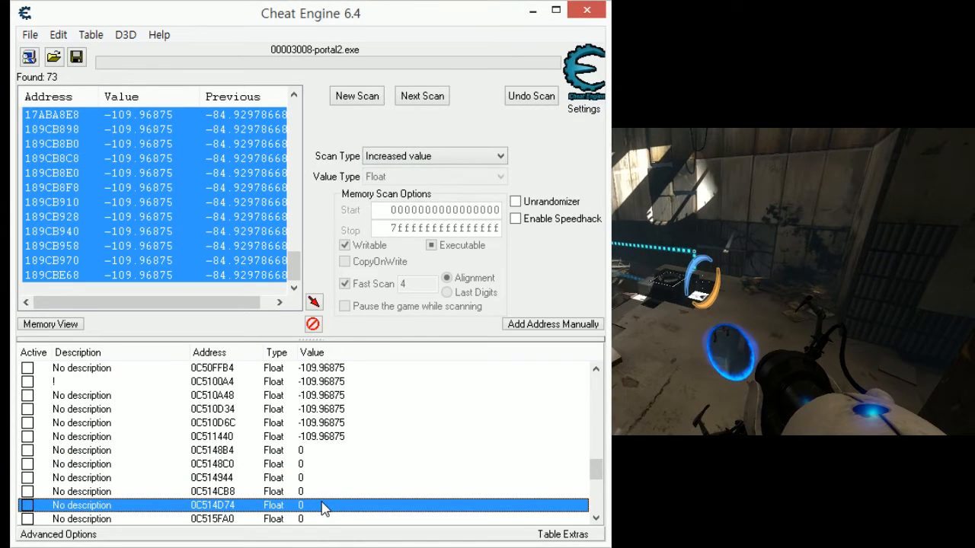
double_click(323, 505)
type("0")
key("Return")
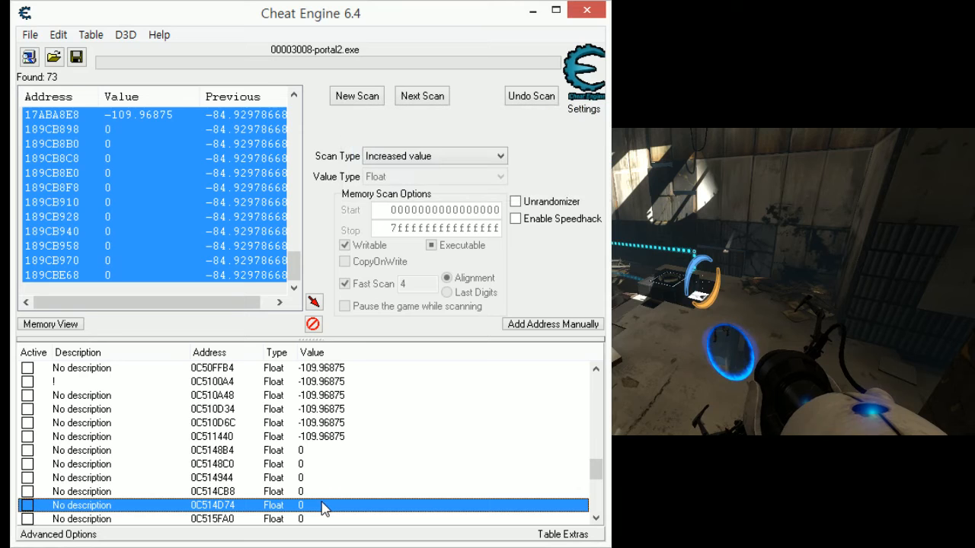
- Switch to Portal 2, fire a blue portal at the floor ahead, and return to Cheat Engine
scroll(322, 503, "down", 2)
left_click(745, 415)
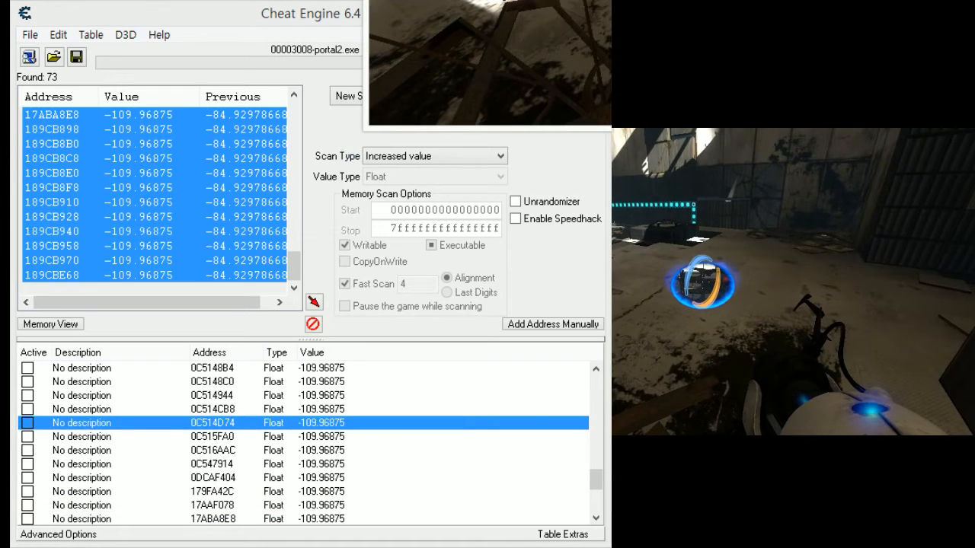
key("alt+Tab")
- Retest address 0C514D74, and test address 0C514CB8 by setting its value to 0
double_click(344, 425)
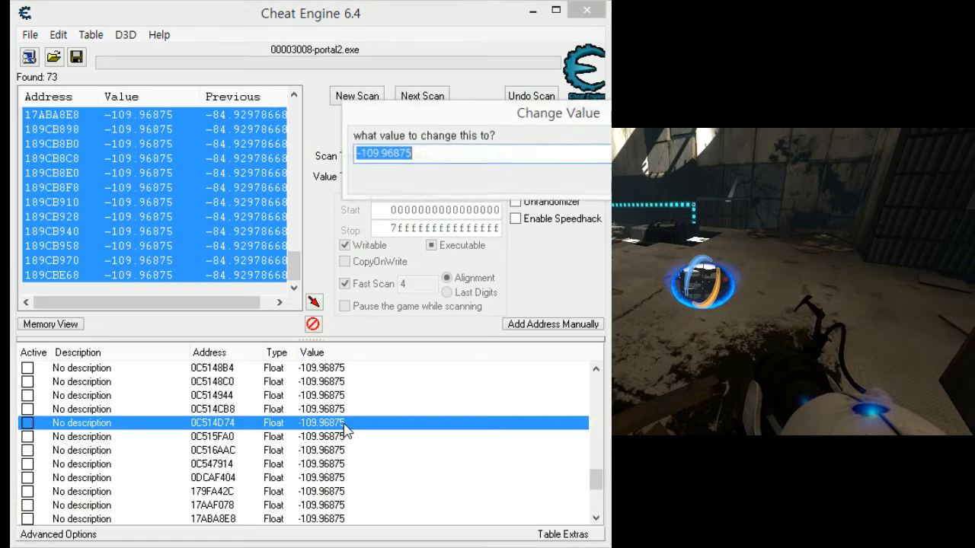
key("Return")
left_click(351, 401)
double_click(344, 405)
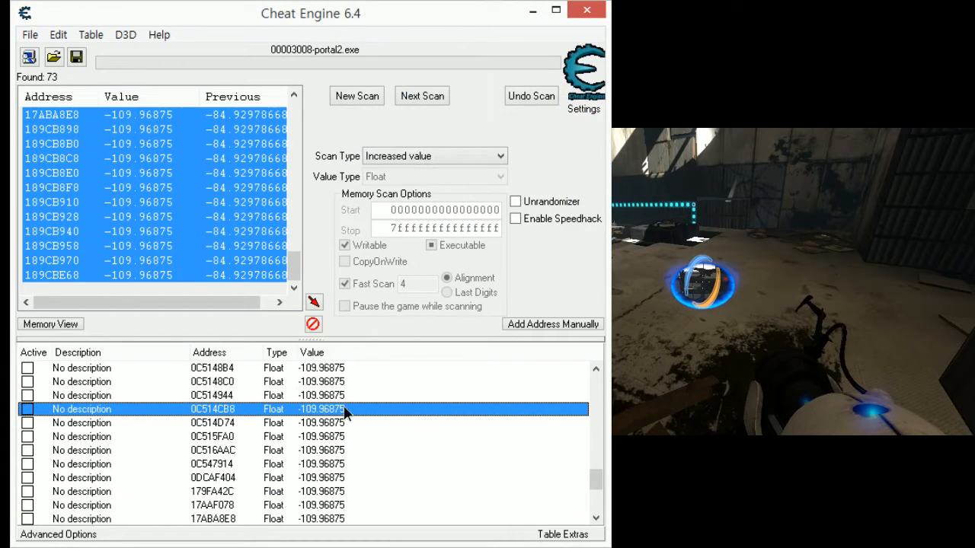
type("0")
key("Return")
left_click(341, 410)
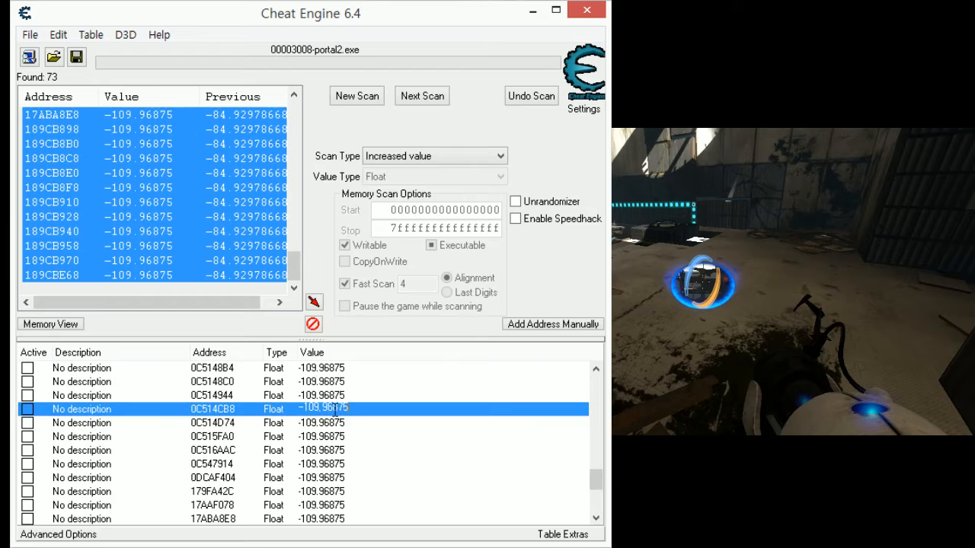
key("Return")
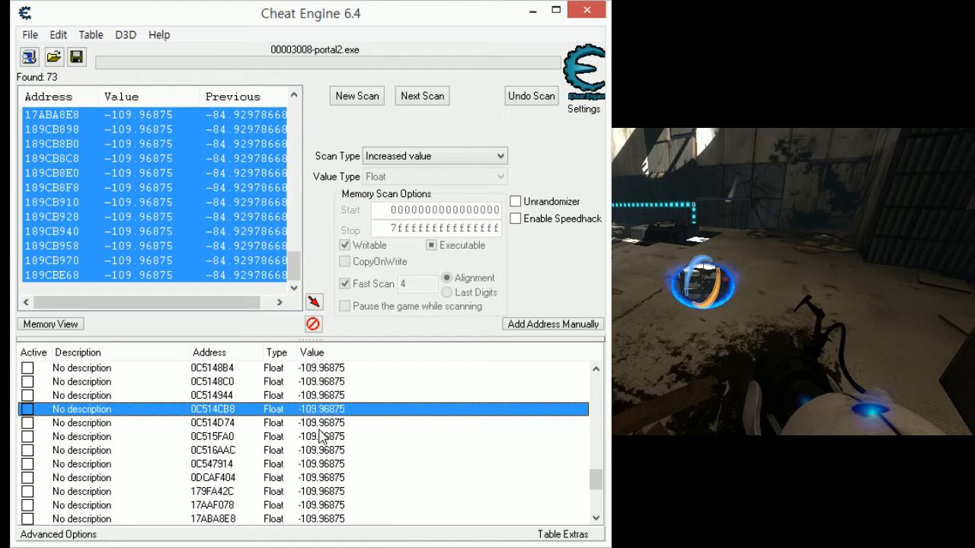
- Test address 0C515FA0 by setting its value to 0 several times, and label it with the description "?"
double_click(320, 437)
type("0")
key("Return")
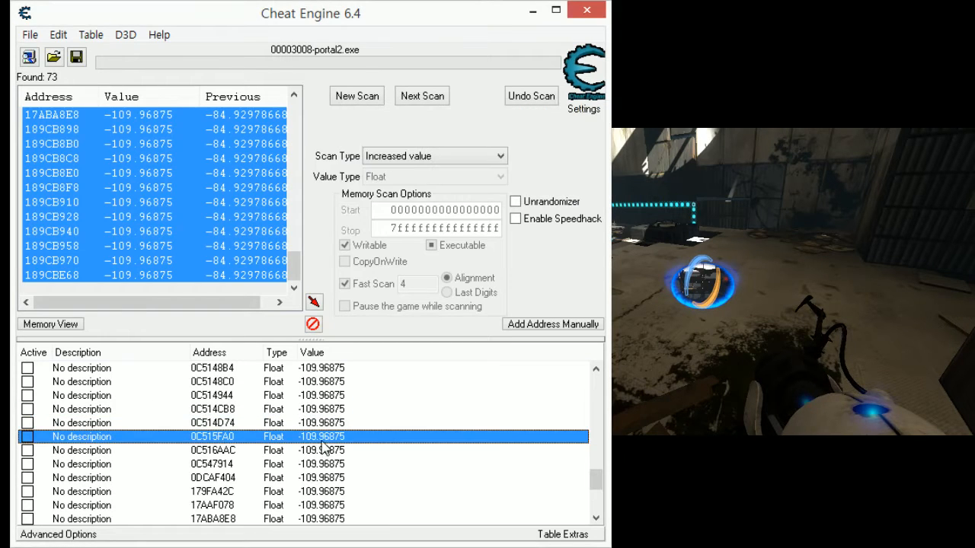
double_click(321, 440)
type("0")
key("Return")
double_click(315, 436)
type("0")
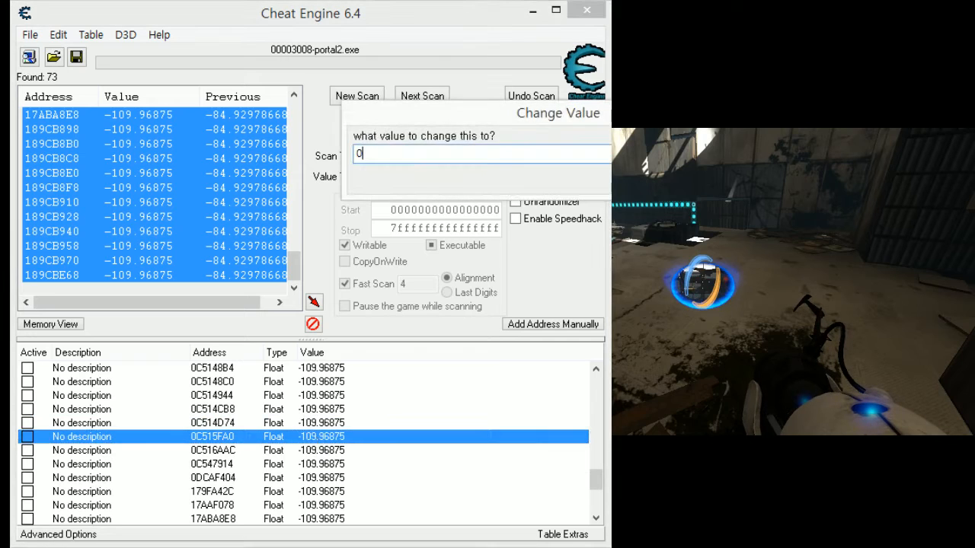
key("Return")
double_click(144, 437)
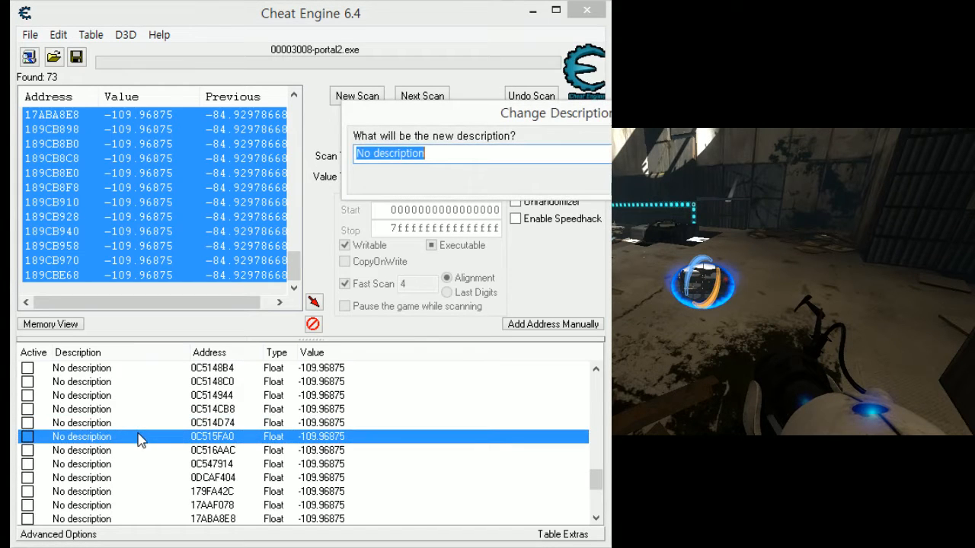
key("Return")
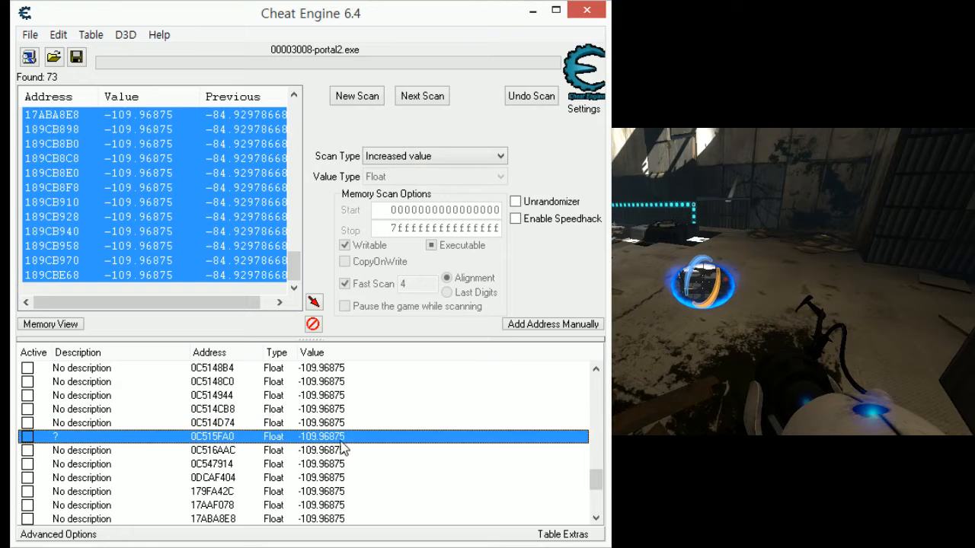
- Test addresses 0C516AAC, 0C547914 and 0DCAF404 by setting each value to 0
left_click(339, 451)
double_click(339, 451)
key("Escape")
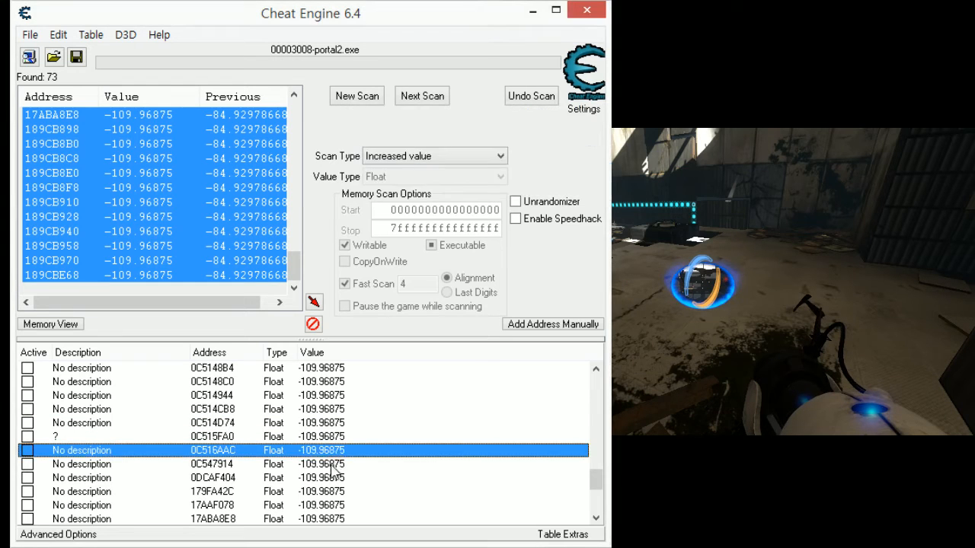
double_click(337, 464)
key("Escape")
double_click(329, 478)
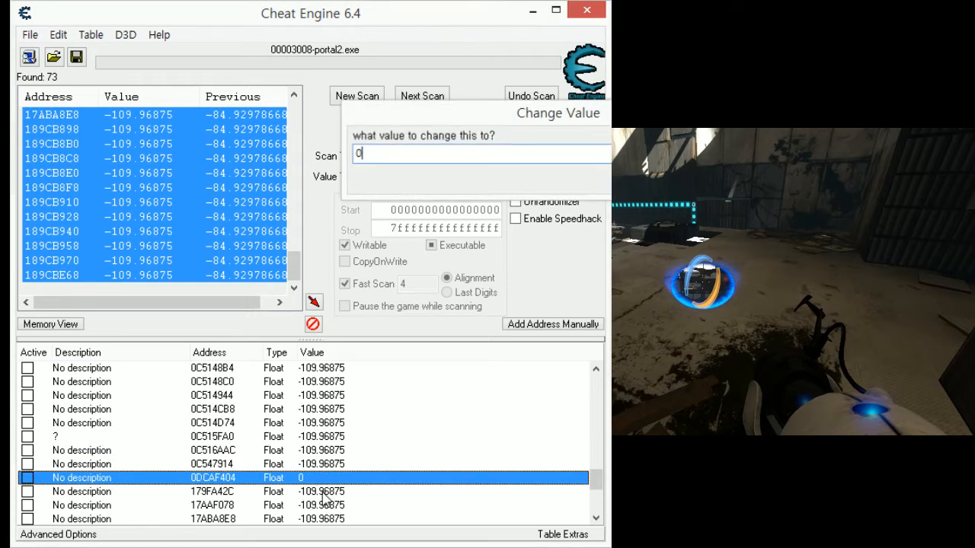
key("Escape")
- Test addresses 179FA42C, 17AAF078 and 17ABA8E8 by setting each value to 0
double_click(326, 492)
type("0")
key("Return")
double_click(316, 505)
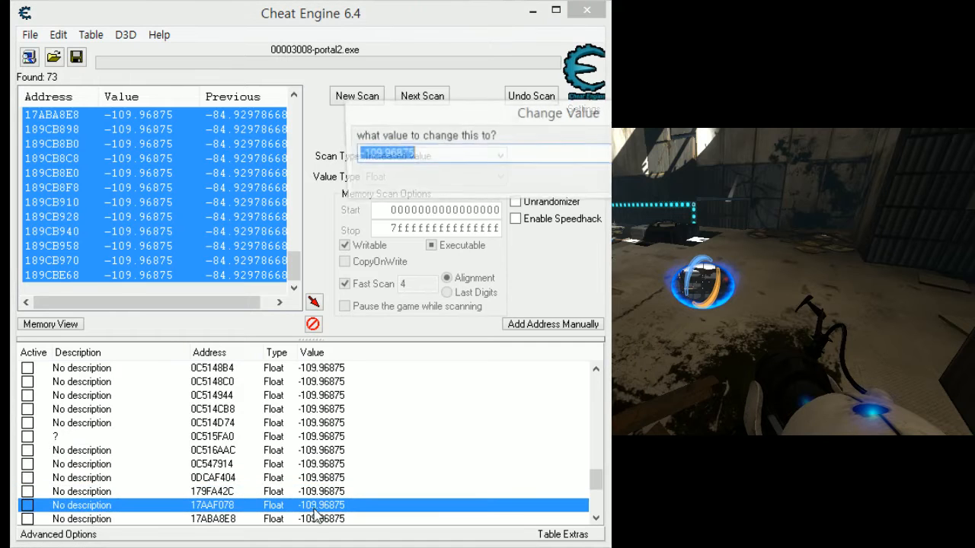
type("0")
key("Return")
left_click(316, 519)
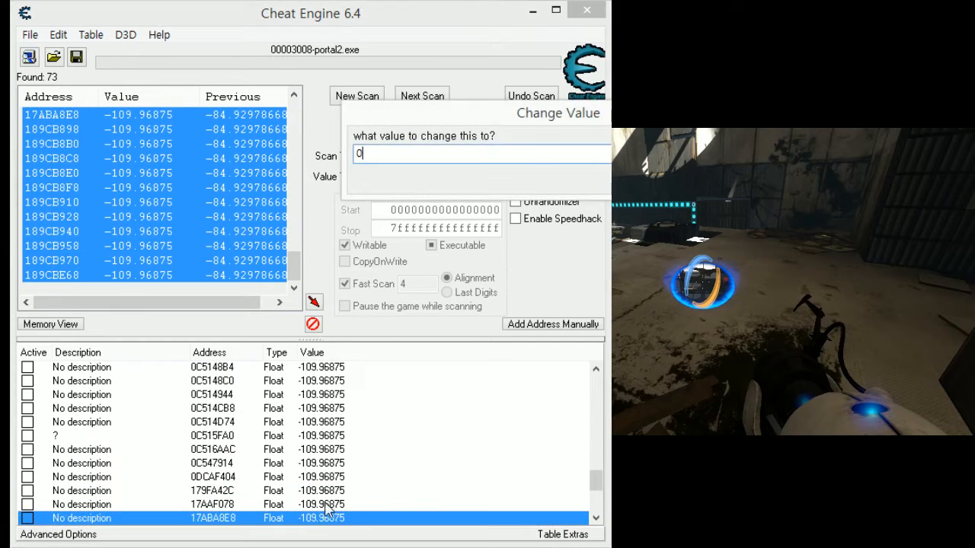
key("Return")
- Test addresses 189CB898 and 189CB8B0 by setting each value to 0
scroll(326, 509, "down", 2)
double_click(320, 451)
type("0")
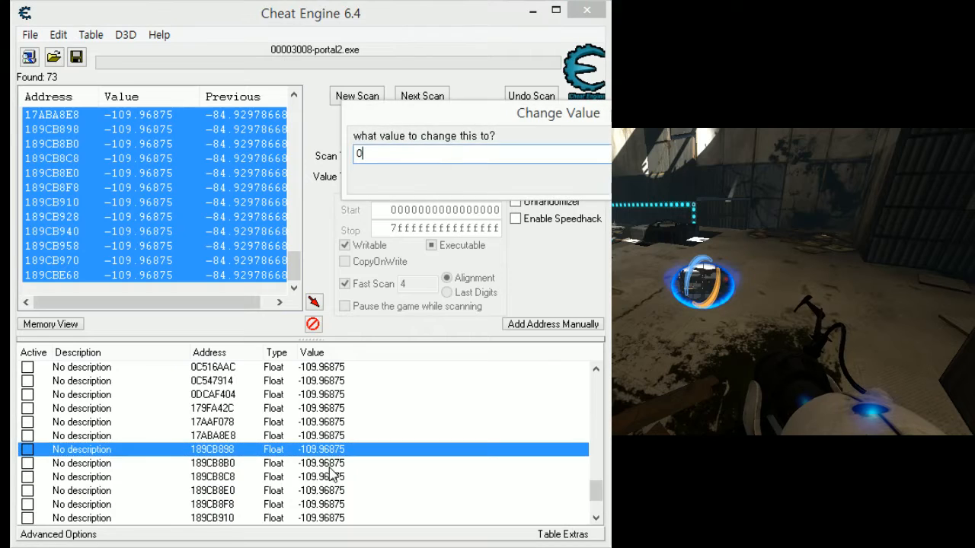
key("Return")
double_click(330, 465)
type("0")
key("Return")
- Test addresses 189CB8C8, 189CB8E0 and 189CB8F8 by setting each value to 0
left_click(327, 477)
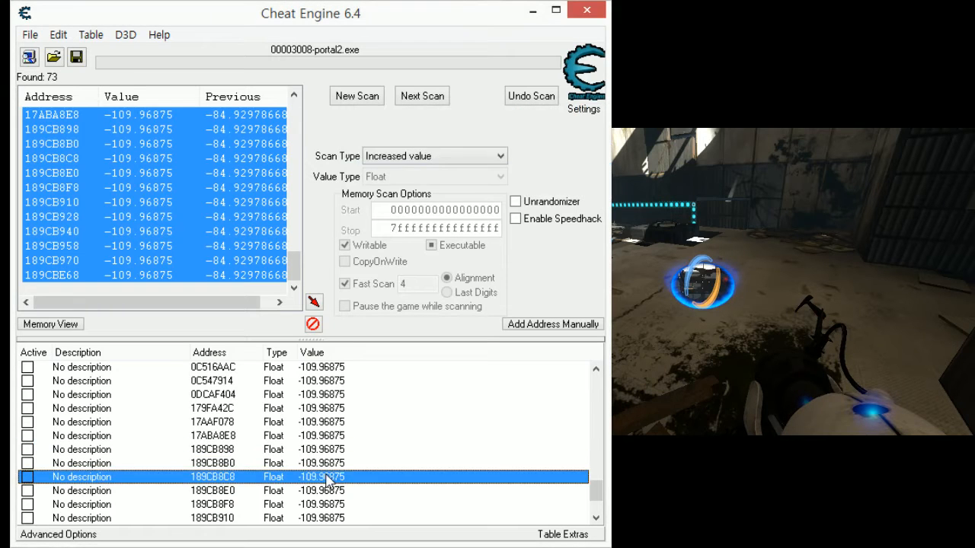
double_click(327, 477)
type("0")
key("Return")
double_click(328, 490)
type("0")
key("Return")
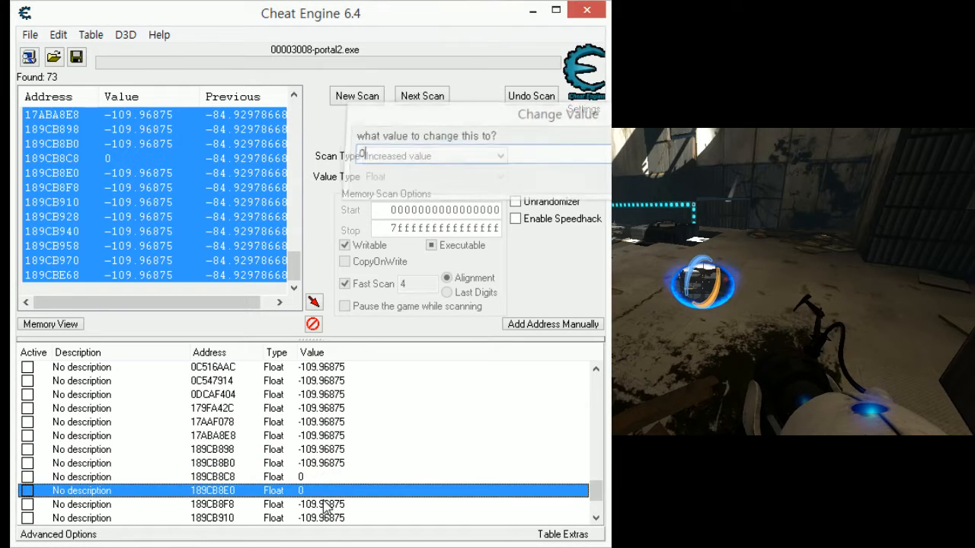
double_click(326, 505)
type("0")
key("Return")
- Test addresses 189CB910 and 189CB928 by setting each value to 0
scroll(326, 504, "down", 1)
double_click(323, 478)
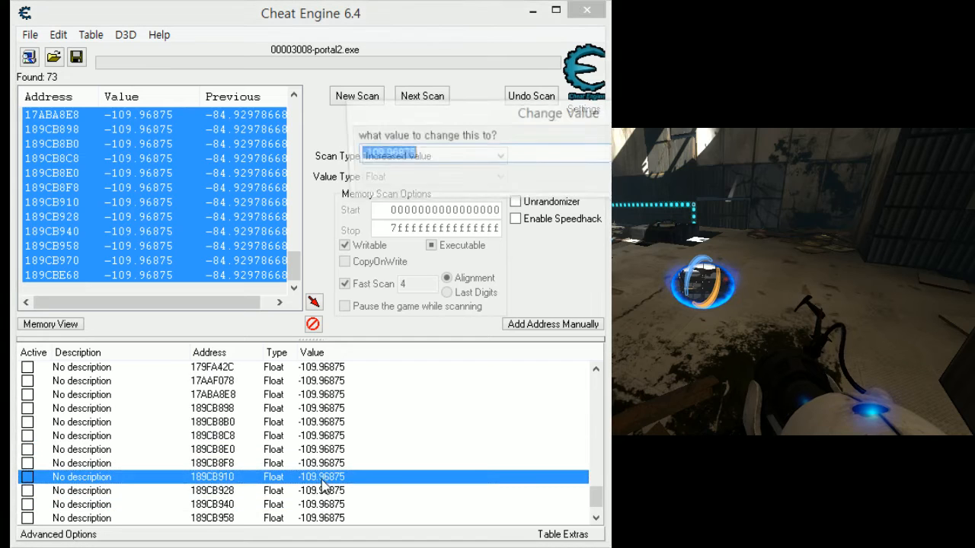
type("0")
key("Return")
double_click(326, 491)
type("0")
key("Return")
- Test addresses 189CB940 and 189CB958 by setting each value to 0
left_click(328, 505)
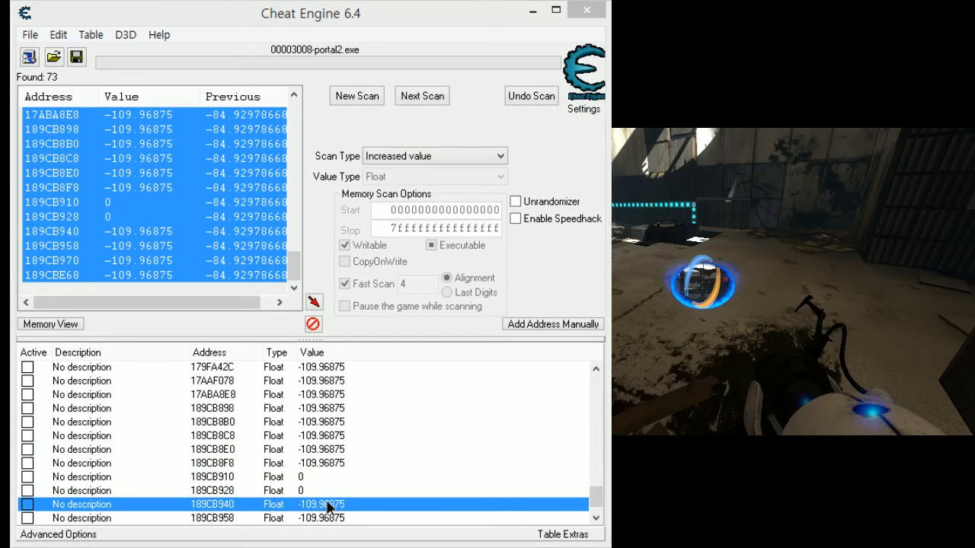
double_click(329, 506)
type("0")
key("Return")
left_click(331, 518)
double_click(331, 518)
type("0")
key("Return")
- Test the last two addresses, 189CB970 and 189CBE68, by setting each value to 0
scroll(332, 515, "down", 1)
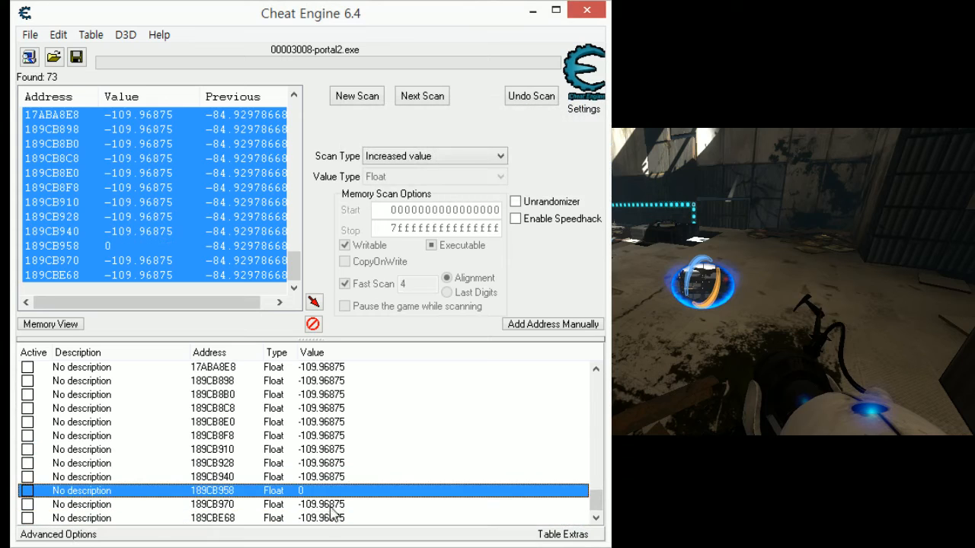
left_click(327, 506)
double_click(327, 506)
type("0")
key("Return")
left_click(331, 518)
double_click(331, 518)
type("0")
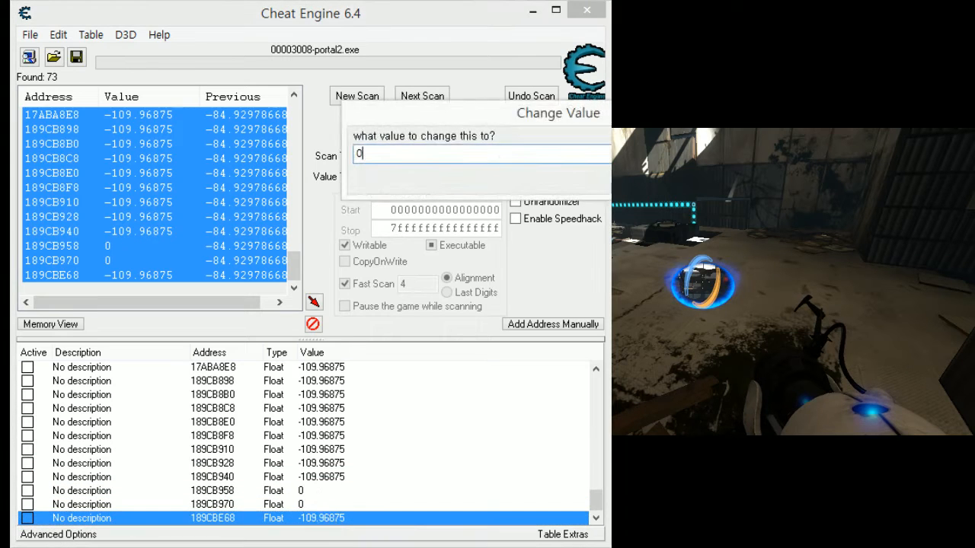
key("Return")
- Retest address 0C5100A4, labelled "!", by setting its value to 0 again
scroll(339, 504, "up", 4)
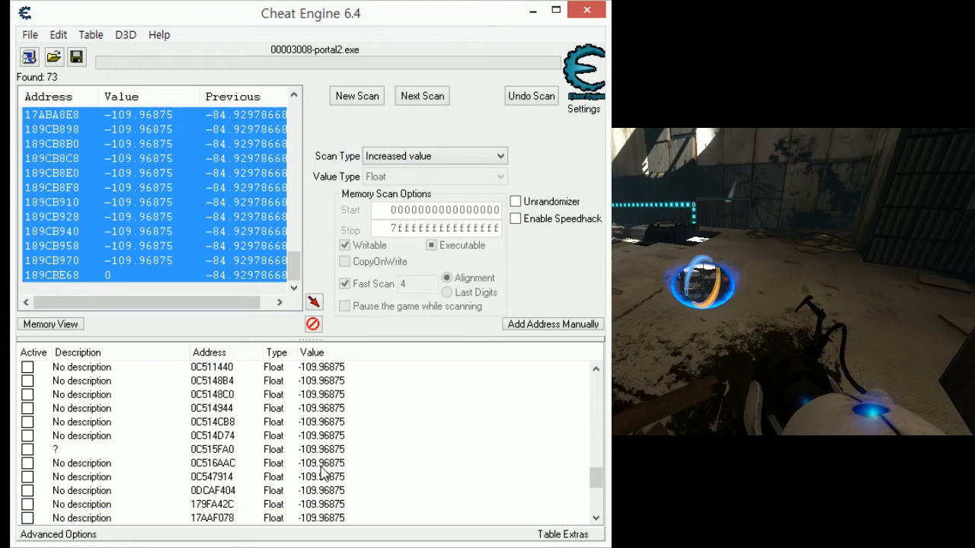
scroll(326, 464, "up", 3)
double_click(320, 436)
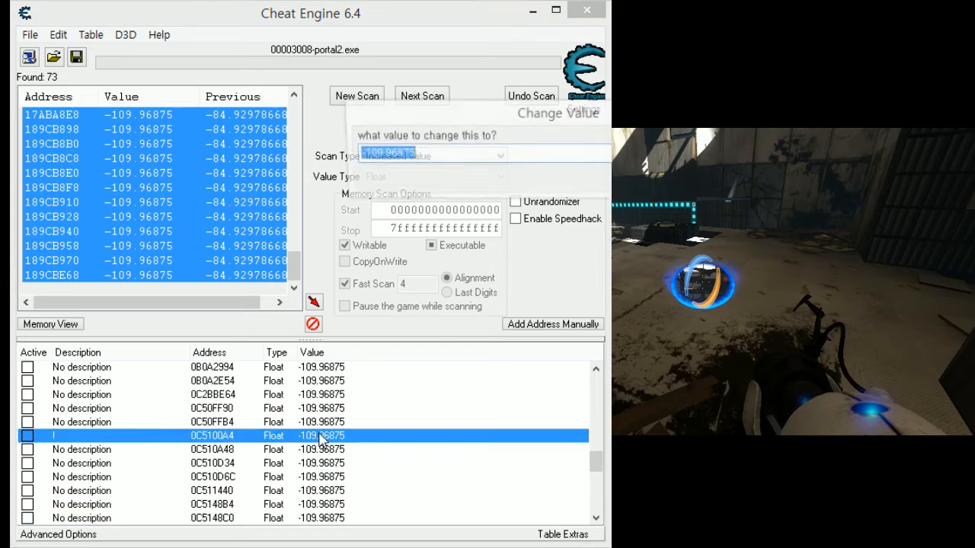
type("0")
key("Return")
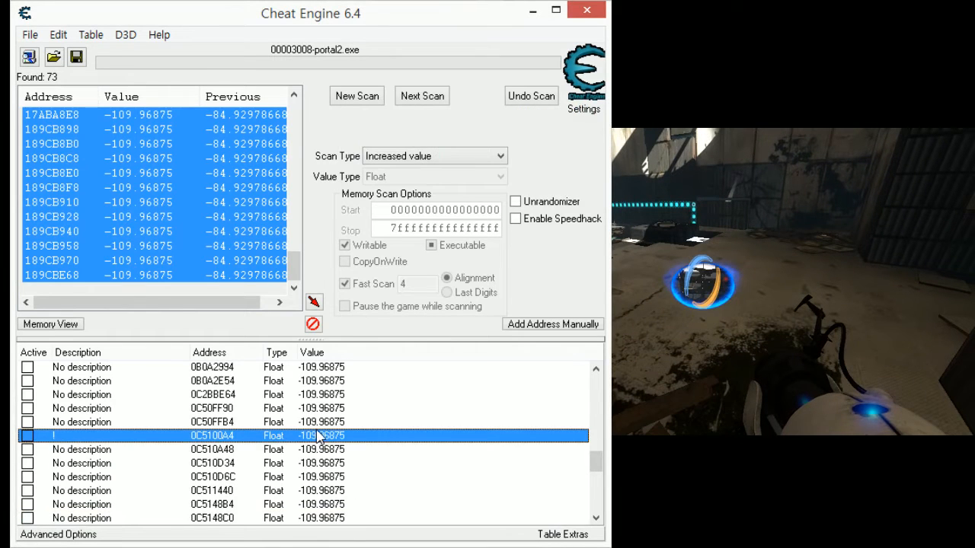
- Delete all address records listed before the "!" entry 0C5100A4
scroll(318, 433, "up", 5)
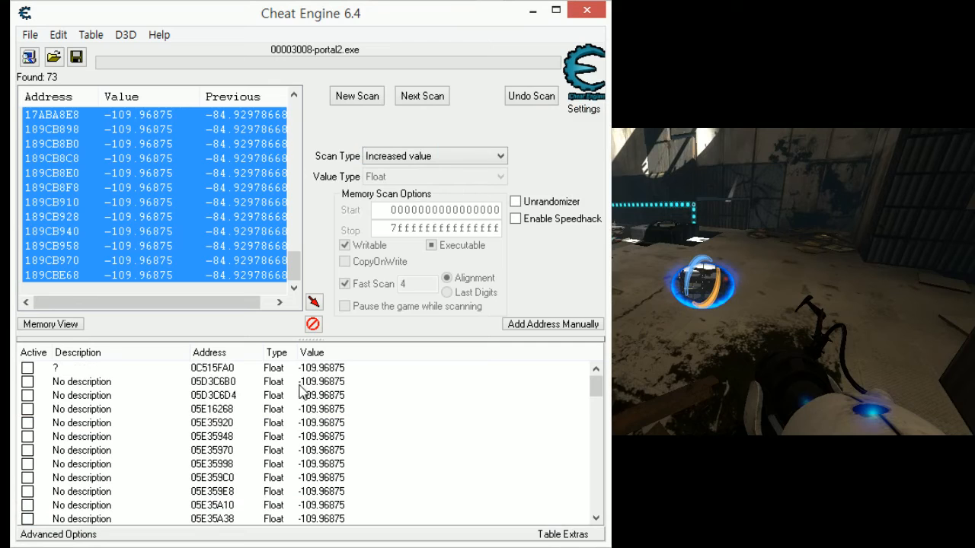
left_click(300, 385, "shift")
left_click(307, 370, "shift")
right_click(262, 409)
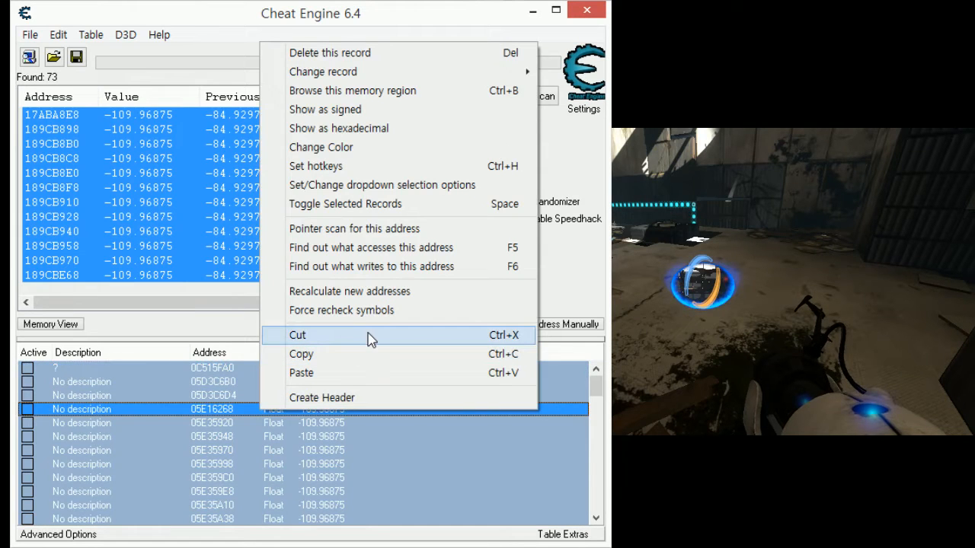
left_click(391, 52)
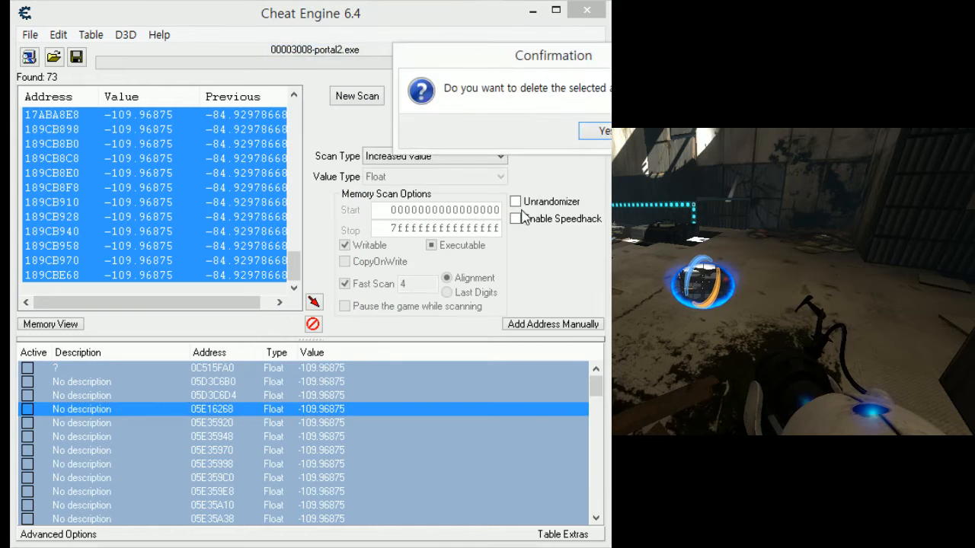
key("Return")
- Delete all address records from 0C510A48 to the end of the list, keeping only the "!" entry
left_click(175, 383)
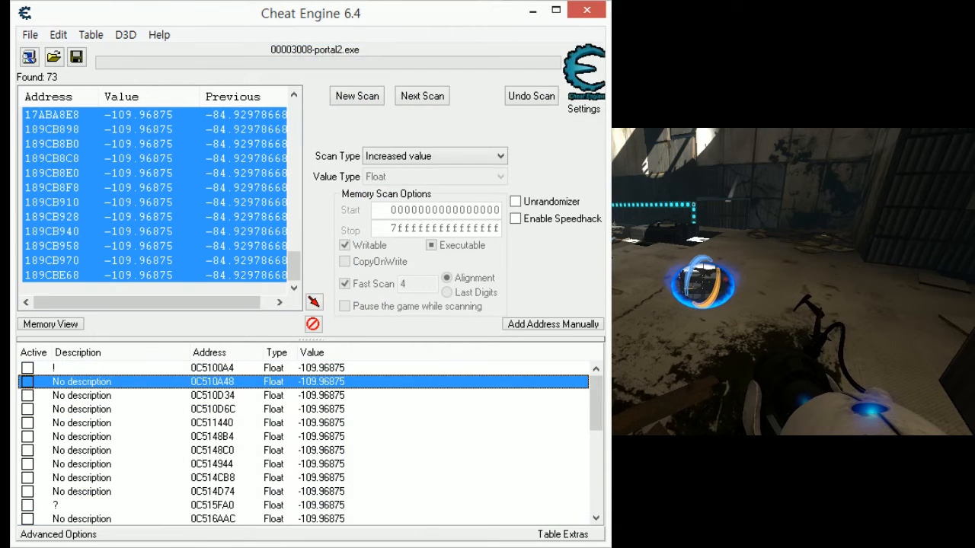
left_click_drag(292, 382, 268, 386)
left_click(236, 423)
left_click(241, 383)
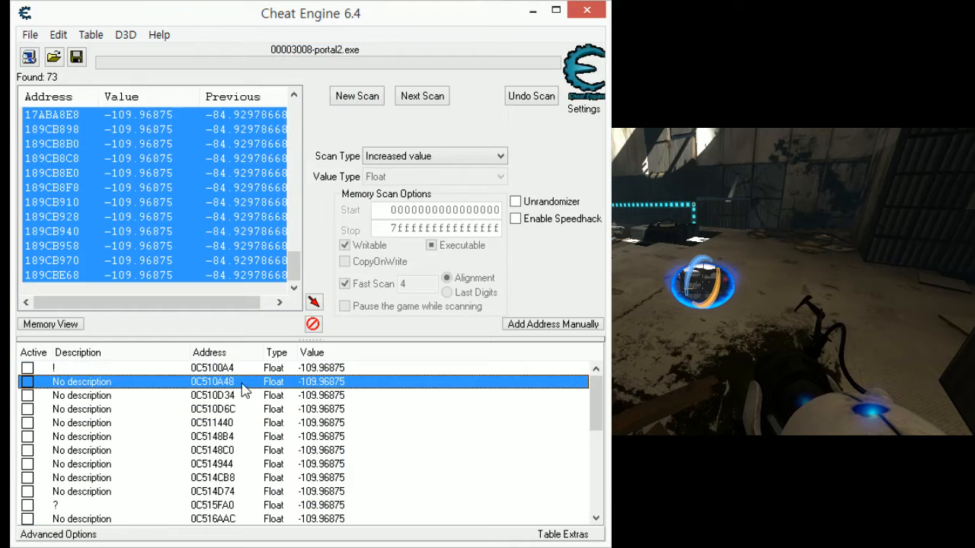
scroll(223, 424, "down", 7)
left_click(166, 518, "shift")
scroll(229, 442, "up", 7)
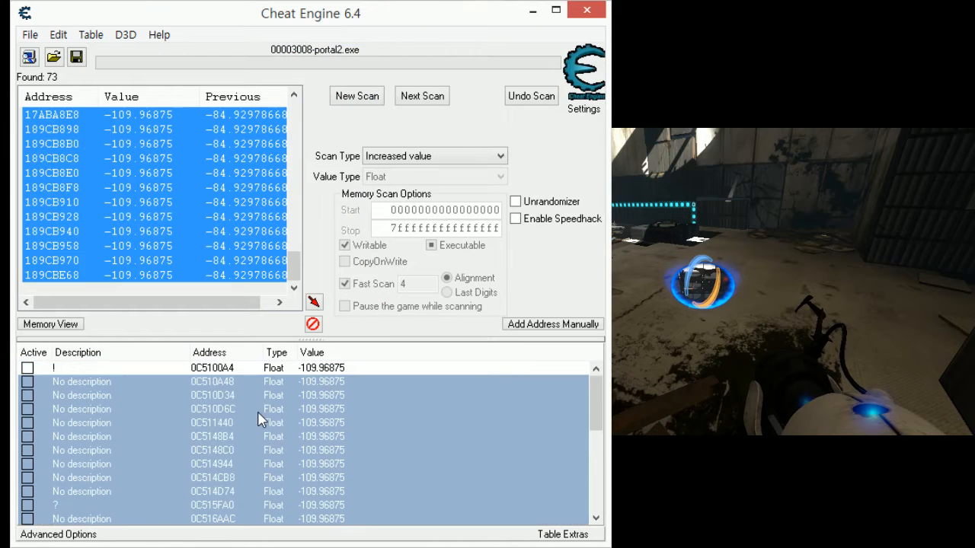
key("Delete")
left_click(598, 131)
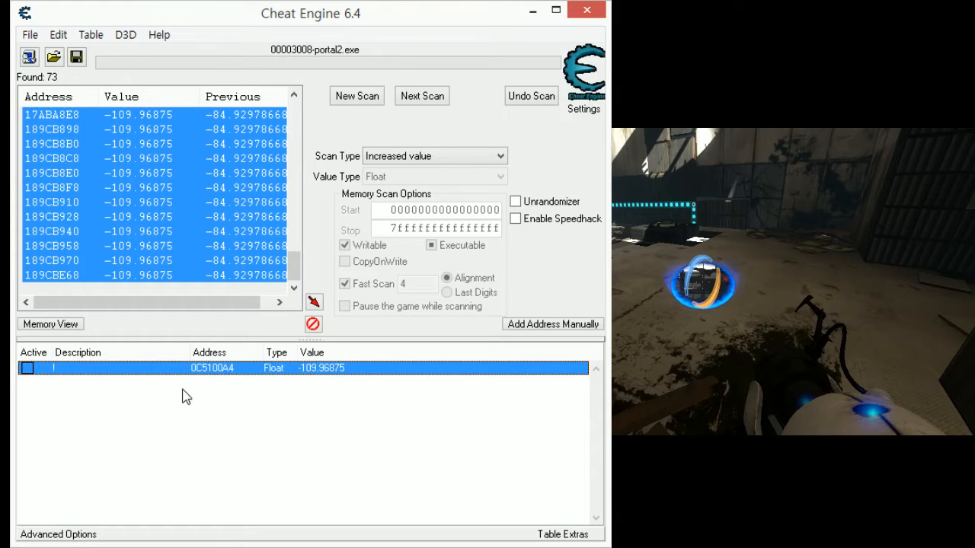
- Change the description of address 0C5100A4 to "Z"
double_click(157, 371)
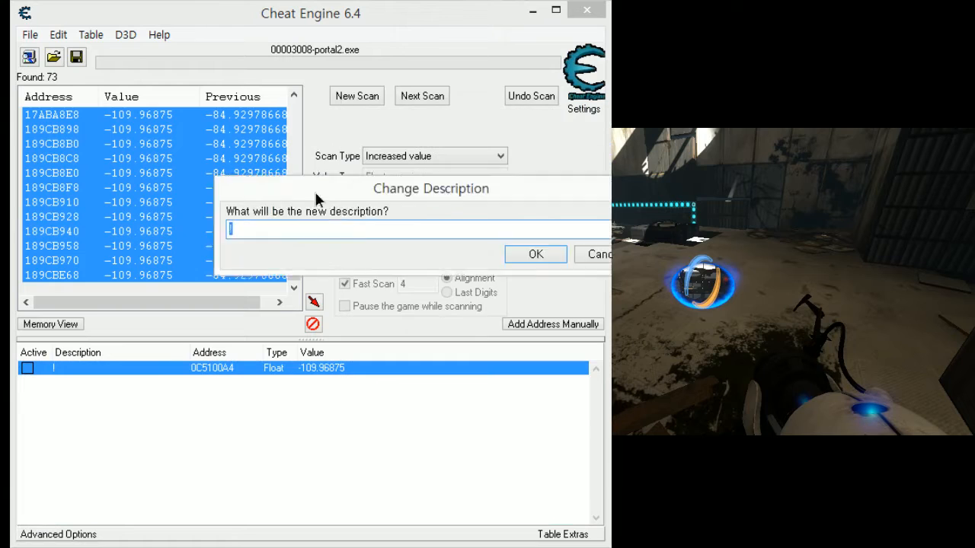
type("Z")
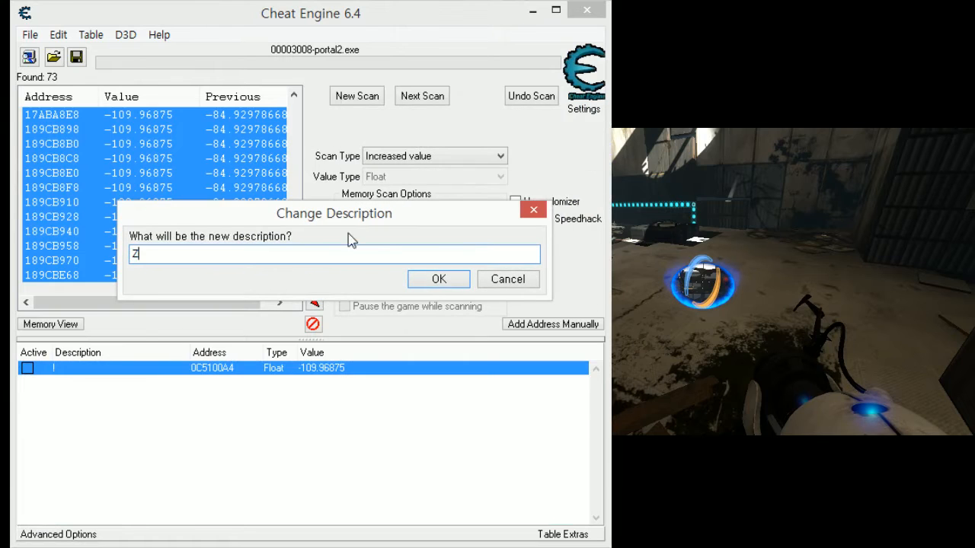
left_click(438, 282)
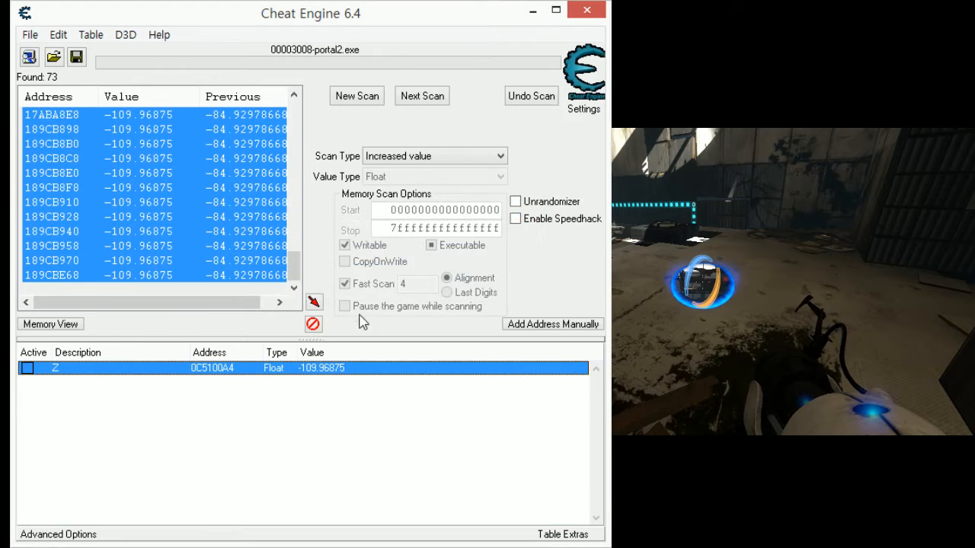
- Open the memory viewer and go to address 0c5100a4 to examine the bytes around the height value
left_click(68, 324)
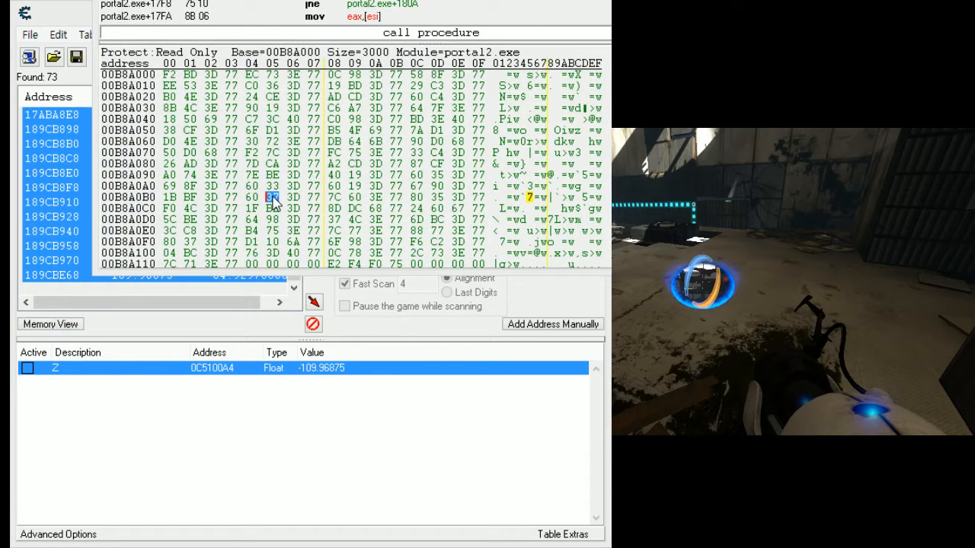
key("ctrl+g")
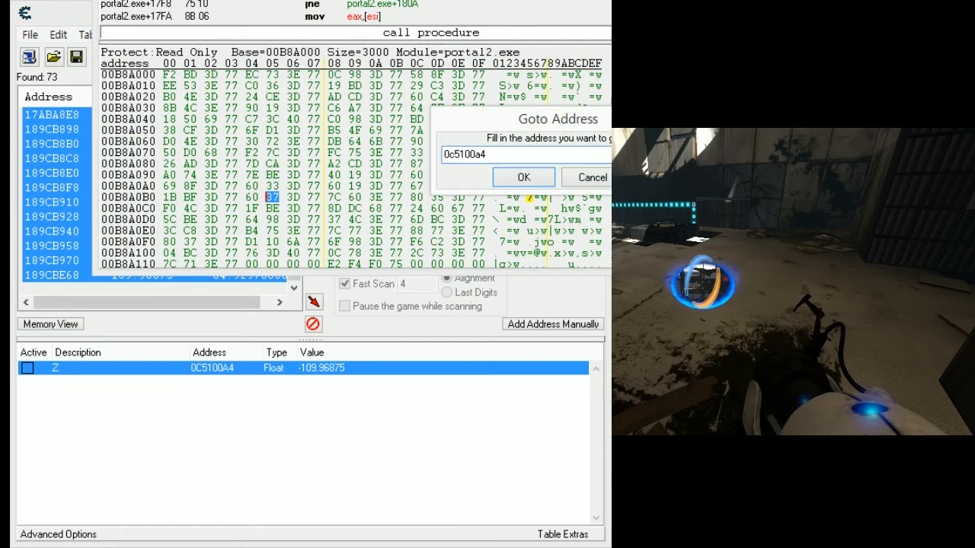
type("0c5100a4")
key("Return")
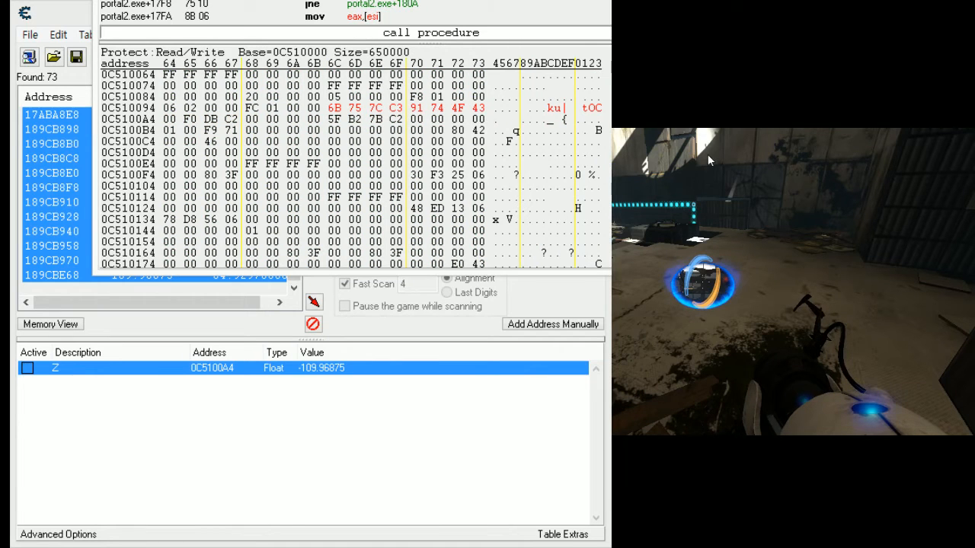
- Manually add address 0c5100a0 to the address list with the type Float
left_click(553, 324)
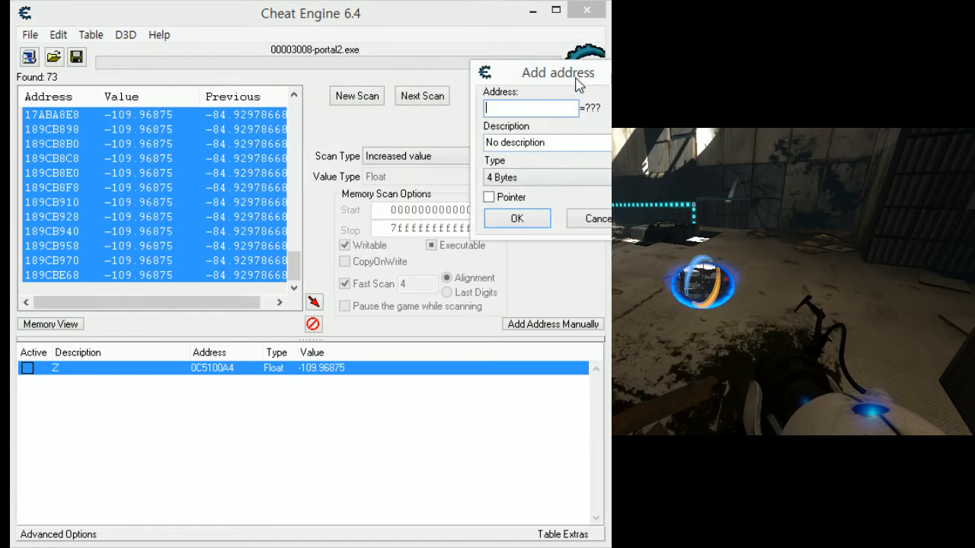
left_click_drag(577, 84, 340, 156)
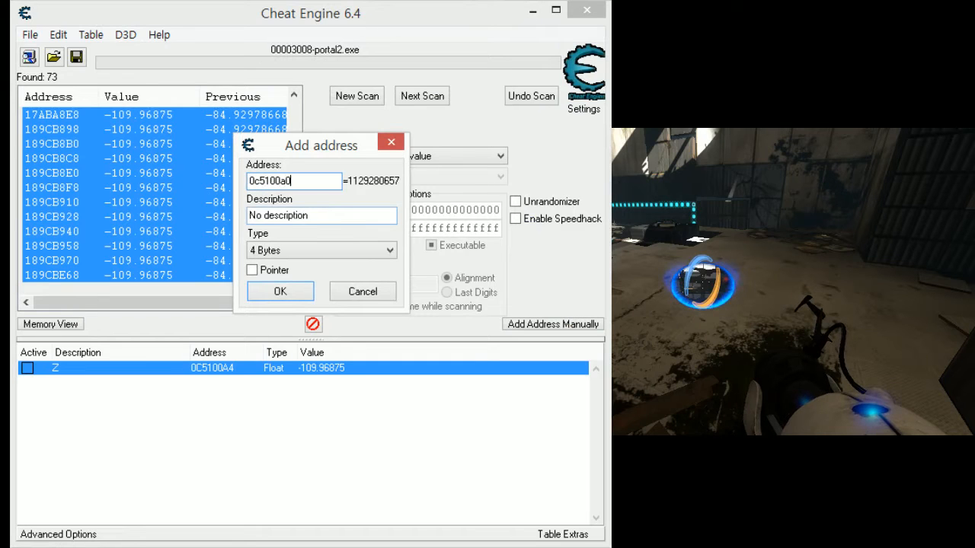
left_click(308, 251)
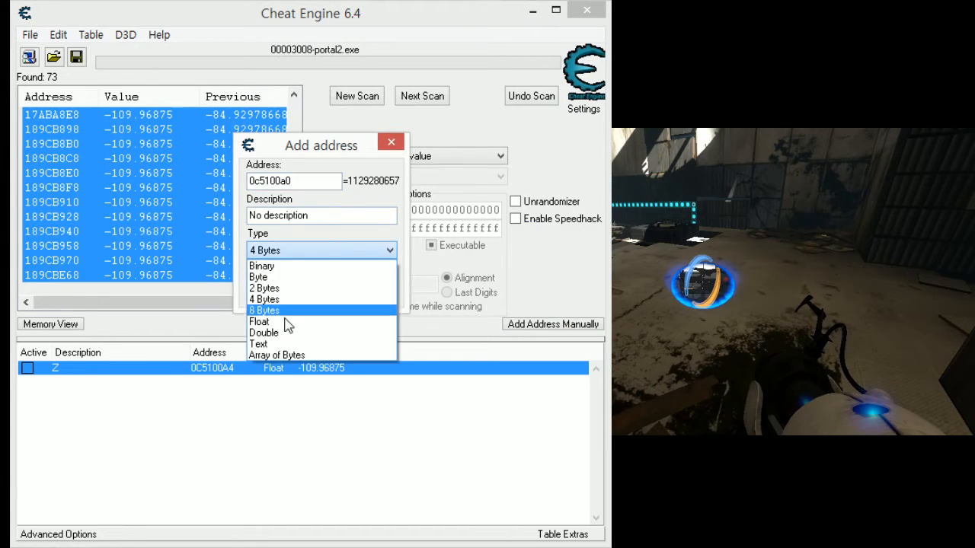
left_click(286, 326)
left_click(302, 294)
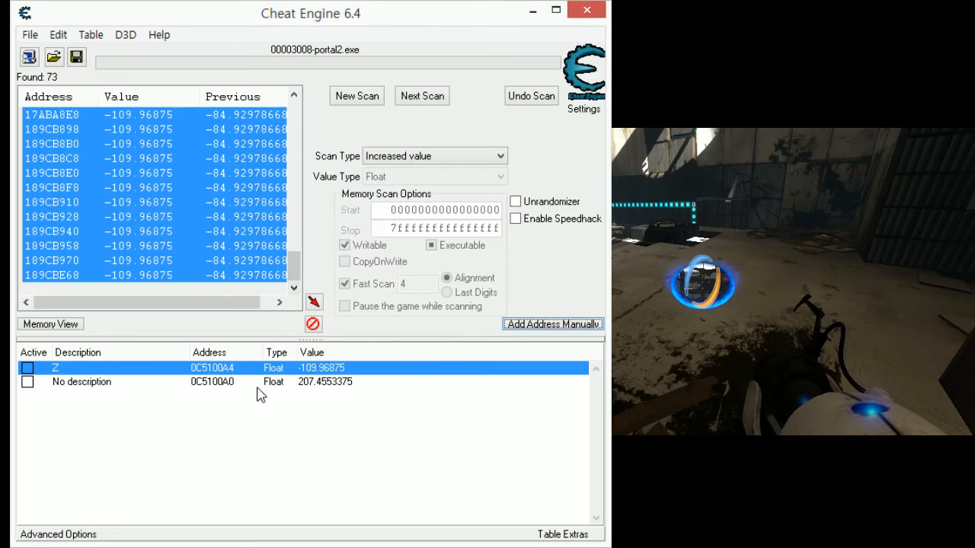
- Label address 0C5100A0 with the description "Y" and place it before the Z record
double_click(81, 383)
type("Y")
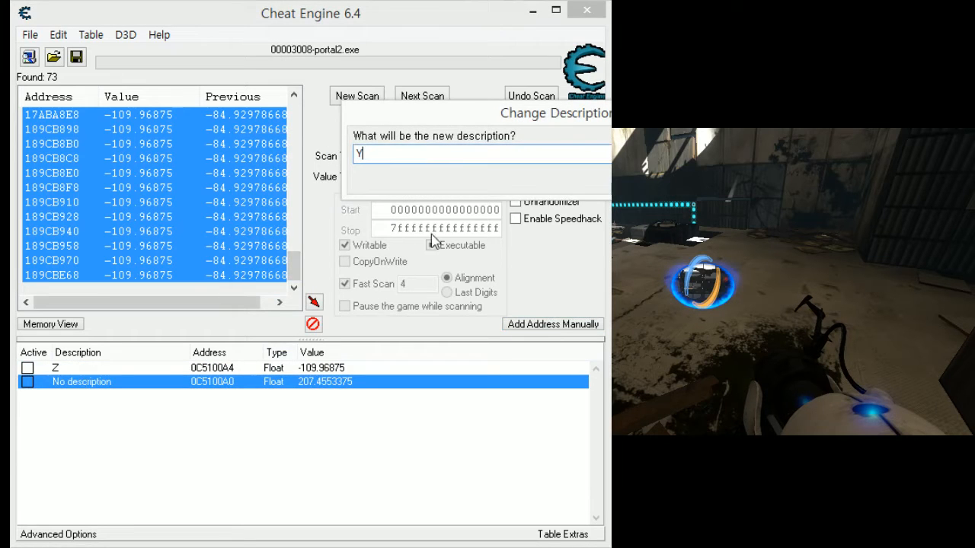
key("Return")
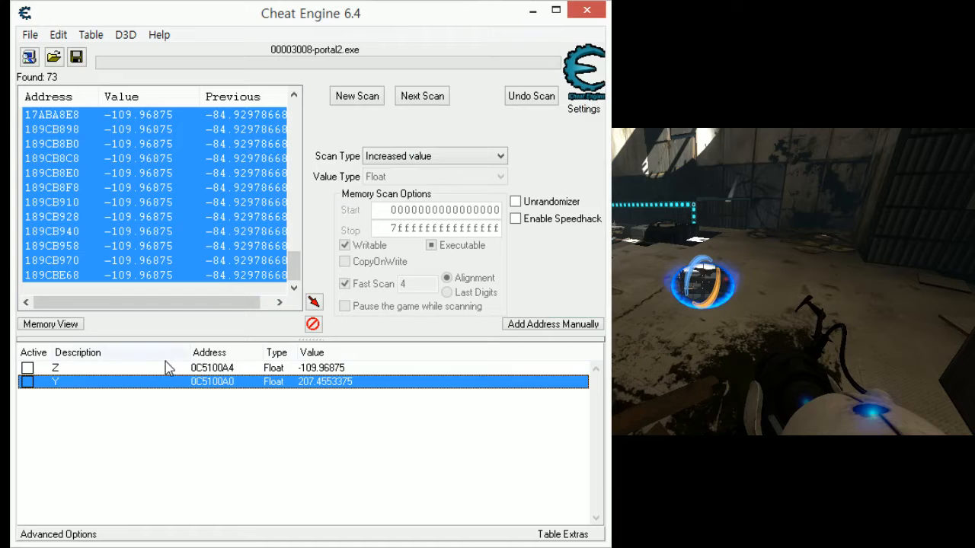
left_click_drag(168, 368, 148, 386)
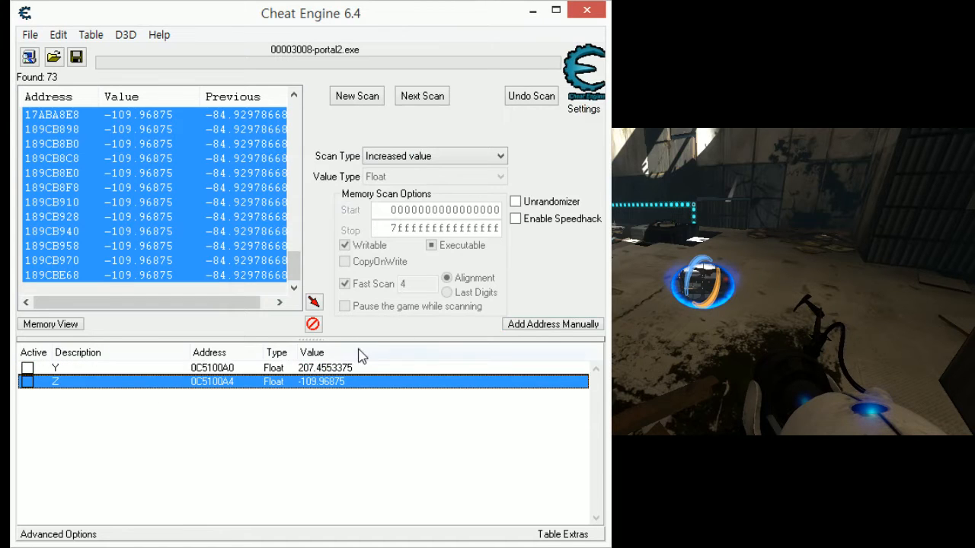
- Manually add address 0c51009c to the address list with the type 4 Bytes and select its new record
left_click(553, 325)
left_click_drag(553, 85, 432, 147)
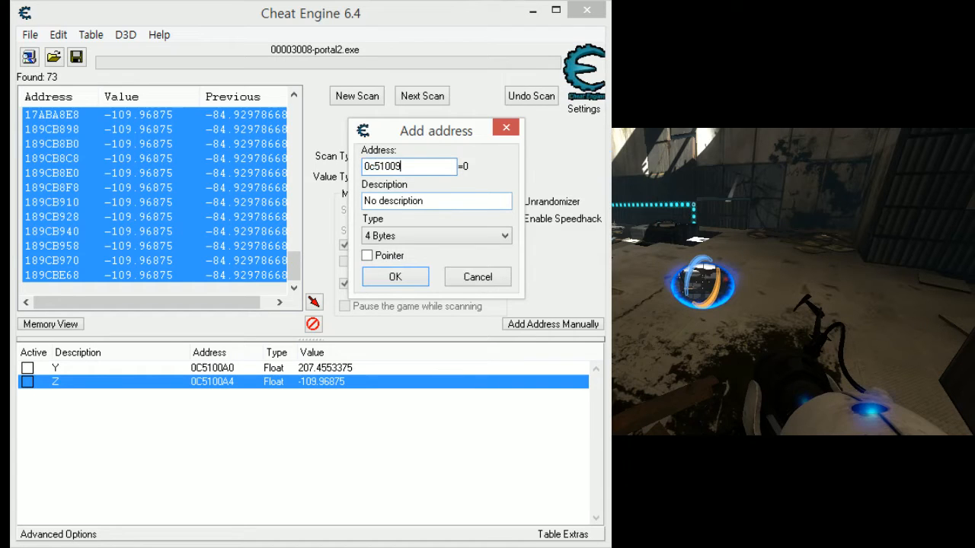
key("BackSpace")
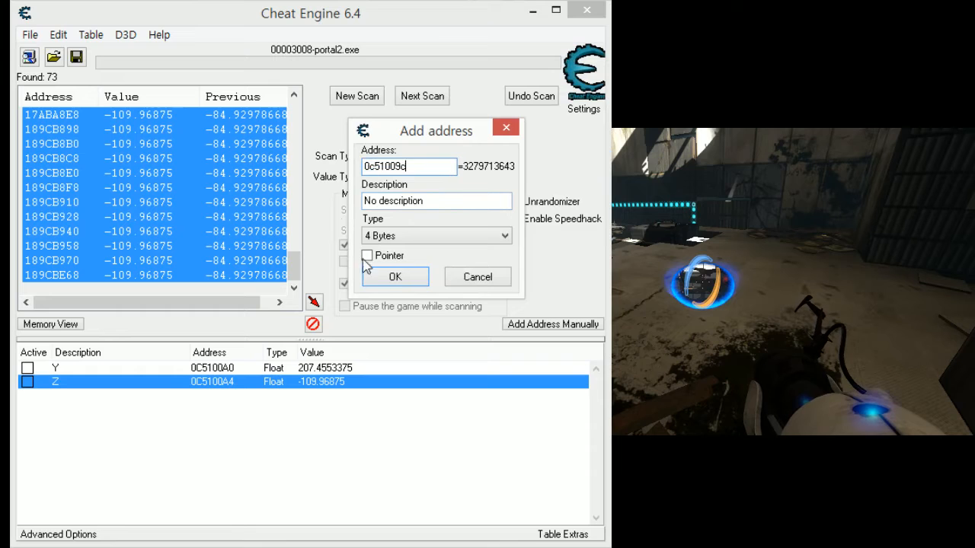
left_click(393, 276)
left_click(291, 401)
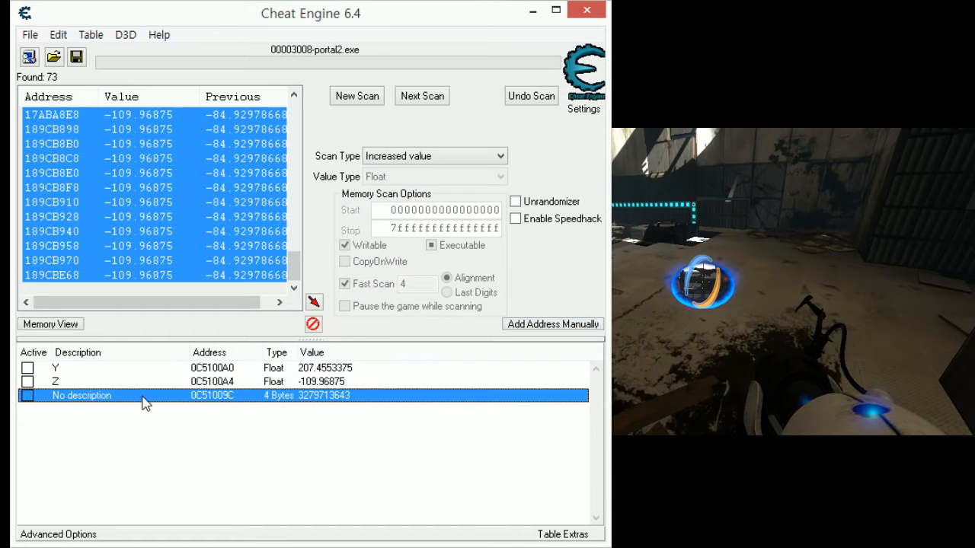
- Label the record at address 0C51009C with the description "X"
double_click(84, 404)
type("X")
key("Return")
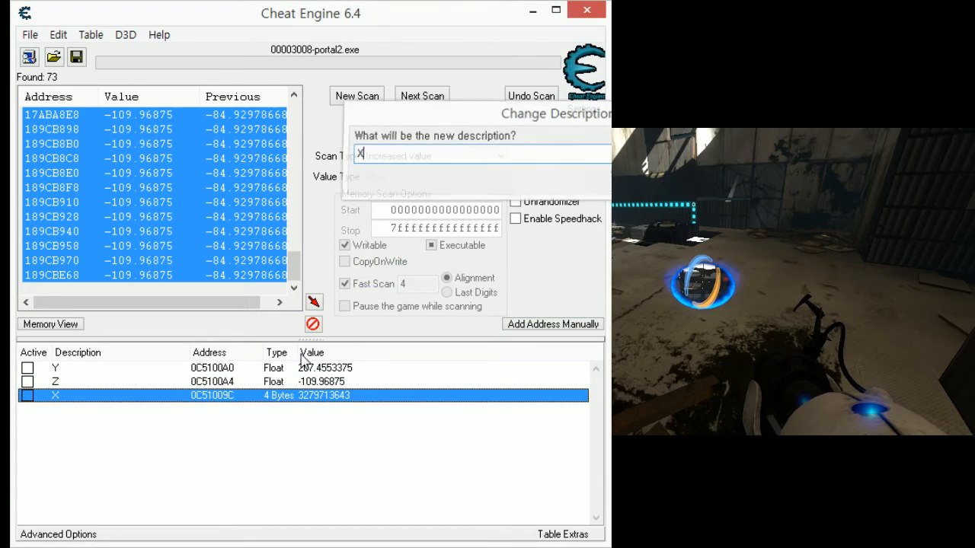
- Change the X record's type to Float and place it before the Y record in the address list
double_click(275, 396)
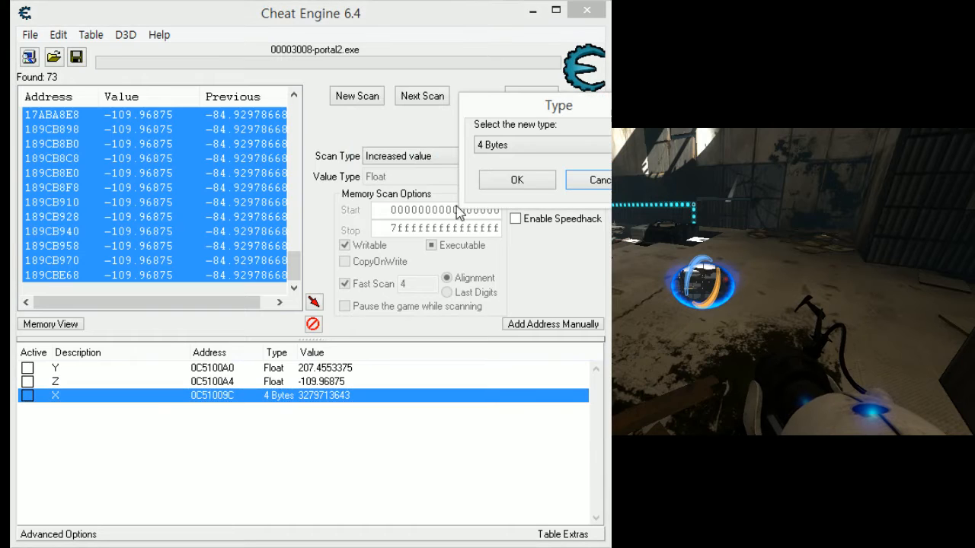
left_click(535, 145)
left_click(502, 216)
left_click(520, 183)
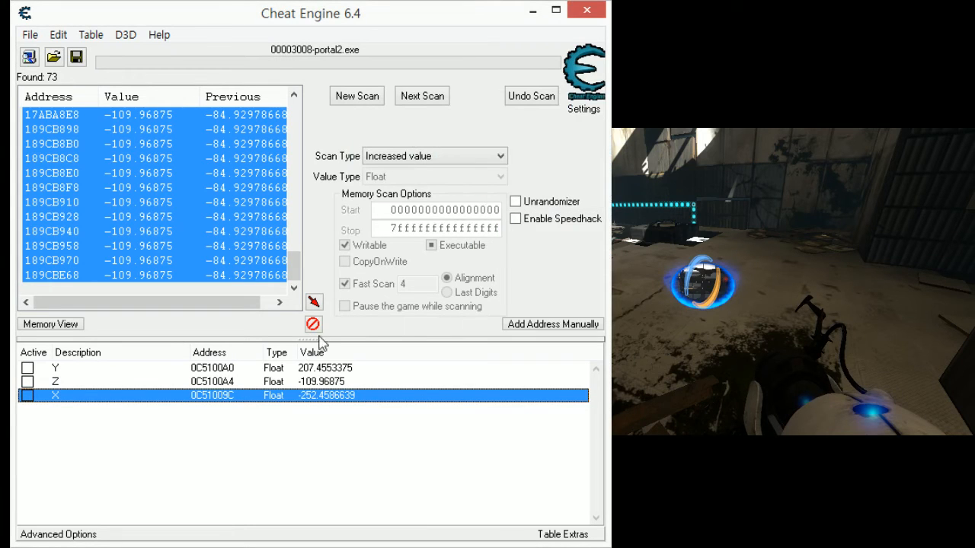
left_click_drag(219, 402, 222, 360)
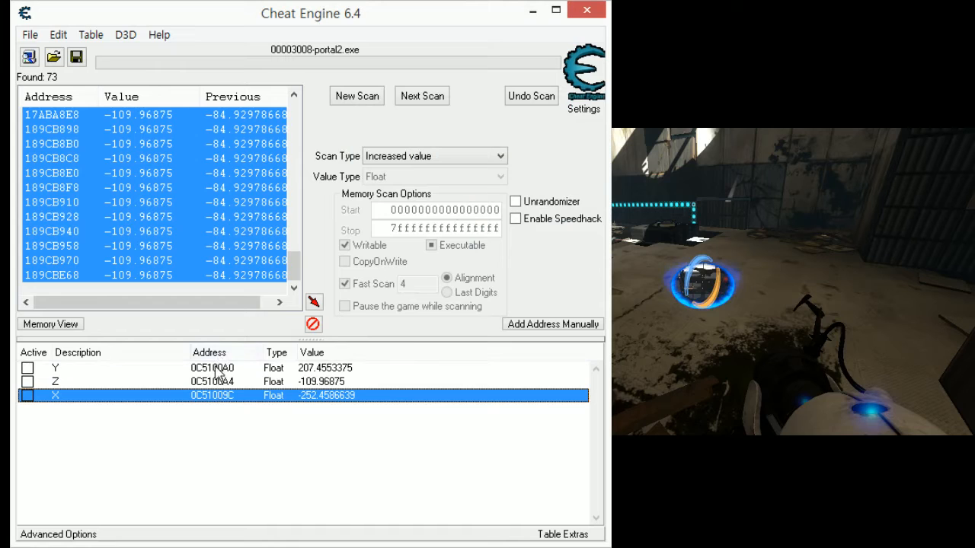
left_click_drag(178, 396, 146, 370)
- Return to Portal 2 and pause it, and set the X record's value to 30 in Cheat Engine
left_click(643, 425)
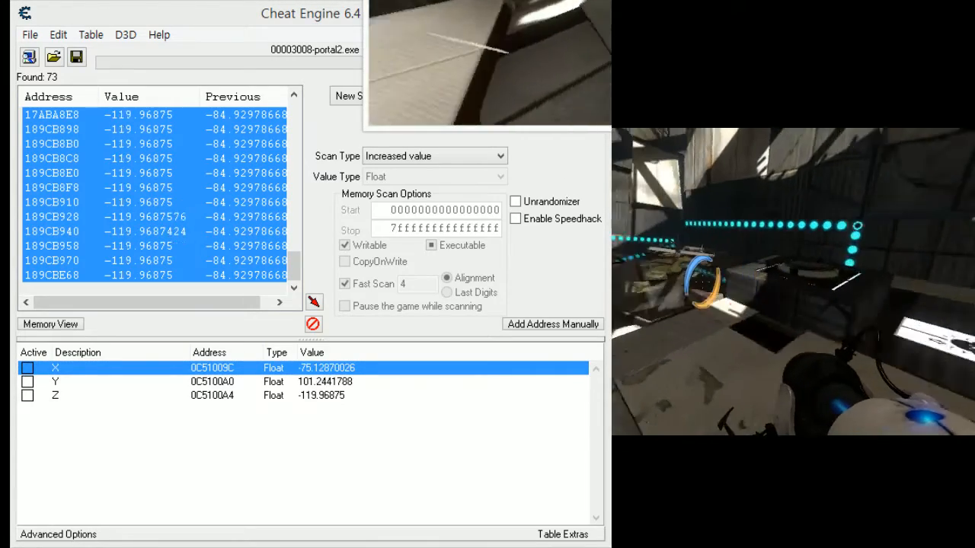
key("Escape")
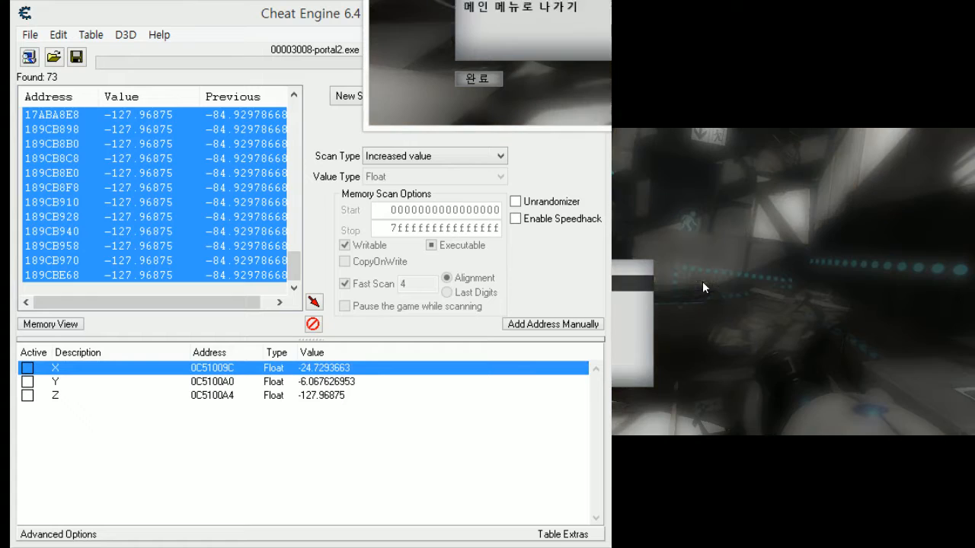
double_click(314, 370)
left_click_drag(576, 121, 428, 189)
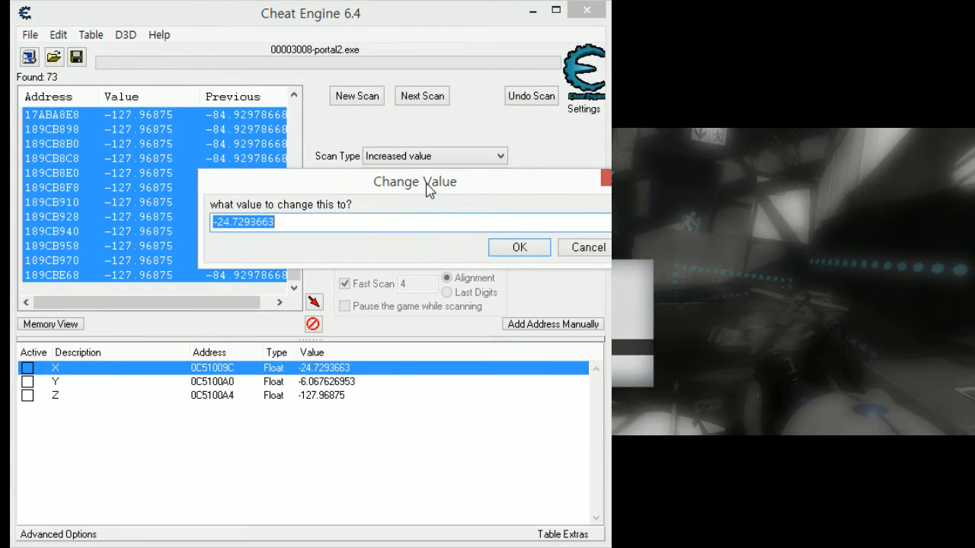
type("30")
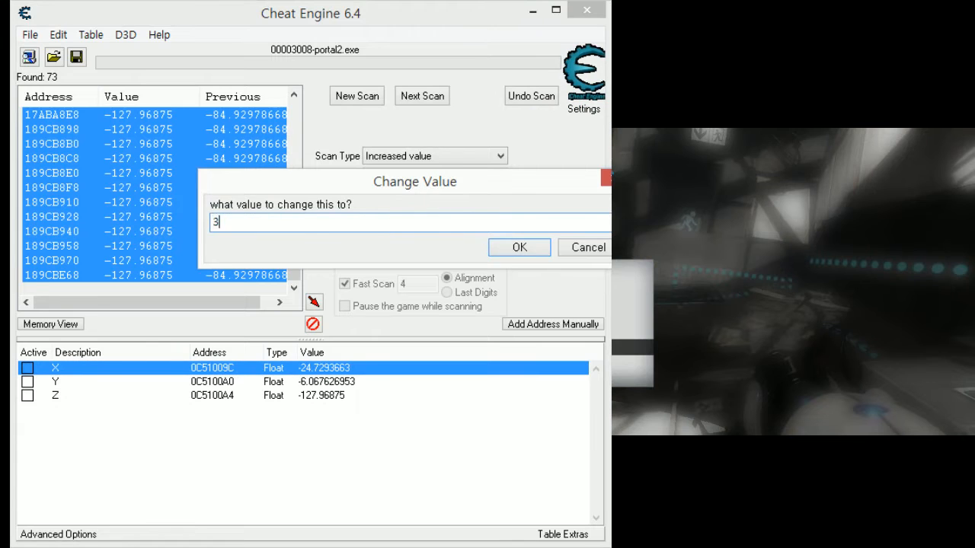
key("Return")
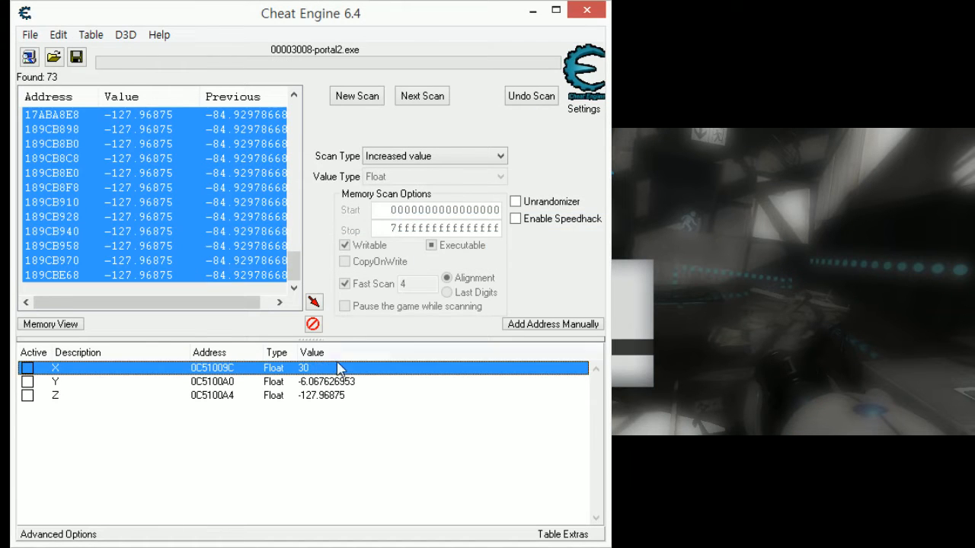
- Resume Portal 2 and walk the character around to watch how the X, Y and Z values respond
left_click(768, 328)
key("Escape")
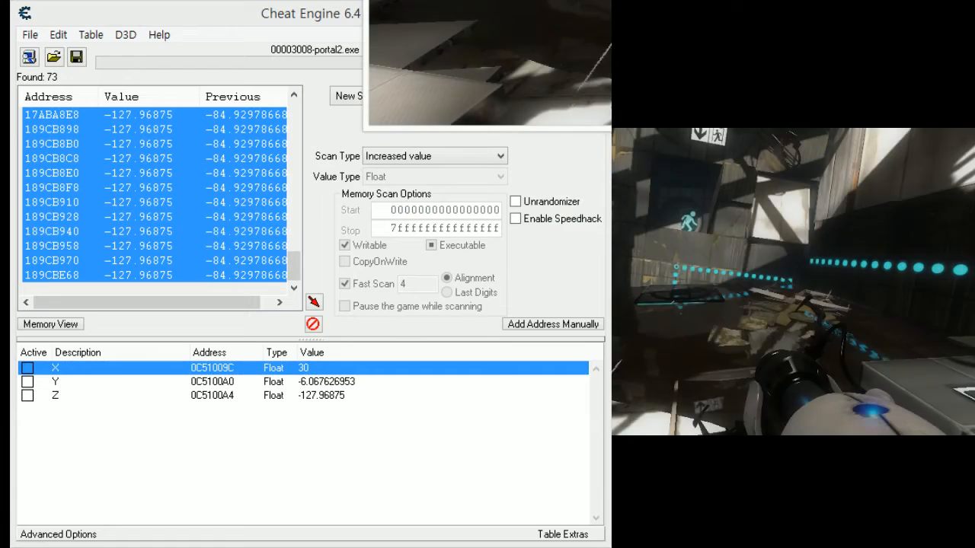
key("w")
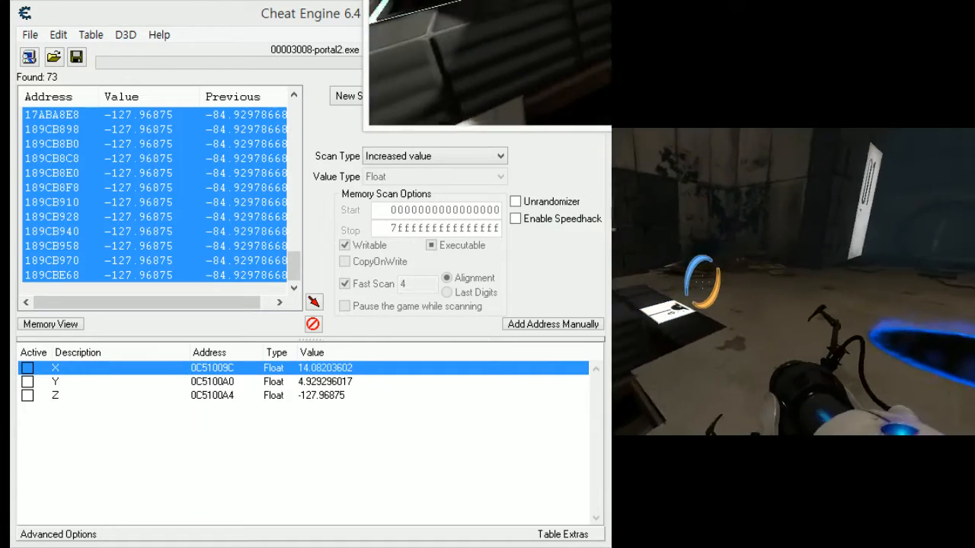
key("w")
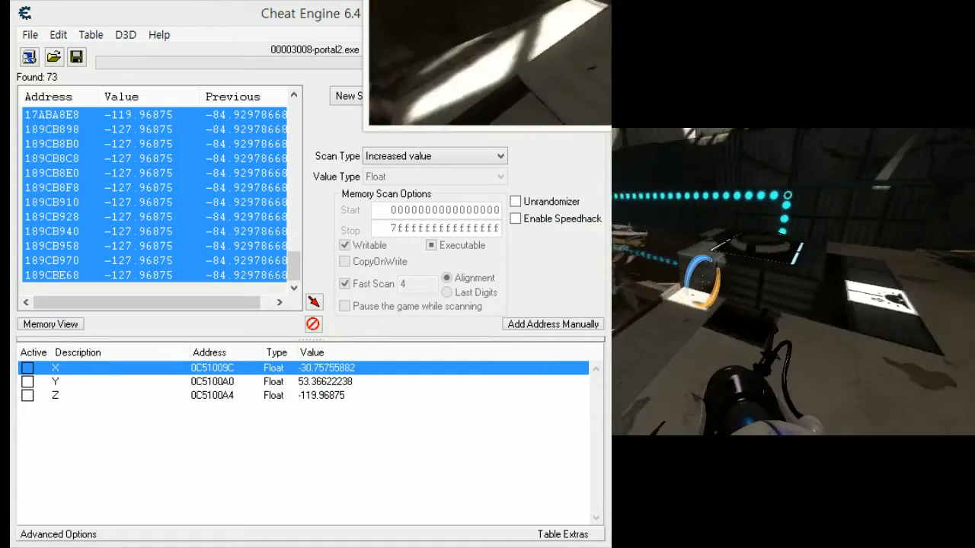
key("w")
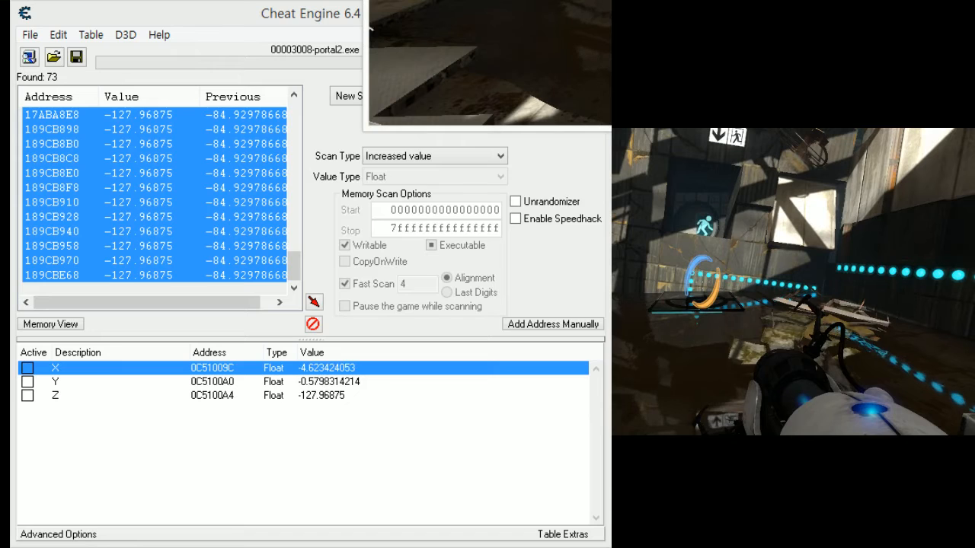
- Switch back to Cheat Engine and set the Z record's value to 0
key("alt+Tab")
left_click(314, 381)
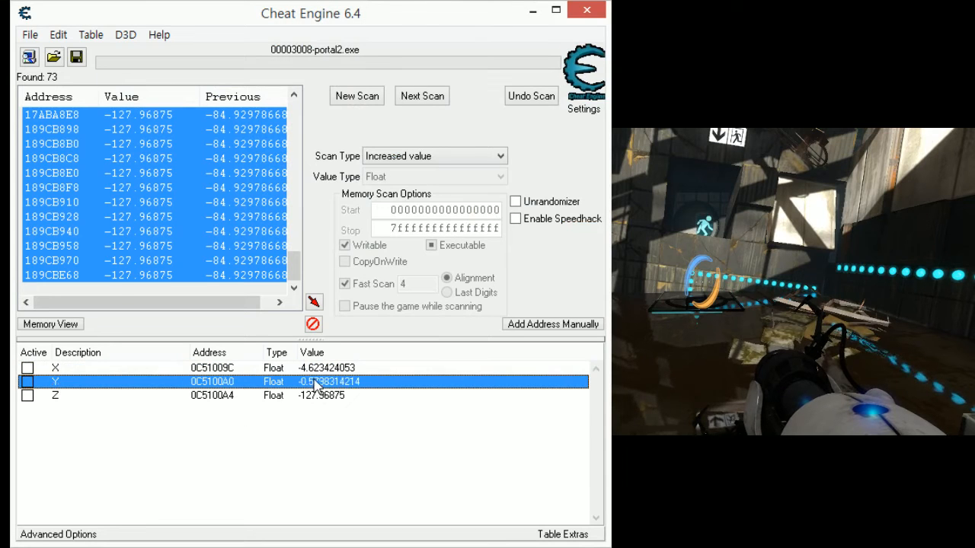
double_click(311, 396)
type("0")
key("Return")
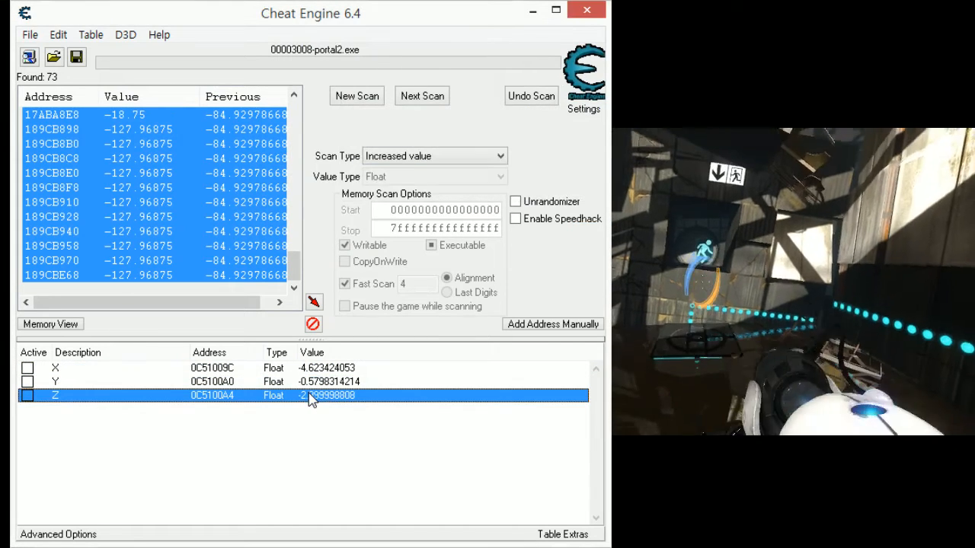
- Set the Y record's value to 10
double_click(312, 382)
type("1")
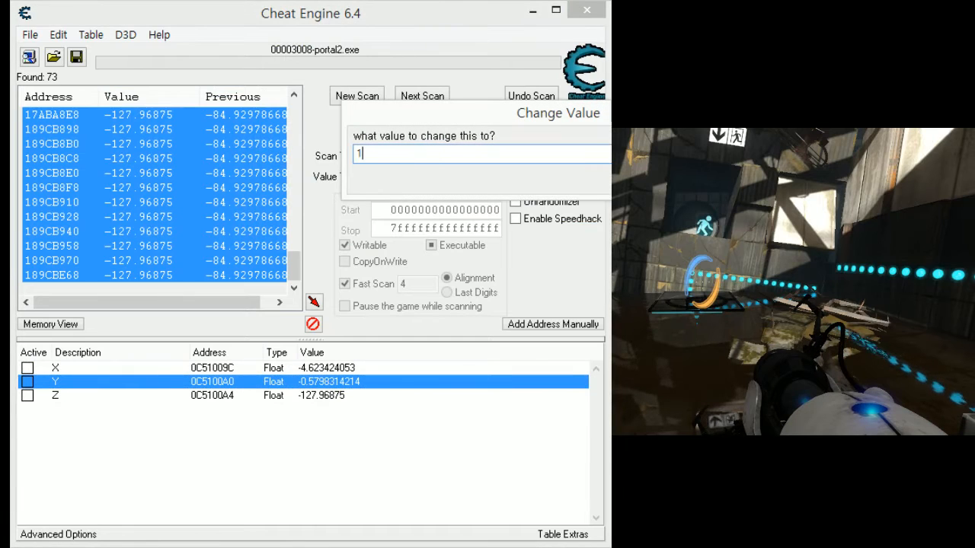
type("0")
key("Return")
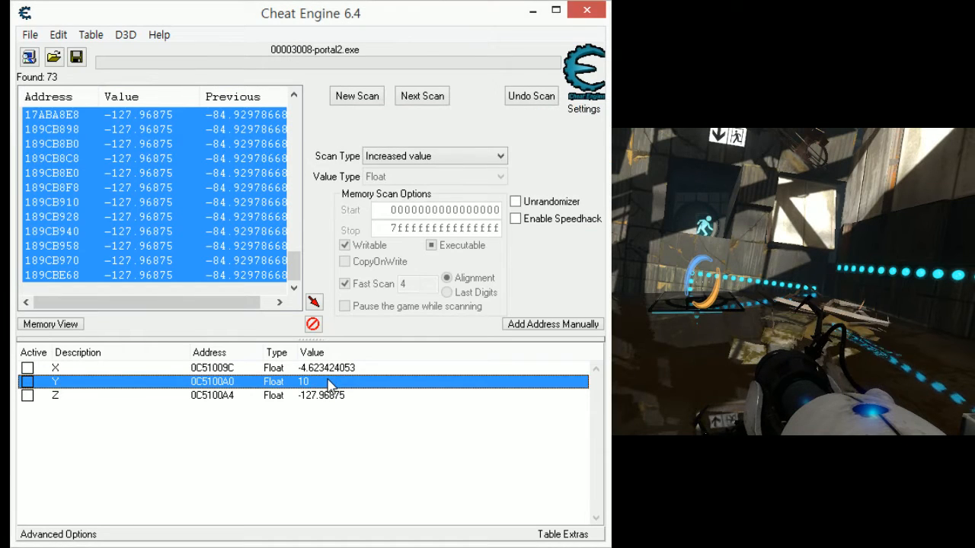
- Set the Y record's value to 400
double_click(329, 382)
type("4")
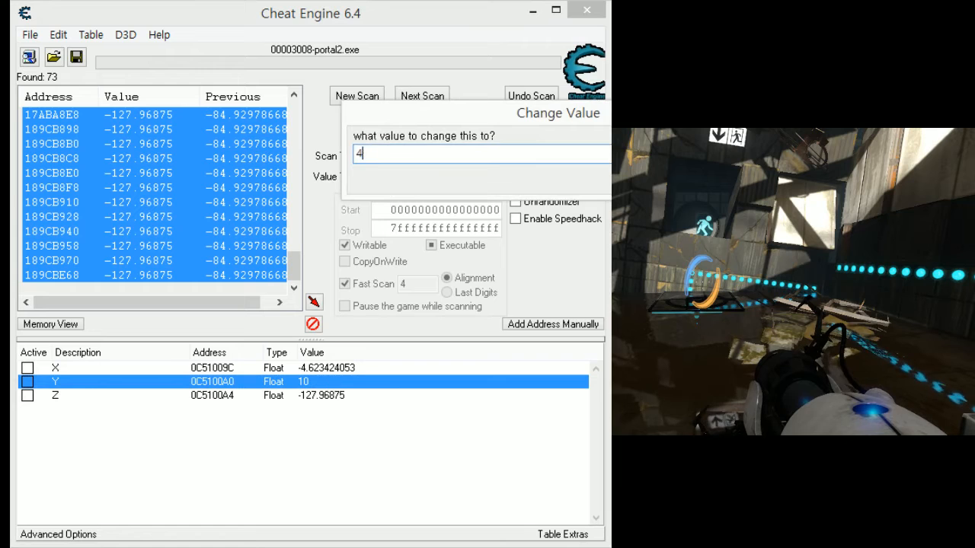
type("00")
key("Return")
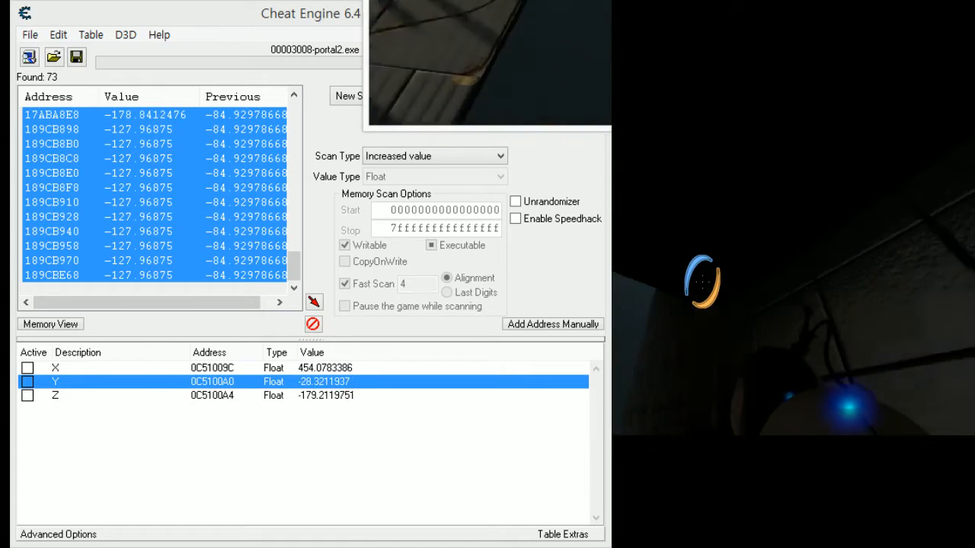
- Switch from the game to Cheat Engine and set the Z record's value to 500
key("alt+Tab")
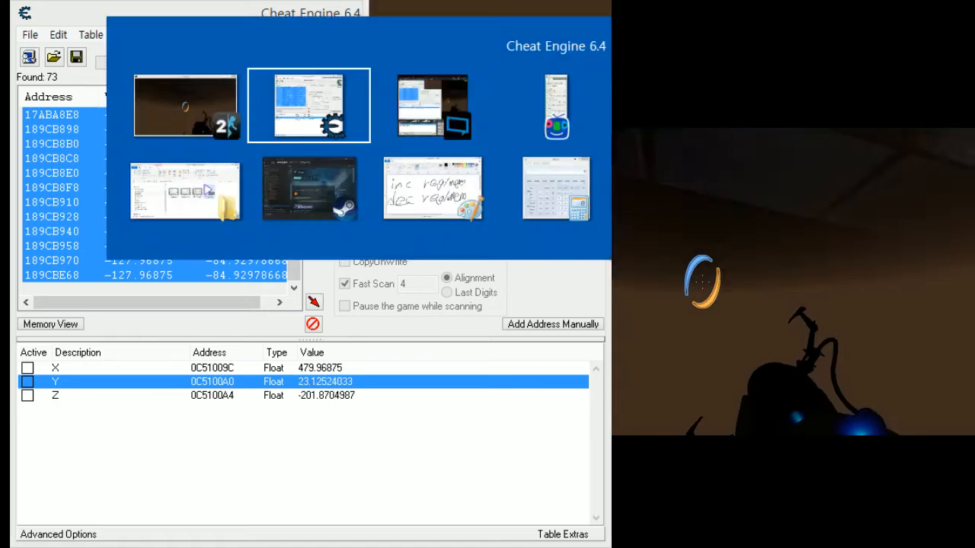
double_click(334, 395)
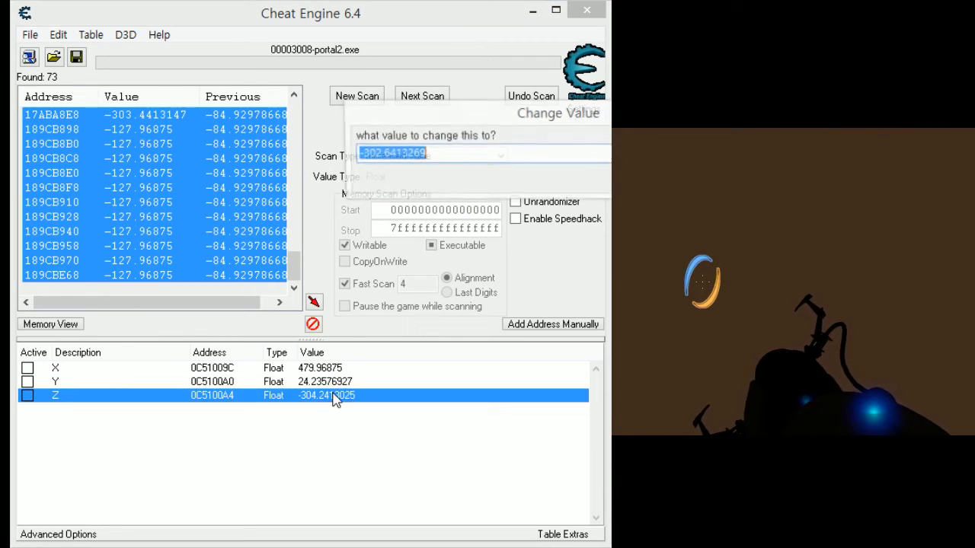
type("500")
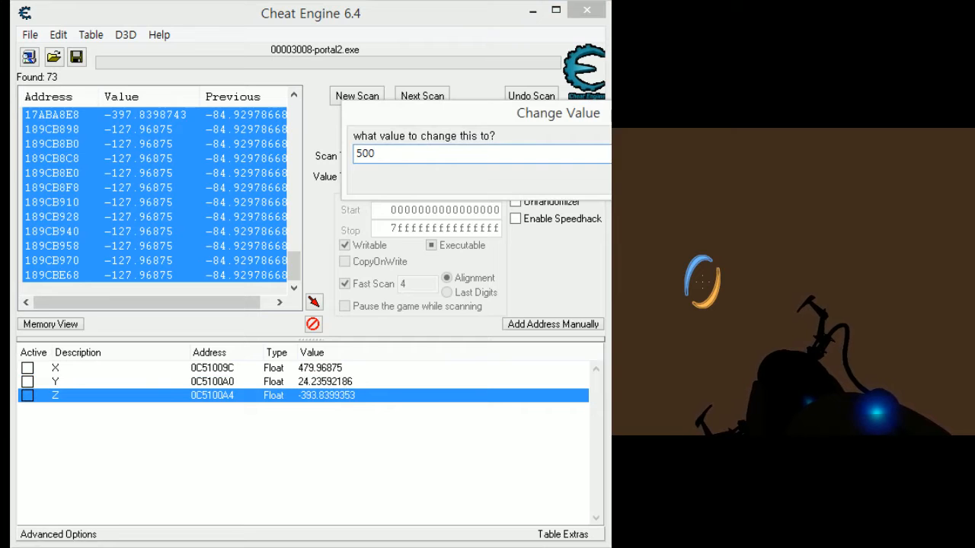
key("Return")
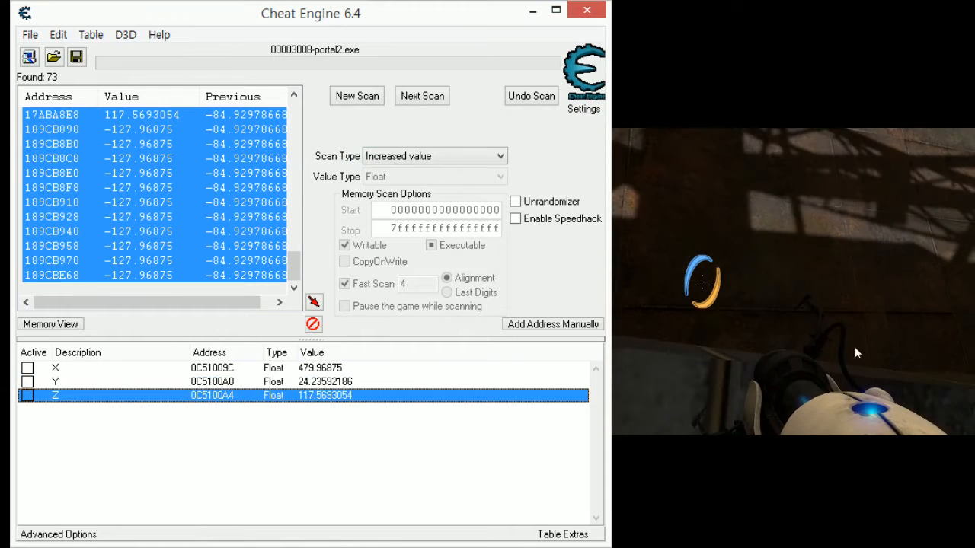
- Switch to Portal 2 and walk the character around the raised area to check its new position
left_click(710, 393)
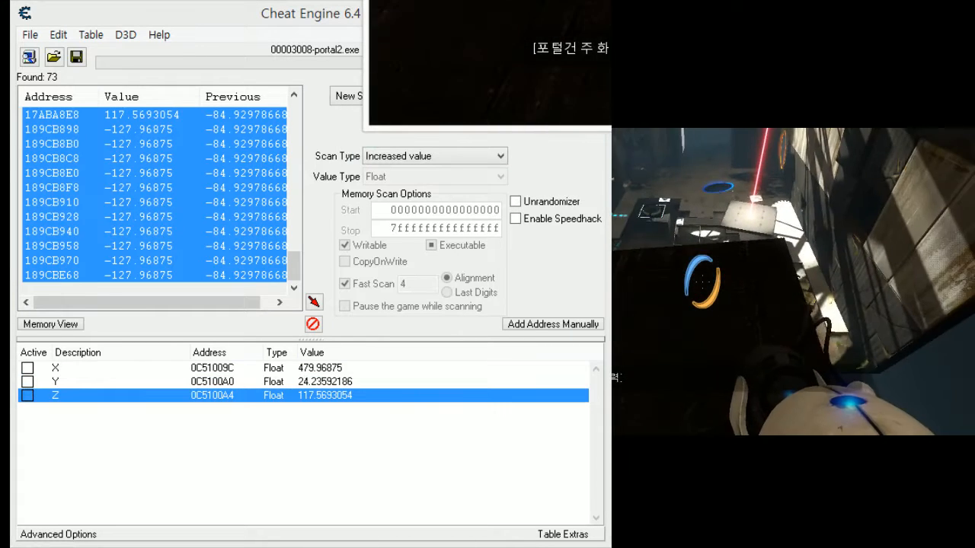
key("w")
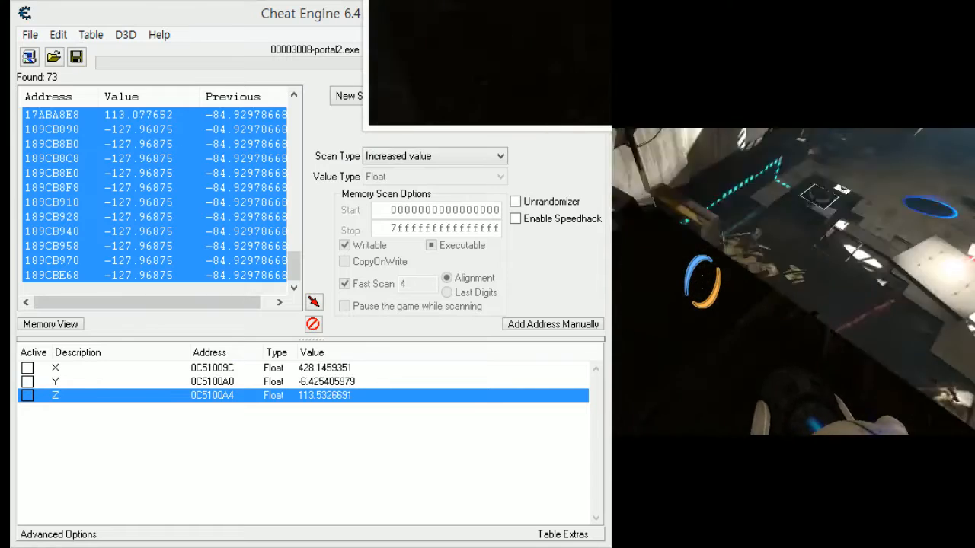
key("w")
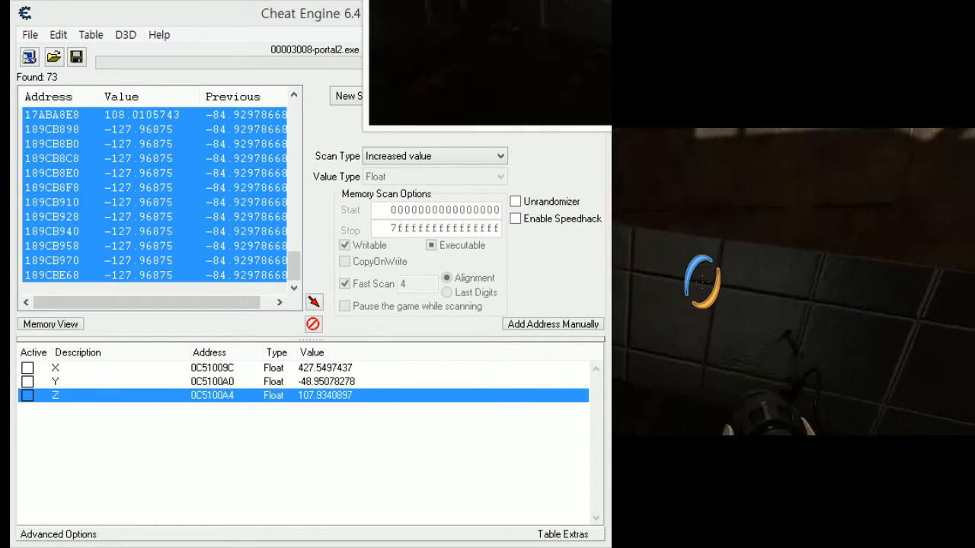
key("w")
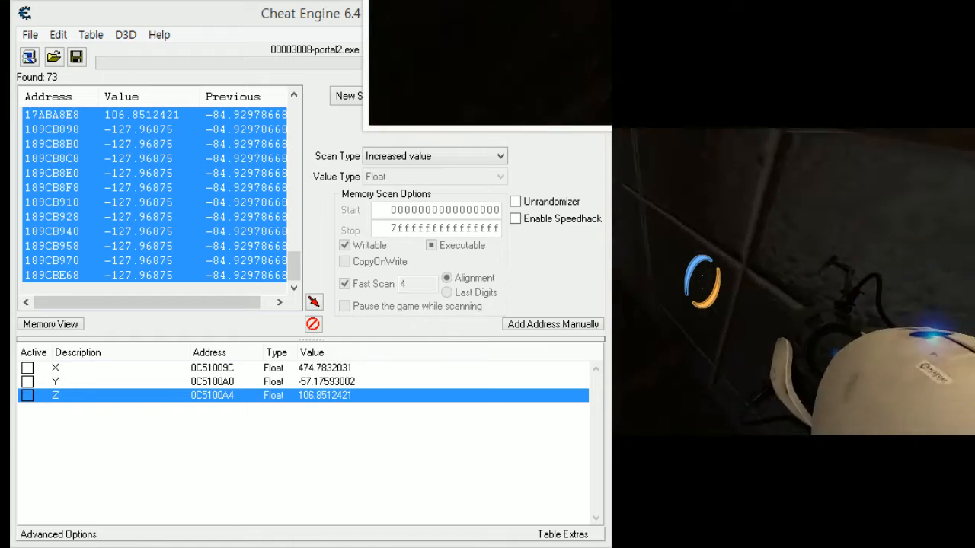
- Switch back to Cheat Engine and set the Z record's value to 82
key("alt+Tab")
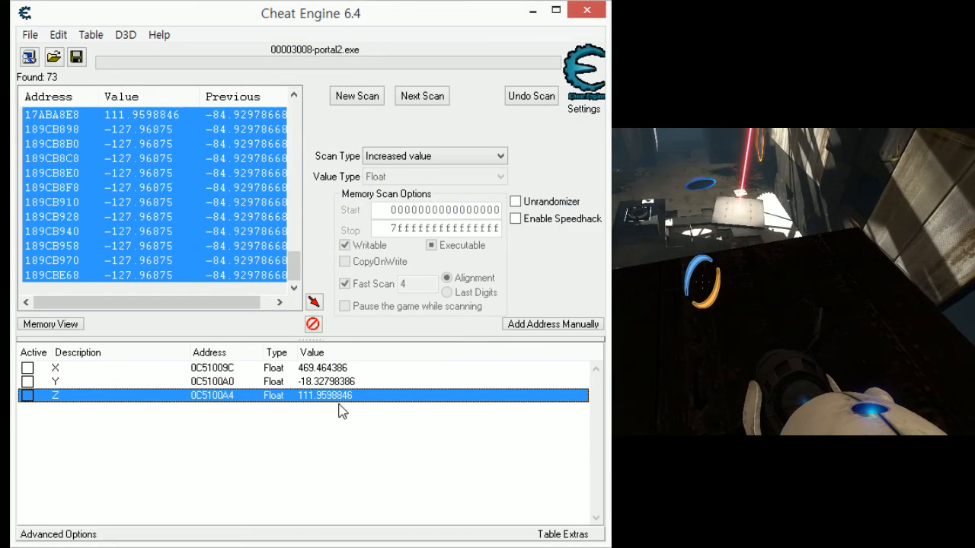
double_click(332, 397)
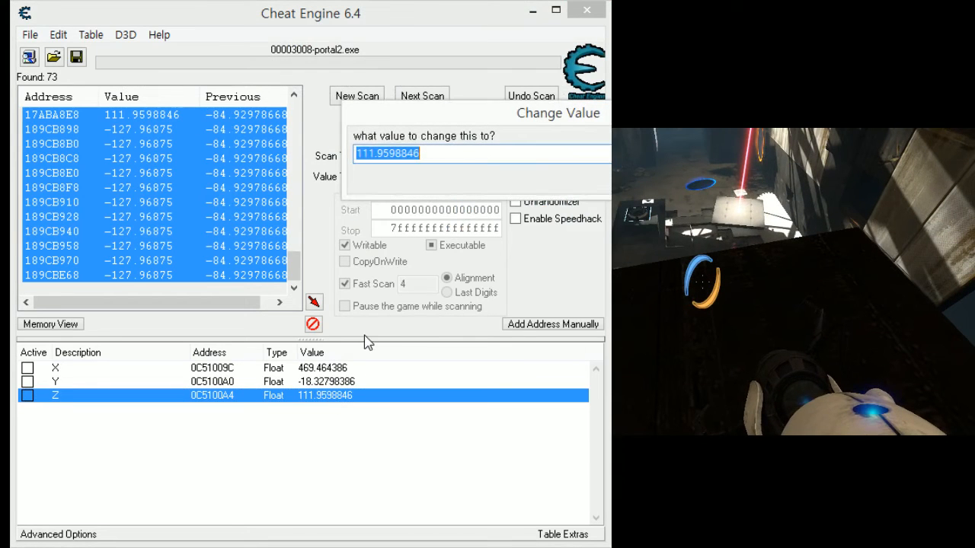
type("82")
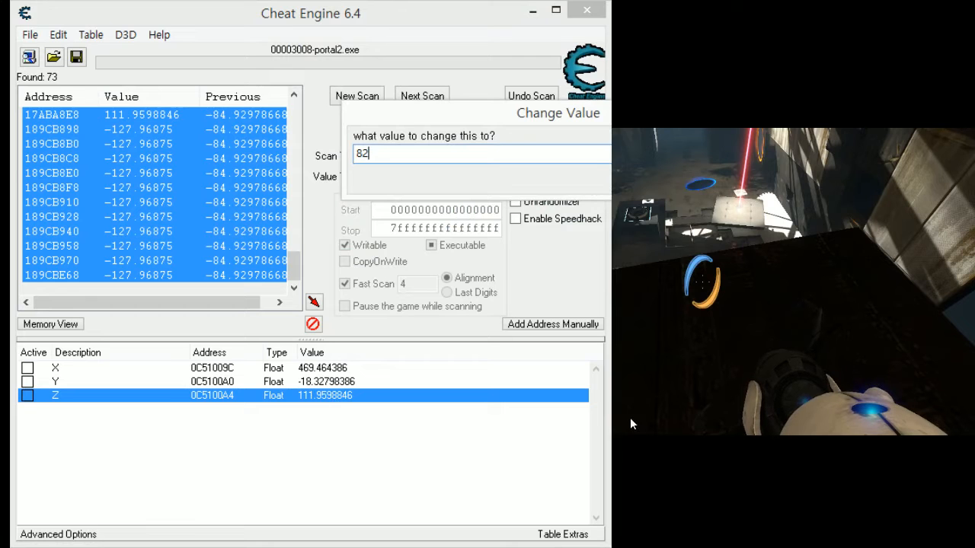
left_click_drag(676, 112, 589, 180)
left_click(577, 247)
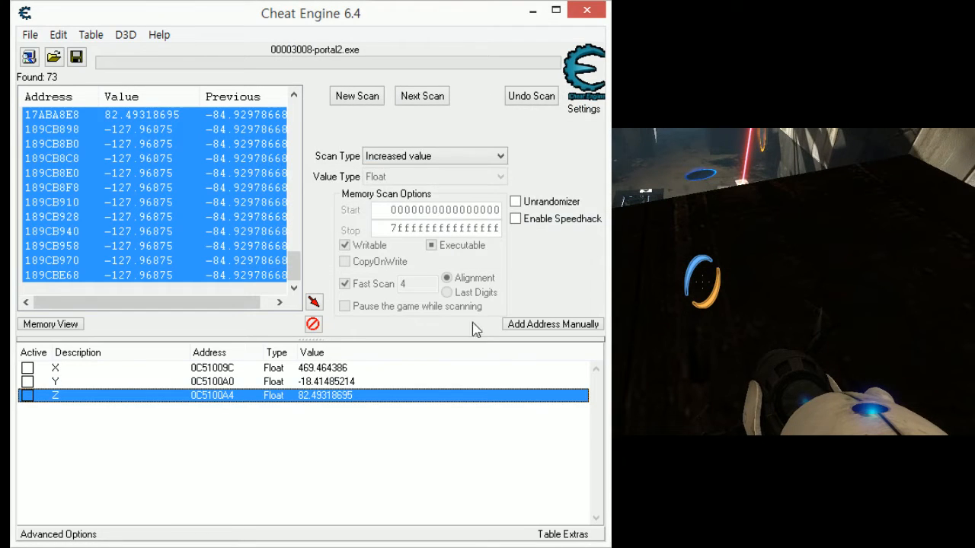
- Lower the character further by setting the Z record's value to 60
double_click(342, 395)
type("60")
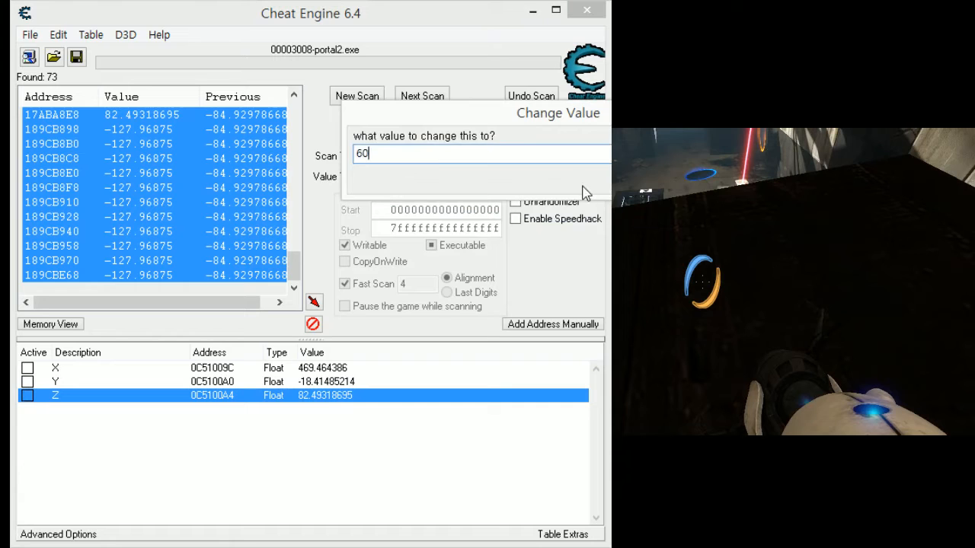
key("Return")
- Set the Z record's value to 50
double_click(327, 396)
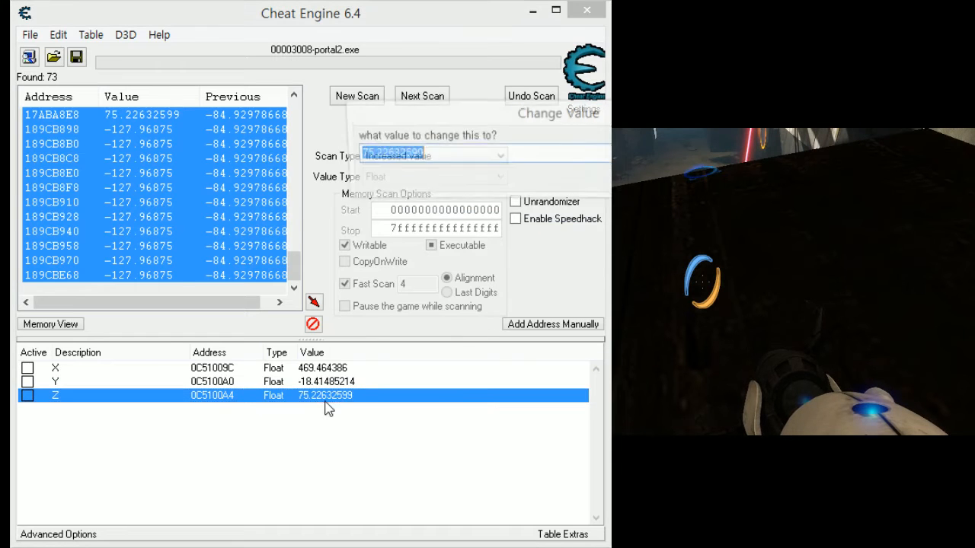
type("50")
key("Return")
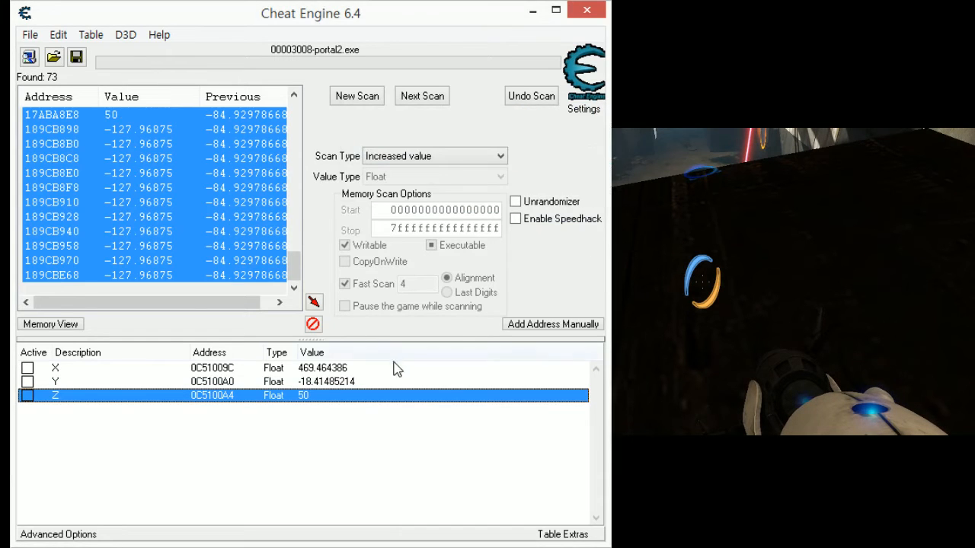
- Lower the character by setting the Z record's value to 40 and again to 20
double_click(308, 398)
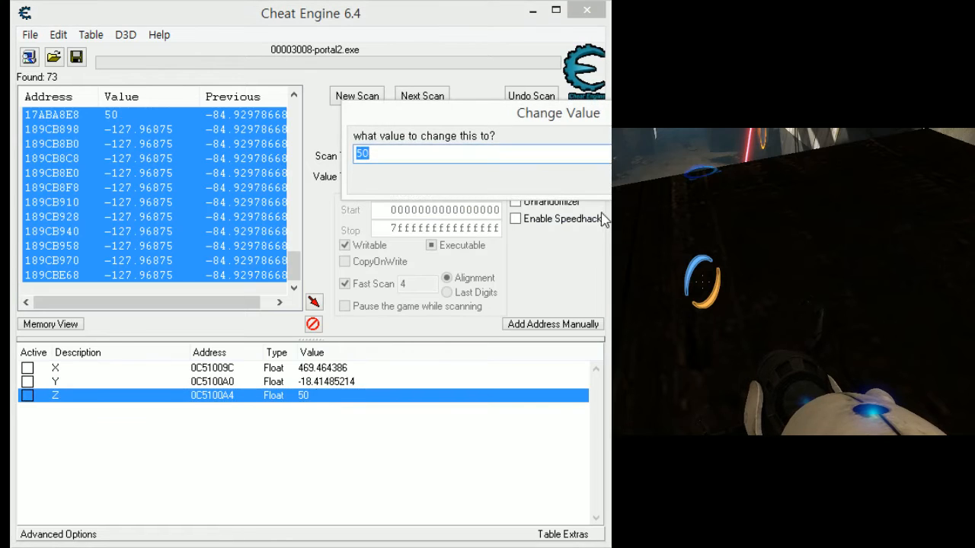
type("40")
key("Return")
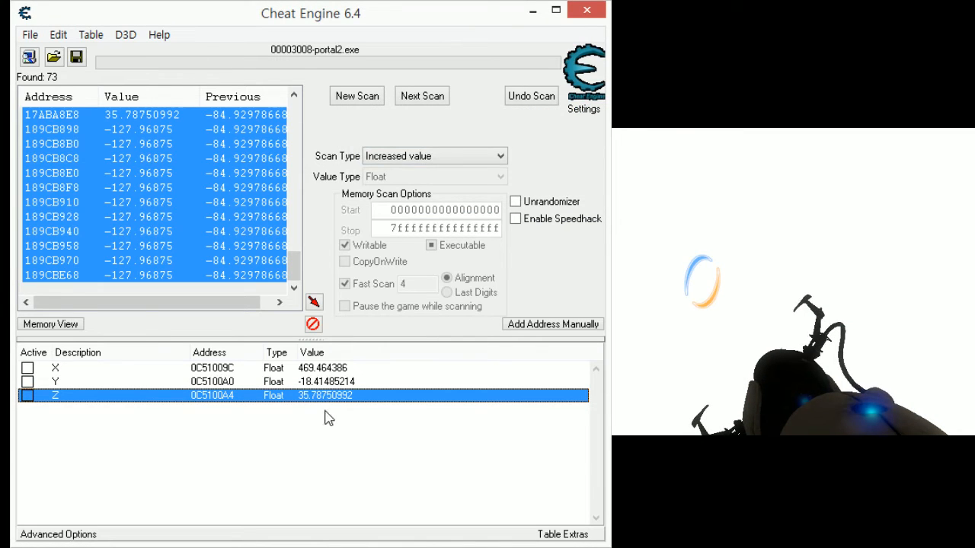
double_click(331, 399)
type("20")
key("Return")
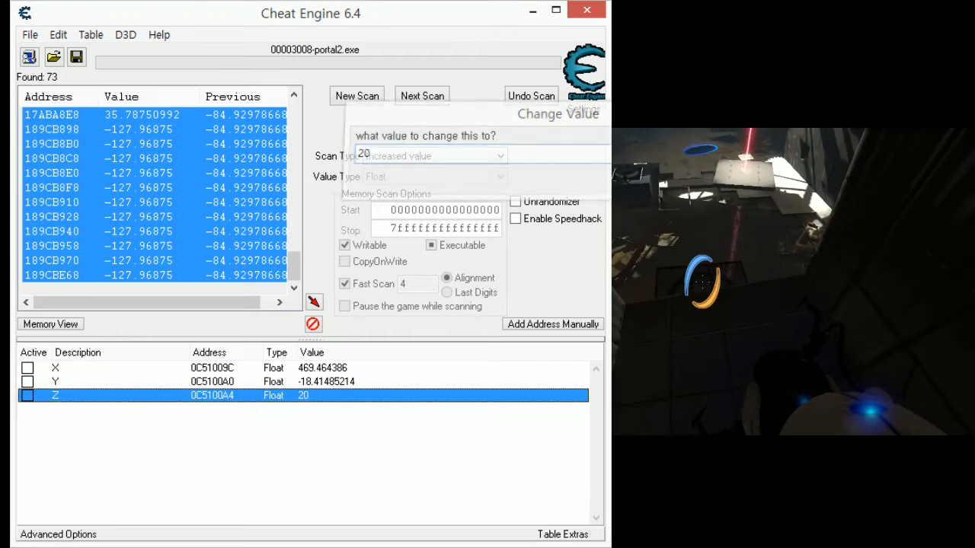
- Switch to Portal 2 and walk the character up to the closed round exit door
left_click(739, 308)
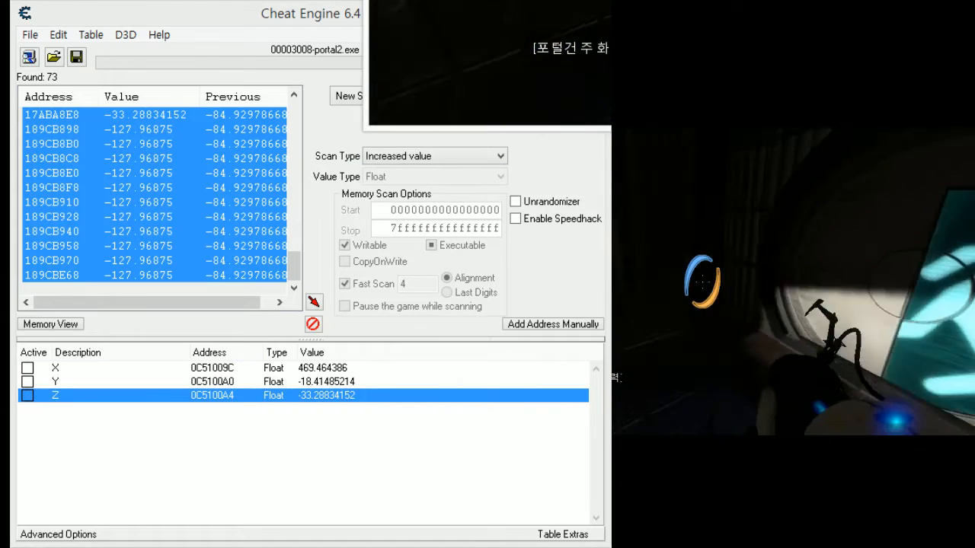
key("w")
key("d")
key("a")
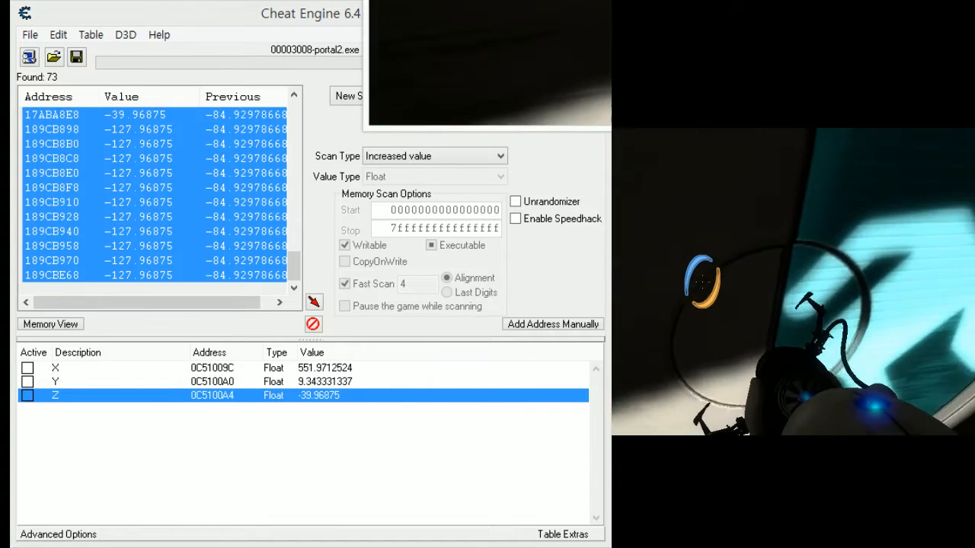
key("s")
key("d")
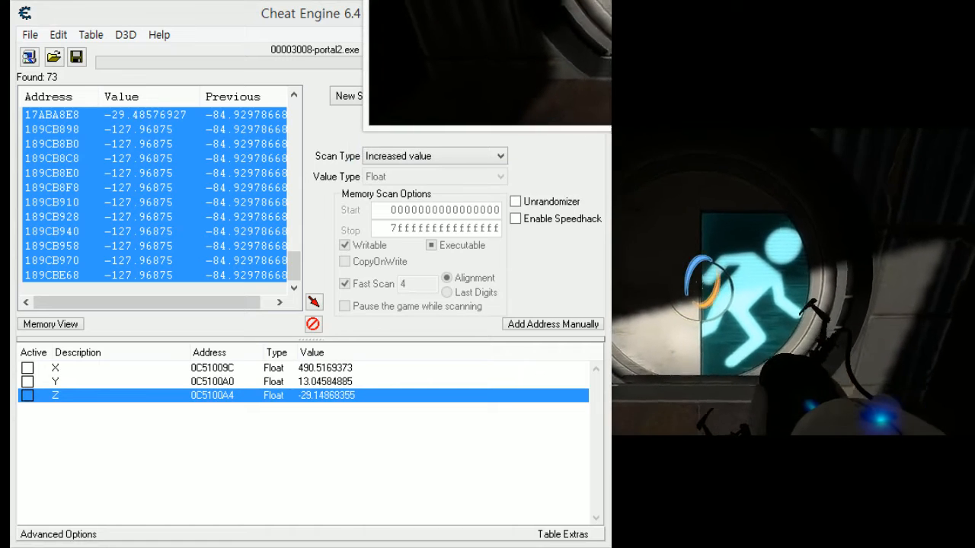
key("w")
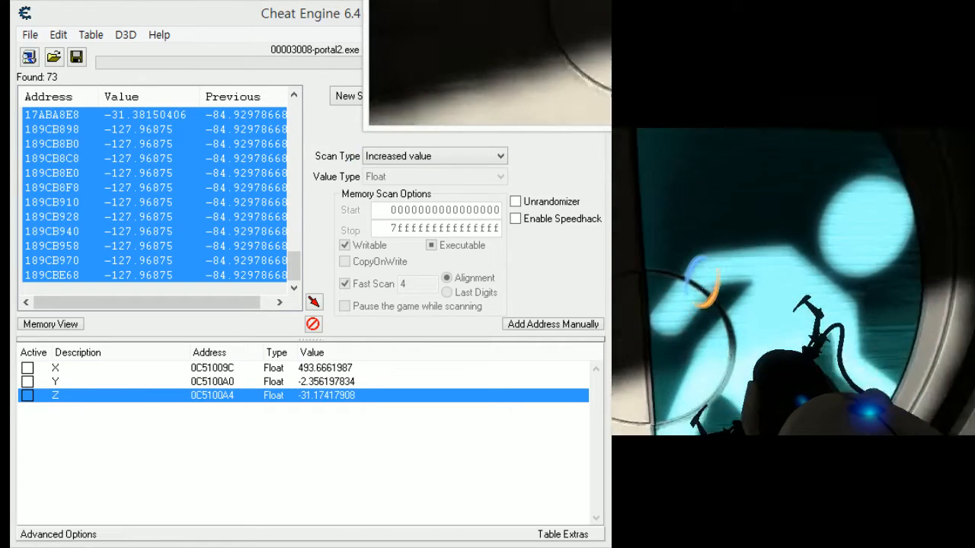
key("s")
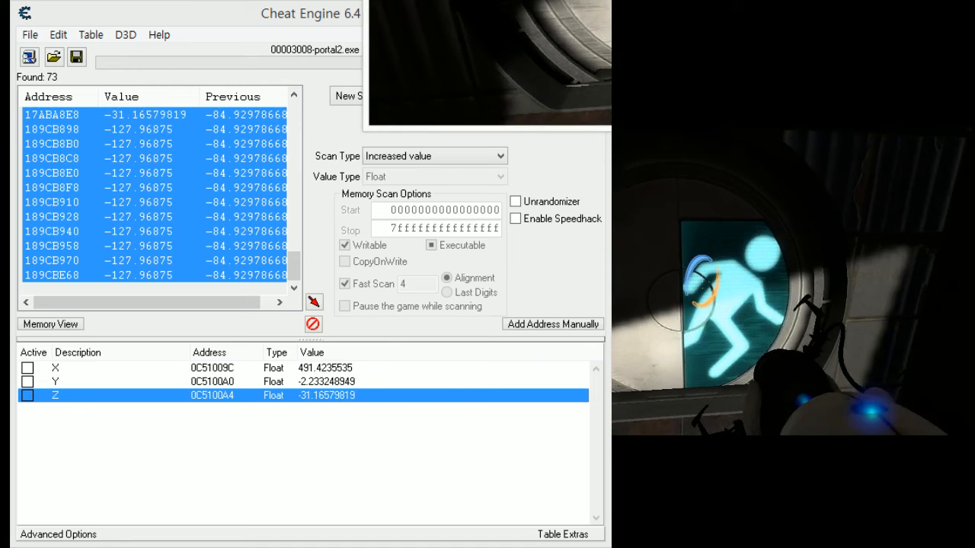
key("w")
- Switch back to Cheat Engine and set the X record's value to 560, followed by 600, to get past the closed door
key("alt+Tab")
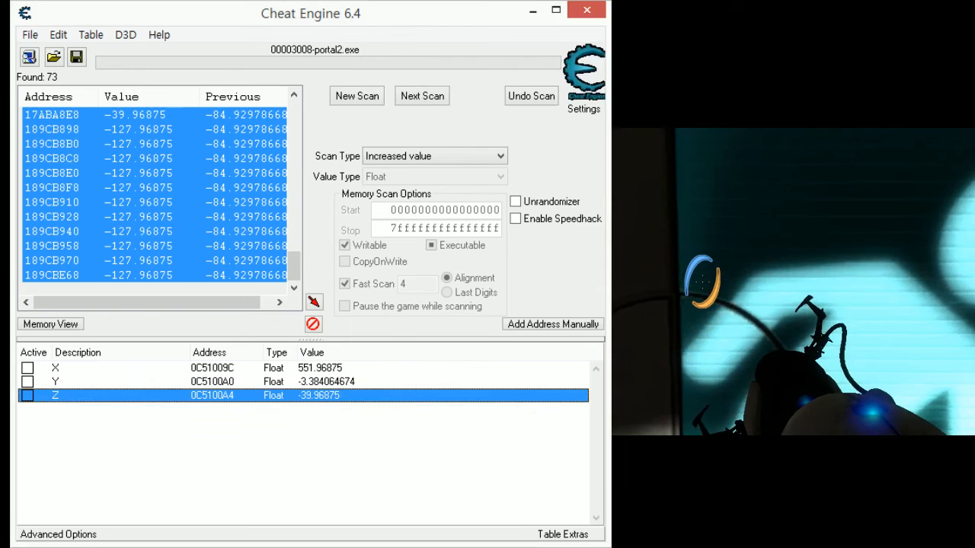
double_click(385, 366)
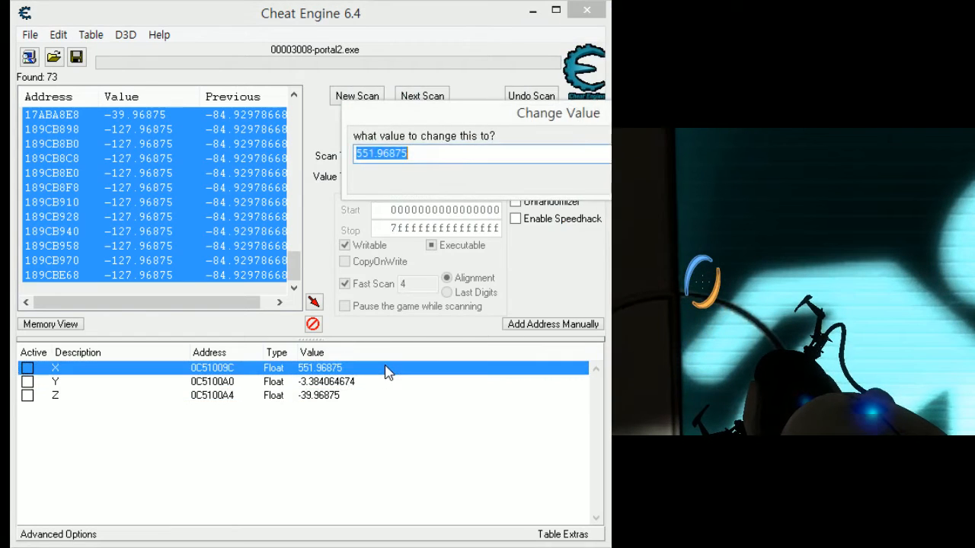
type("560")
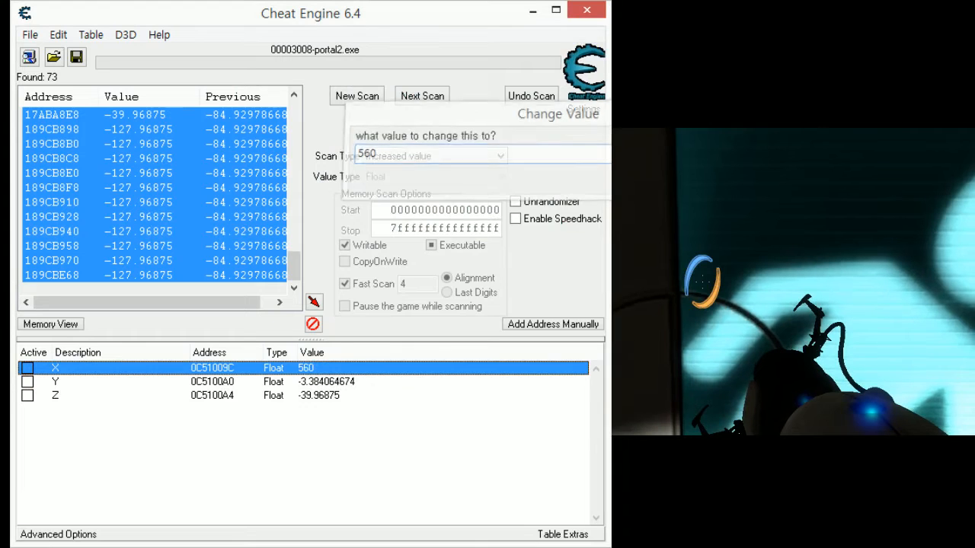
key("Return")
double_click(354, 370)
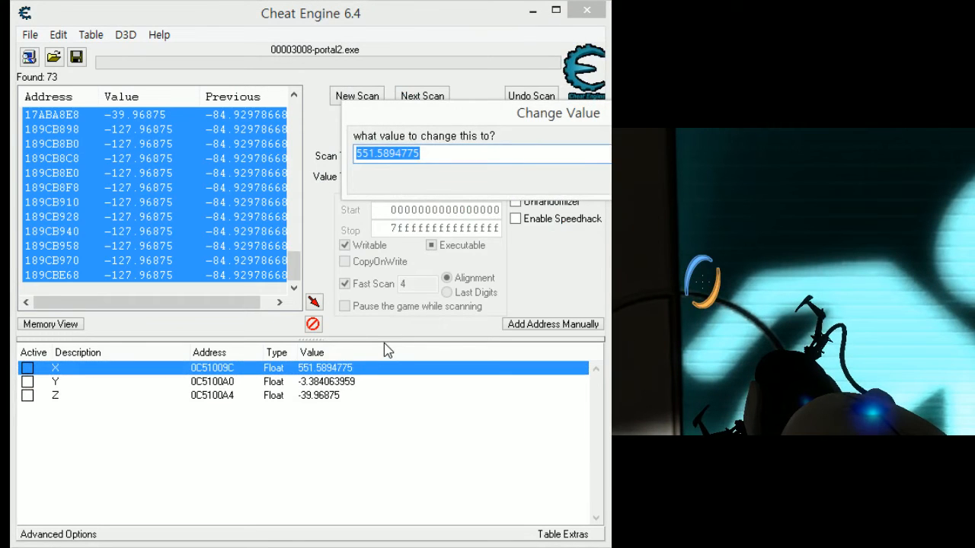
type("600")
key("Return")
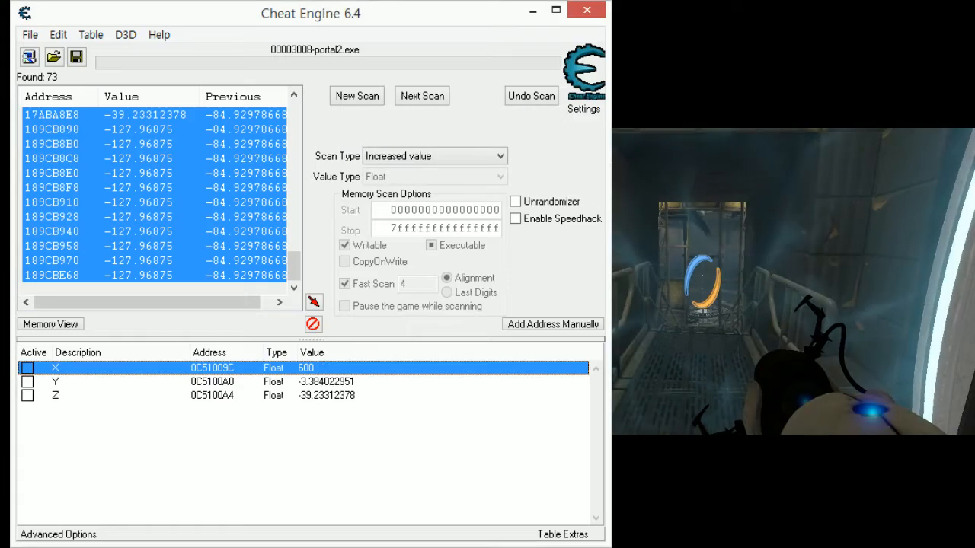
- Switch to Portal 2 and walk the character along the walkway, into the next level and up the stairs beyond
key("alt+Tab")
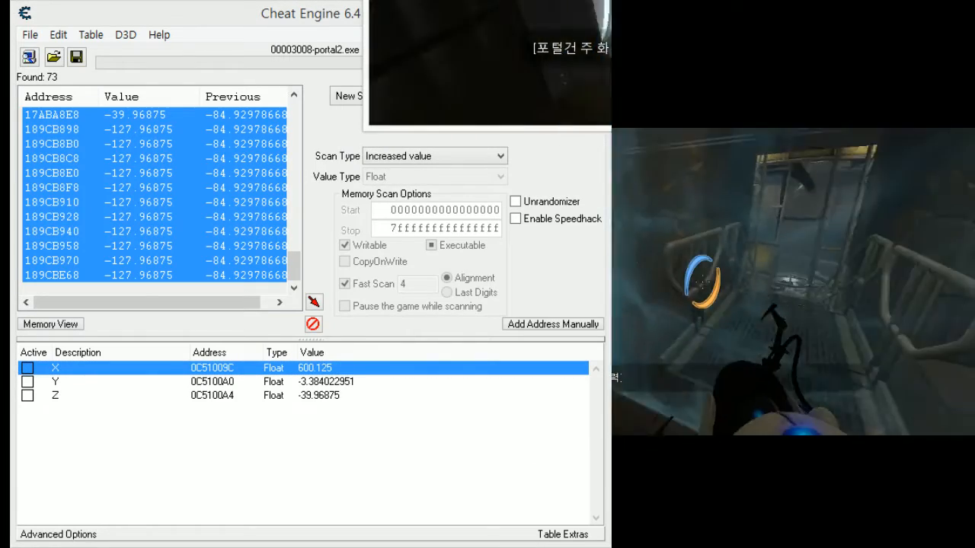
key("w")
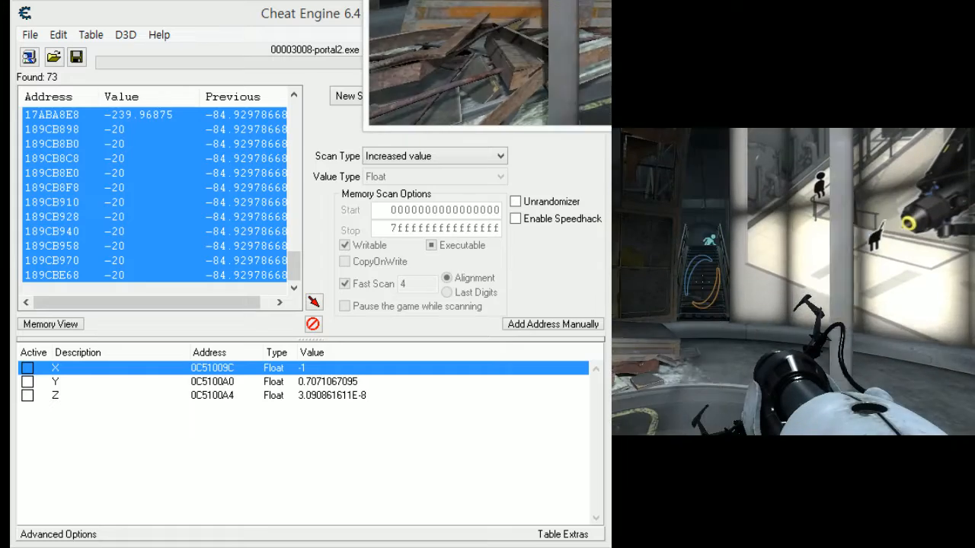
key("w")
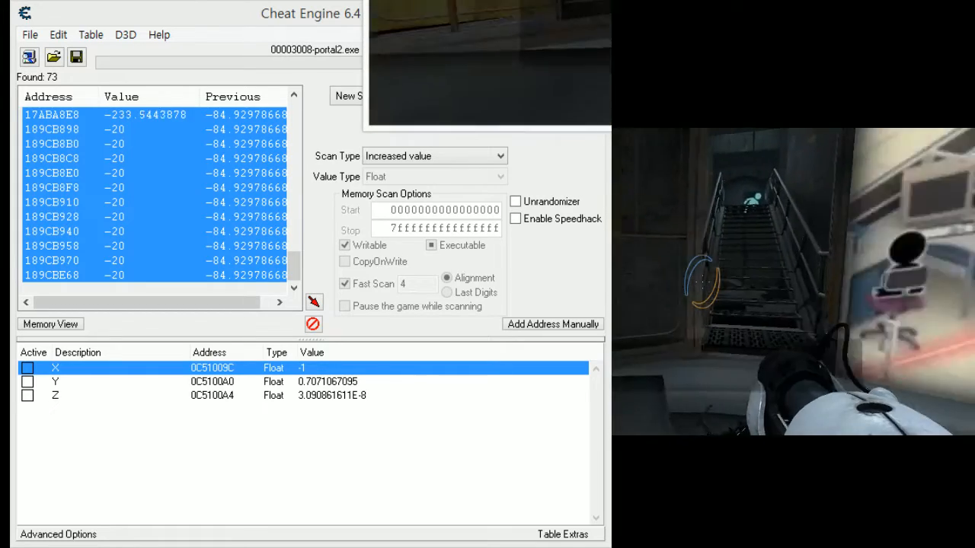
key("w")
key("space")
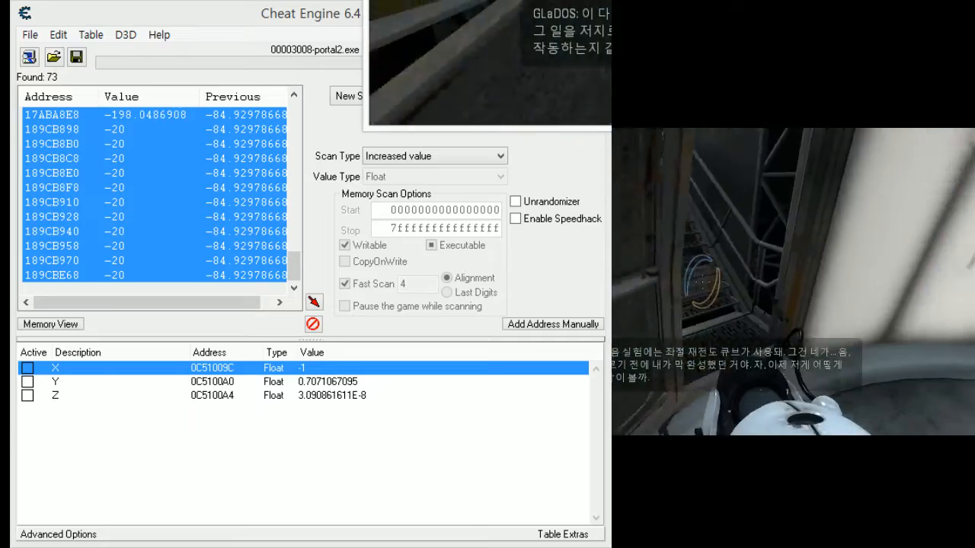
key("w")
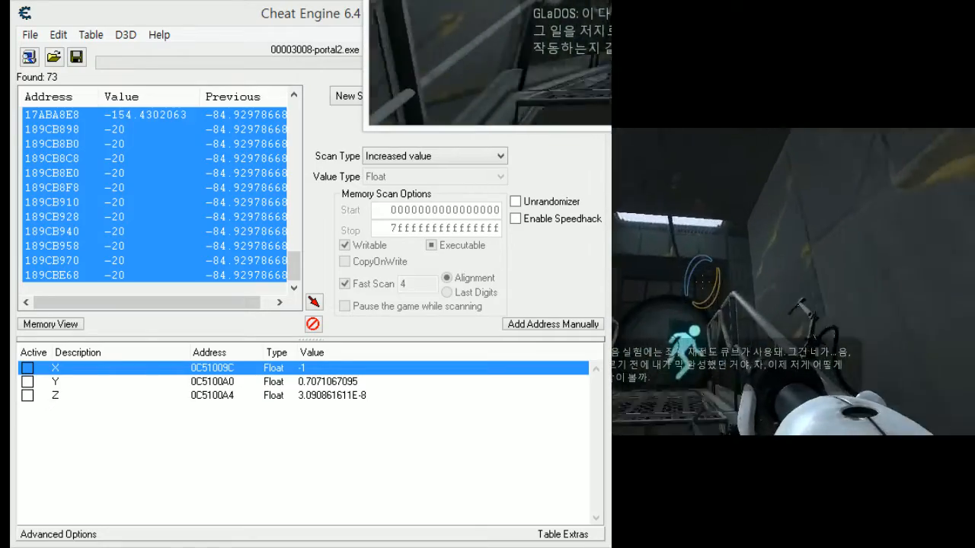
key("w")
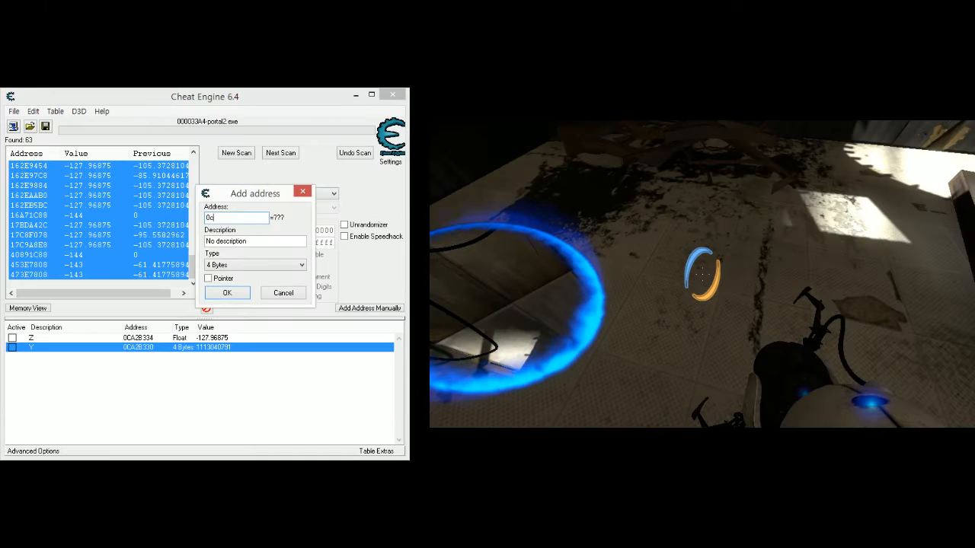
- Manually add address 0CA2B32C to the Cheat Engine address list and set its description to X
type("a2")
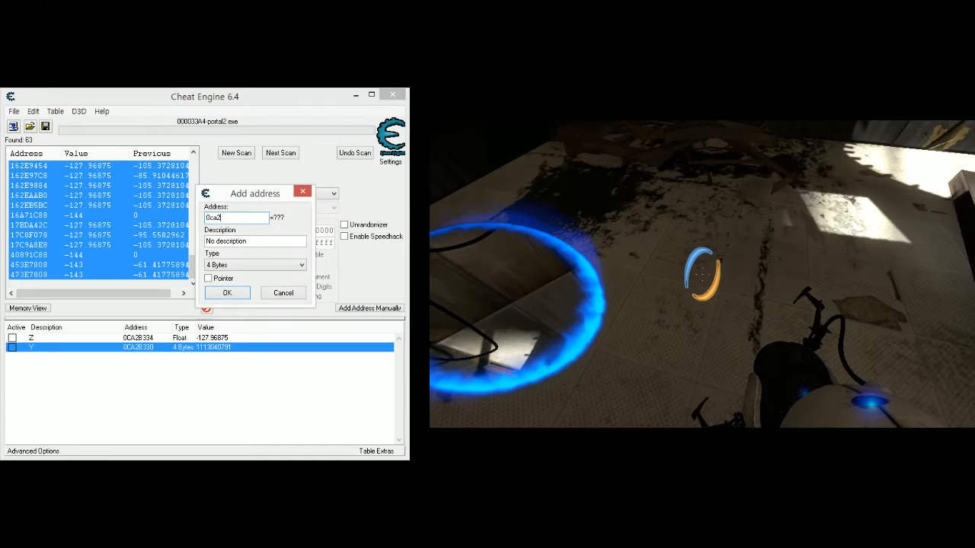
type("b32c")
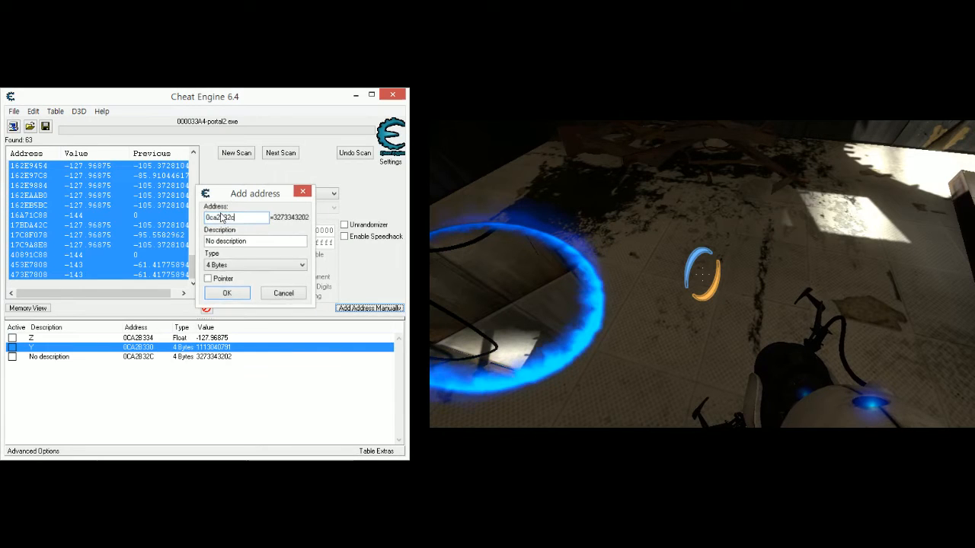
key("Return")
double_click(86, 358)
type("X")
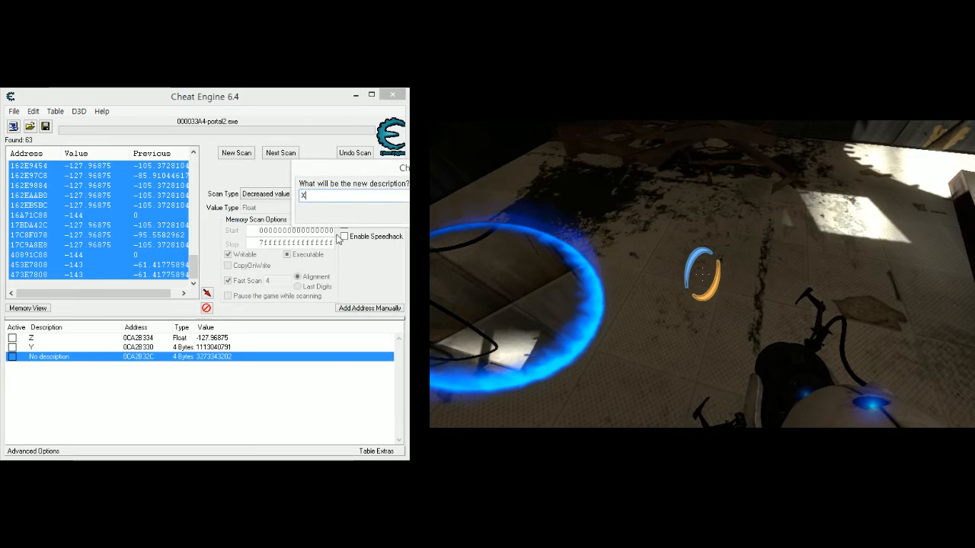
key("Return")
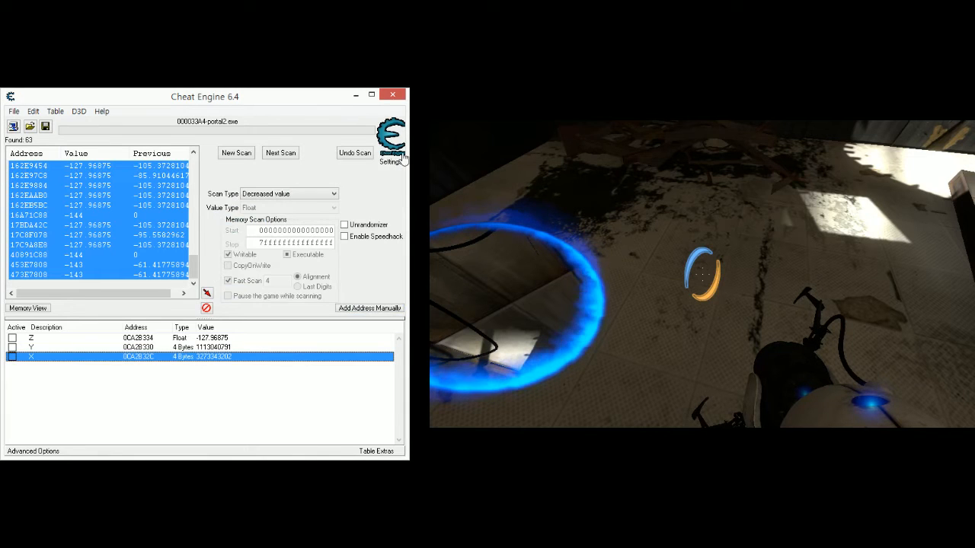
- Check the game briefly and open a pointer scan for the X record's address in Cheat Engine
key("alt+Tab")
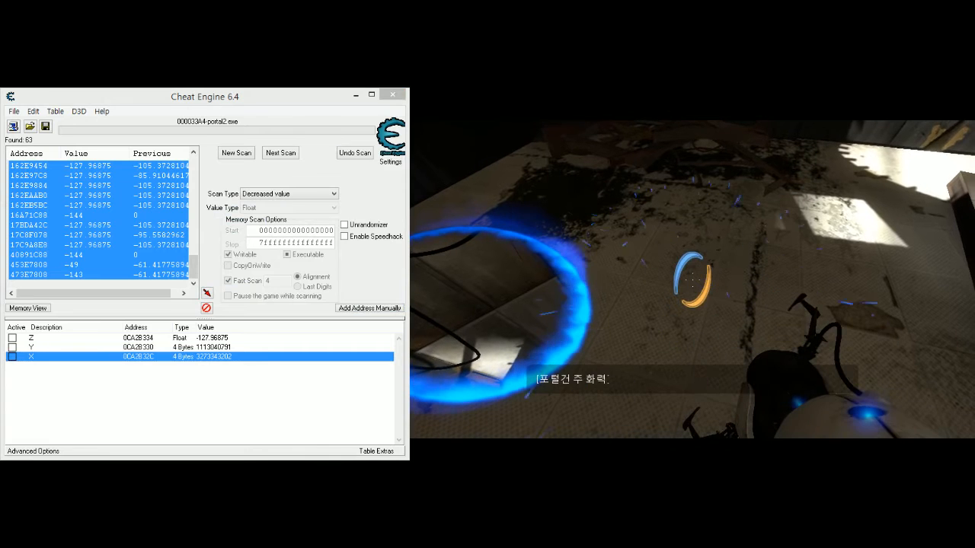
right_click(174, 356)
left_click(166, 359)
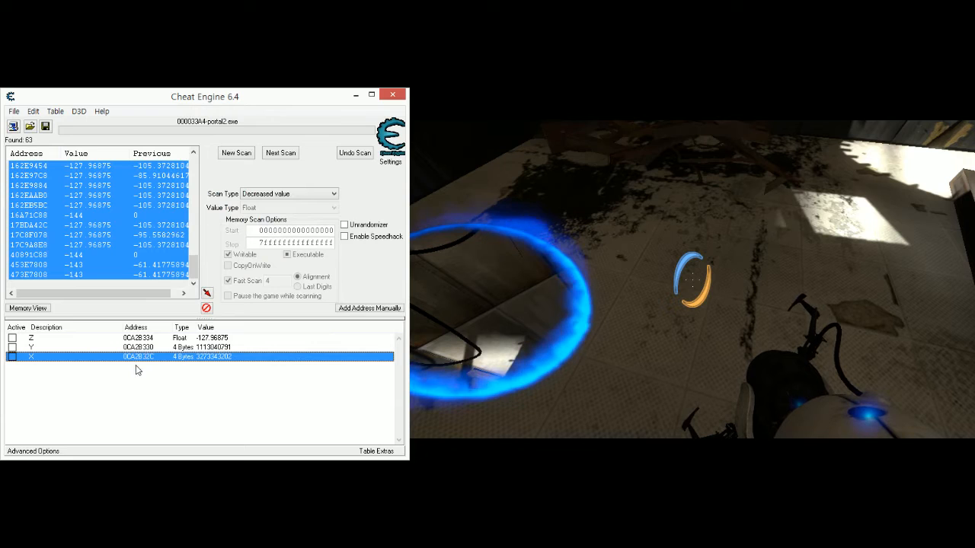
right_click(130, 363)
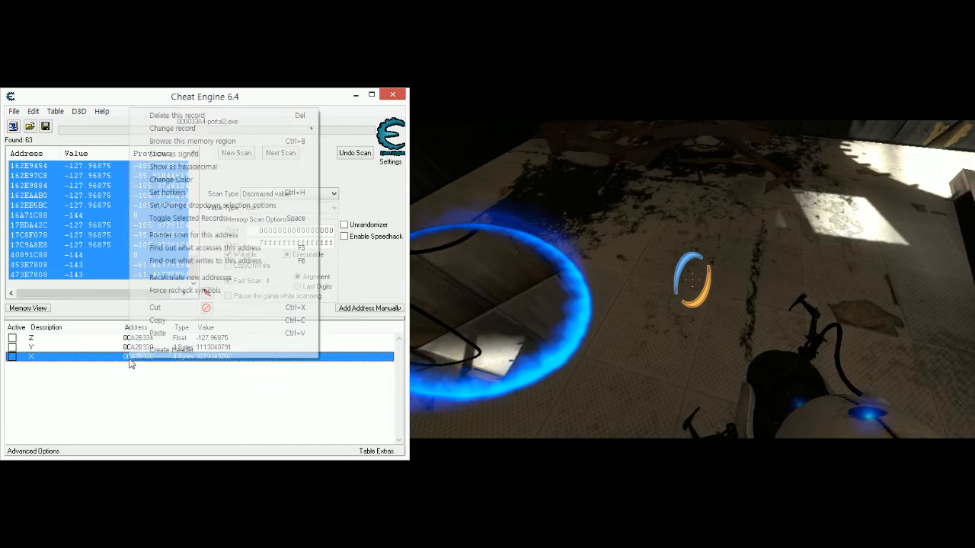
left_click(128, 361)
right_click(128, 361)
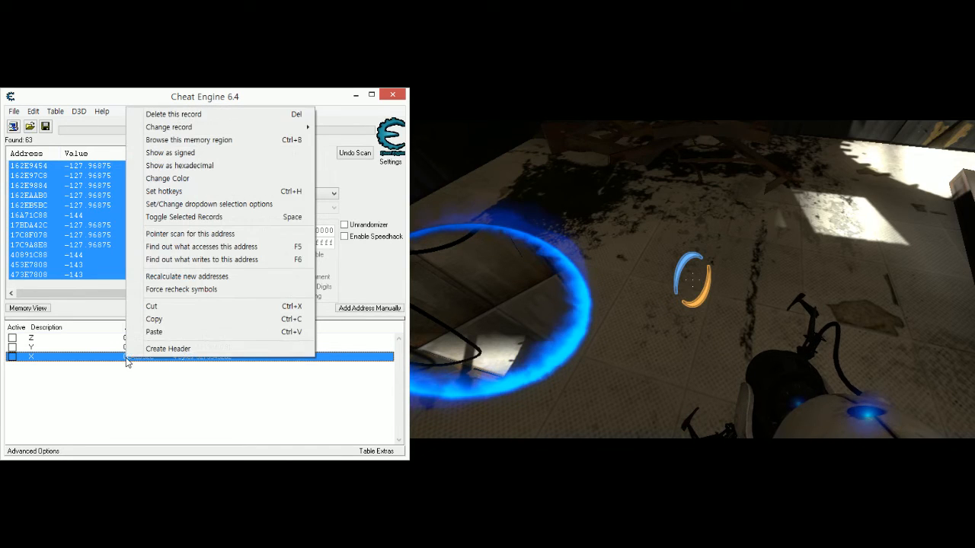
left_click(179, 233)
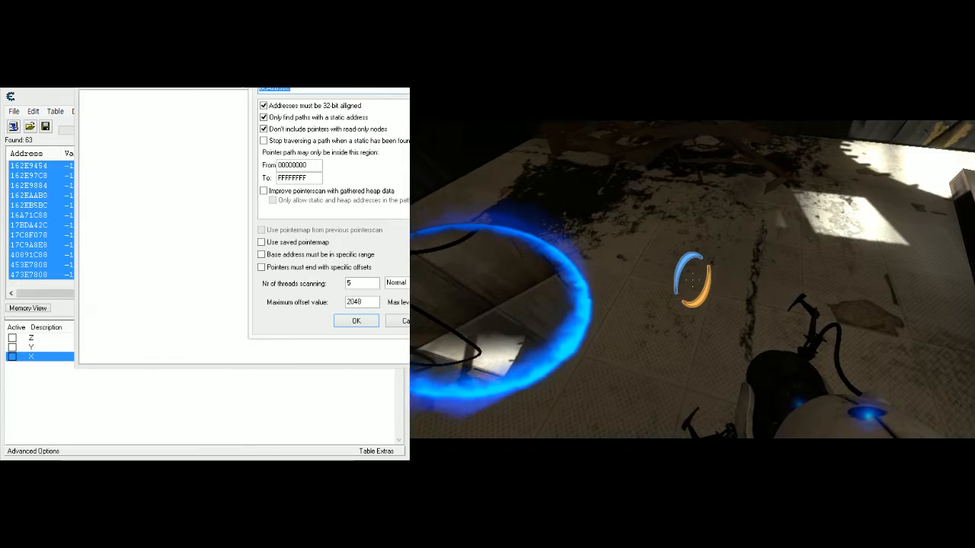
- Set the pointer scan's max level to 1 and accept the scan options
left_click_drag(392, 57, 160, 126)
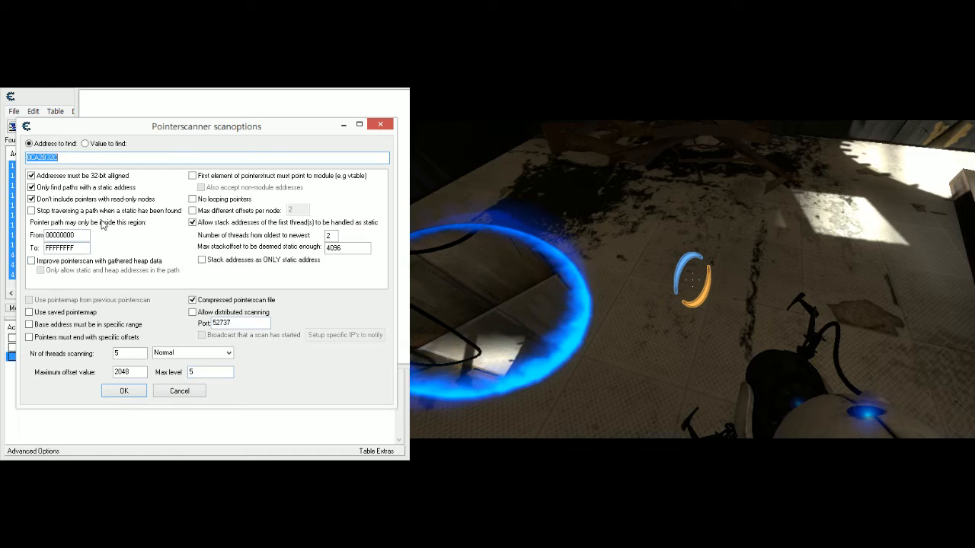
double_click(191, 371)
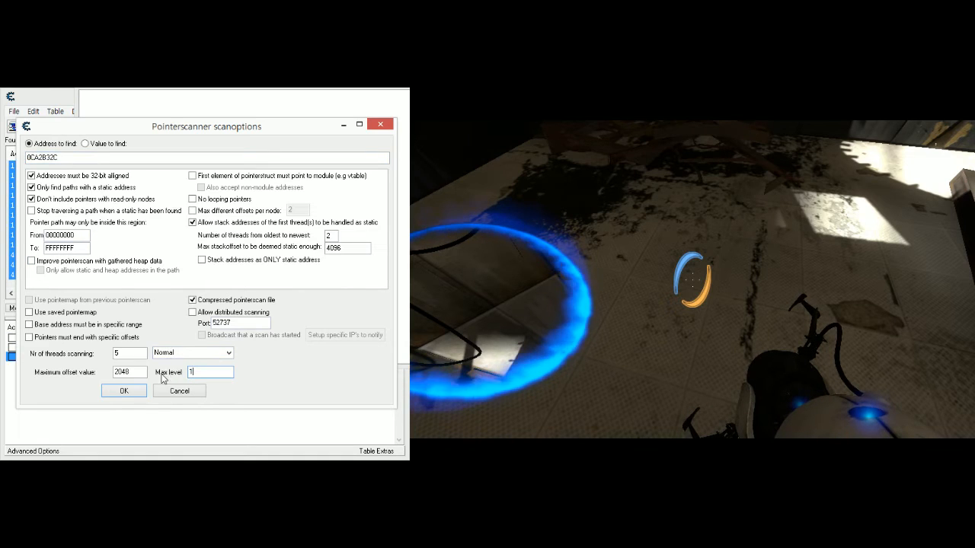
left_click(124, 391)
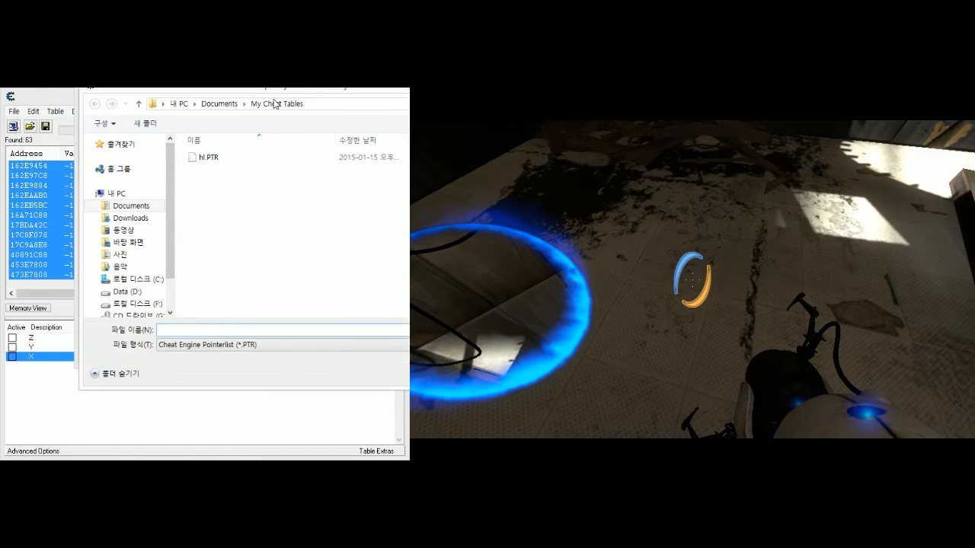
- Store the pointer scan results as p2 in My Cheat Tables, replacing the existing file, and start the scan
left_click_drag(283, 91, 184, 119)
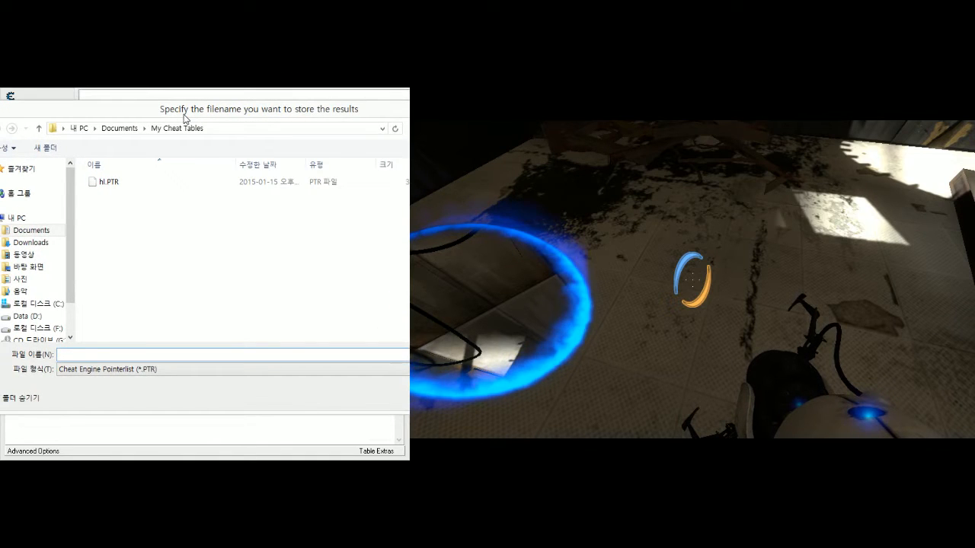
key("Return")
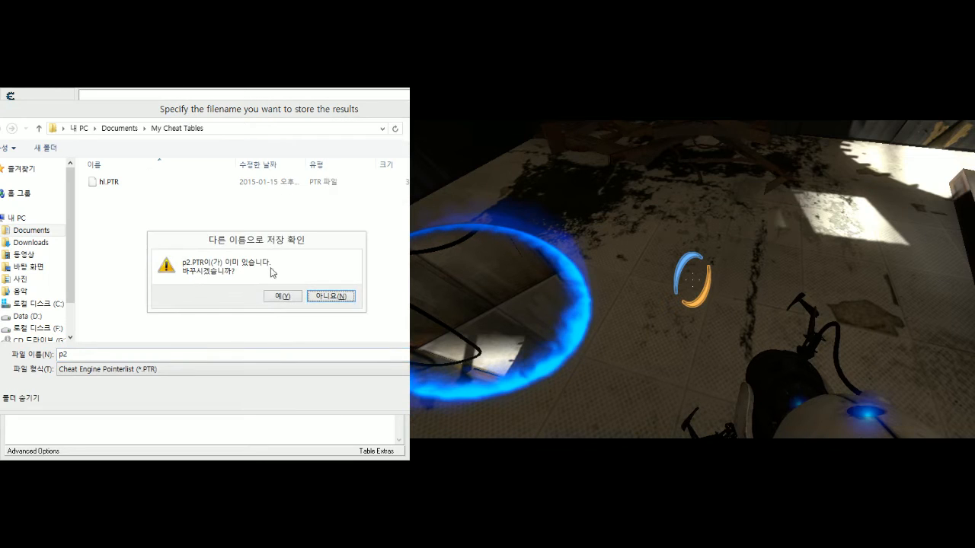
key("Return")
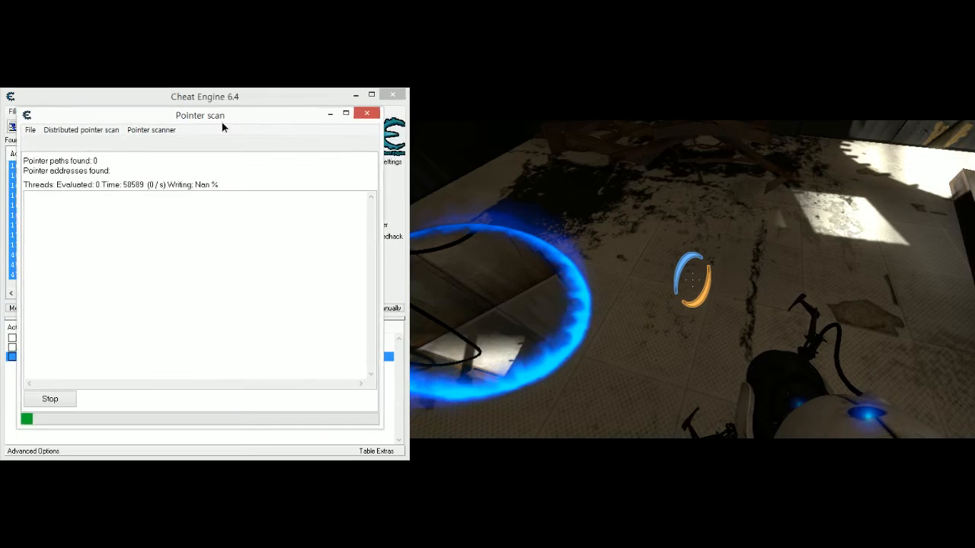
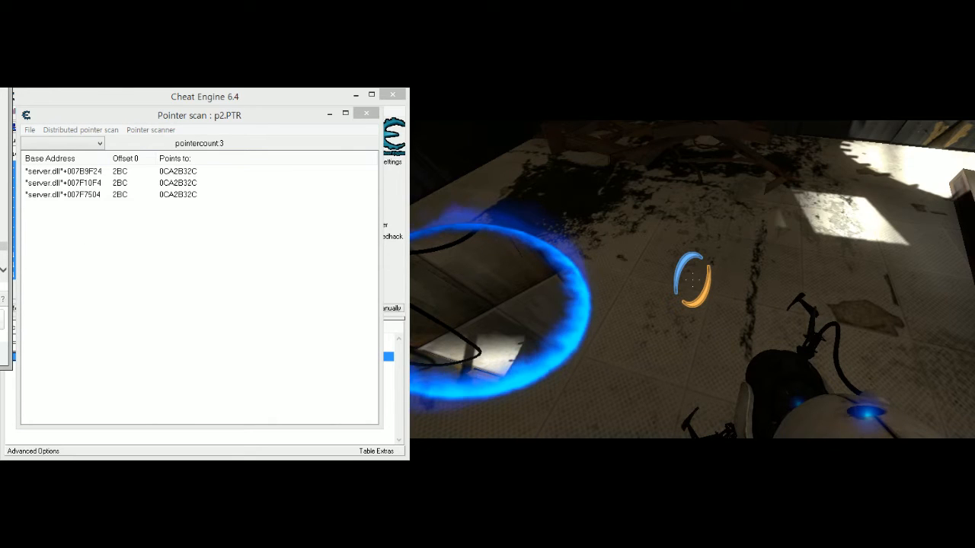
- Add the pointer scan result server.dll+007B9F24 with offset 2BC to the address list
left_click(82, 175)
left_click(88, 186)
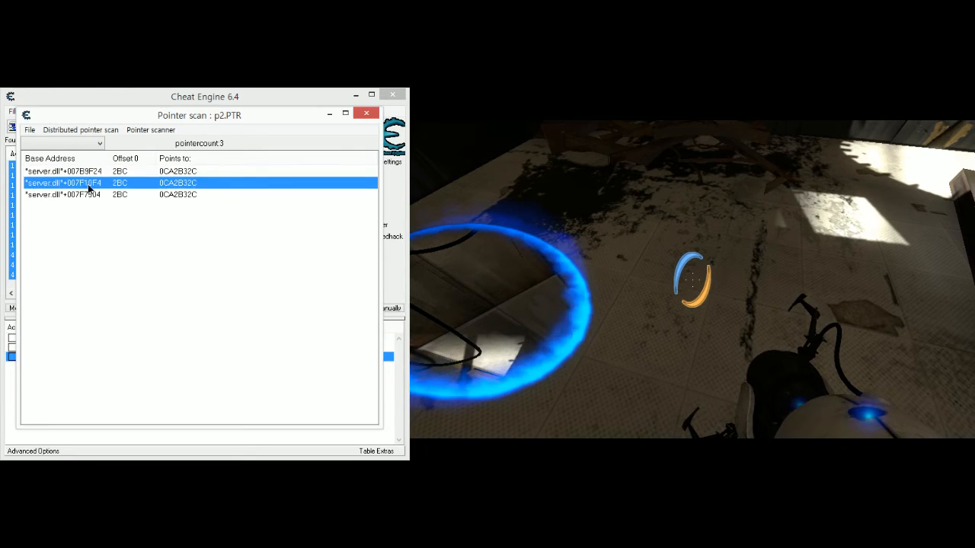
left_click(87, 176)
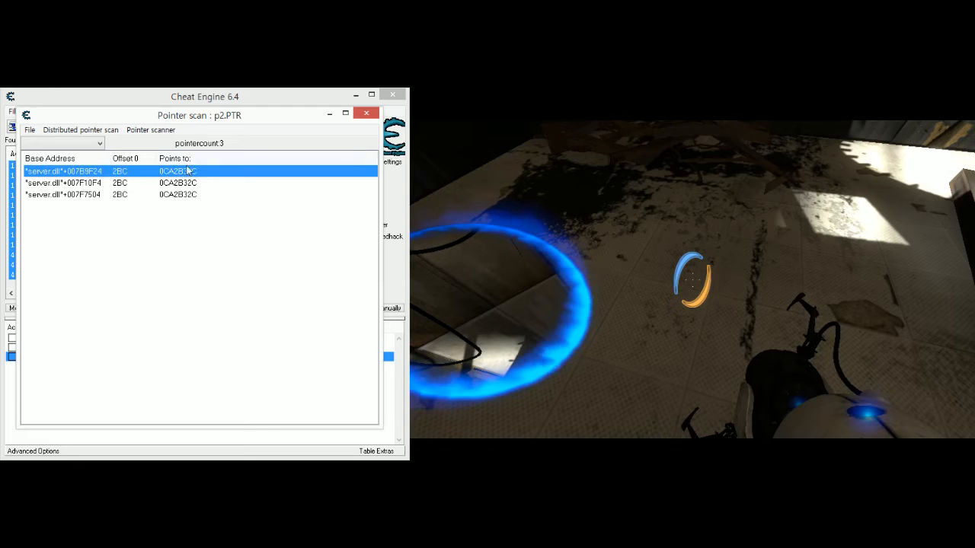
left_click_drag(200, 118, 207, 146)
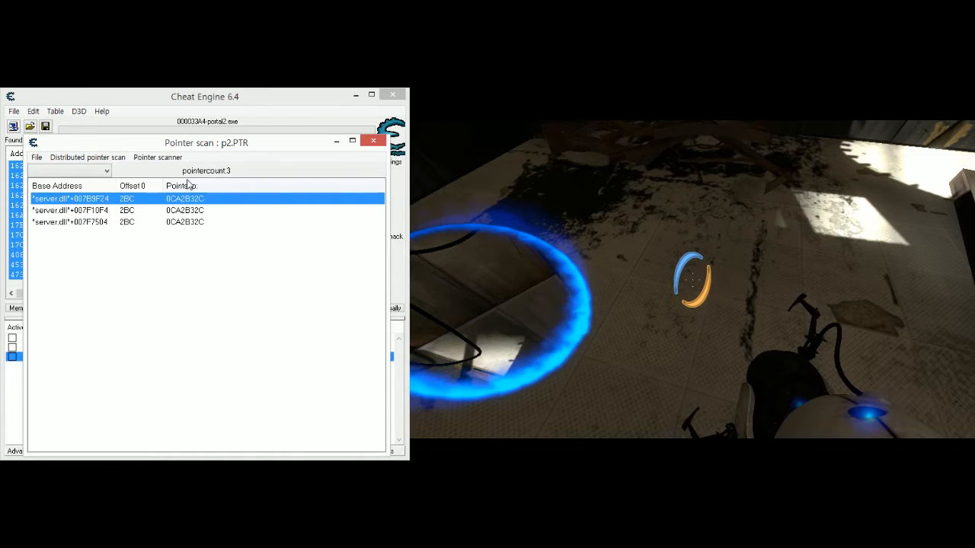
left_click(99, 175)
left_click(99, 174)
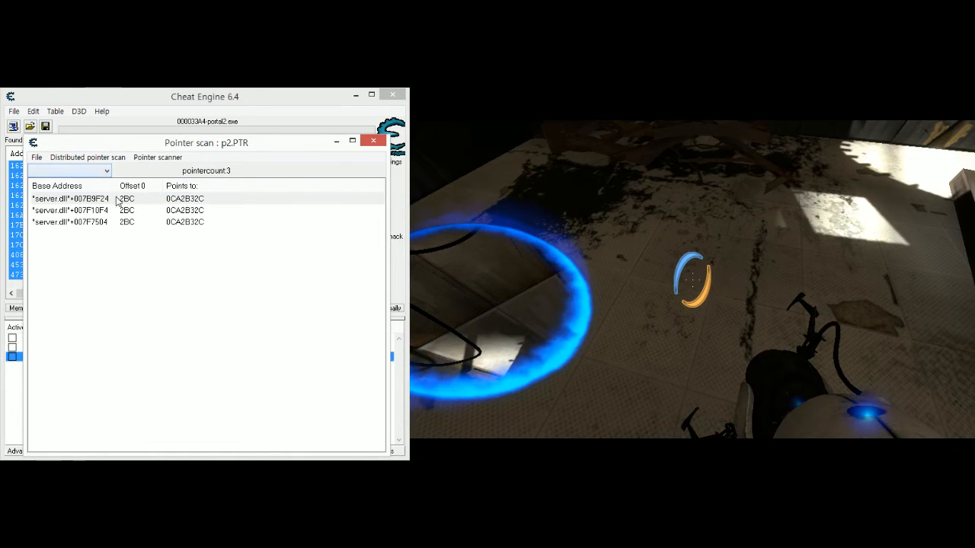
double_click(118, 200)
right_click(130, 203)
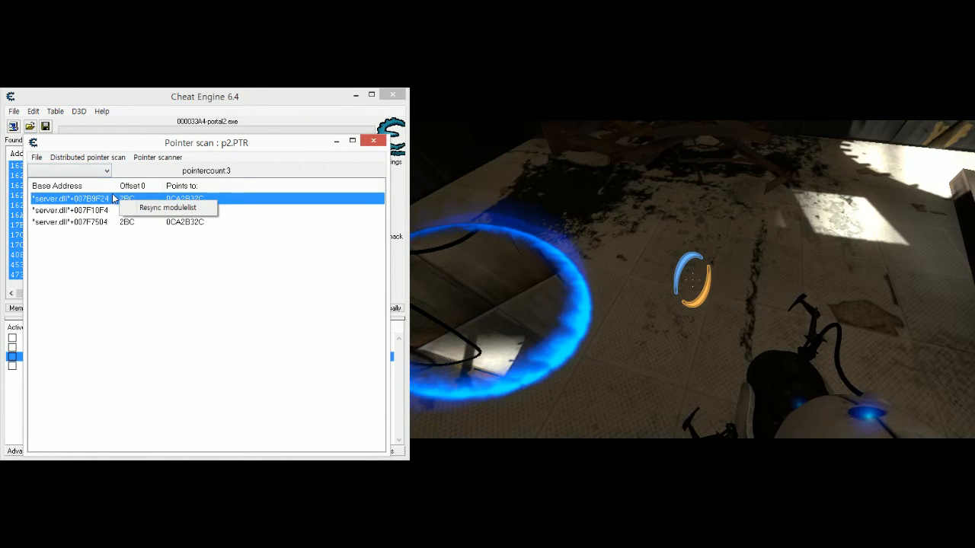
left_click_drag(187, 146, 214, 260)
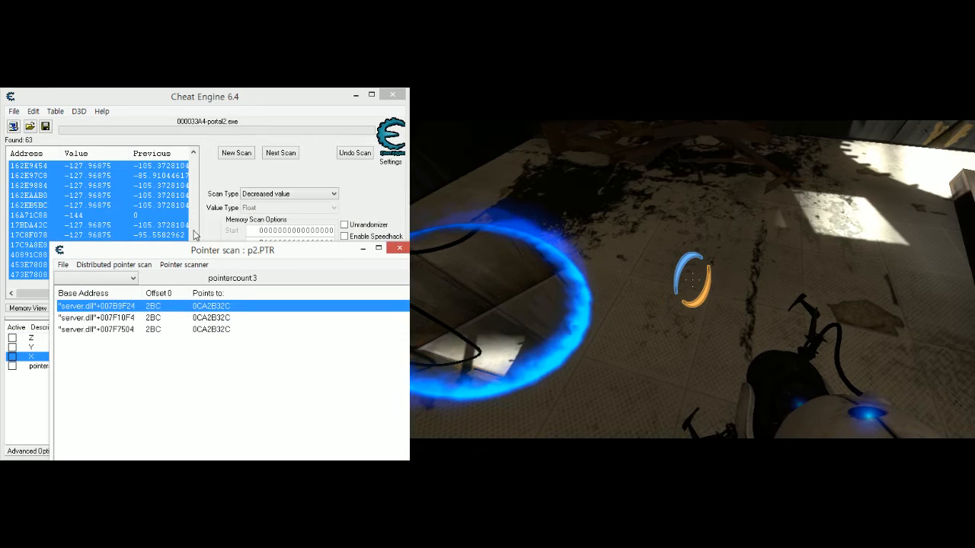
left_click(200, 233)
left_click(364, 309)
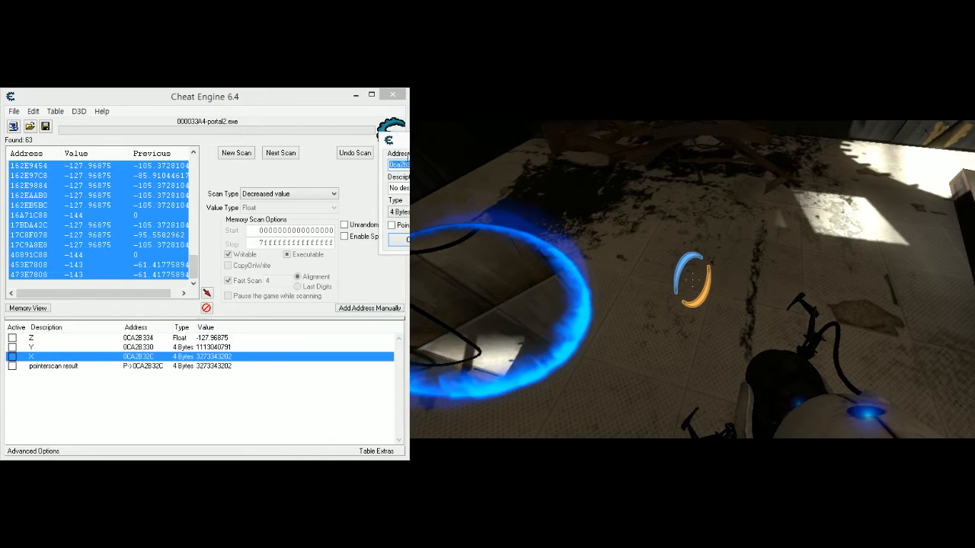
left_click_drag(409, 146, 223, 245)
left_click(219, 322)
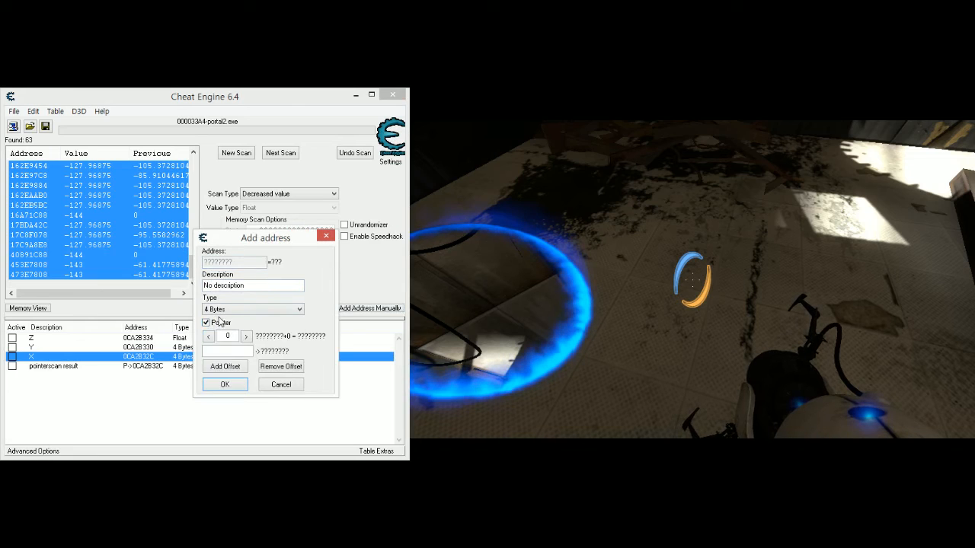
left_click(229, 309)
left_click(227, 350)
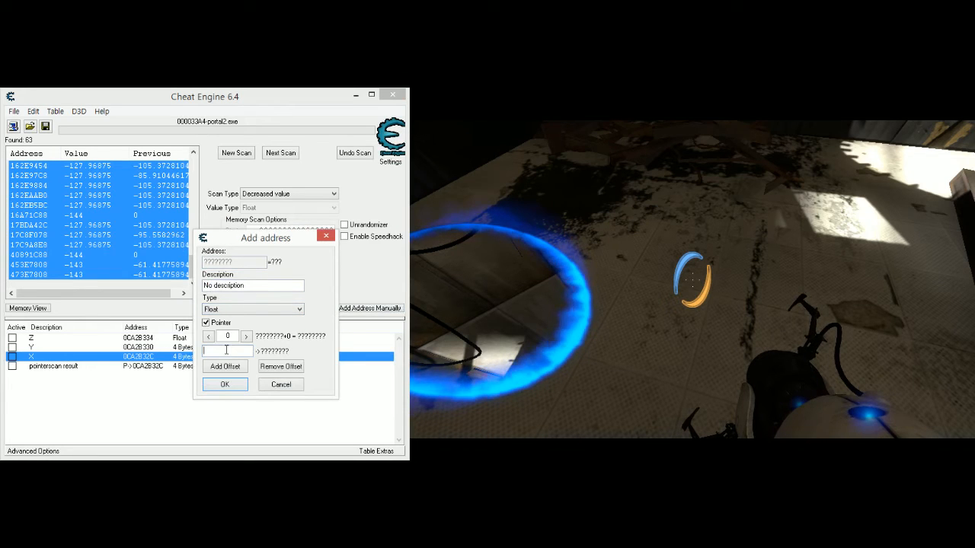
type("server.d")
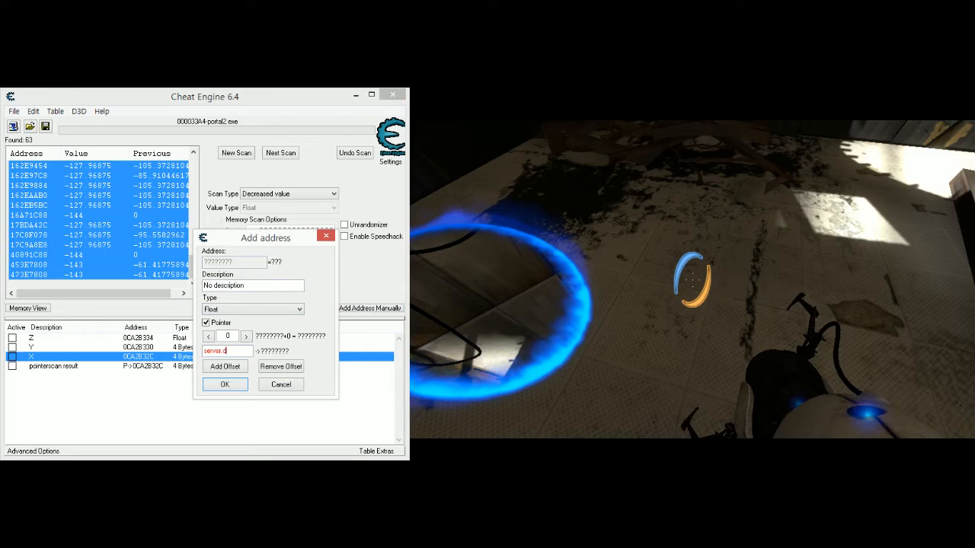
type("ll+")
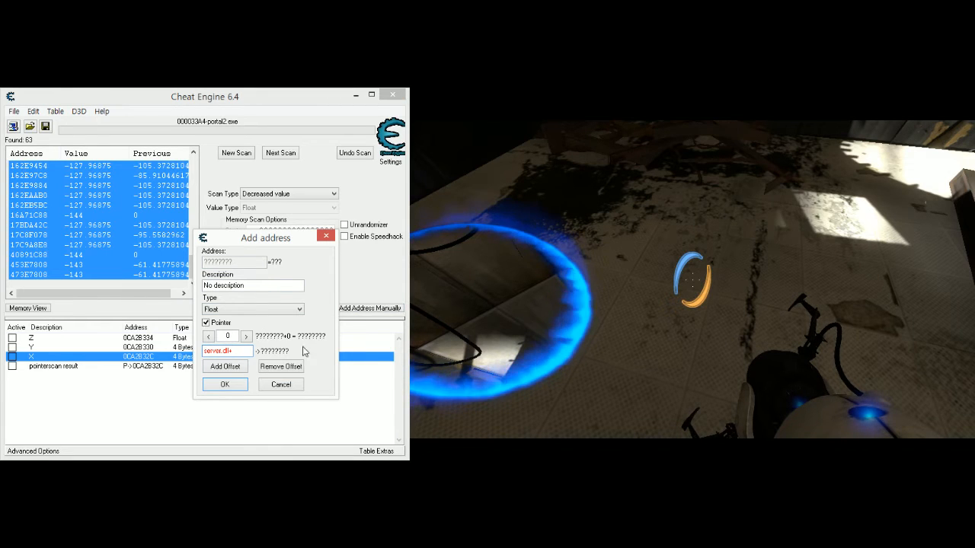
left_click(330, 238)
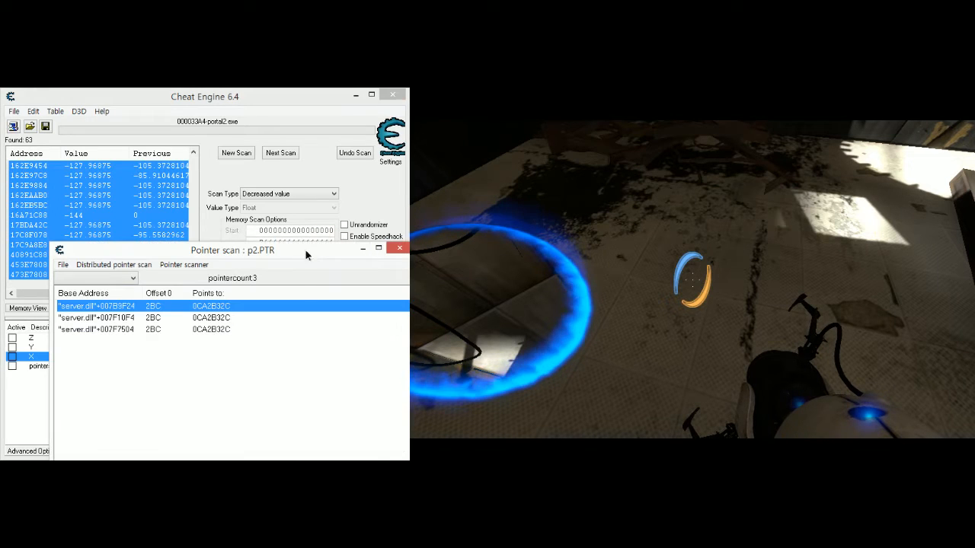
left_click_drag(306, 250, 287, 4)
left_click(297, 388)
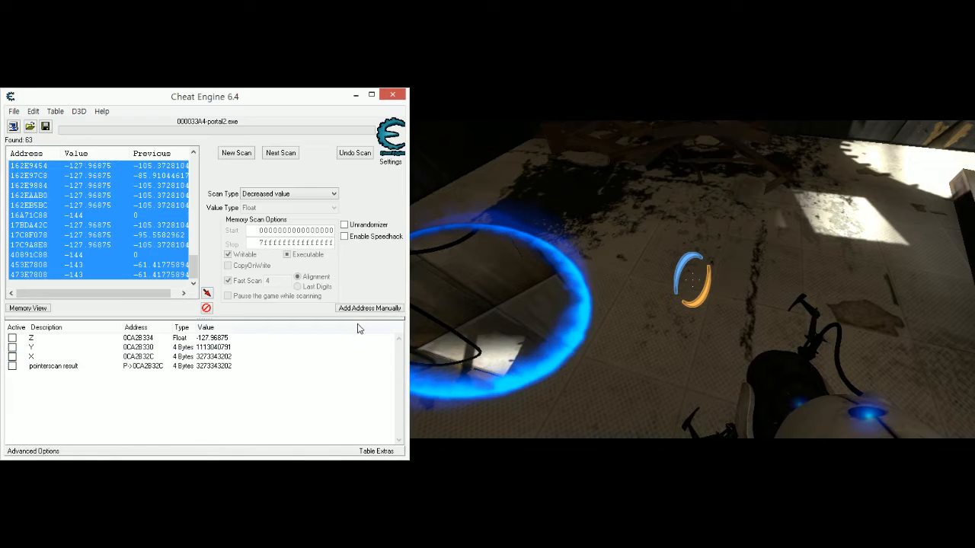
- Start a new manual address entry as a pointer with the value type Float
left_click(370, 310)
left_click_drag(426, 146, 164, 261)
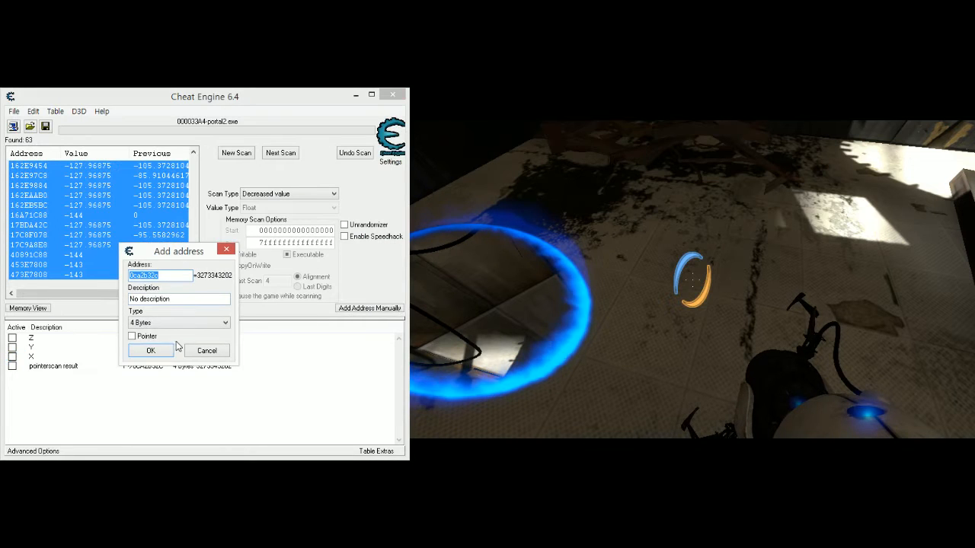
left_click(131, 334)
left_click(179, 322)
left_click(141, 371)
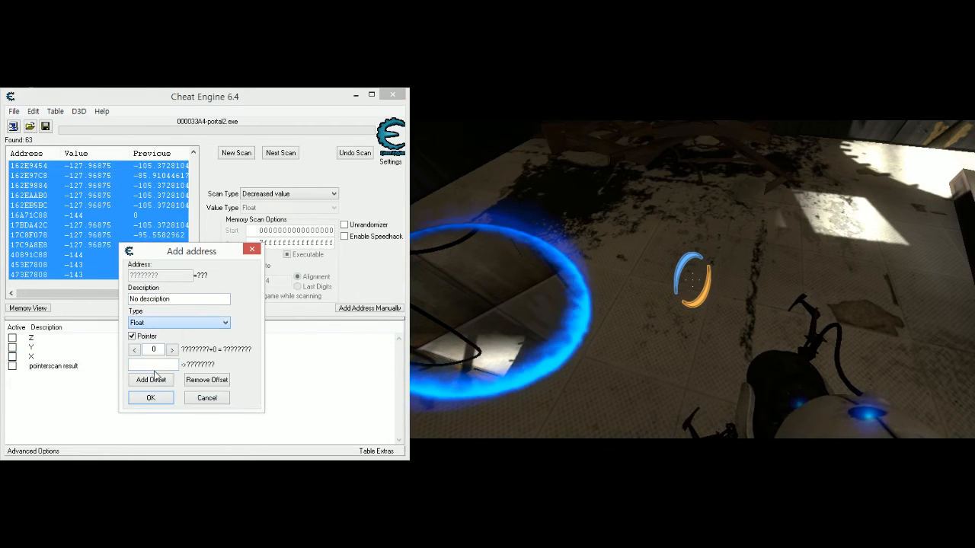
- Set the pointer's base address to server.dll+007b9f24 and its offset to 2BC, and add it to the address list
left_click(152, 364)
type("server")
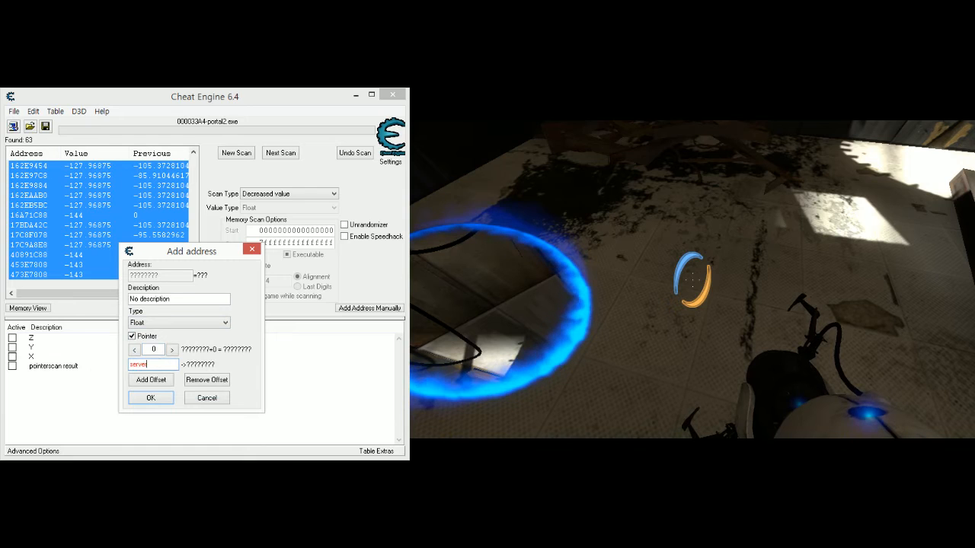
type(".dll")
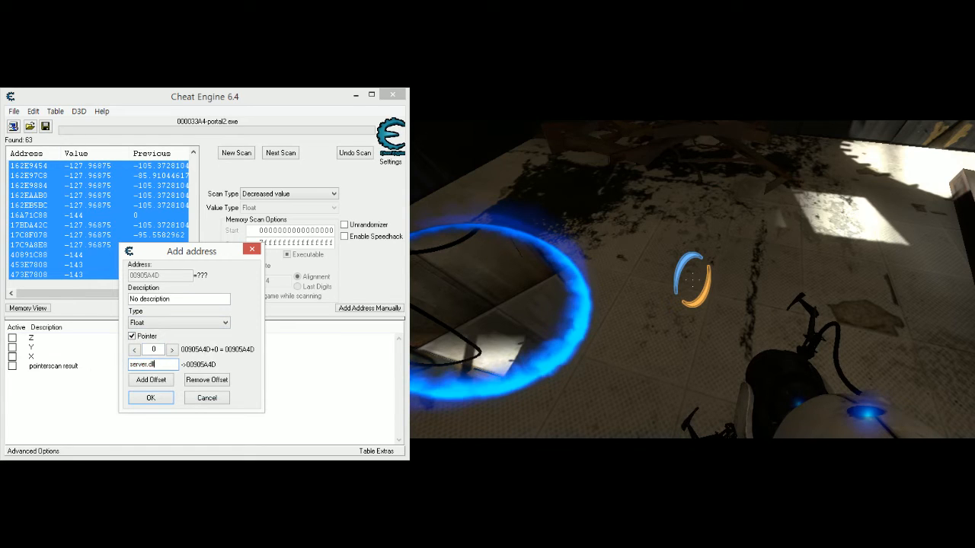
type("+")
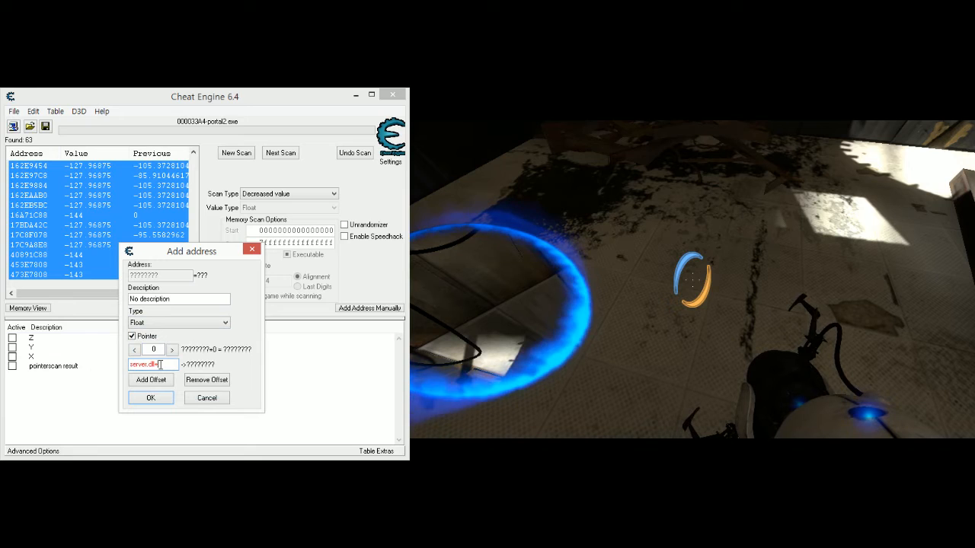
type("007b9f24")
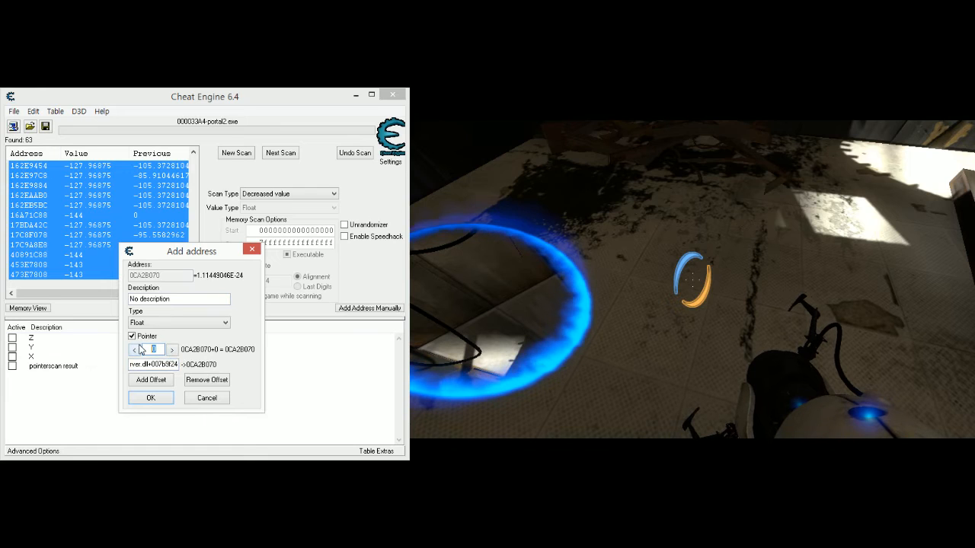
type("2BC")
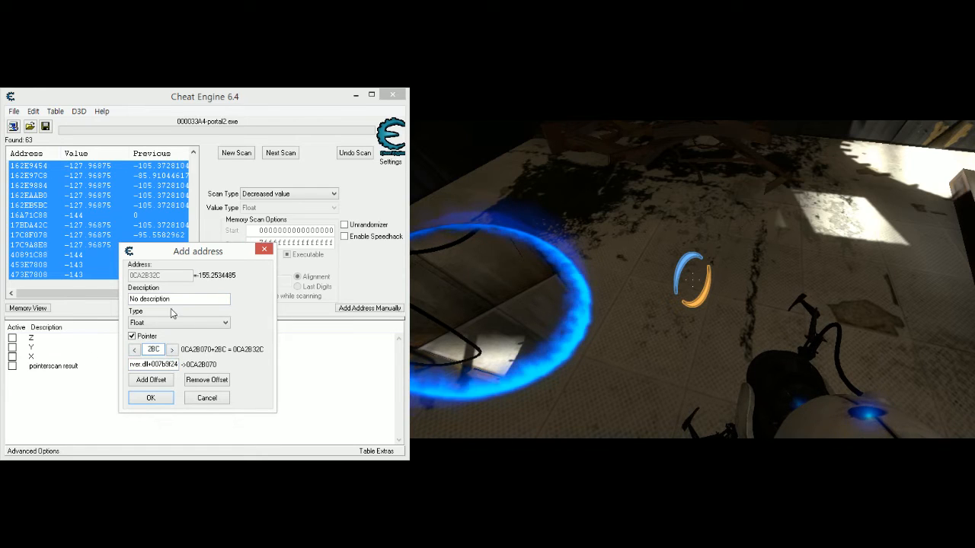
left_click(151, 398)
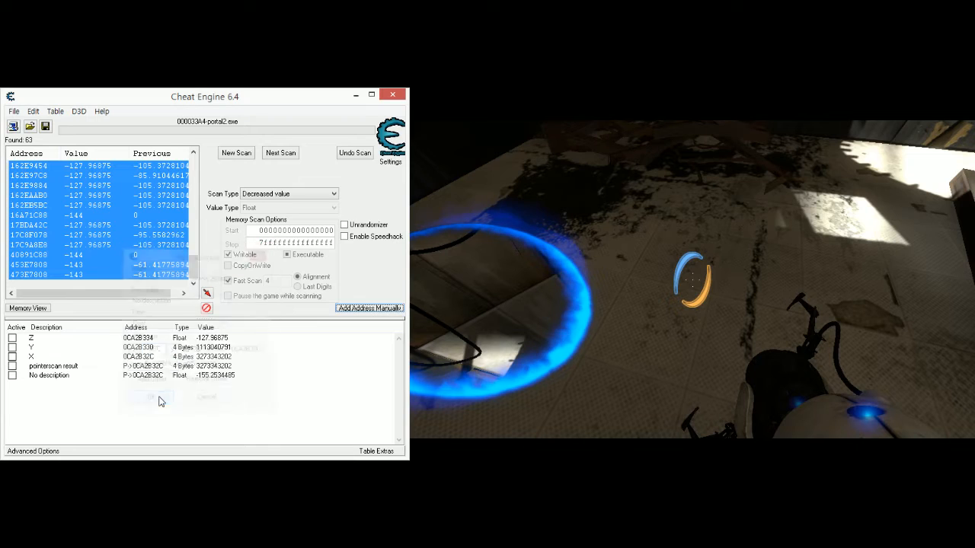
- Change the manually added pointer record's description to X
double_click(75, 378)
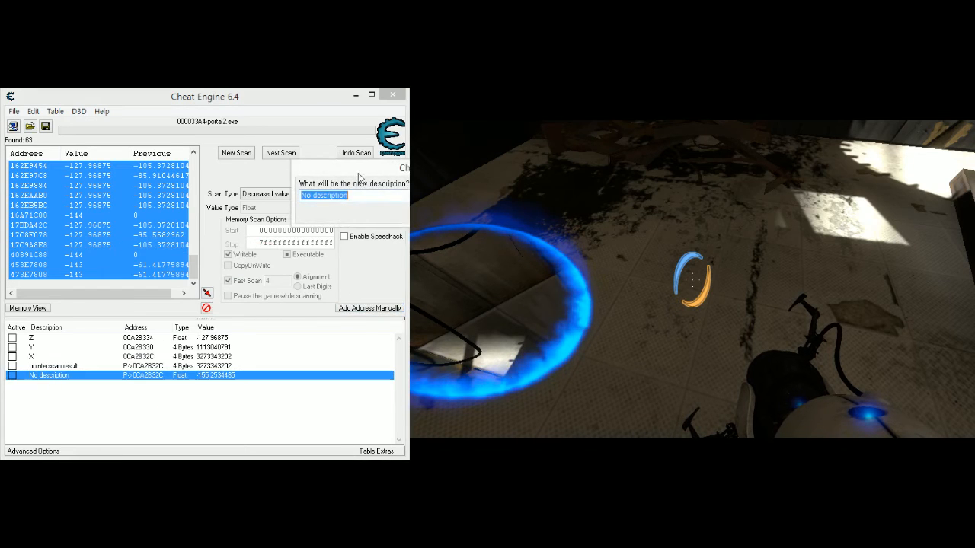
type("X")
left_click(278, 346)
- Delete the manually added Float pointer record X from the address list
left_click(184, 340)
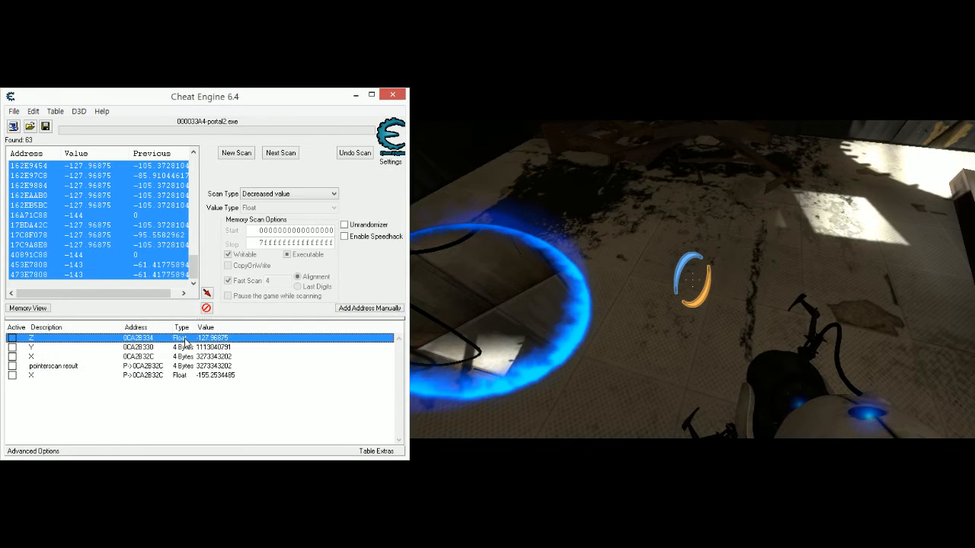
left_click(125, 367, "shift")
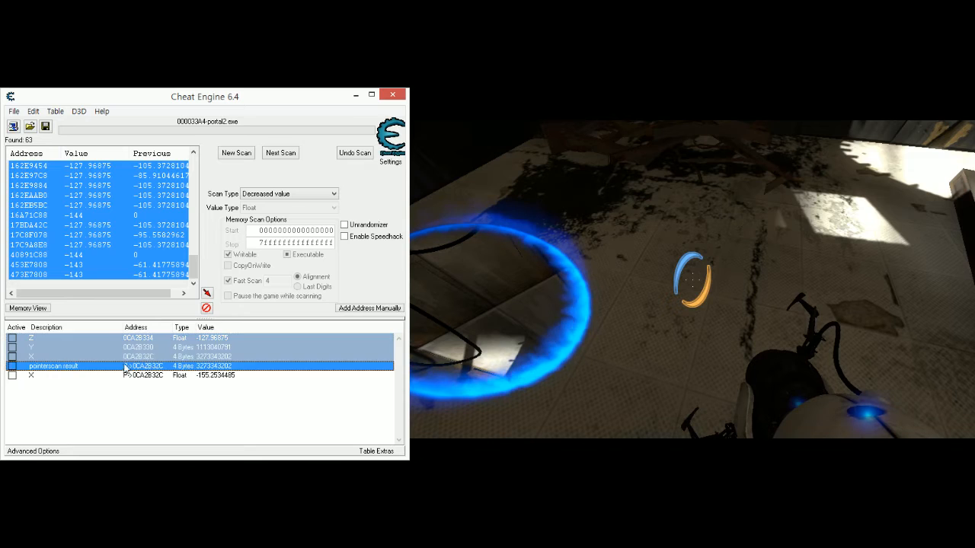
left_click(187, 350)
left_click(182, 356)
left_click(175, 367)
left_click(176, 376)
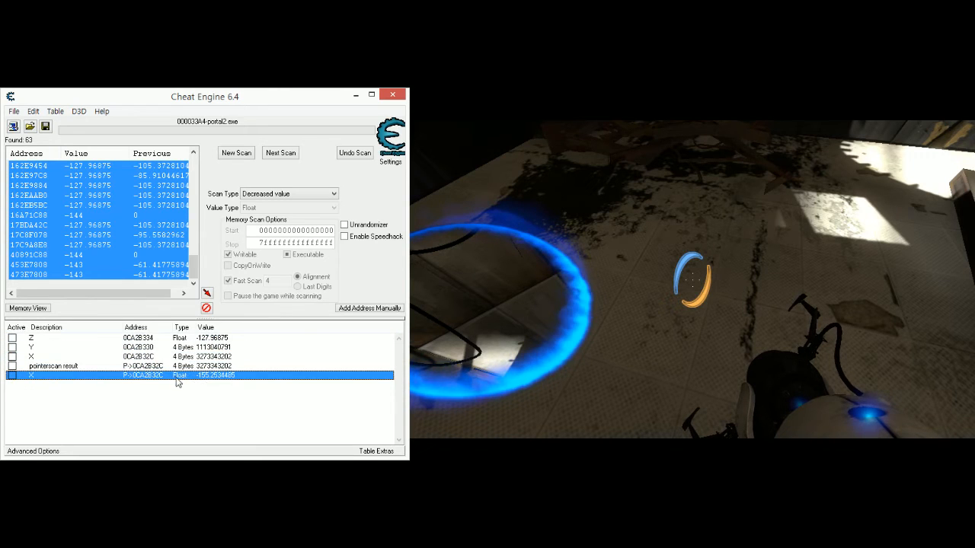
key("Delete")
key("Return")
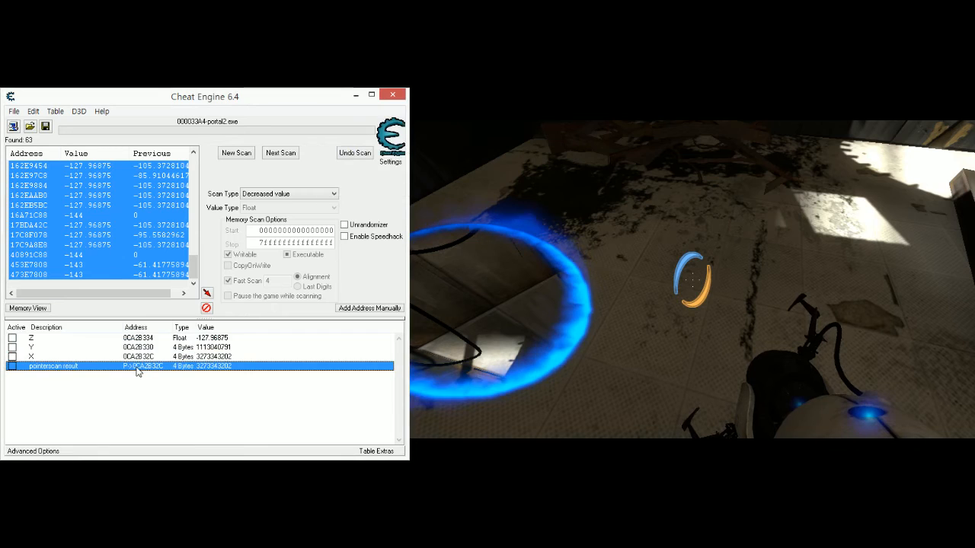
- Try to change the pointerscan result record's description to X, and delete that record
double_click(74, 369)
type("X")
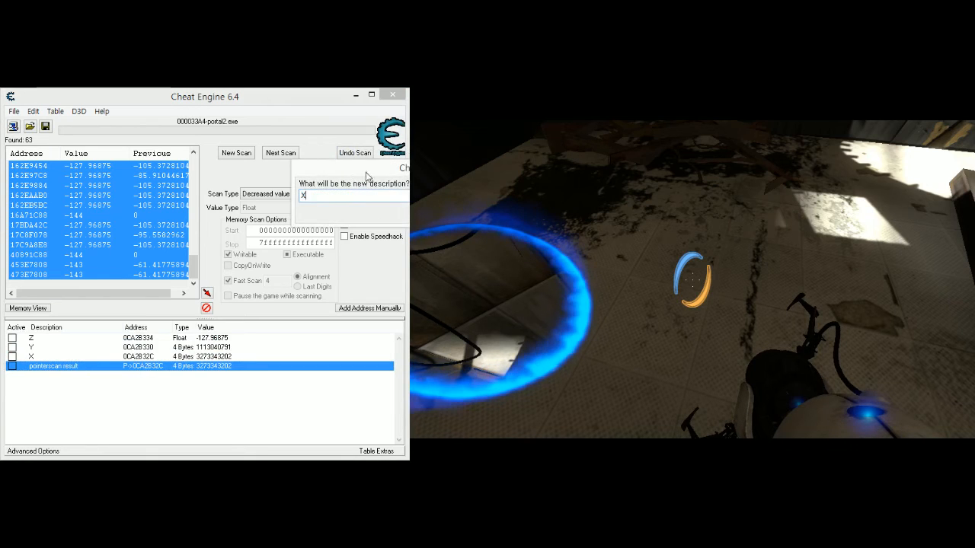
left_click(362, 314)
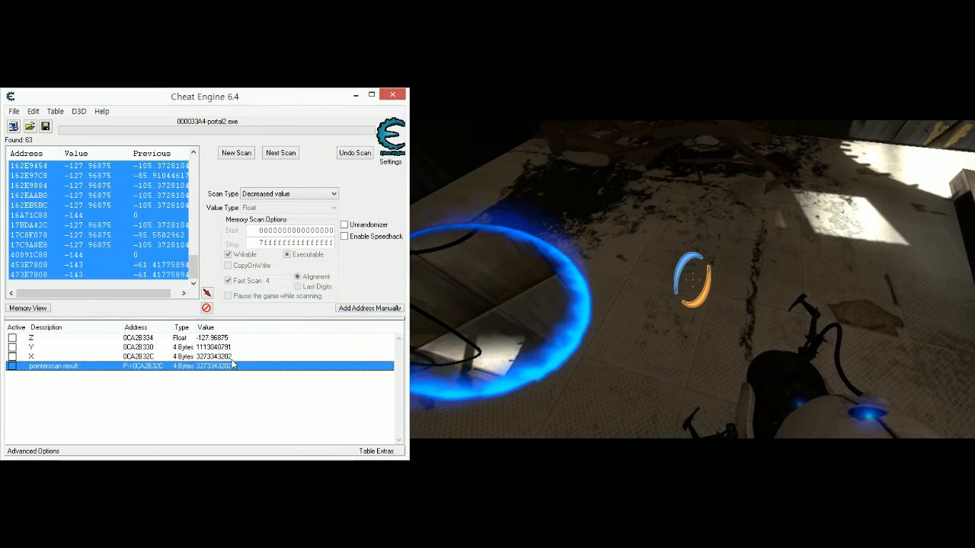
key("Delete")
key("Return")
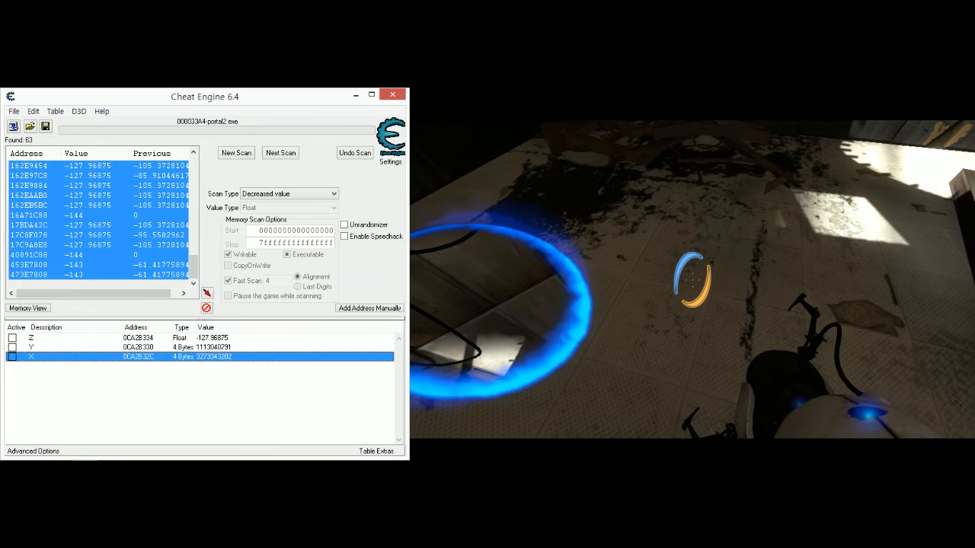
- Add the server.dll+007B9F24 result from the pointer scan to the address list again and set its description to X
left_click_drag(173, 80, 198, 219)
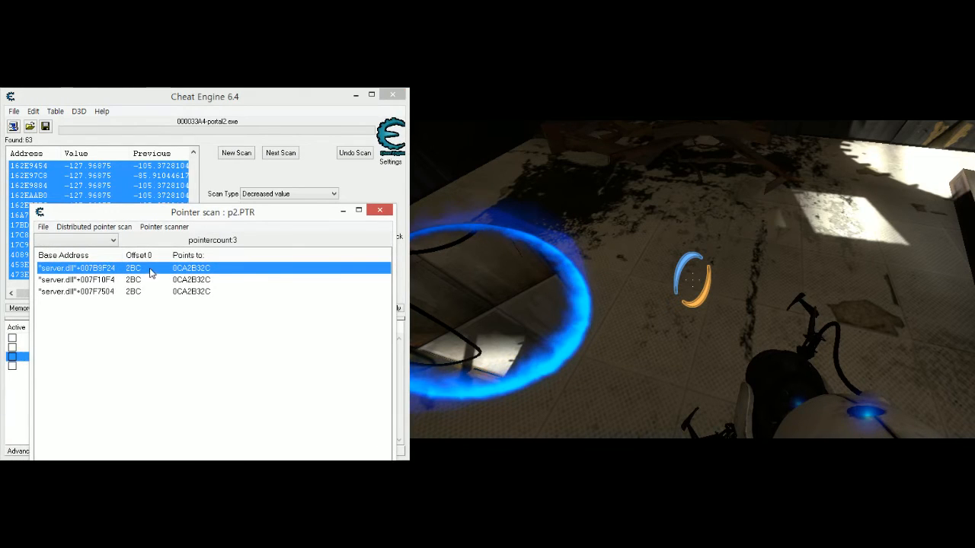
left_click(388, 211)
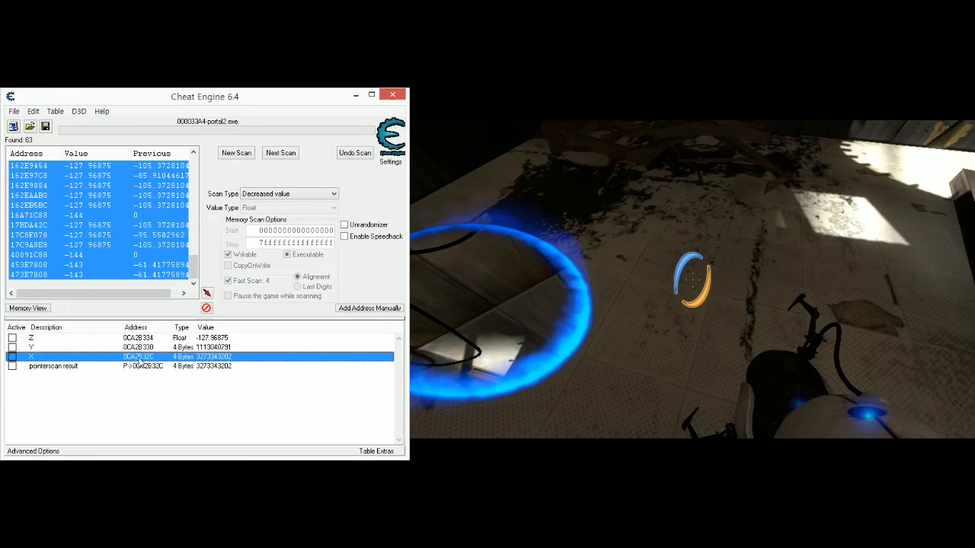
double_click(66, 369)
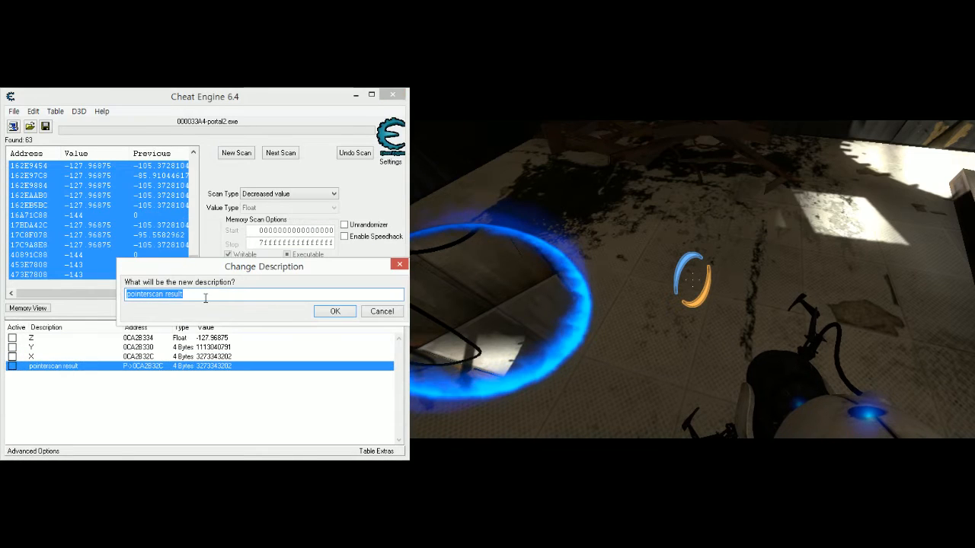
type("X")
left_click(332, 312)
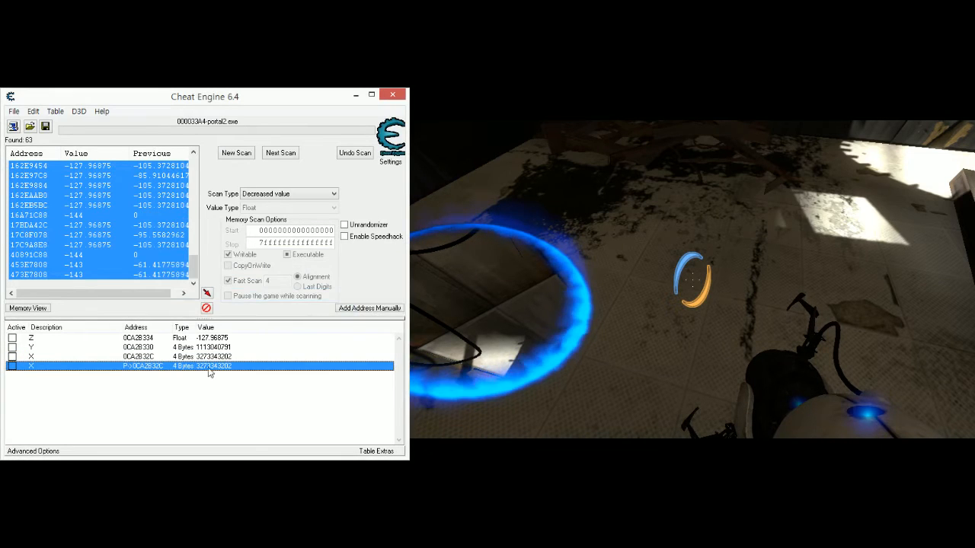
- Change the value type of the X pointer record to Float
double_click(176, 368)
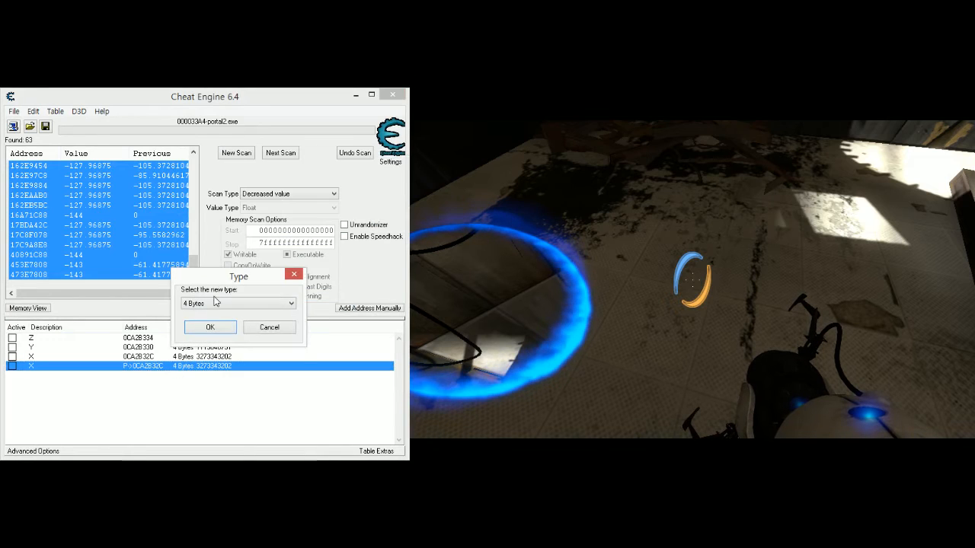
left_click(228, 303)
left_click(232, 344)
left_click(217, 326)
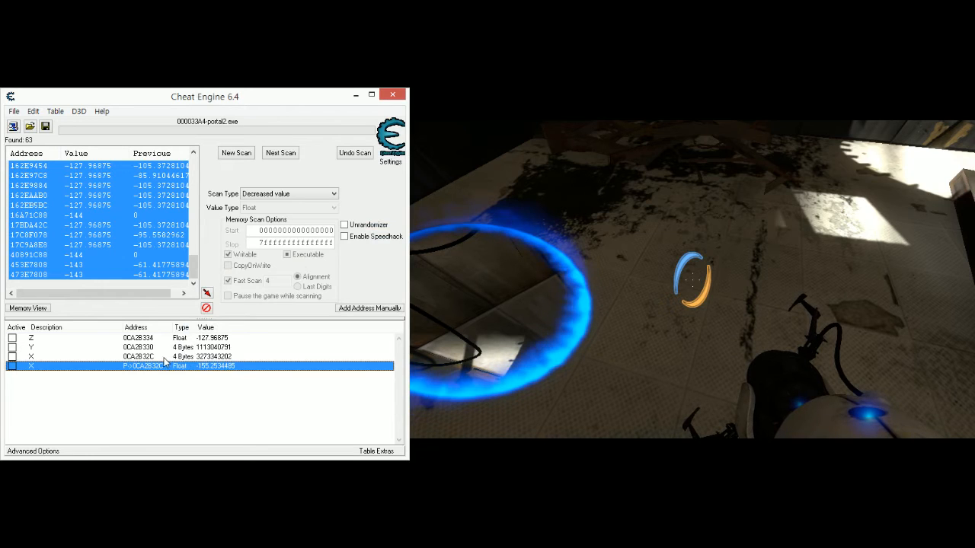
- Change the value type of the original non-pointer X record at address 0CA2B32C to Float
double_click(186, 358)
left_click(229, 312)
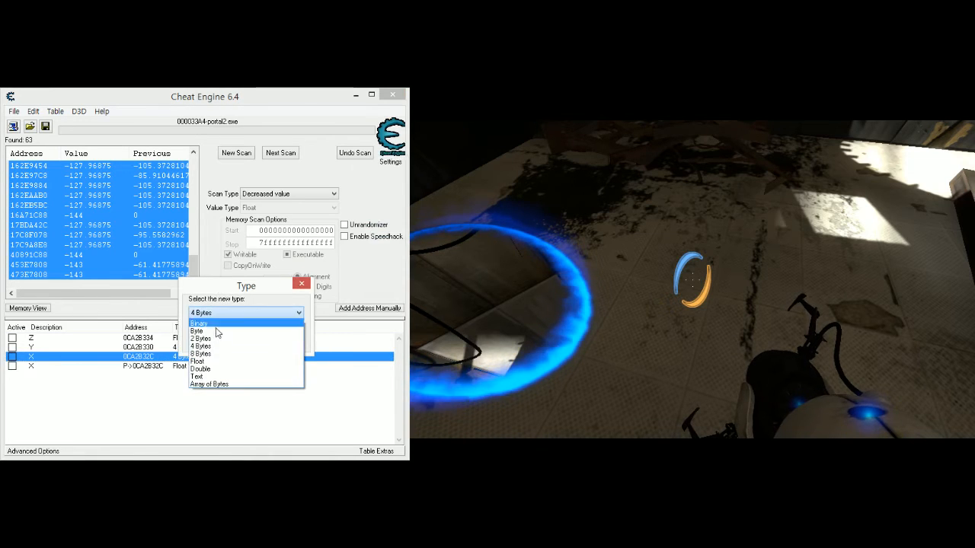
left_click(208, 360)
left_click(225, 333)
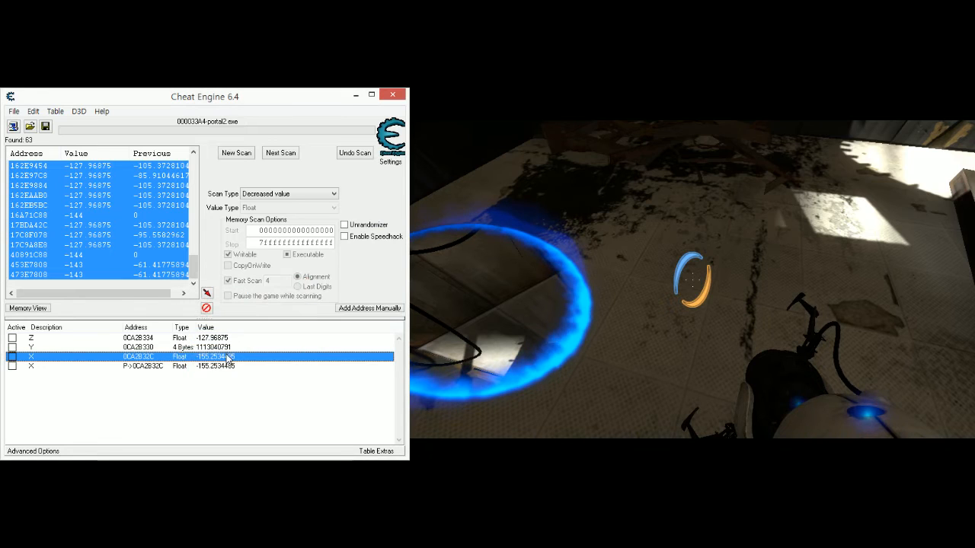
- Delete the original non-pointer Z, Y and X records, keeping only the X pointer record
left_click(156, 338, "shift")
key("Delete")
key("Return")
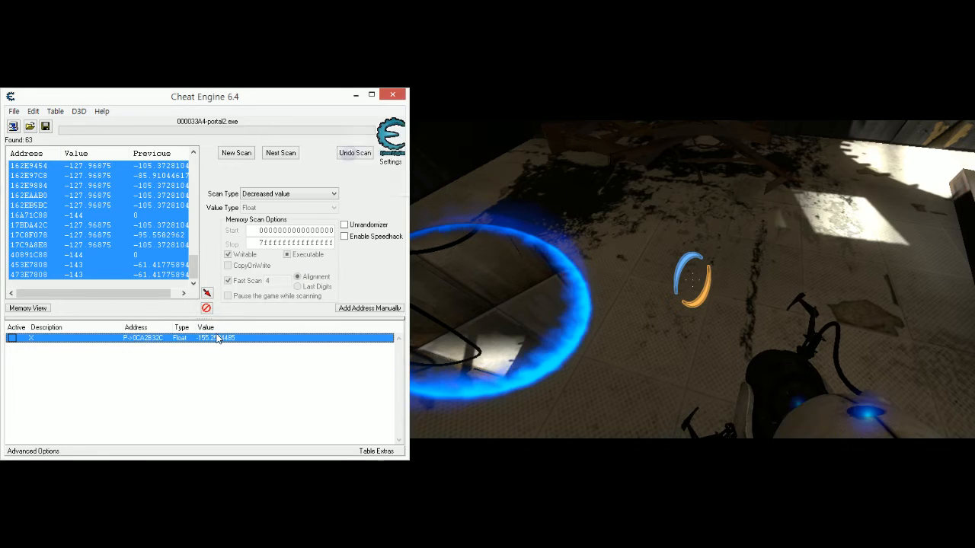
- Open the X pointer record's address settings, copy its server.dll+007B9F24 base address, and leave the record unmodified
double_click(144, 338)
left_click_drag(438, 120, 132, 286)
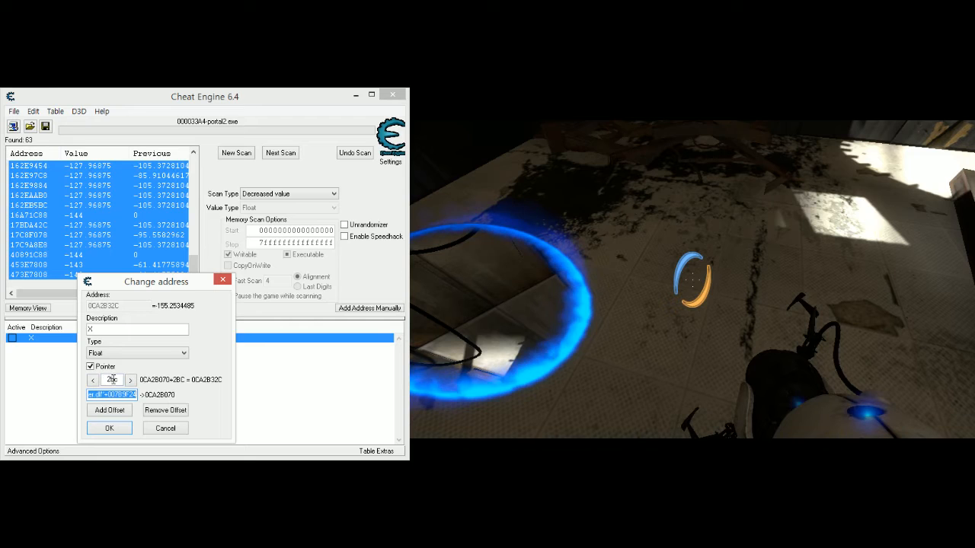
left_click(166, 428)
- Manually add a Float pointer record with the copied server.dll+007B9F24 base address and offset 2c0
left_click(369, 308)
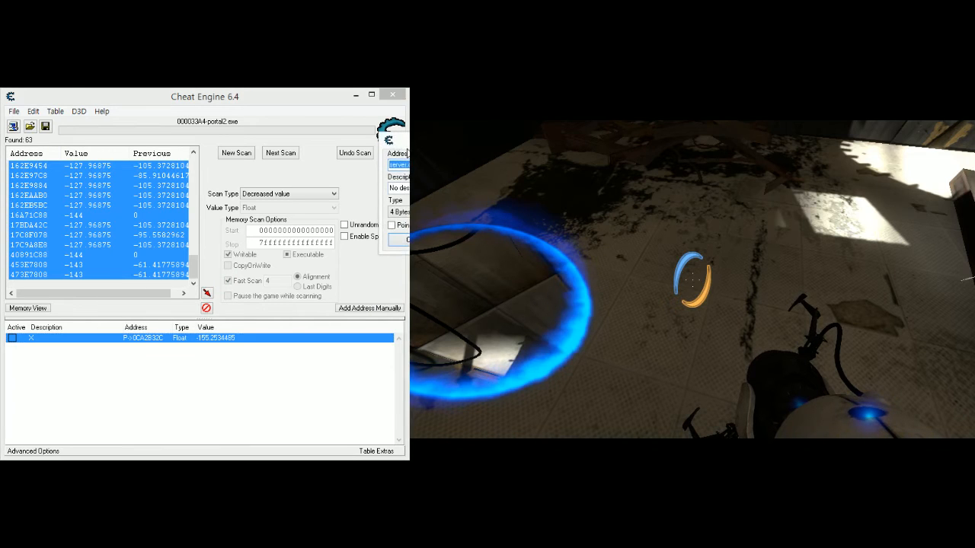
left_click(178, 355)
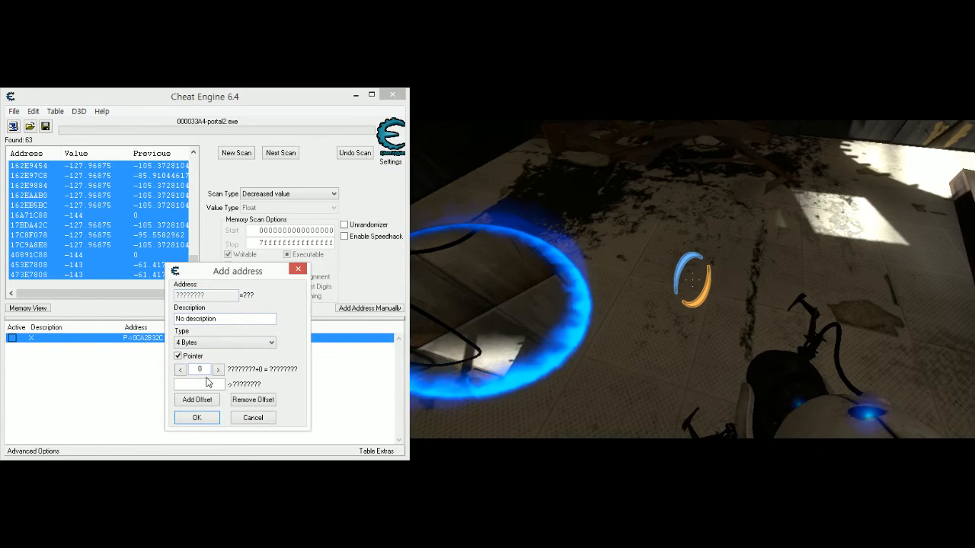
type("\"server.dll\"+00789F24")
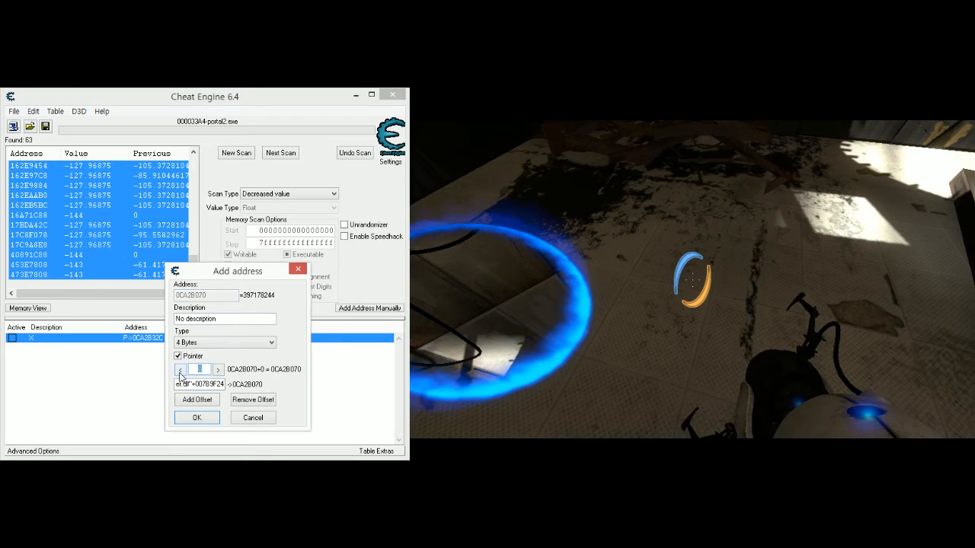
type("2C0")
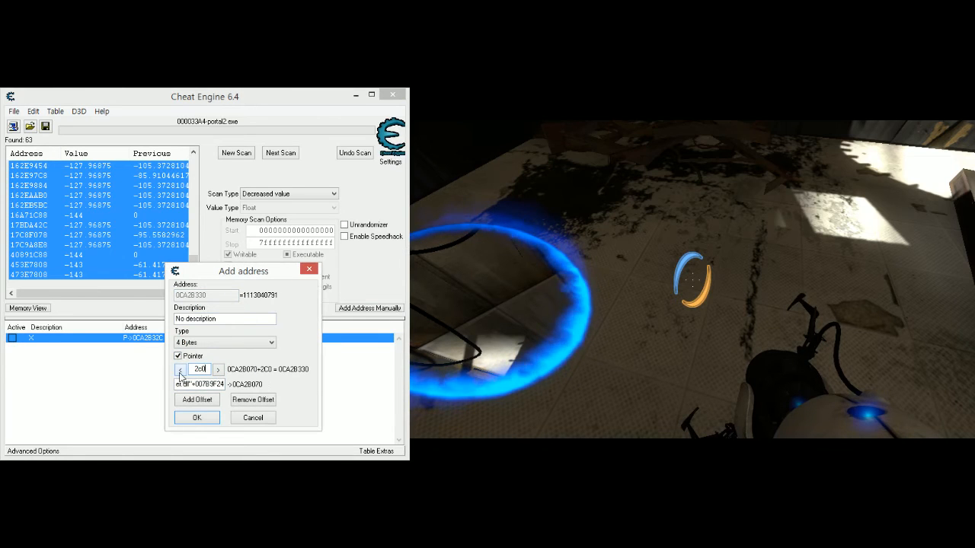
left_click(217, 342)
left_click(199, 391)
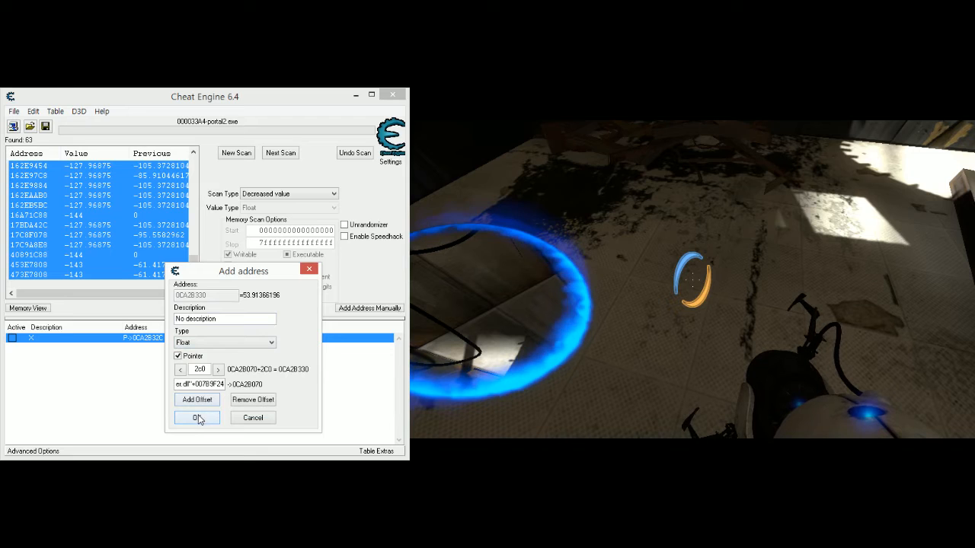
left_click(199, 418)
- Set the new offset 2c0 pointer record's description to Y
double_click(49, 347)
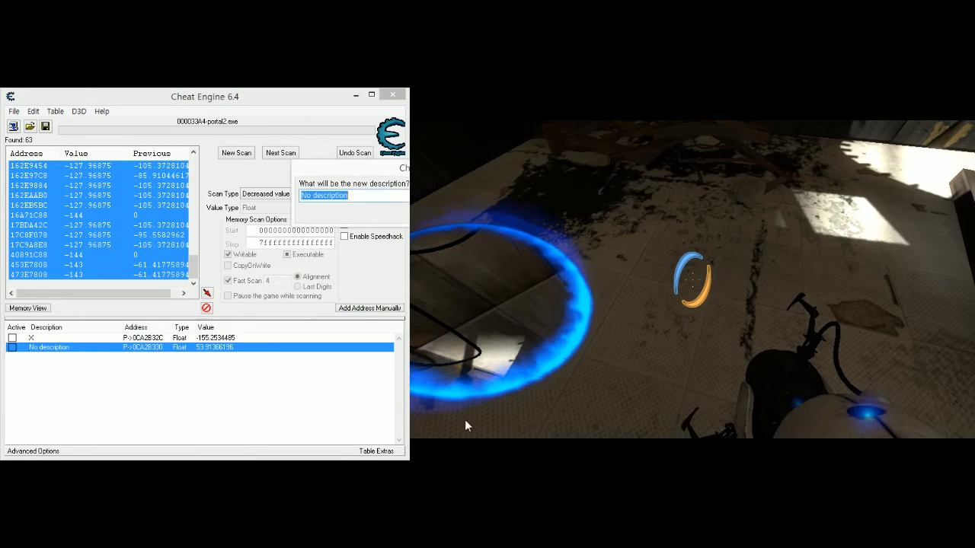
left_click_drag(274, 261, 211, 300)
type("Y")
left_click(270, 343)
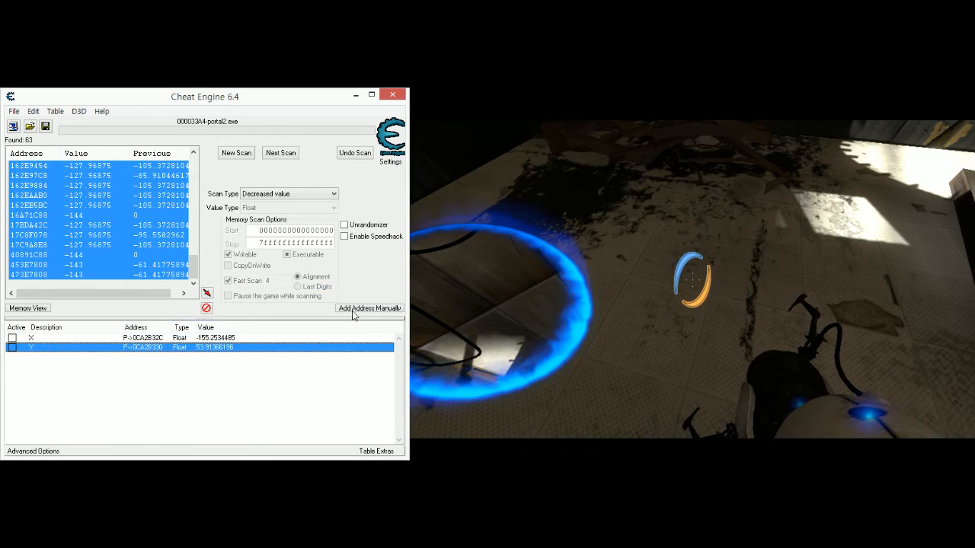
- Manually add another Float pointer record with the server.dll+007B9F24 base address and offset 2c4
left_click(352, 311)
left_click_drag(450, 140, 183, 287)
left_click(139, 373)
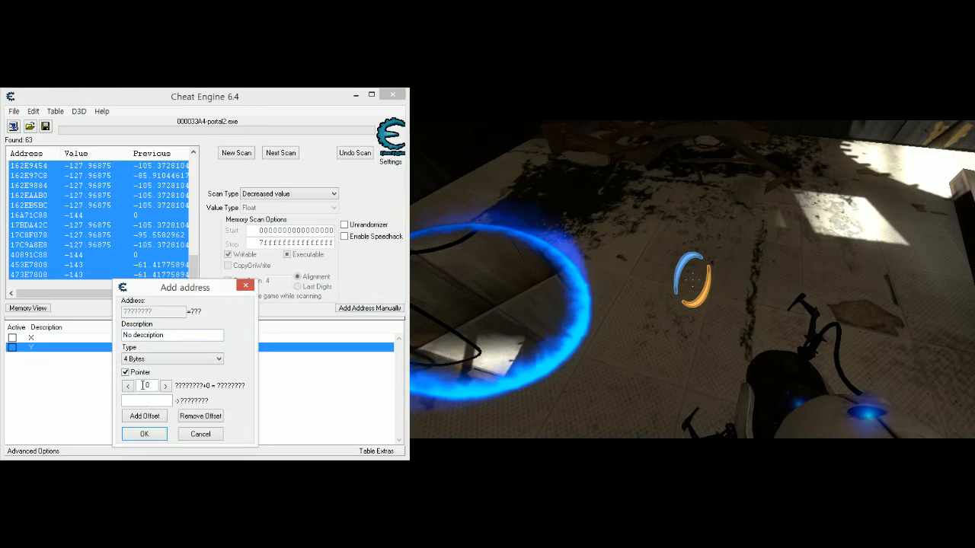
left_click(148, 401)
type("\"server.dll\"+007B9F24")
left_click_drag(148, 402, 167, 397)
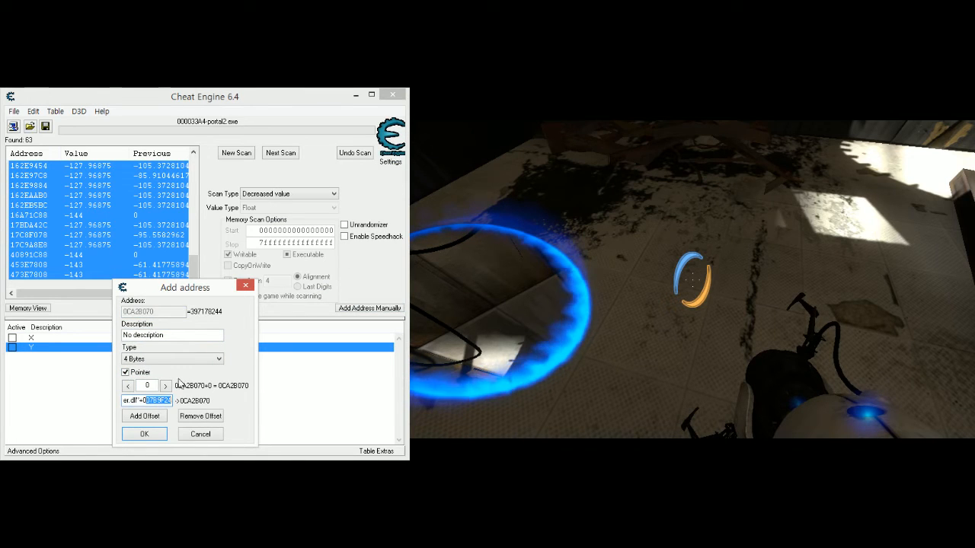
left_click_drag(207, 288, 255, 263)
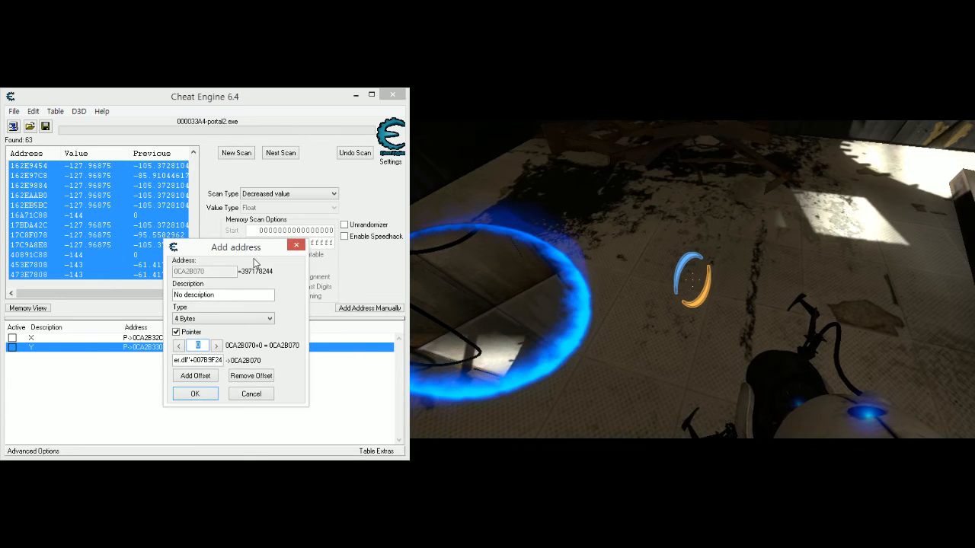
type("2c4")
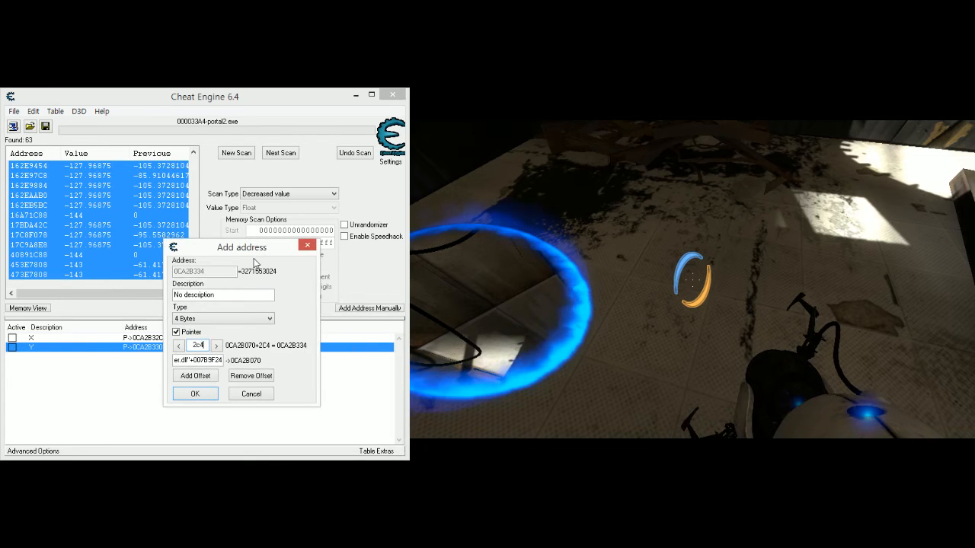
left_click(223, 318)
left_click(221, 370)
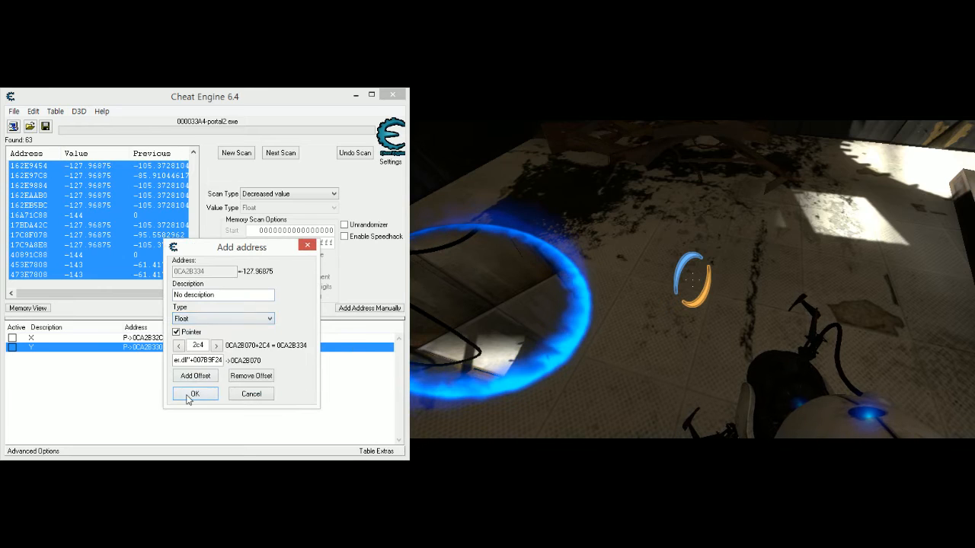
left_click(195, 394)
- Set the offset 2c4 pointer record's description to Z
left_click(77, 364)
double_click(74, 358)
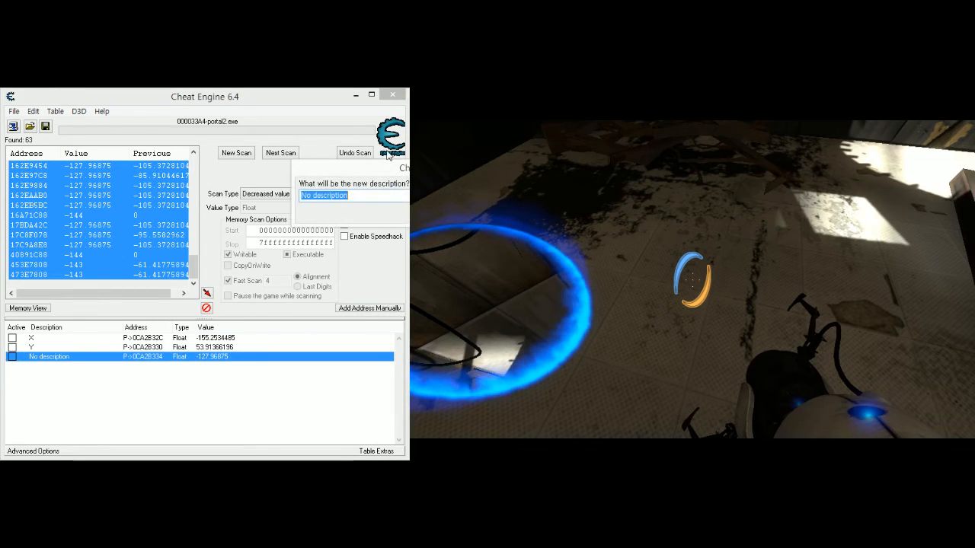
type("Z")
left_click_drag(378, 167, 200, 298)
left_click(334, 344)
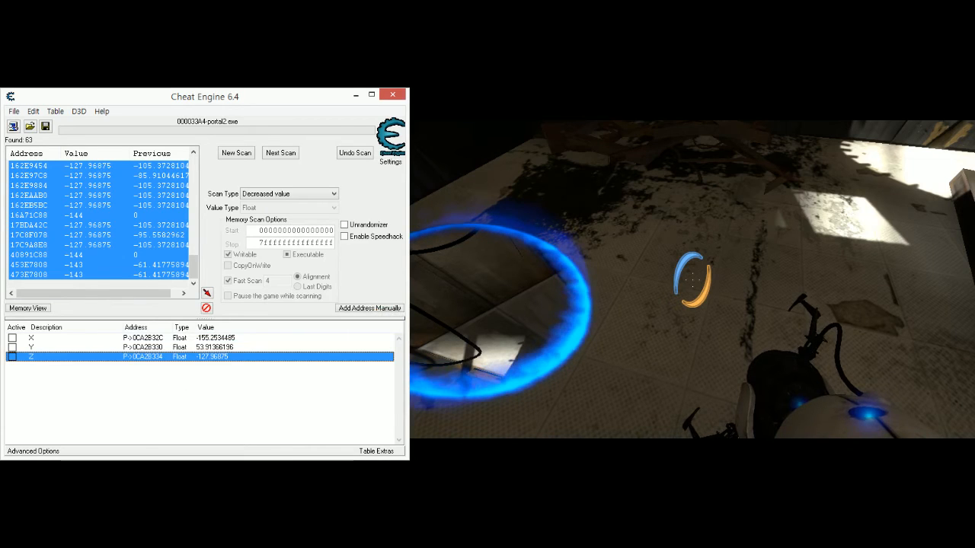
- Switch to Portal 2, walk and jump around while watching the X, Y and Z pointer values, and return to Cheat Engine
left_click(700, 353)
left_click(700, 352)
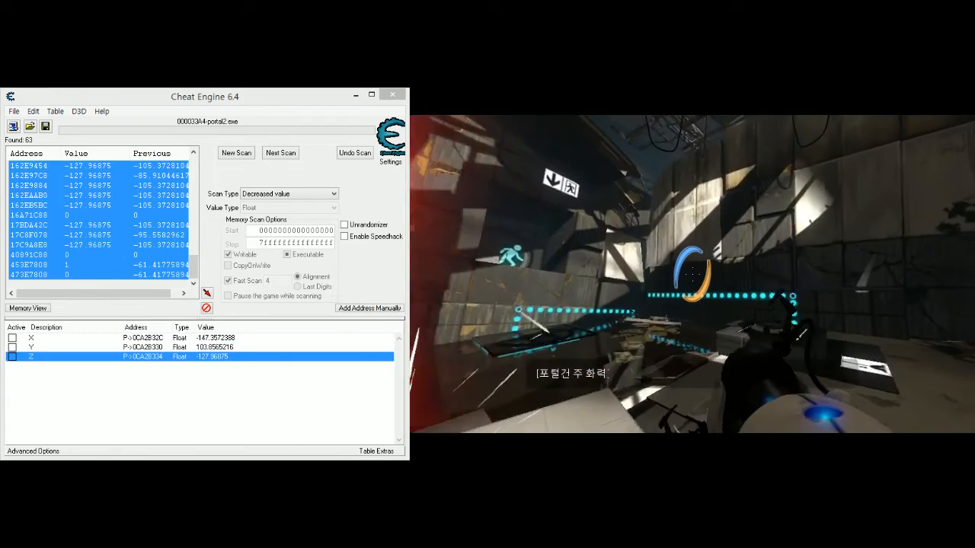
key("w")
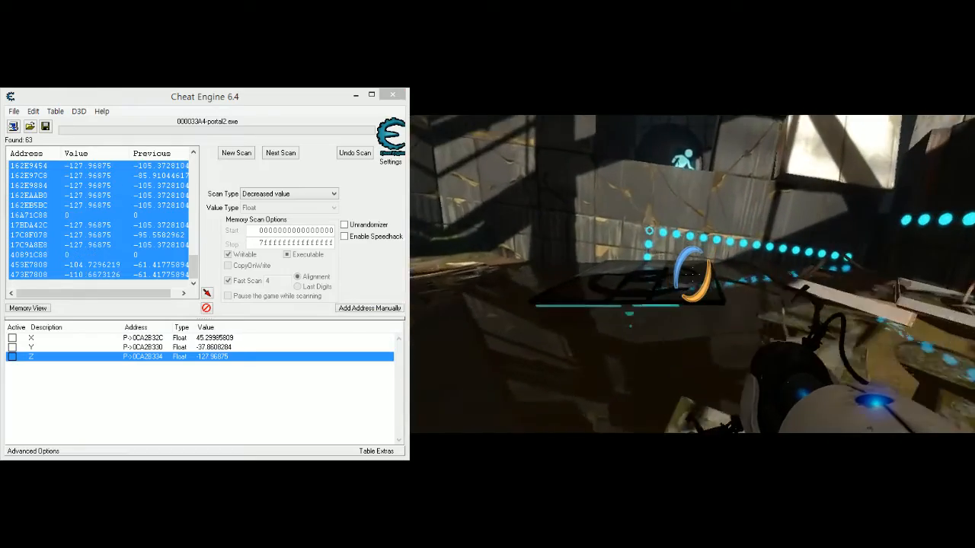
key("w")
key("space")
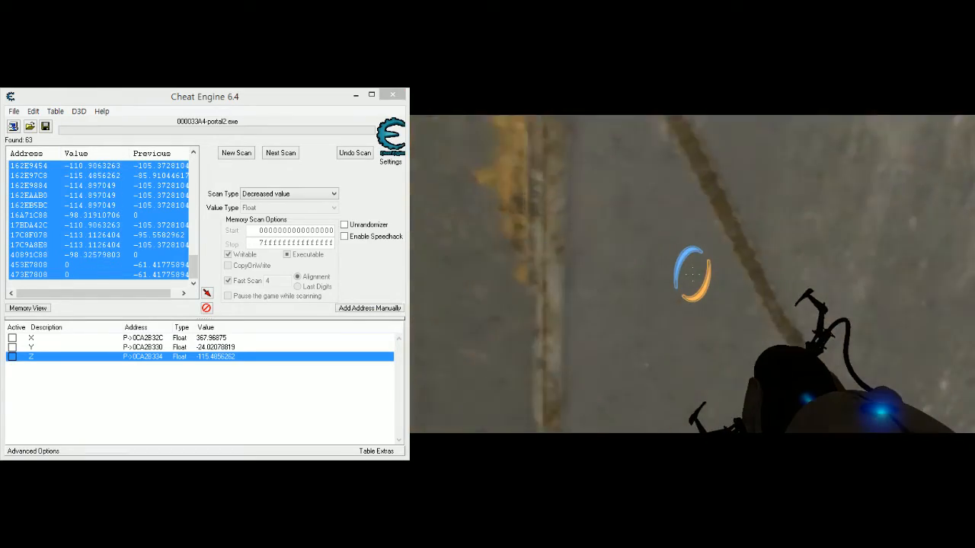
key("space")
key("alt+Tab")
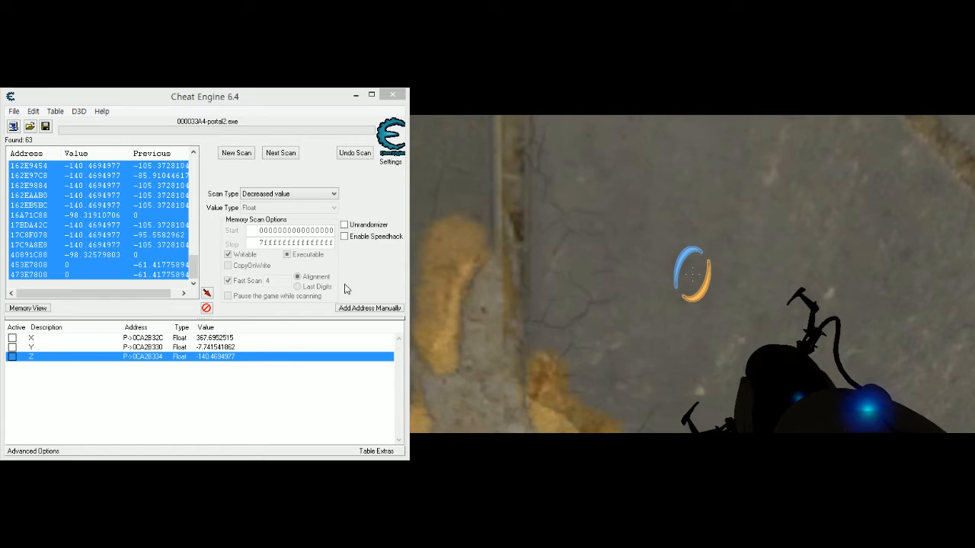
- Try to raise the player by setting the Z pointer record's value to 0
left_click(227, 339)
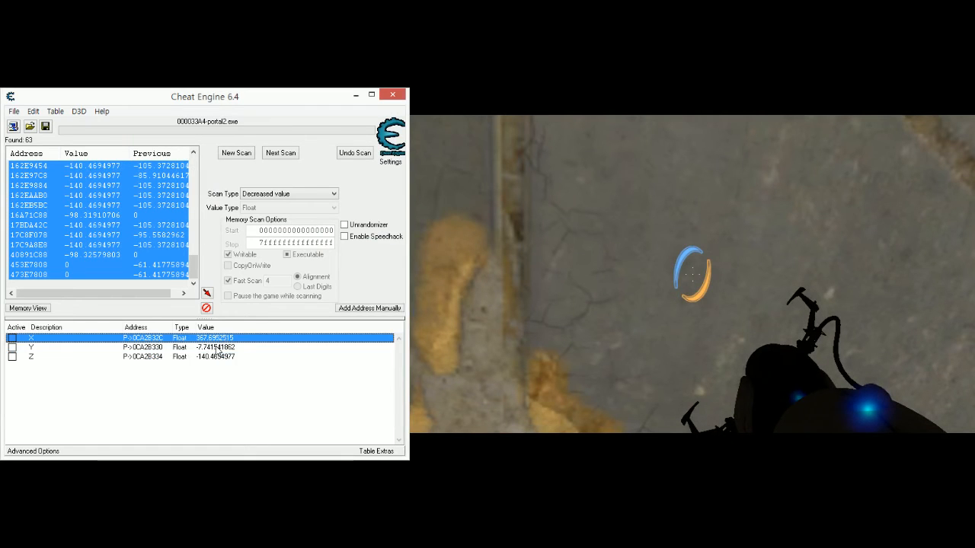
double_click(210, 358)
key("Return")
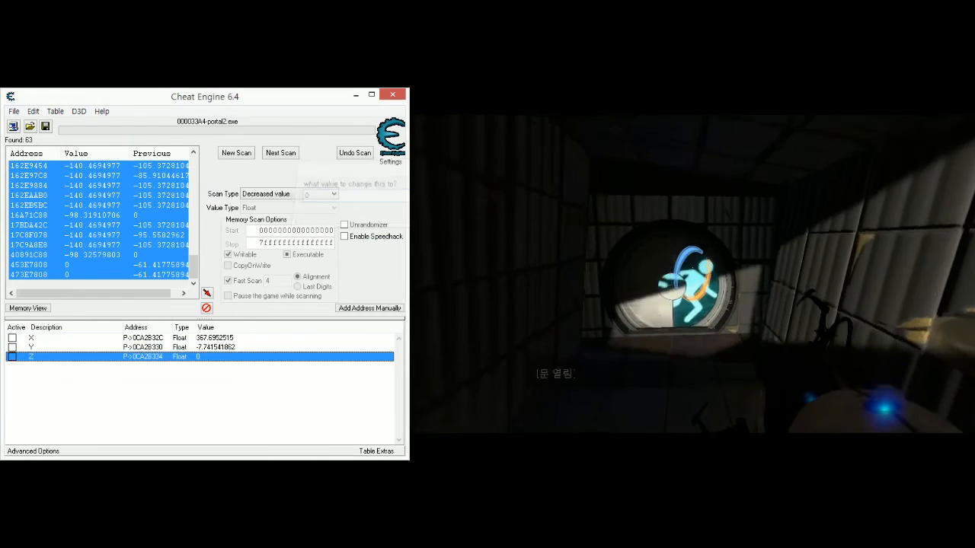
double_click(236, 356)
type("0")
key("Return")
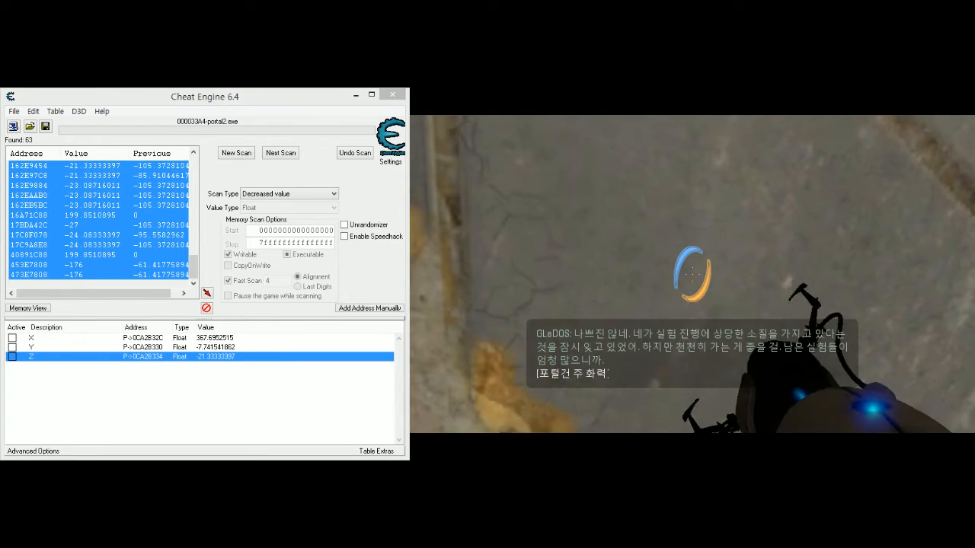
- Teleport the player by setting the Z pointer value to 0 and X to 400 around the game's pause menu, and resume the game
left_click(257, 318)
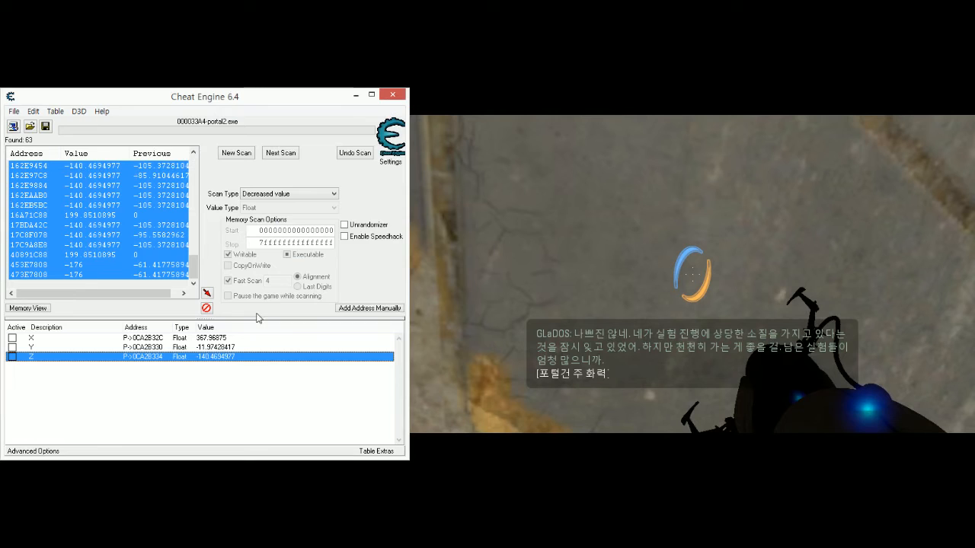
double_click(216, 357)
type("0")
key("Return")
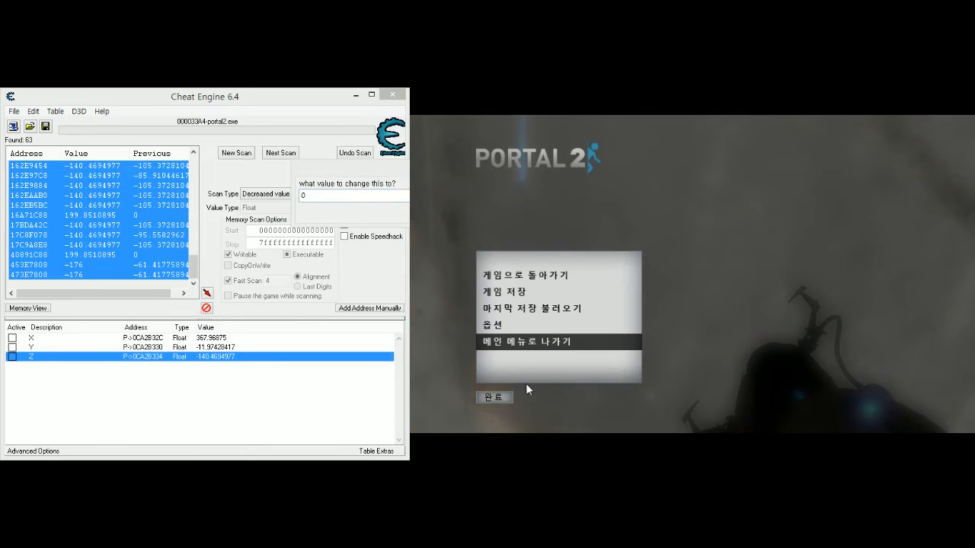
double_click(233, 337)
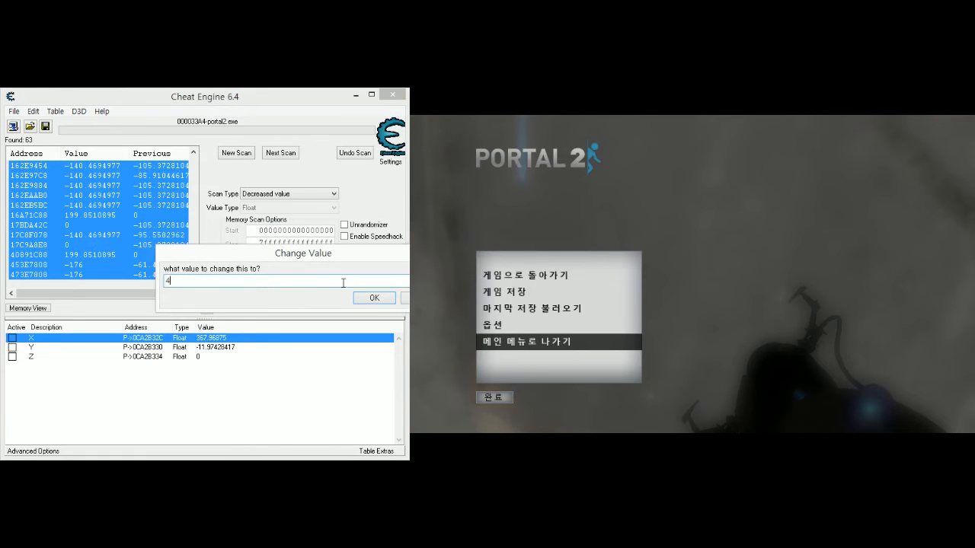
left_click(385, 301)
left_click(564, 377)
key("Escape")
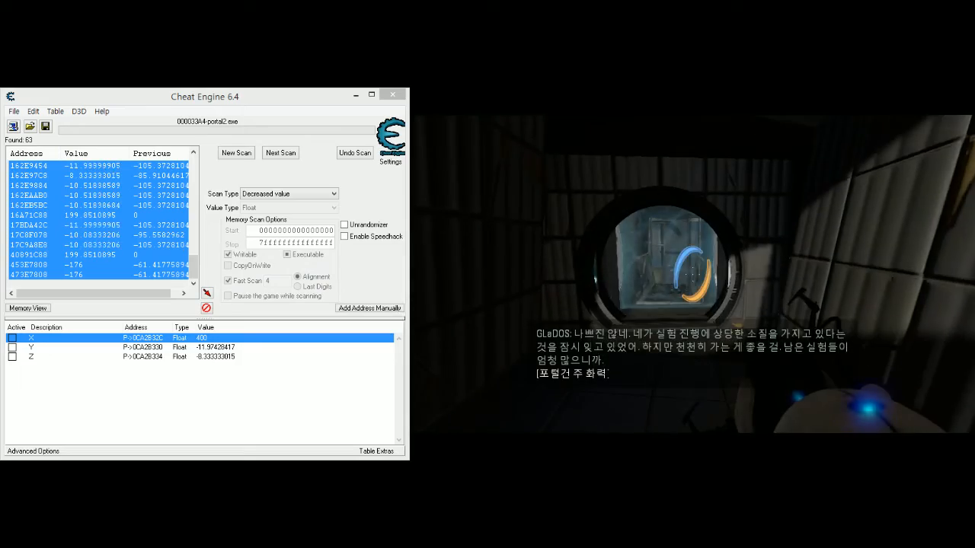
- Walk through the exit to the elevator and ride it into the next level to test the X, Y and Z pointer records
key("w")
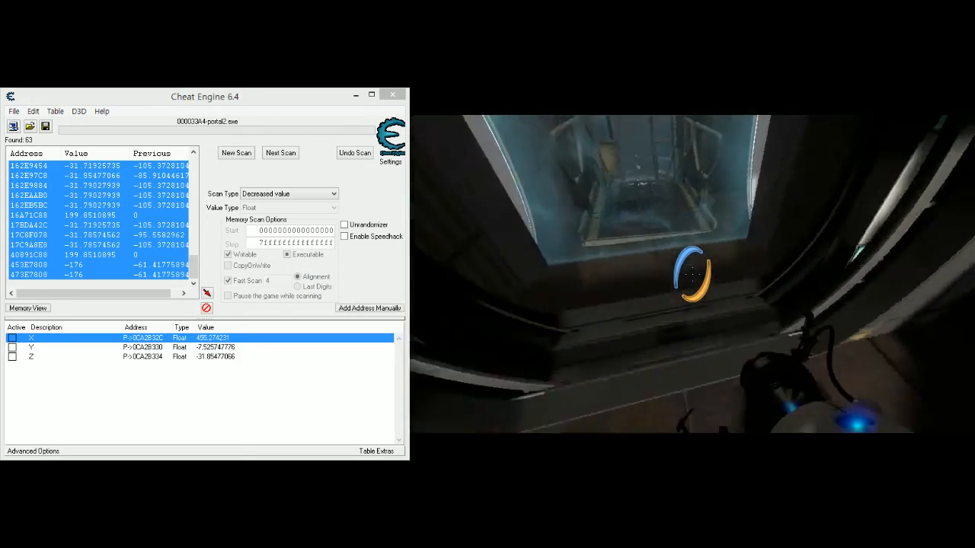
key("w")
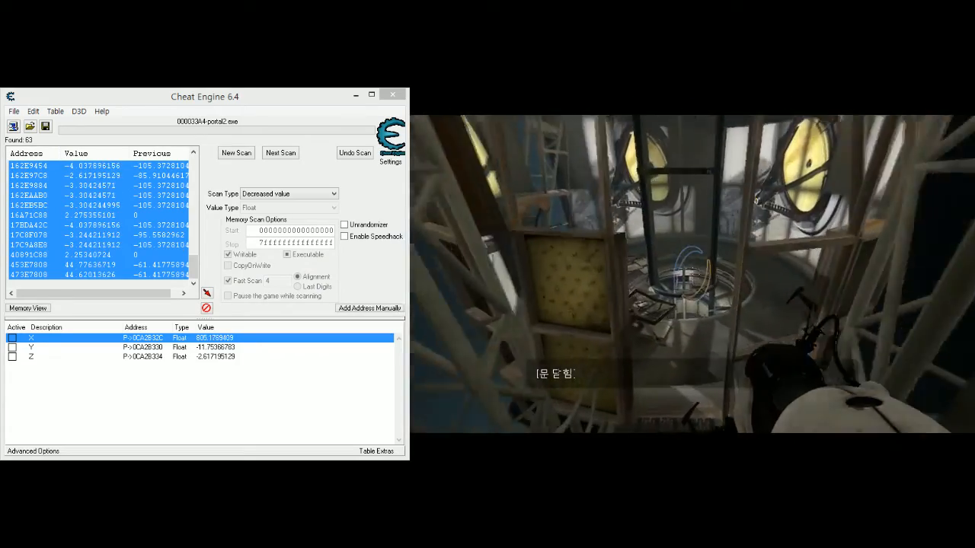
key("w")
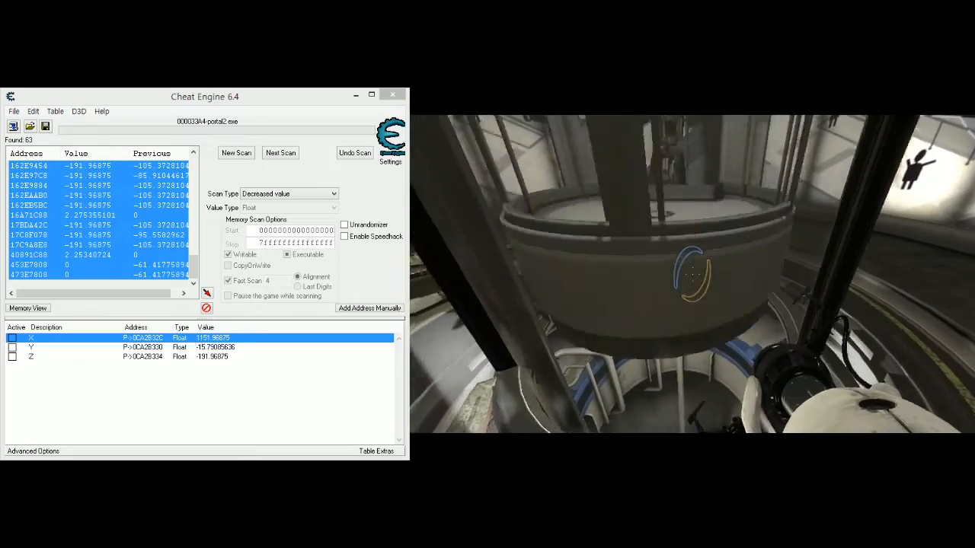
key("w")
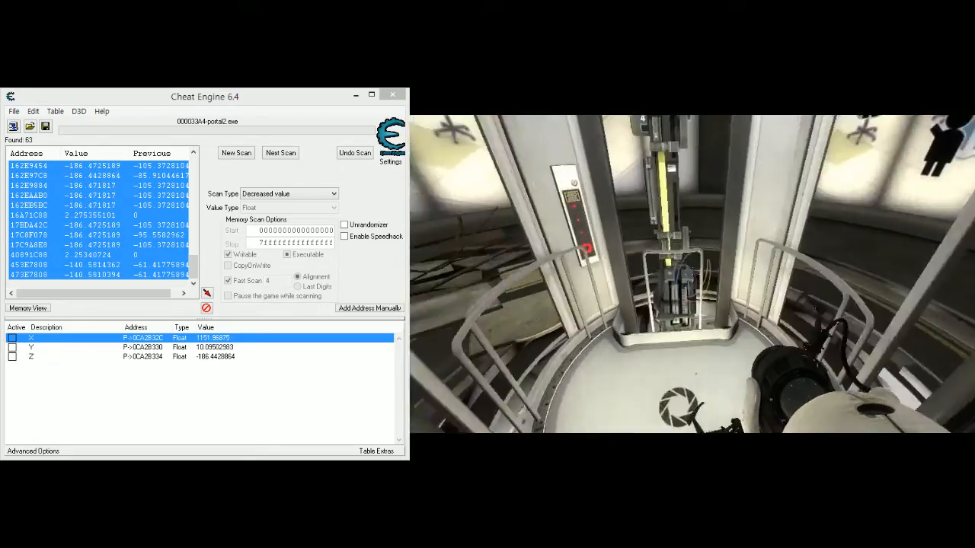
key("w")
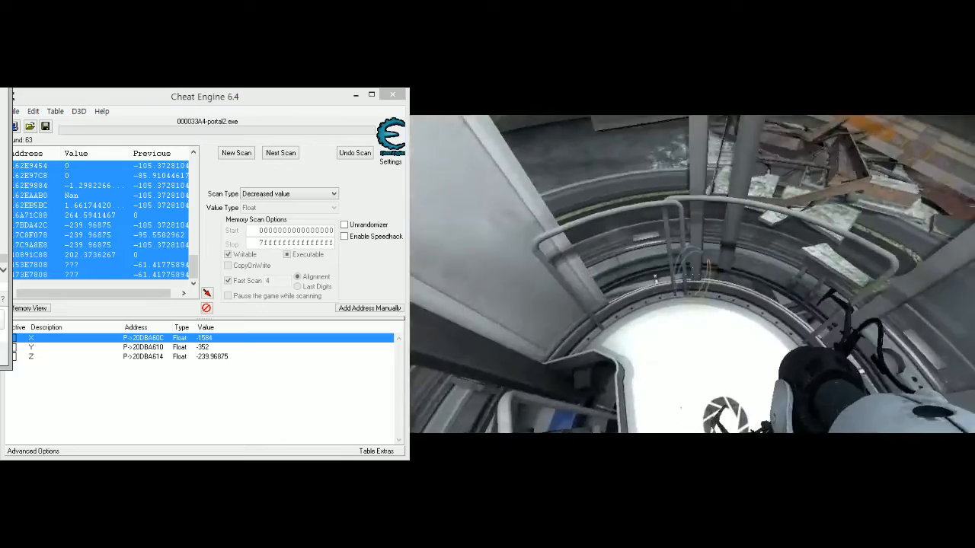
left_click_drag(77, 96, 83, 95)
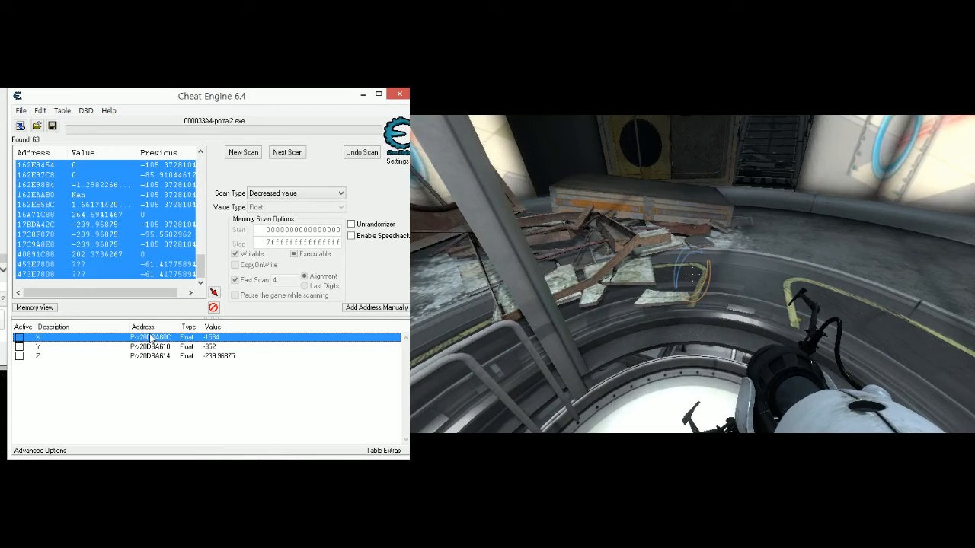
- Walk and jump around the new level while watching the X, Y and Z pointer values, and pause the game
left_click(505, 397)
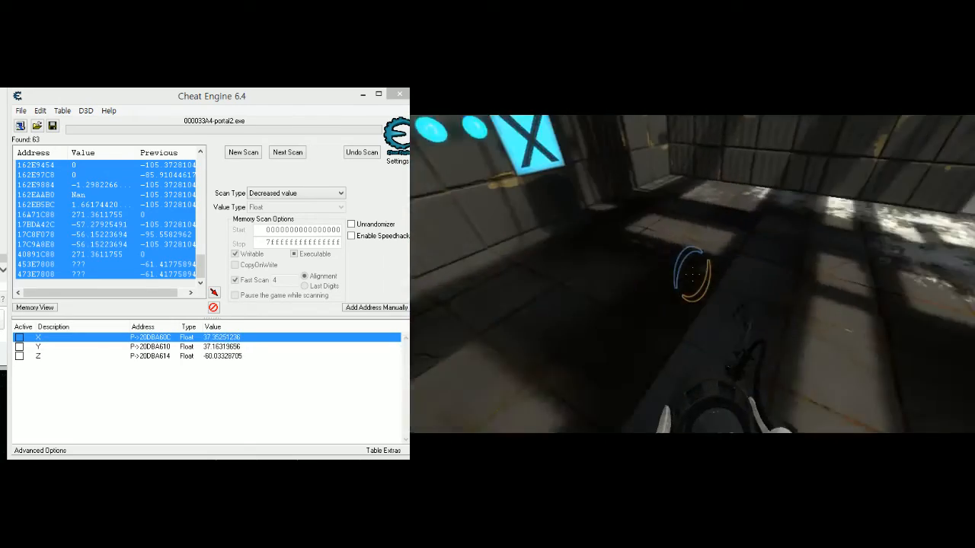
key("w")
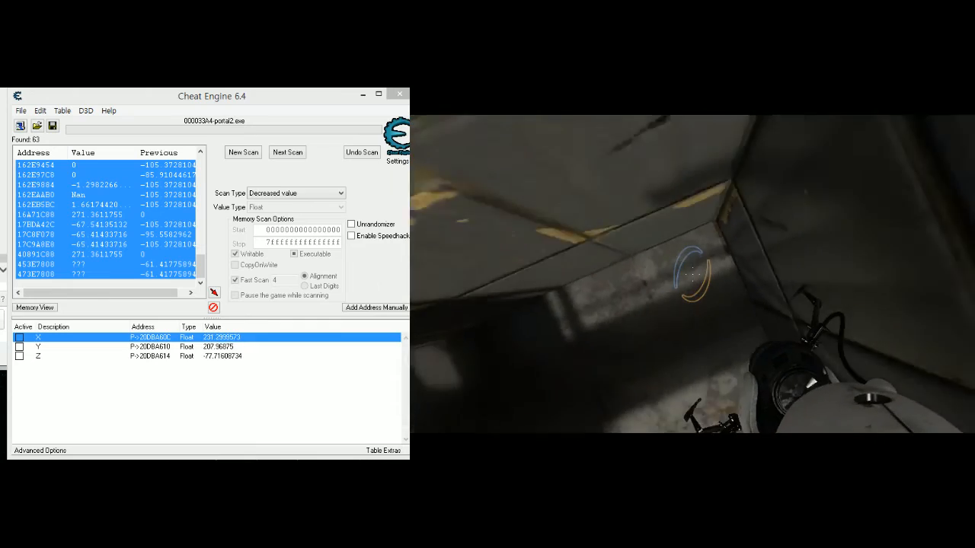
key("w")
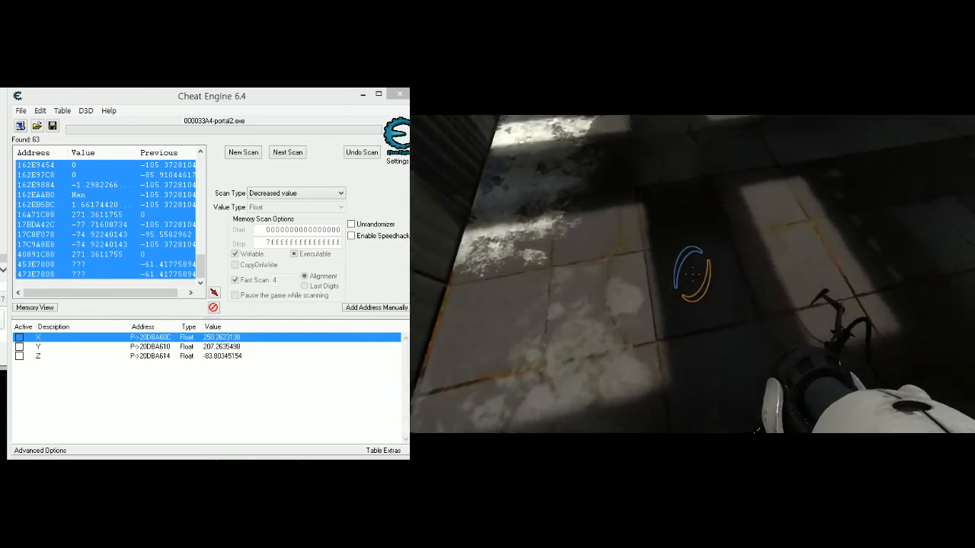
key("w")
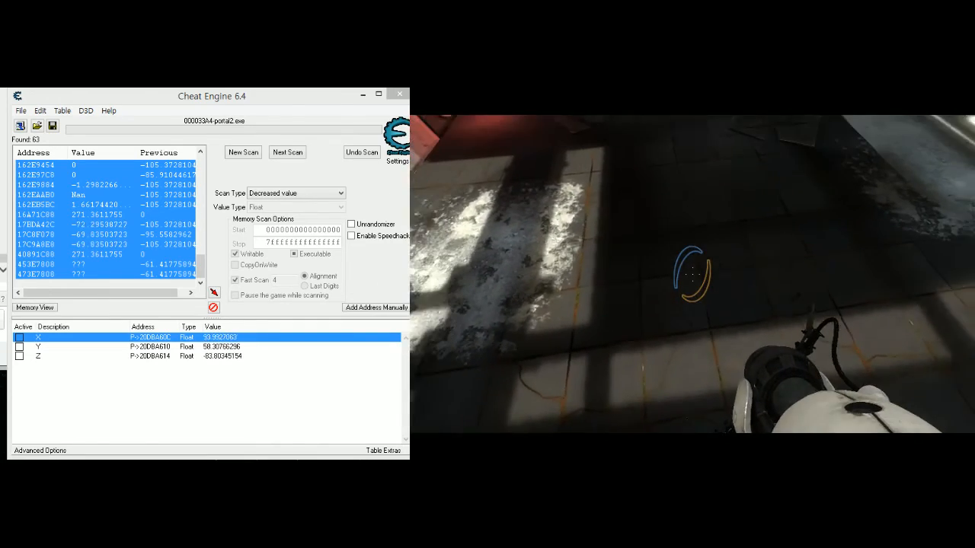
key("space")
key("space")
key("space")
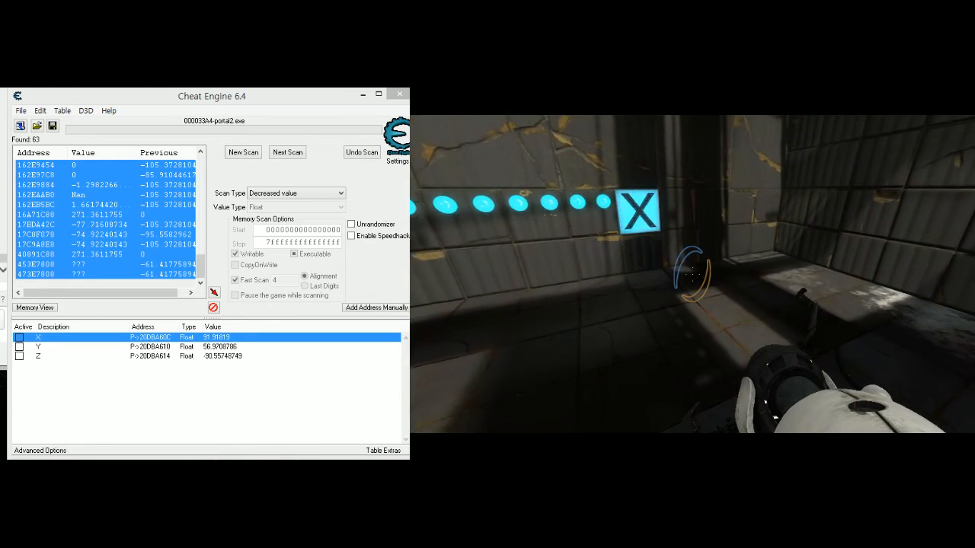
key("Escape")
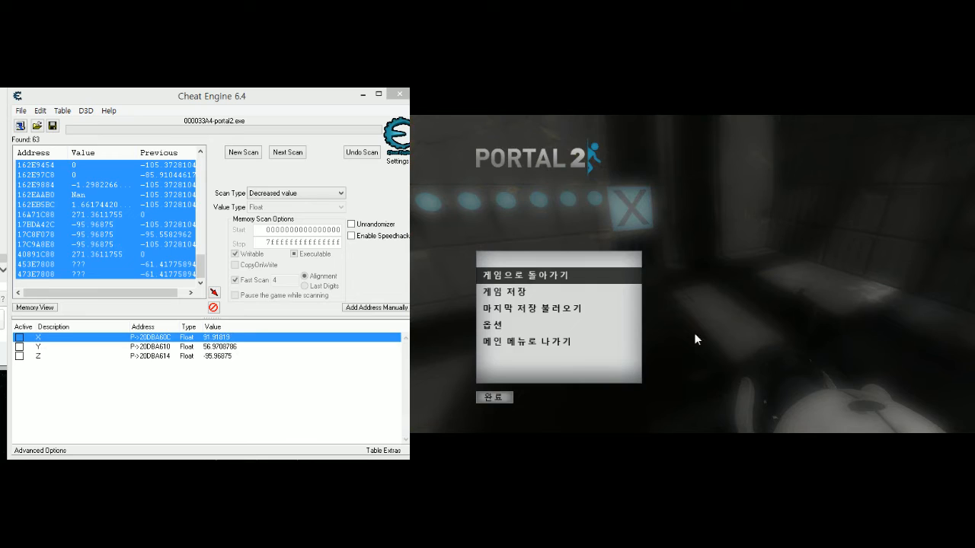
- Save the cheat table with the X, Y and Z records as portal2.CT, overwriting the existing file
left_click(169, 382)
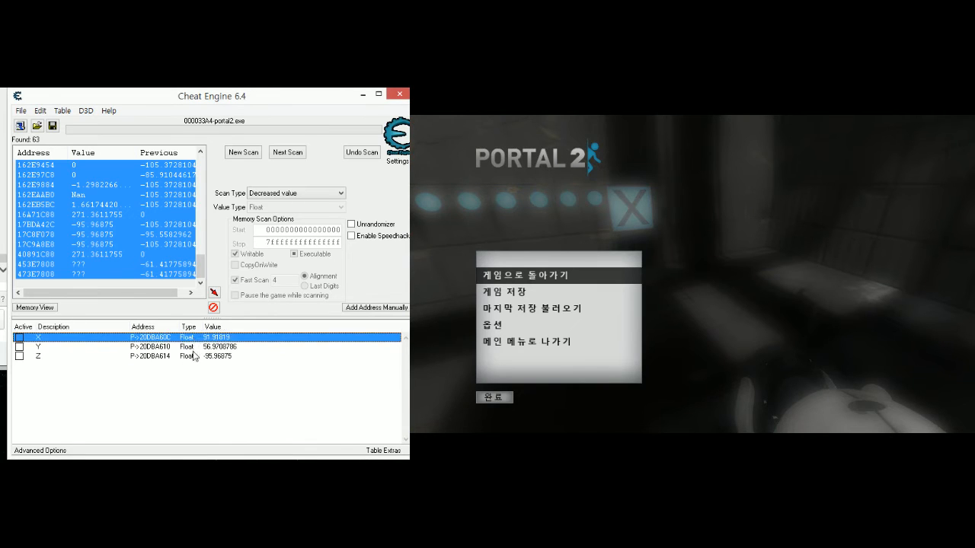
left_click(194, 355)
left_click(51, 125)
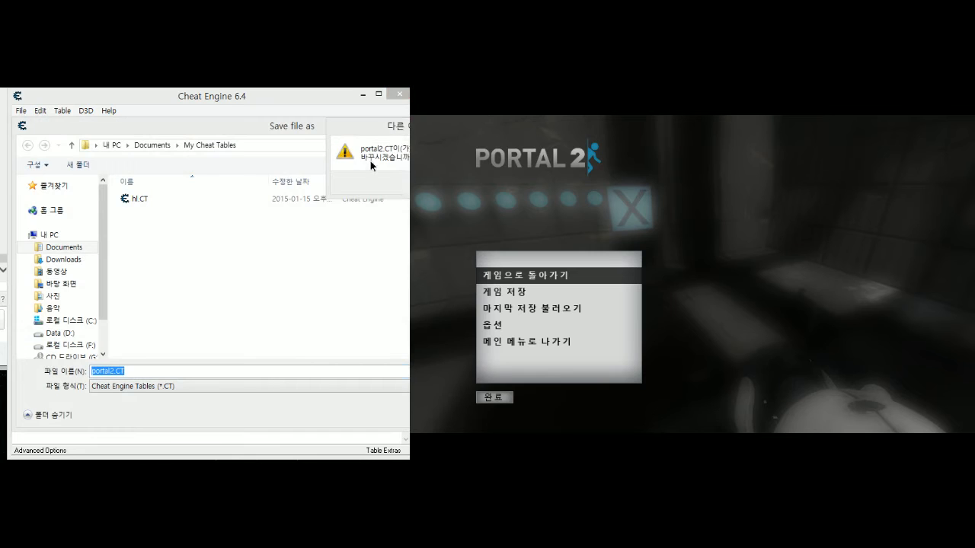
left_click(259, 299)
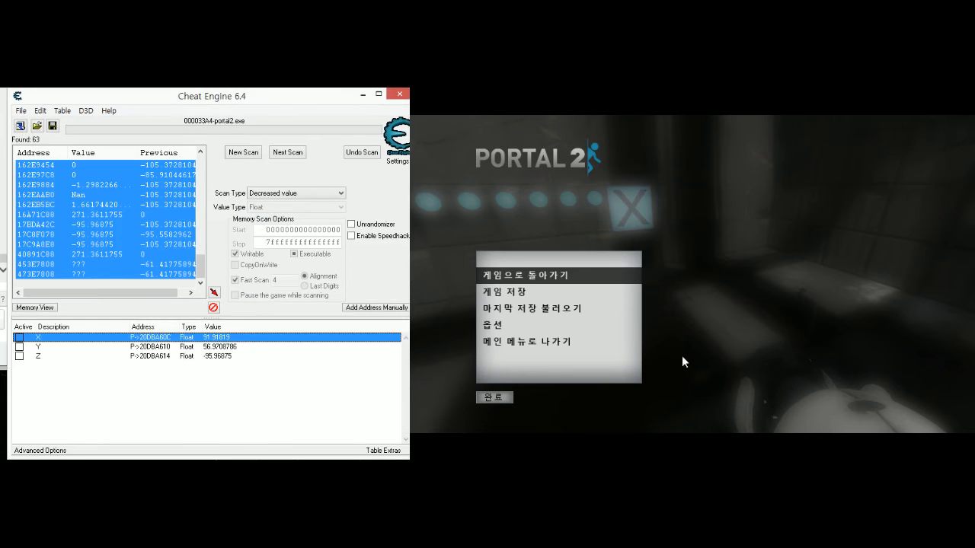
- Resume the game and walk and jump against the walls to recheck how the X, Y and Z values follow the player
left_click(817, 347)
key("Escape")
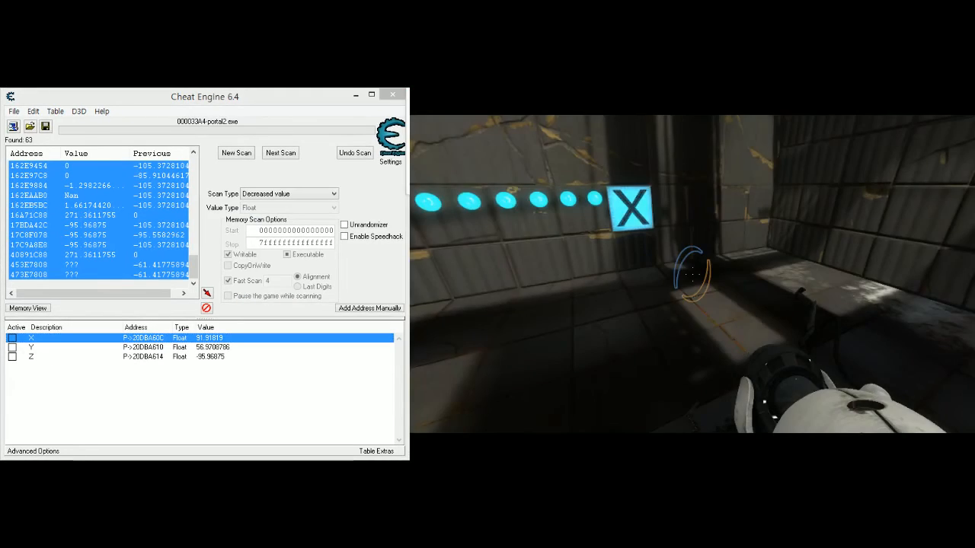
key("w")
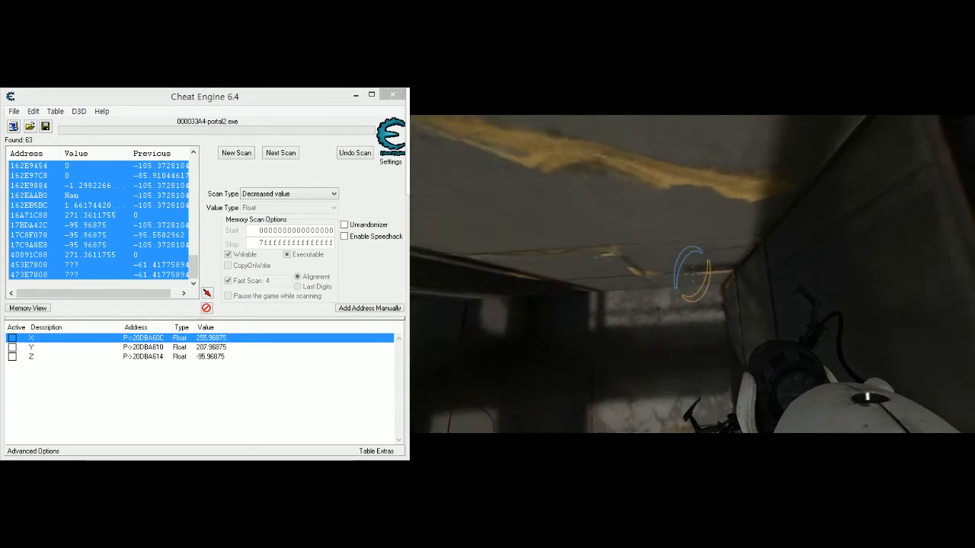
key("space")
key("w")
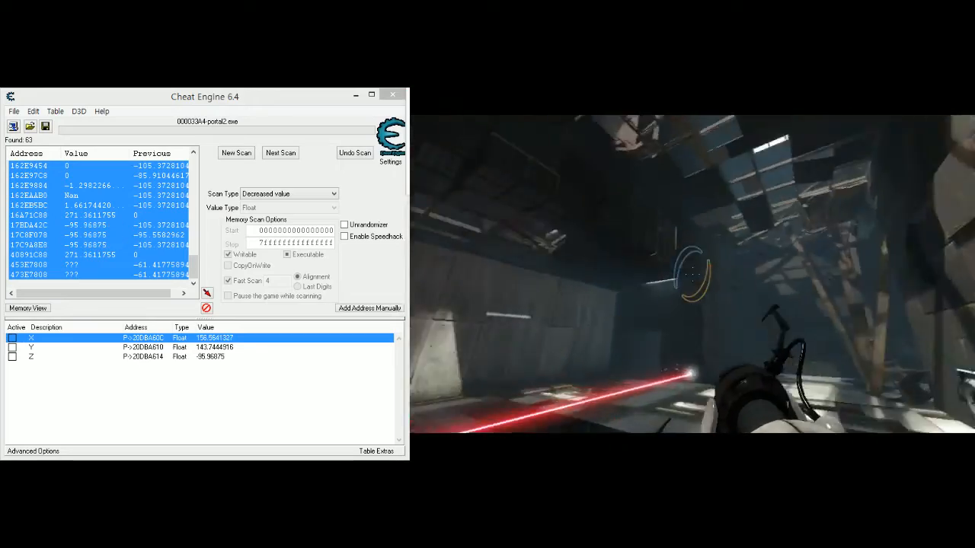
key("space")
key("w")
key("space")
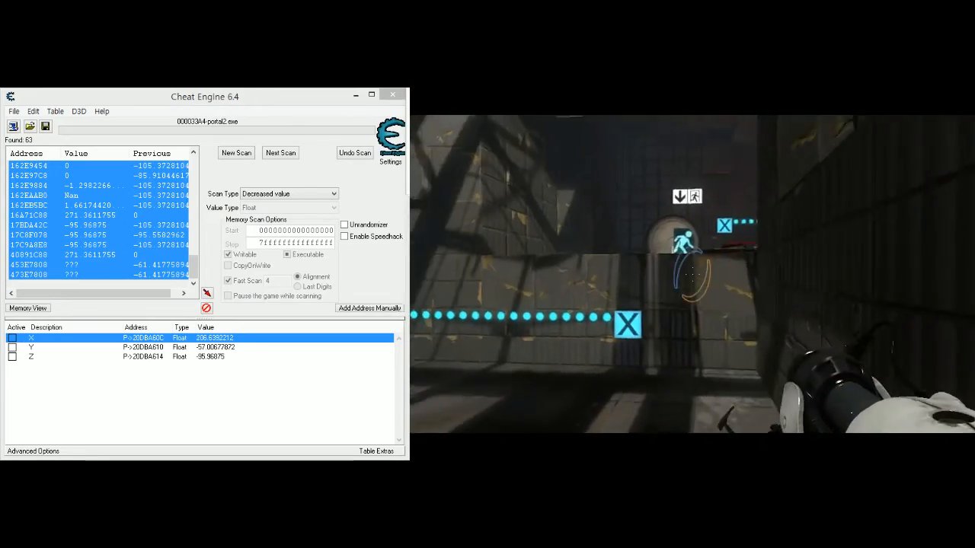
key("space")
key("w")
key("space")
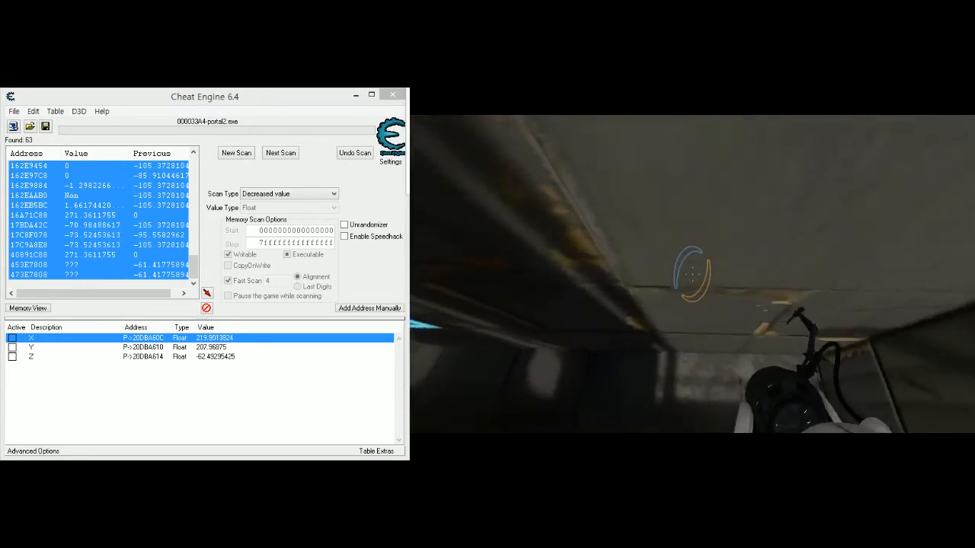
key("Escape")
key("Escape")
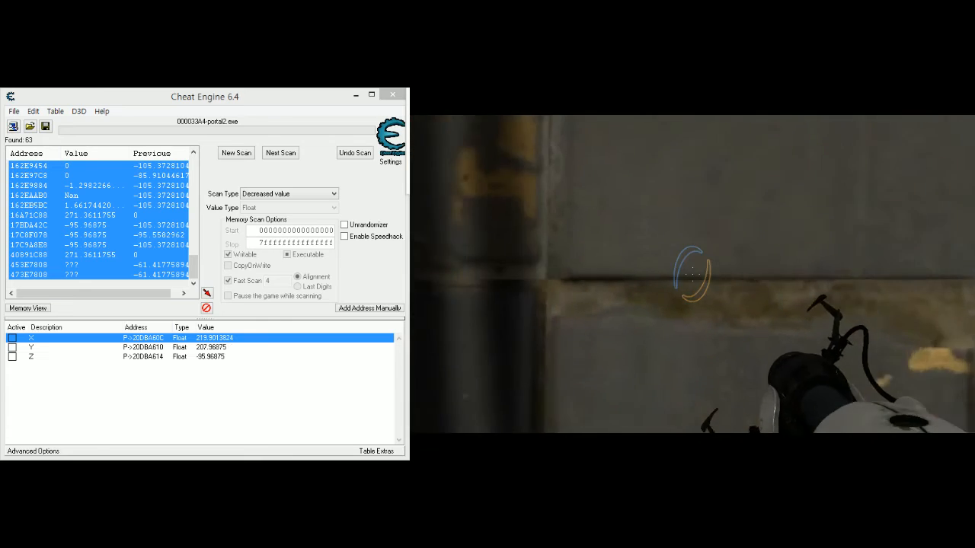
- Pause the game, attach the debugger, and start finding what writes the address pointed at by the Z pointer record
key("Escape")
key("Escape")
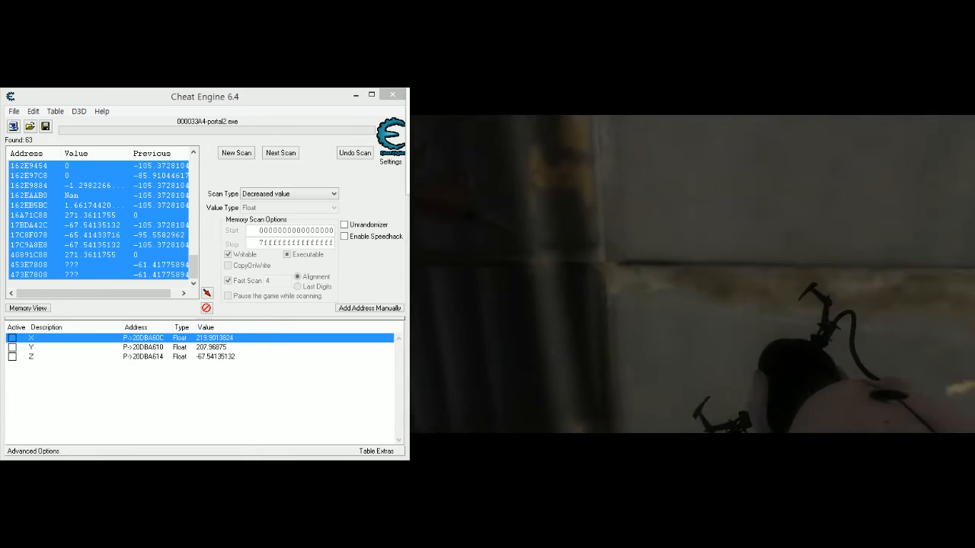
key("Escape")
left_click(223, 359)
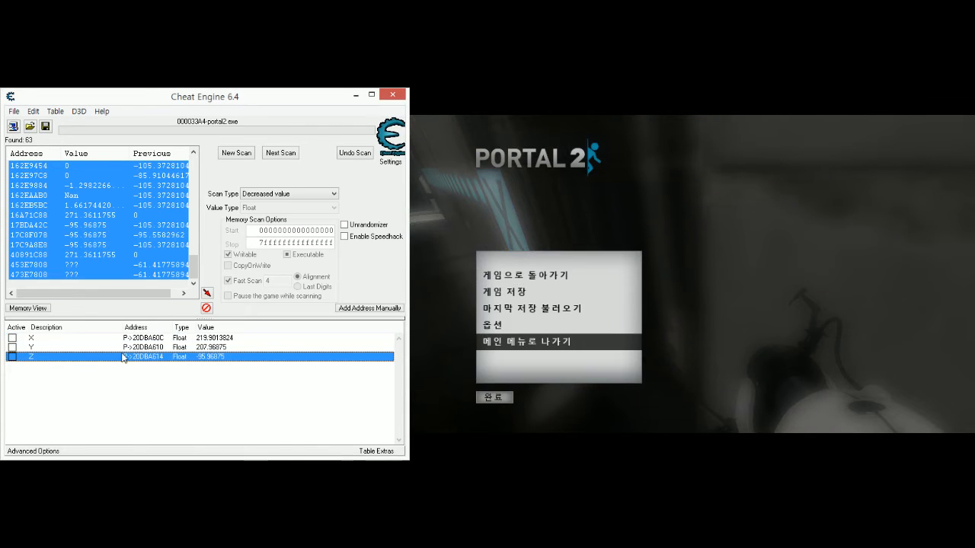
right_click(166, 359)
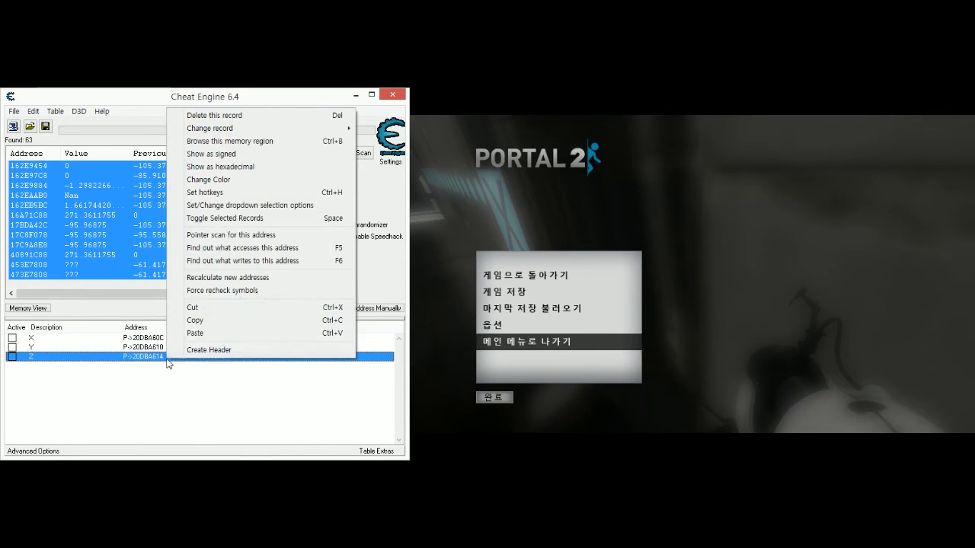
left_click(263, 261)
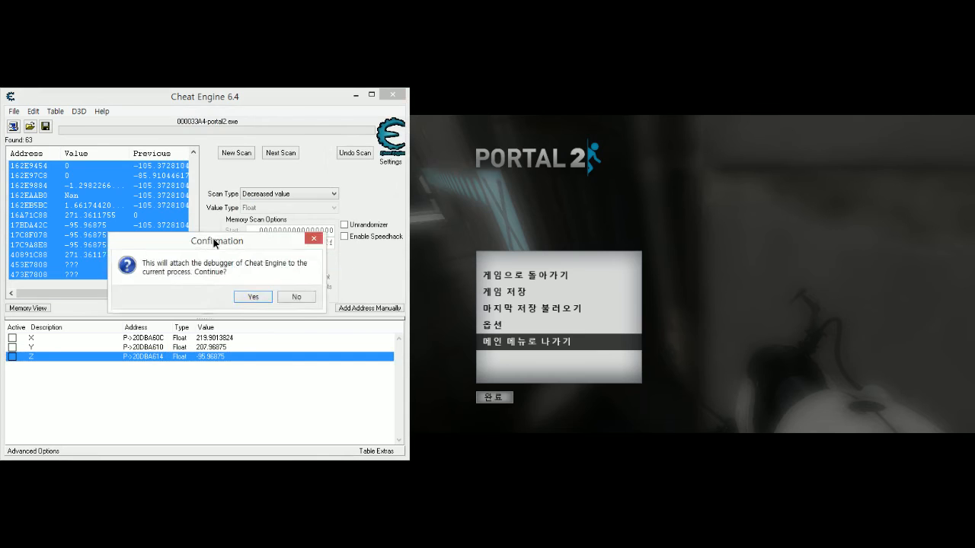
left_click(230, 323)
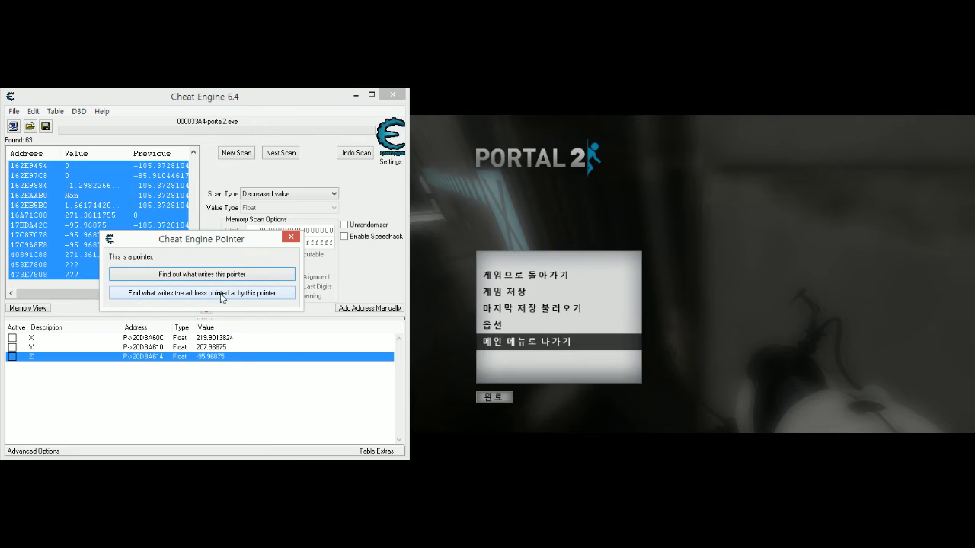
left_click(145, 296)
left_click_drag(318, 147, 256, 173)
- Resume the game, move and jump to log the instructions writing to the Z address, and pause again
left_click(765, 358)
key("Escape")
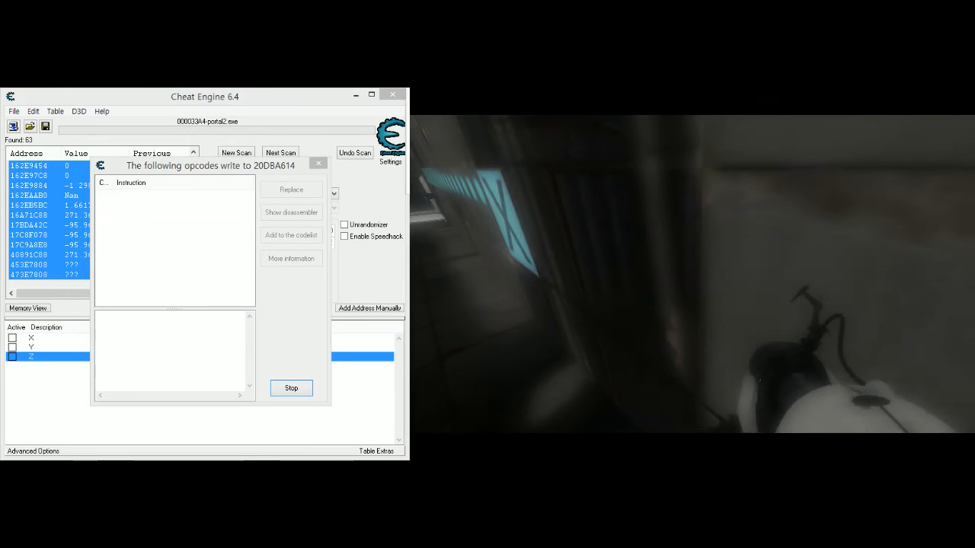
key("w")
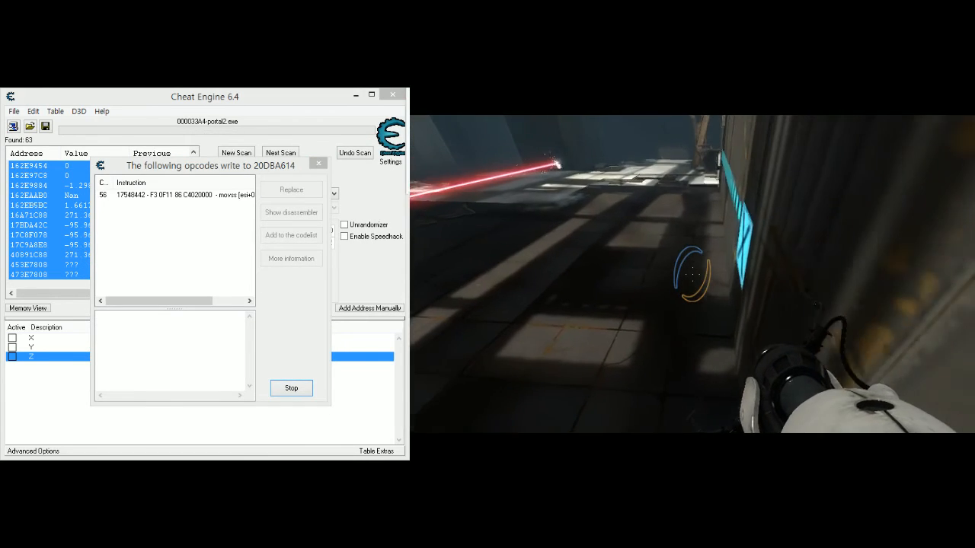
key("s")
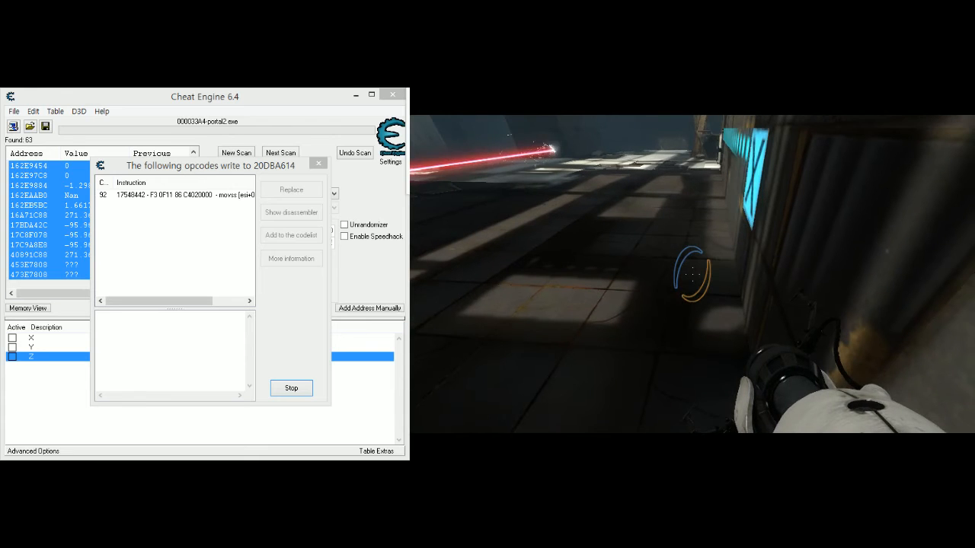
key("alt+Tab")
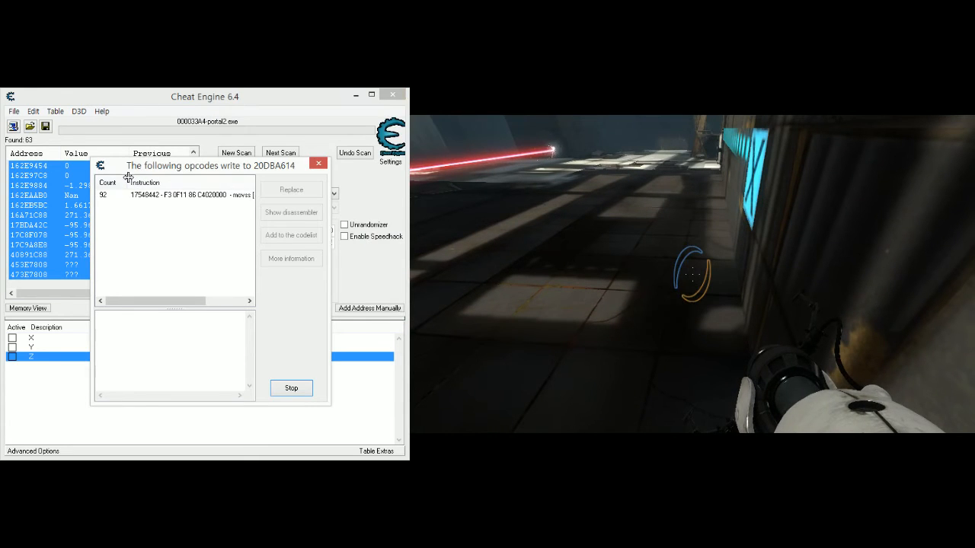
left_click(692, 274)
key("space")
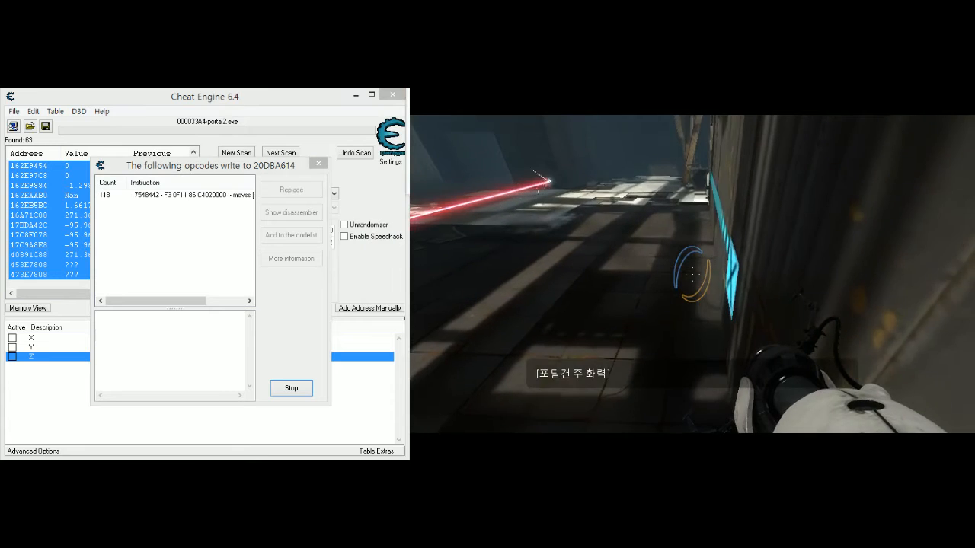
key("space")
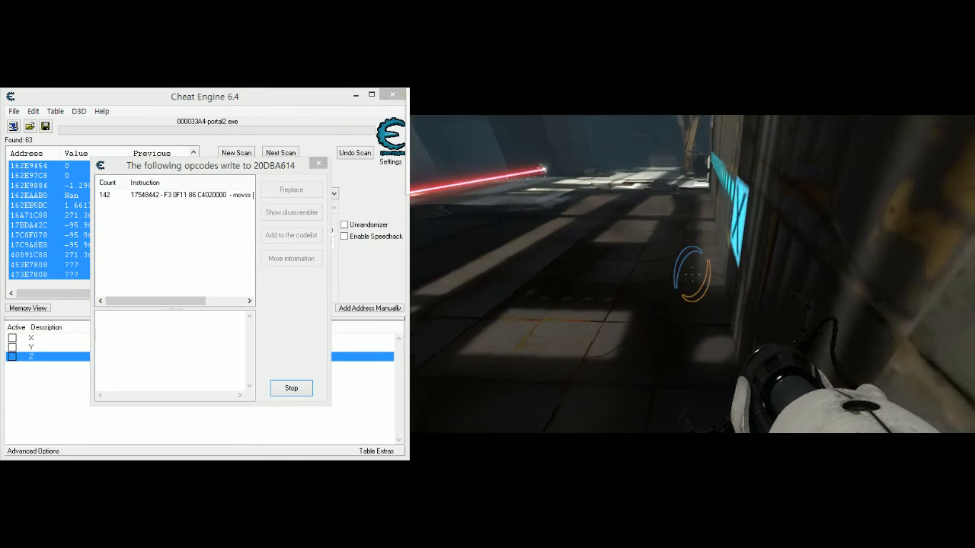
key("space")
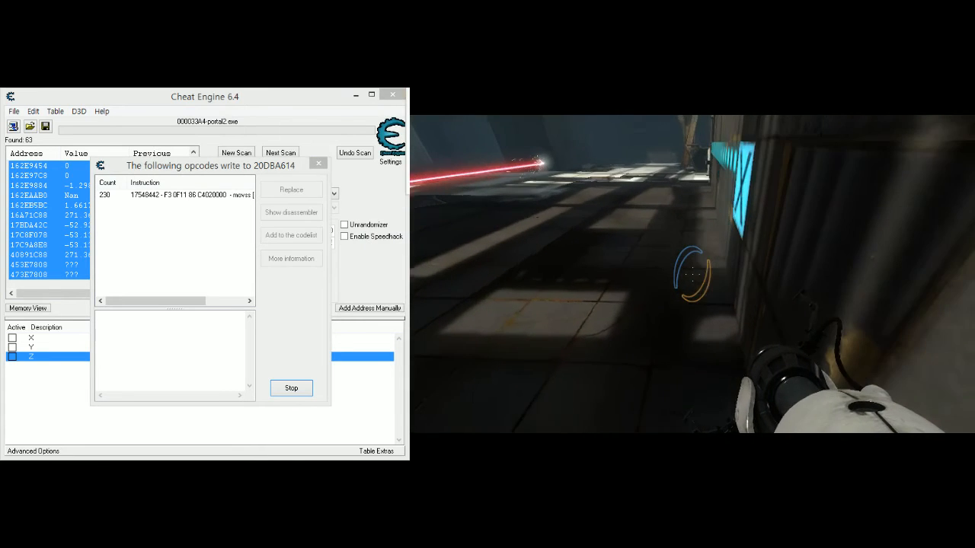
key("Escape")
- Try to replace the logged movss instruction with code that does nothing (NOP)
right_click(195, 196)
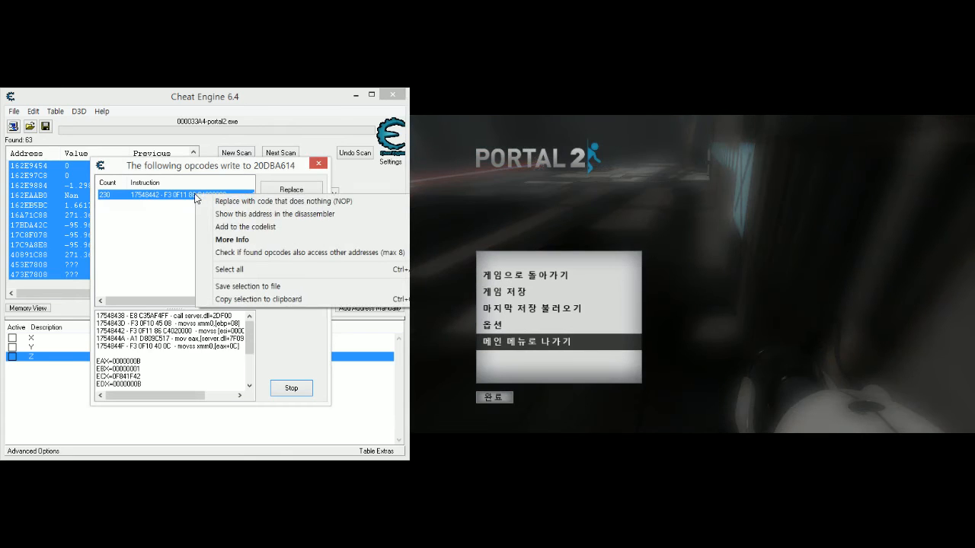
left_click(239, 202)
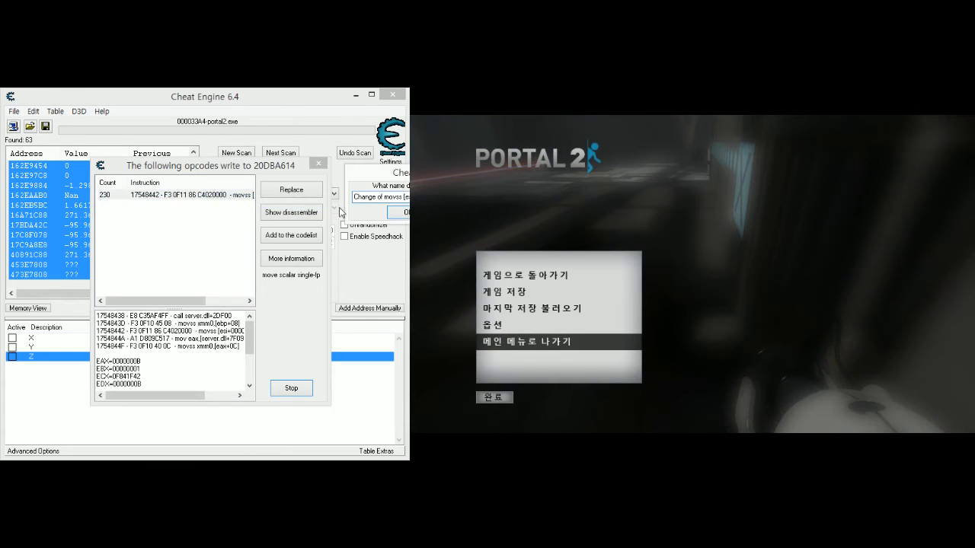
key("Return")
- Show the logged instruction in the disassembler, examine the code around server.dll+E8442, and close the Memory Viewer
left_click(293, 217)
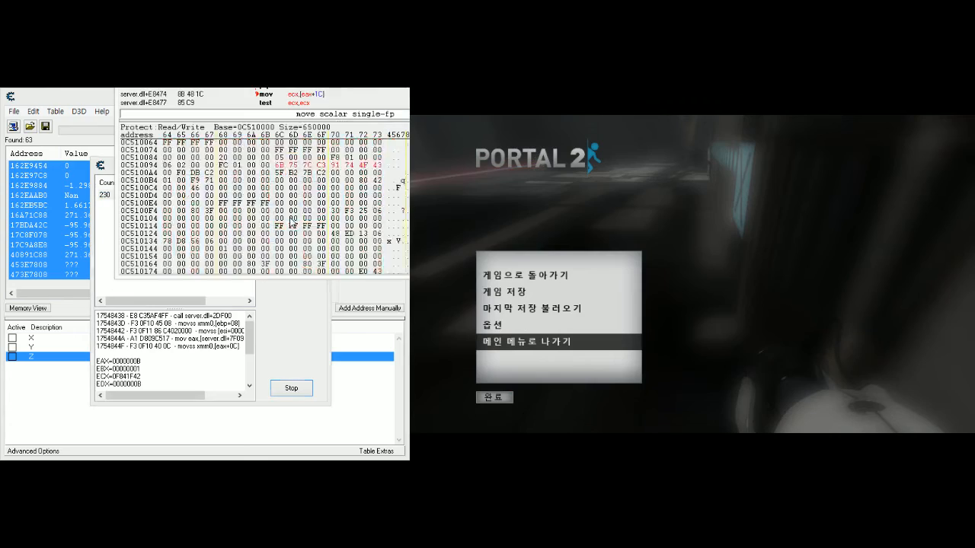
left_click_drag(303, 89, 226, 160)
scroll(243, 289, "up", 2)
scroll(242, 290, "up", 1)
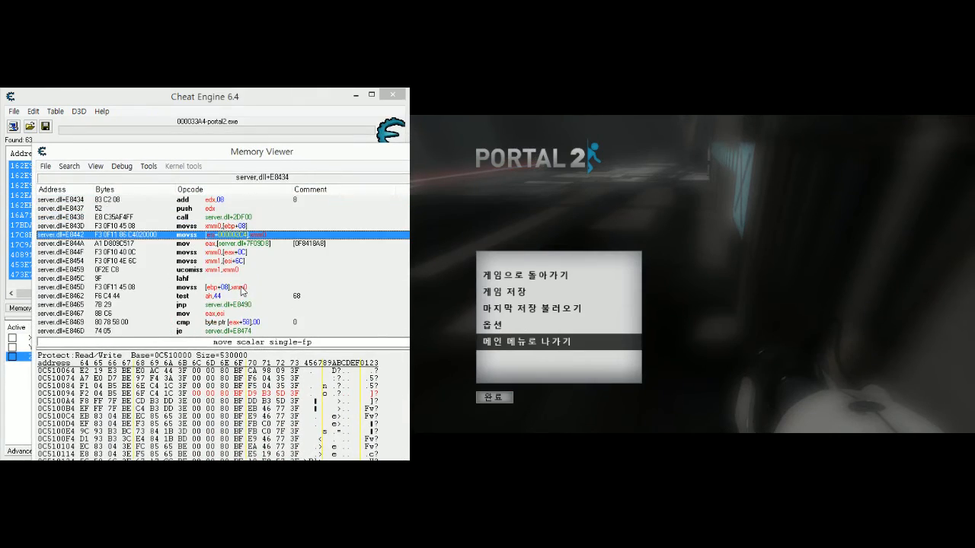
scroll(210, 290, "up", 1)
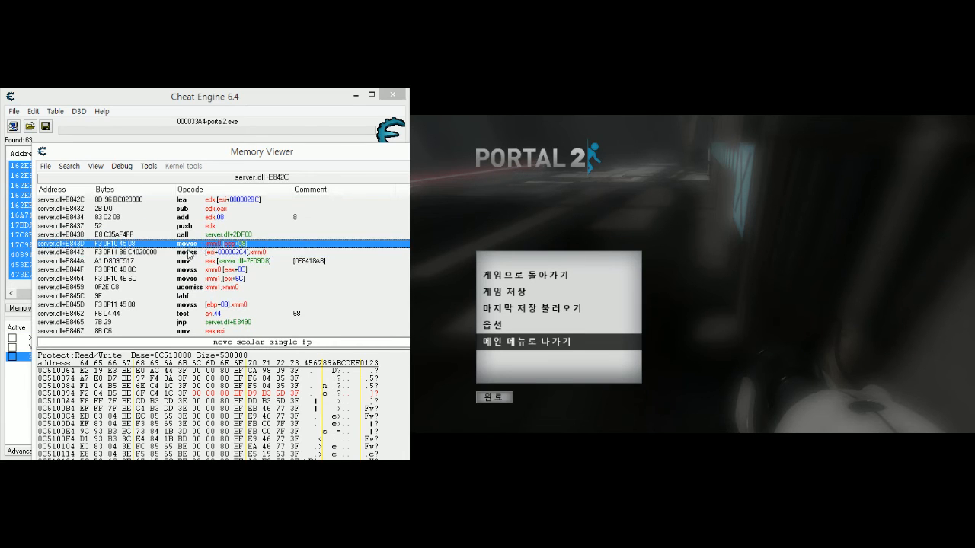
left_click_drag(251, 154, 225, 118)
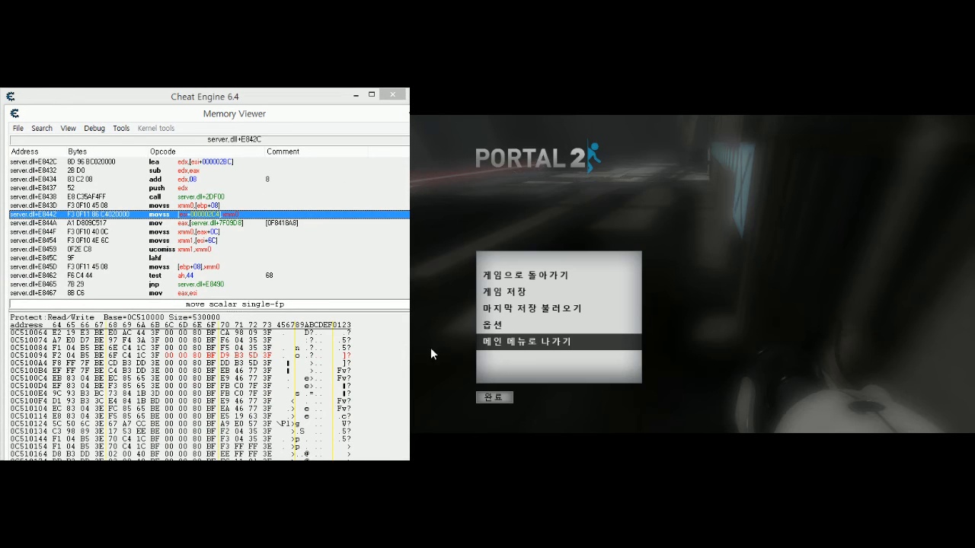
left_click(449, 113)
- Replace the instruction writing to the Z address with code that does nothing (NOP), keeping the suggested name
right_click(180, 191)
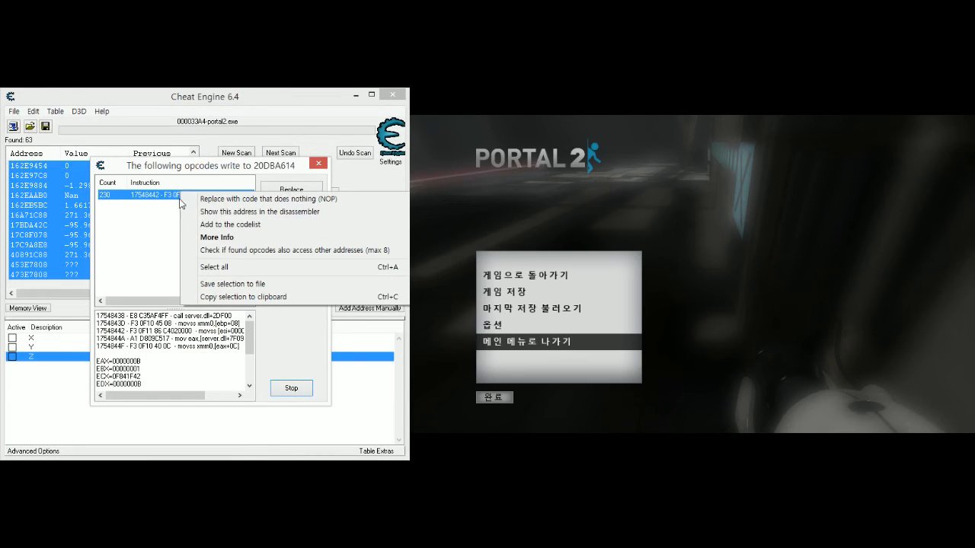
left_click(233, 198)
left_click_drag(458, 175, 238, 250)
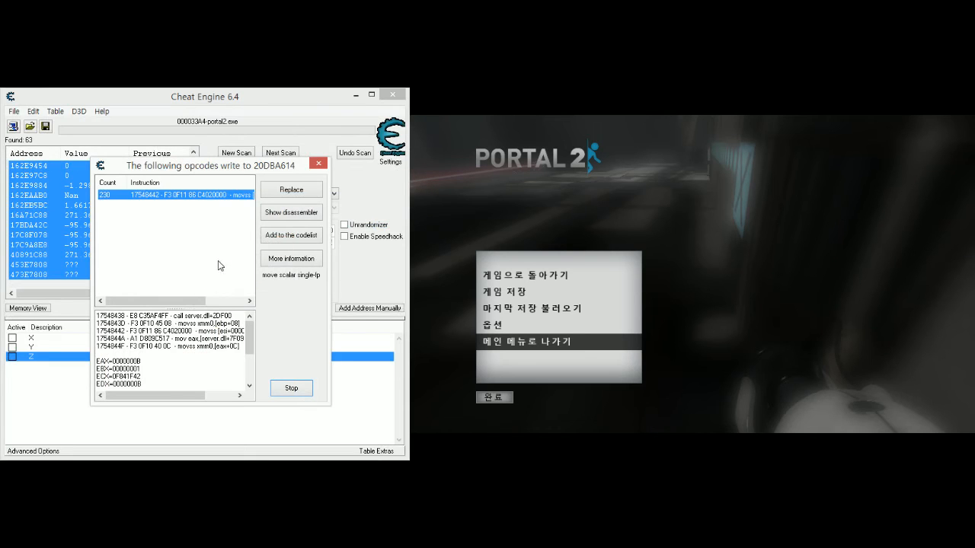
- Resume the game, walk around the test chamber to check movement with the Z write disabled, and pause again
left_click(765, 324)
key("Escape")
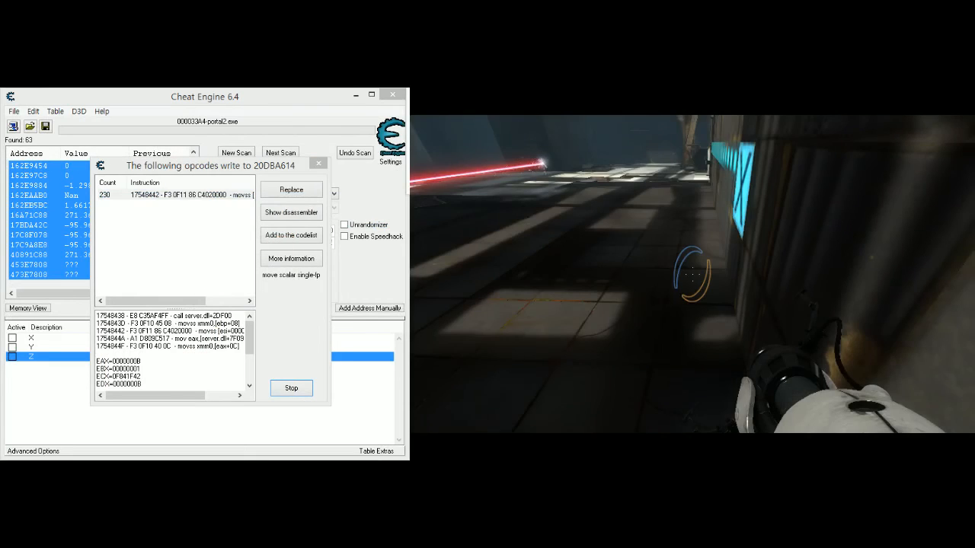
key("w")
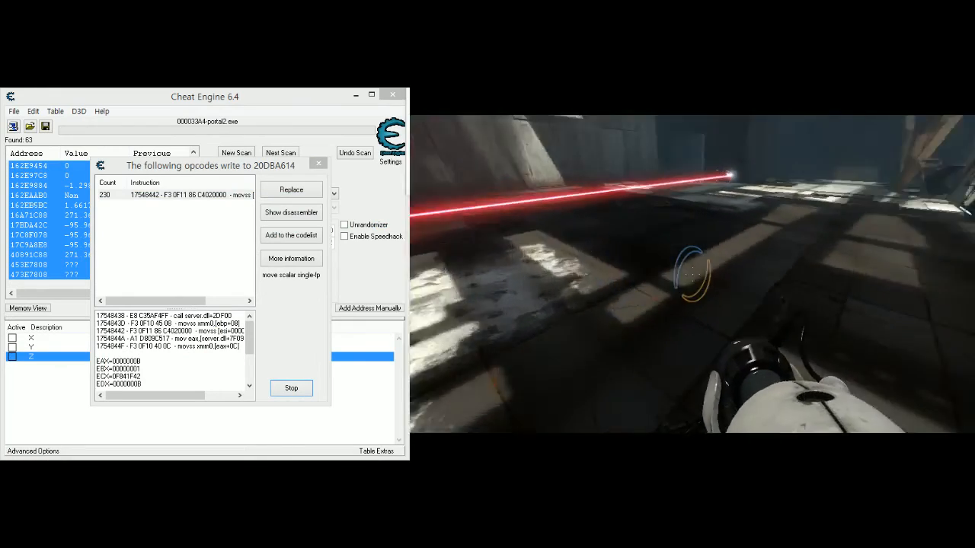
key("w")
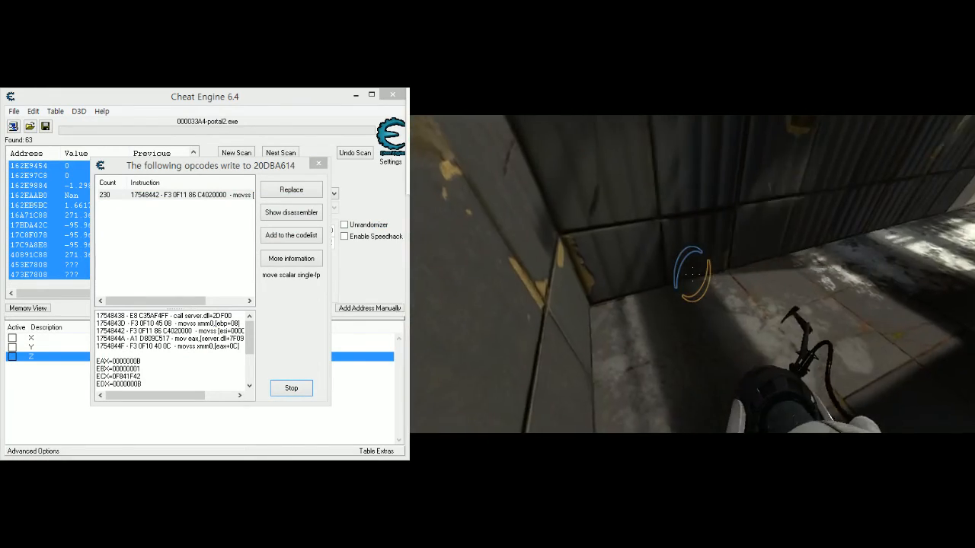
key("w")
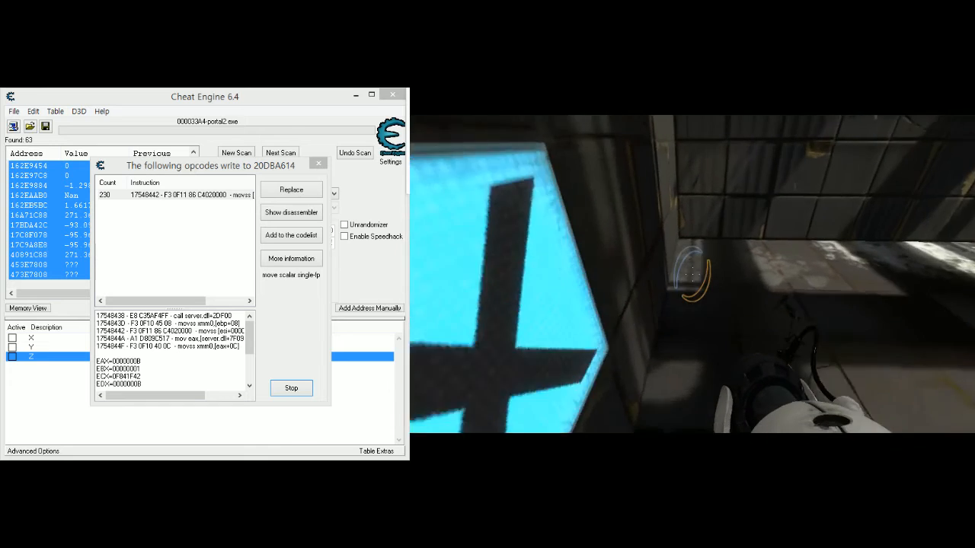
key("Escape")
key("Escape")
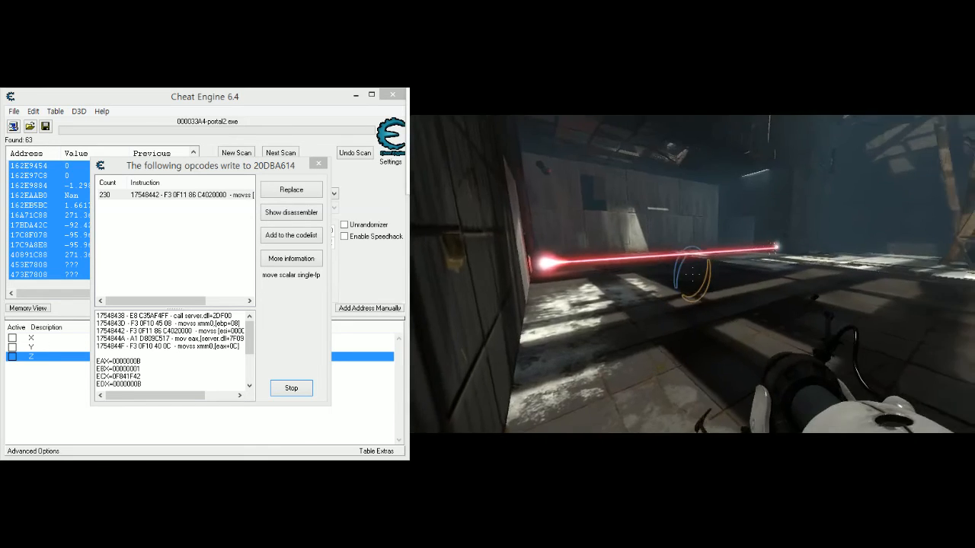
- Stop and close the opcode log for the Z address, and set the Z value to 0
left_click(362, 372)
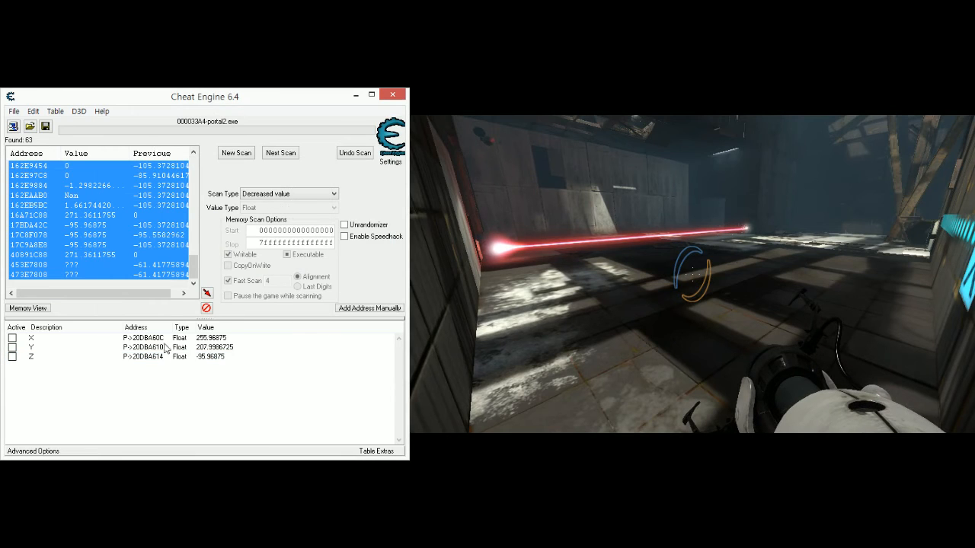
double_click(219, 358)
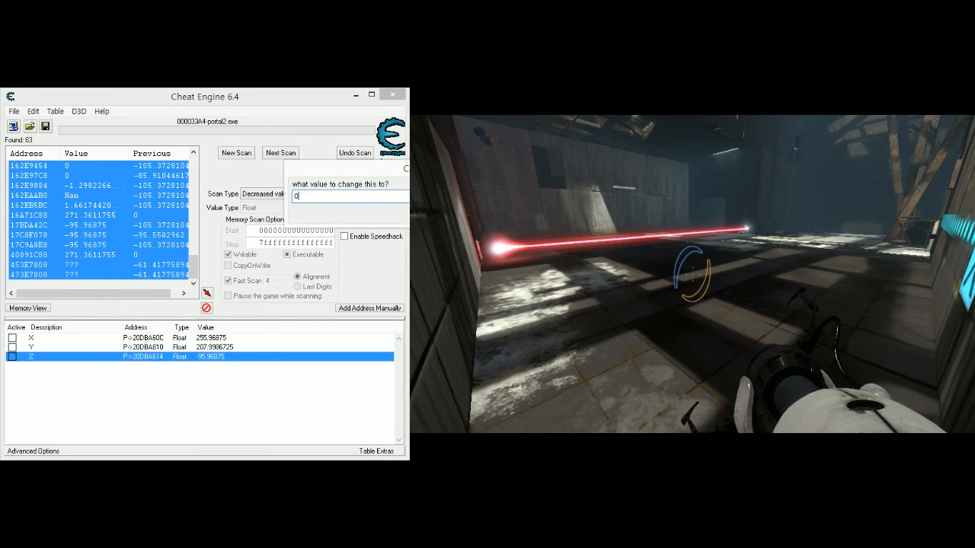
key("Return")
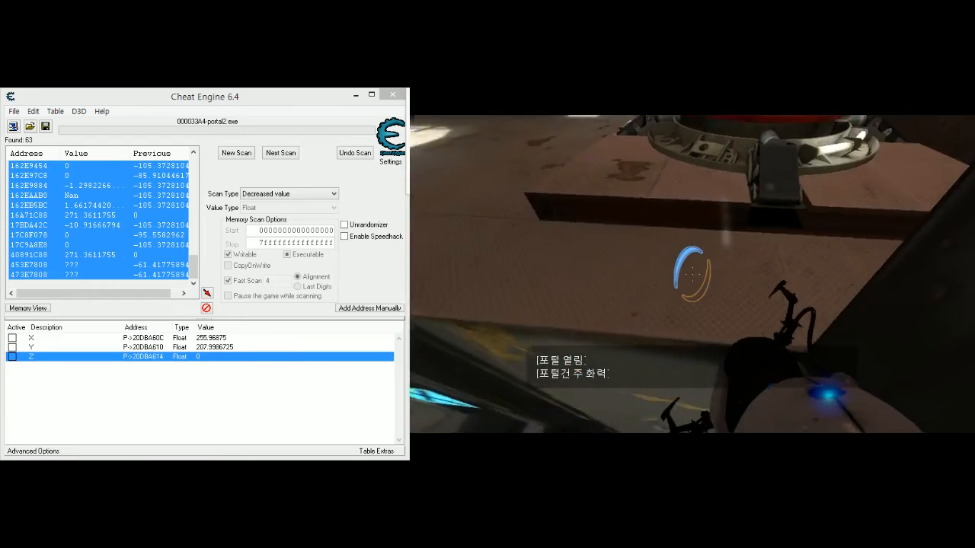
- Walk off and around the exit door's platform in the game at the new height, and pause
key("w")
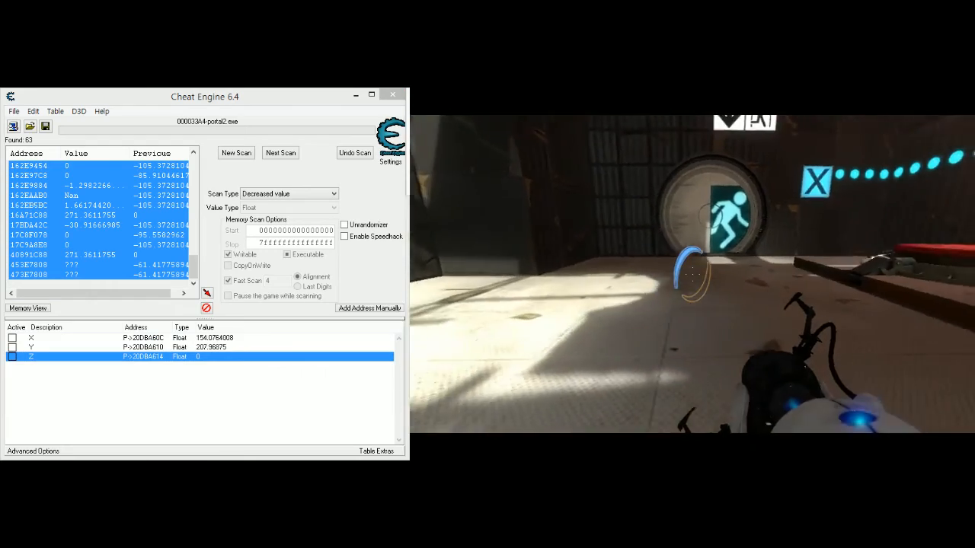
key("s")
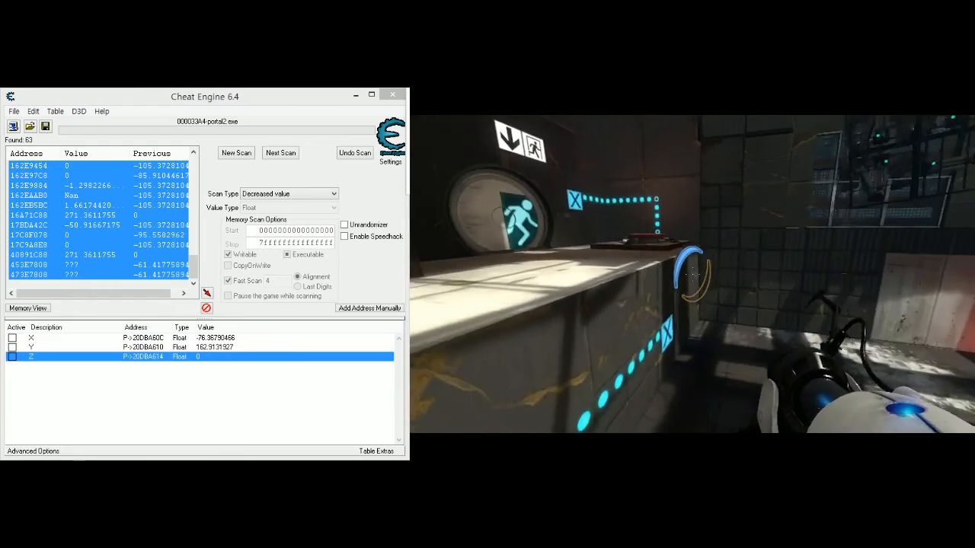
key("s")
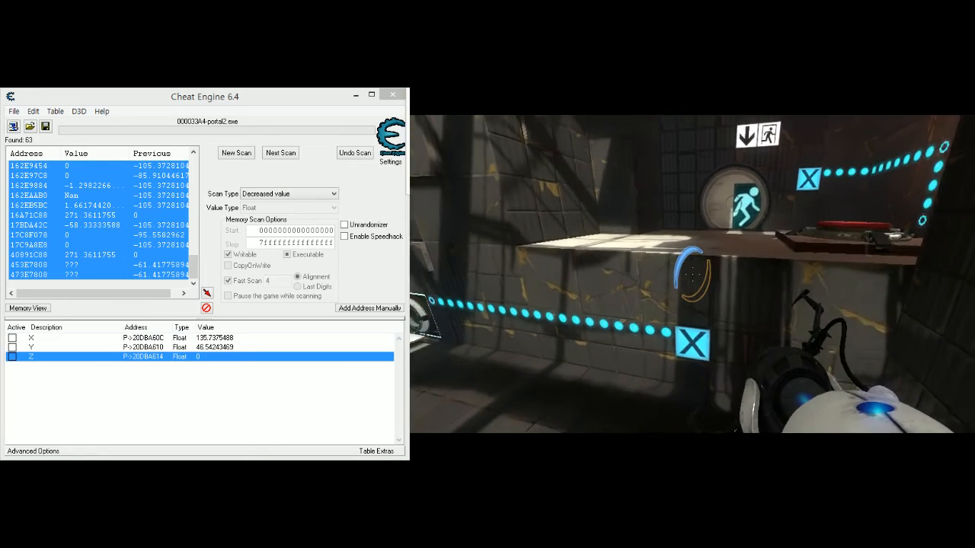
key("w")
key("Escape")
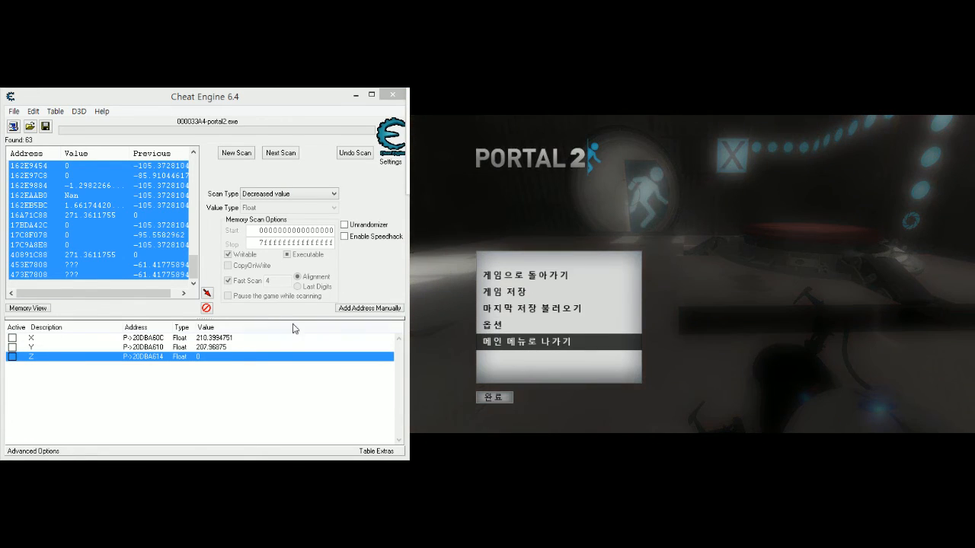
- Set the Z value to 100 and resume the game
double_click(203, 358)
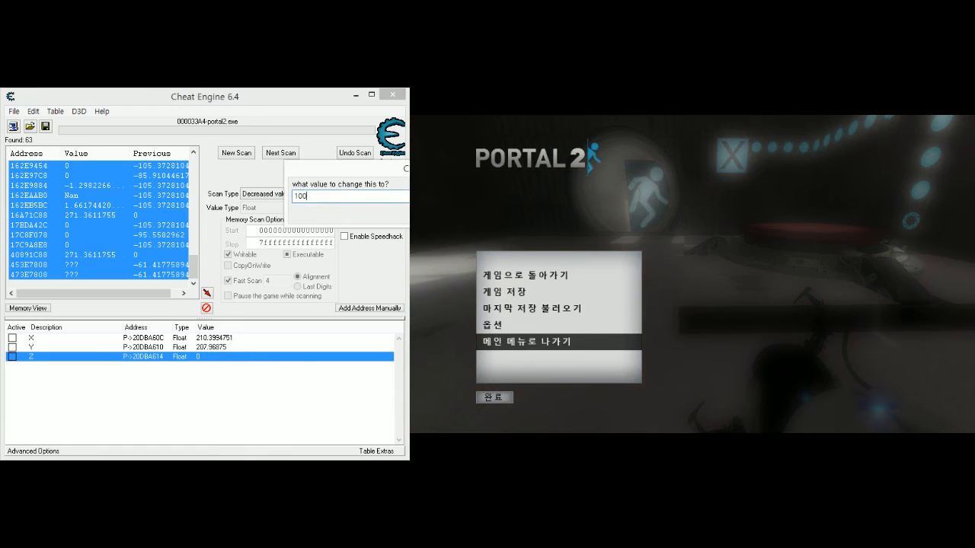
key("Return")
left_click(806, 339)
key("Escape")
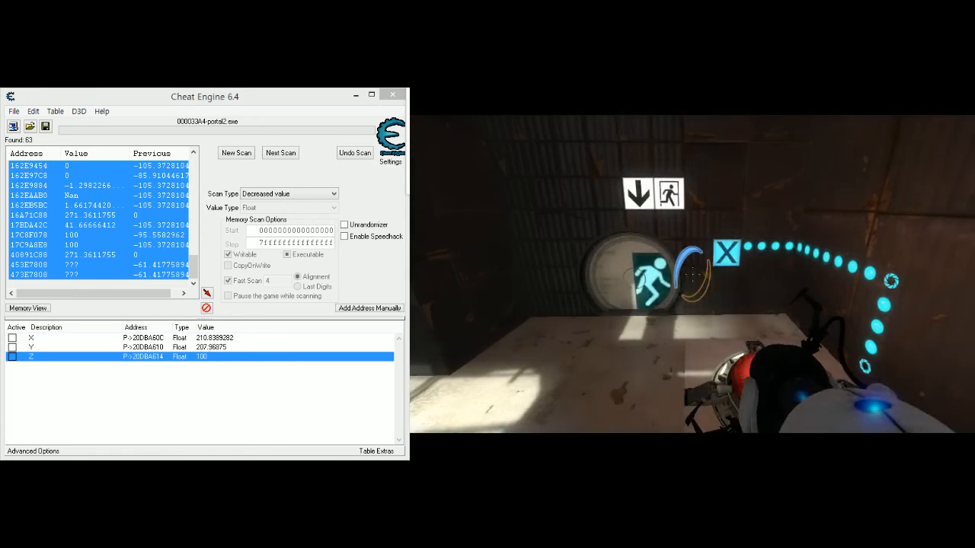
- Walk through the air to the round exit door at the raised height, and pause the game
key("w")
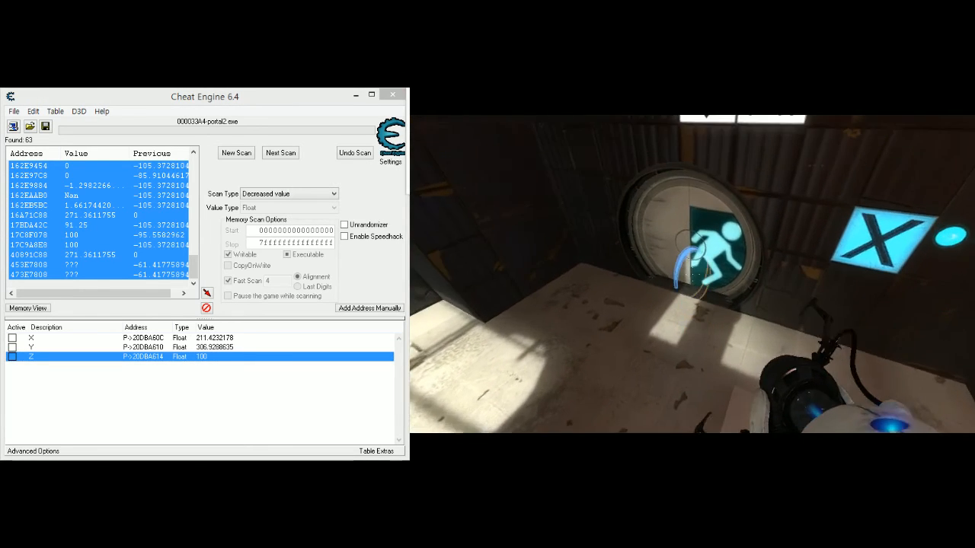
key("w")
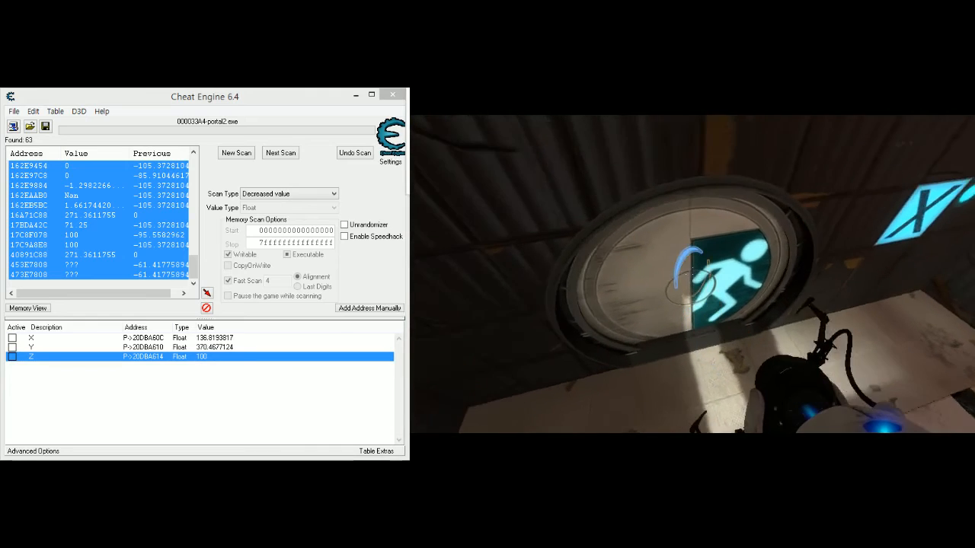
key("w")
key("Escape")
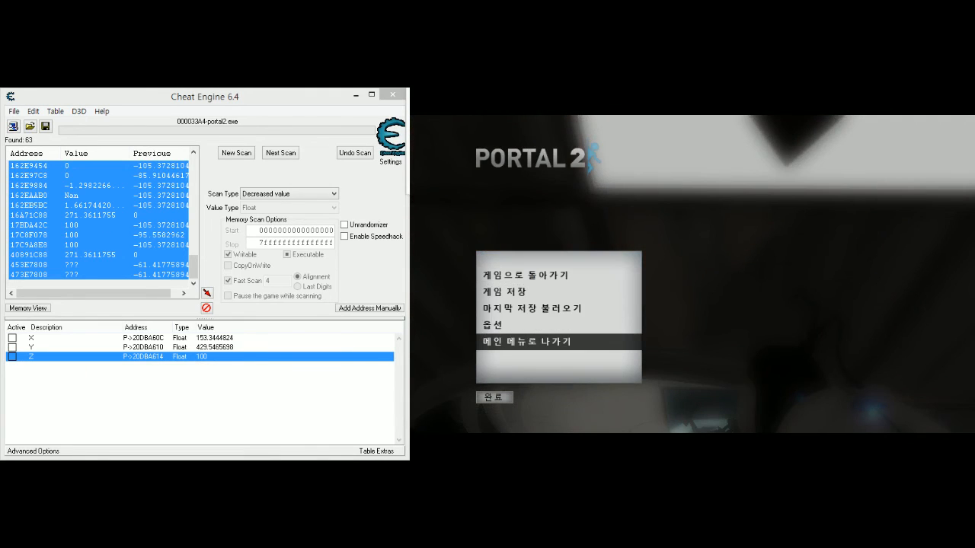
- Open the X value for editing, walk through the air around the exit door, pause the game, and cancel the X edit
left_click(253, 339)
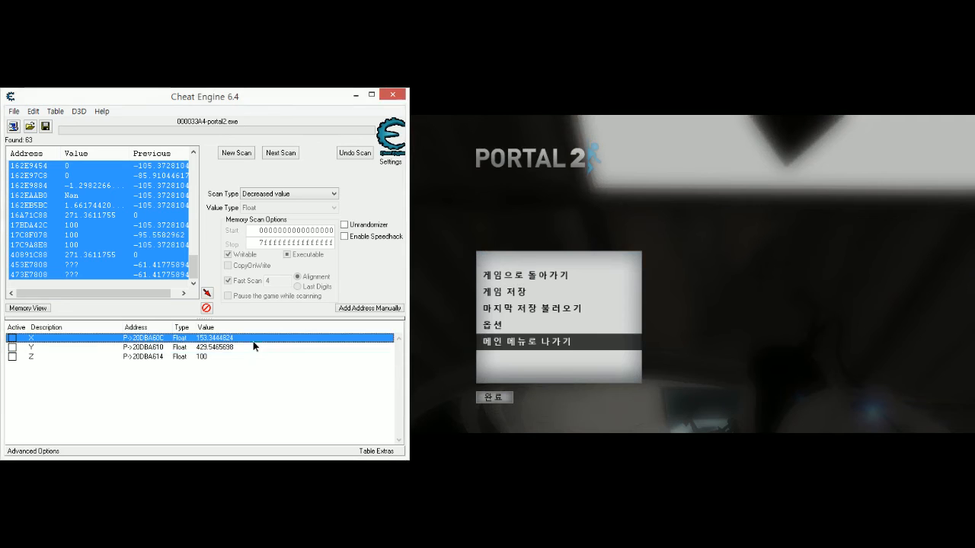
double_click(253, 340)
key("Escape")
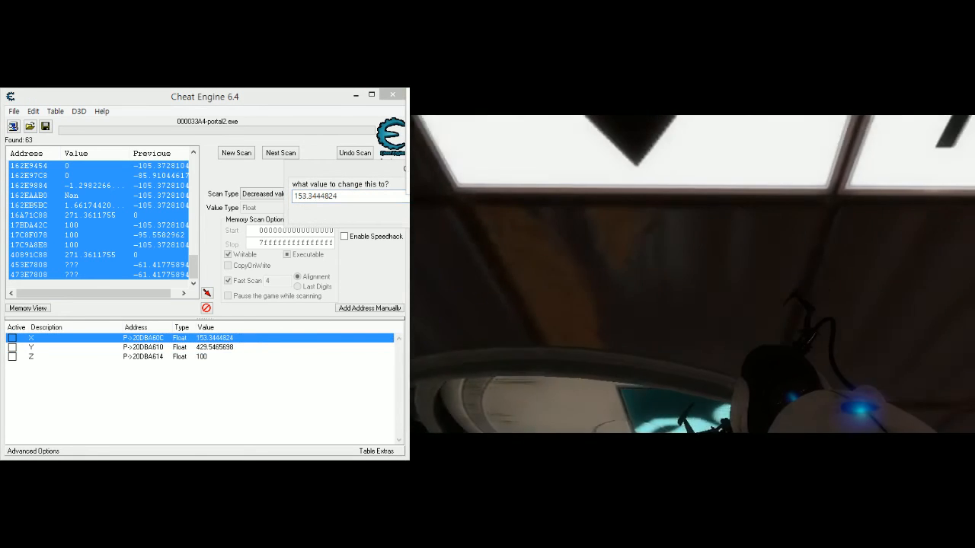
key("w")
key("w")
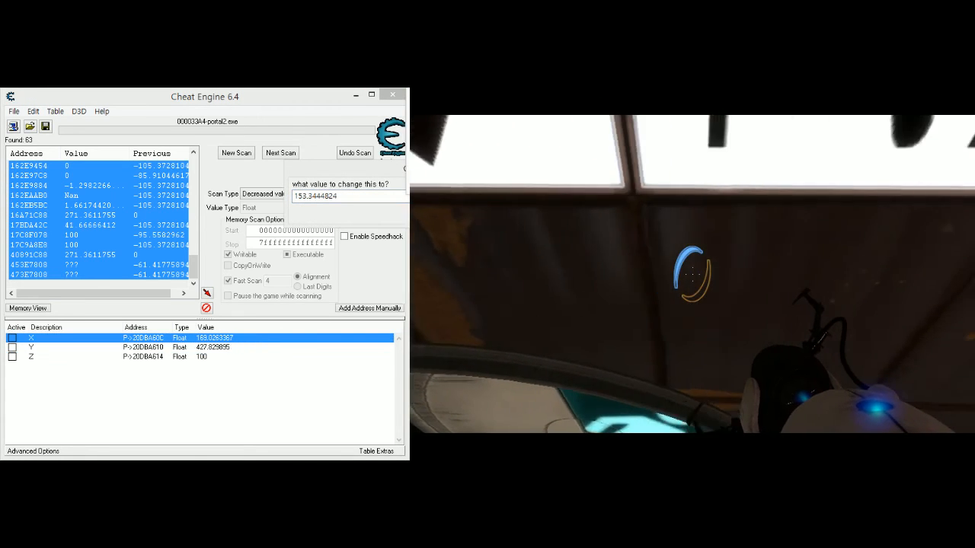
key("w")
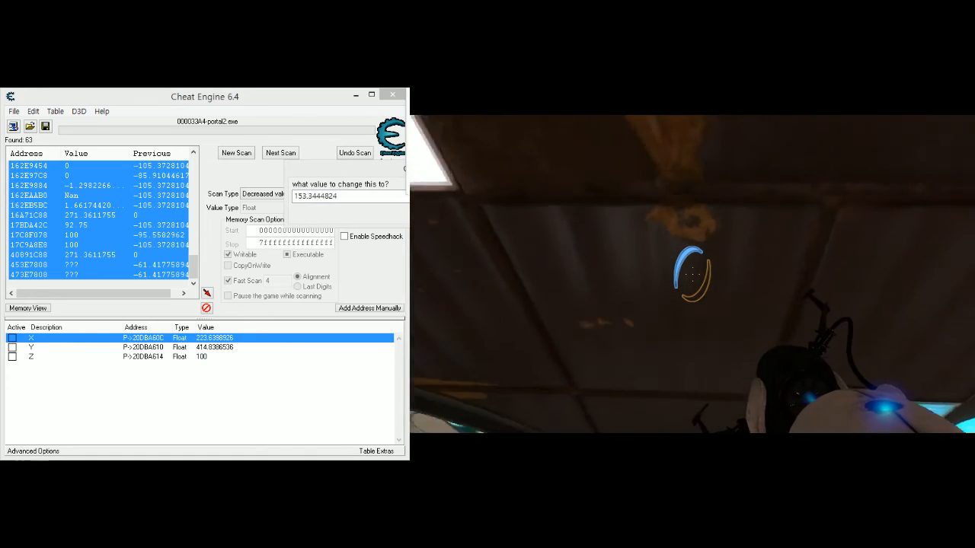
key("w")
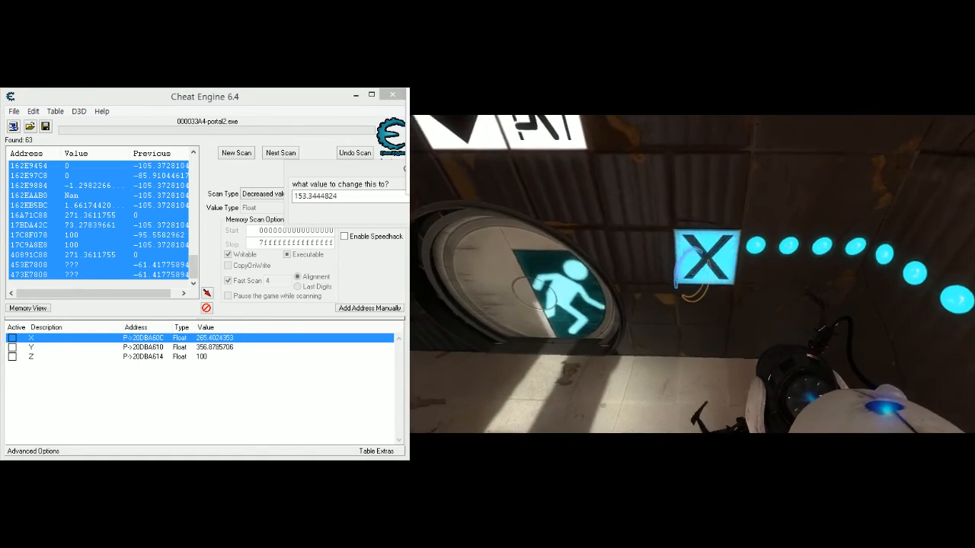
key("Escape")
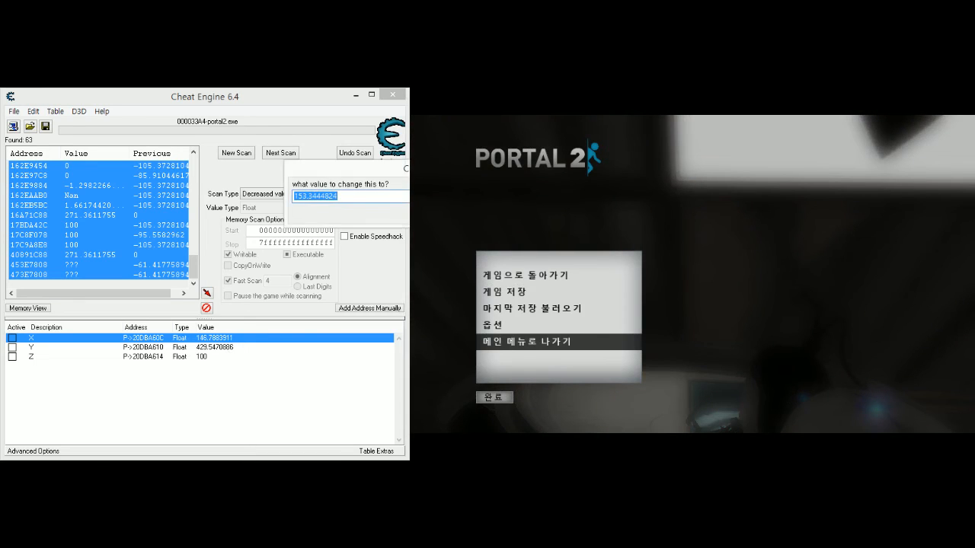
left_click(497, 215)
- Set the Y value to 500, and briefly resume the game to check the player's new position
double_click(205, 347)
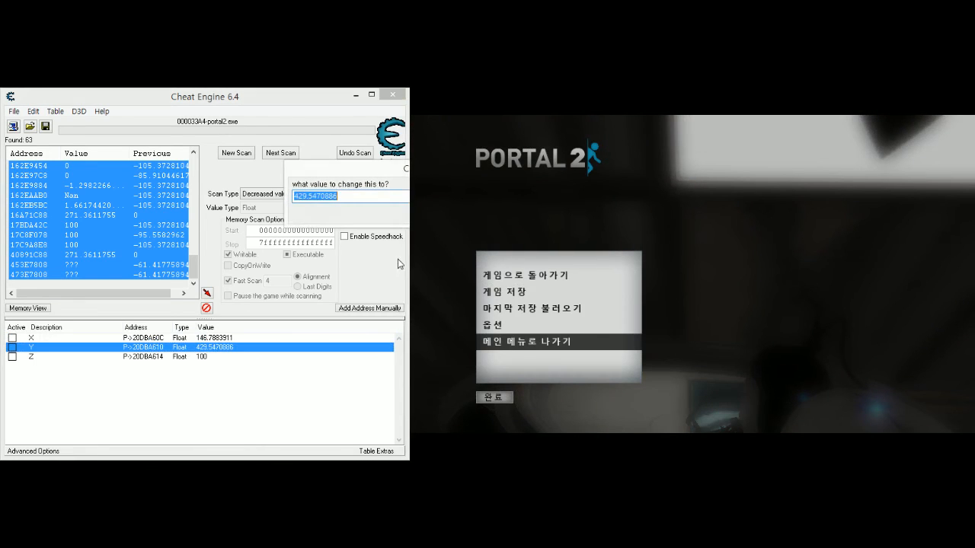
key("Return")
left_click(763, 351)
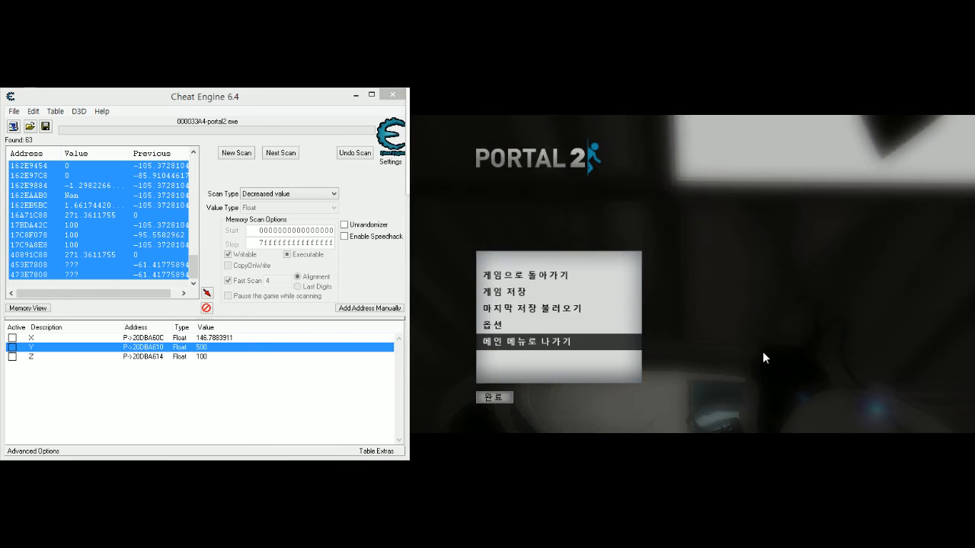
key("Escape")
key("Escape")
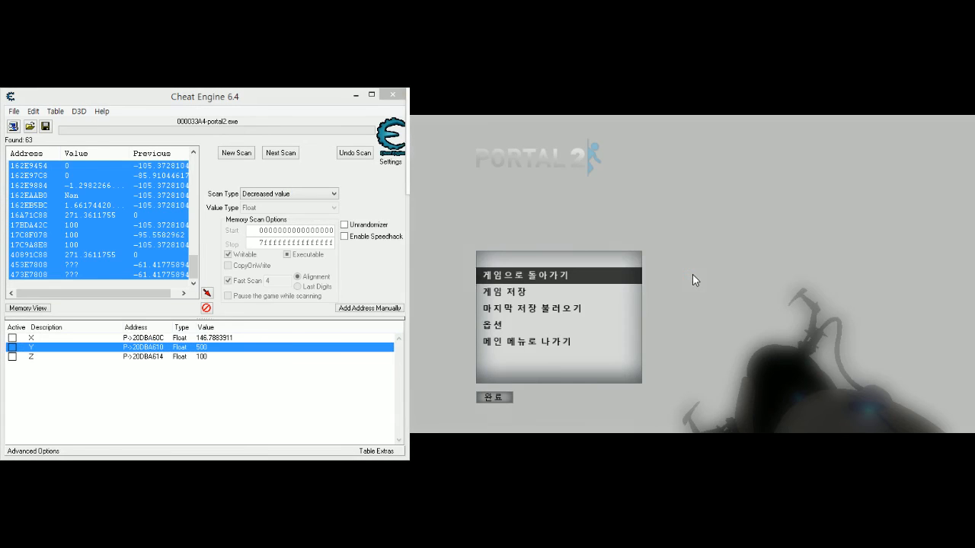
- Set the Y value to 400, and briefly resume the game to check where the player is
double_click(215, 347)
type("10")
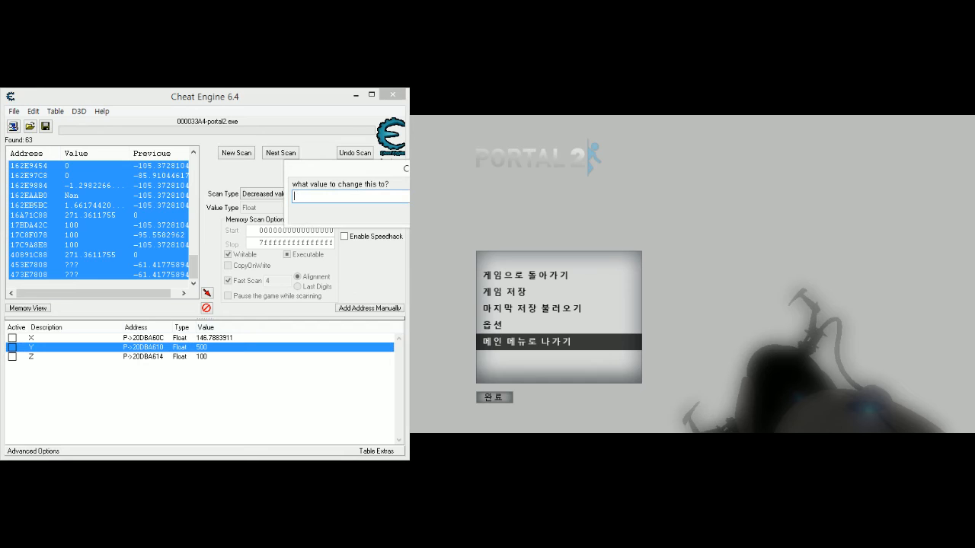
key("Return")
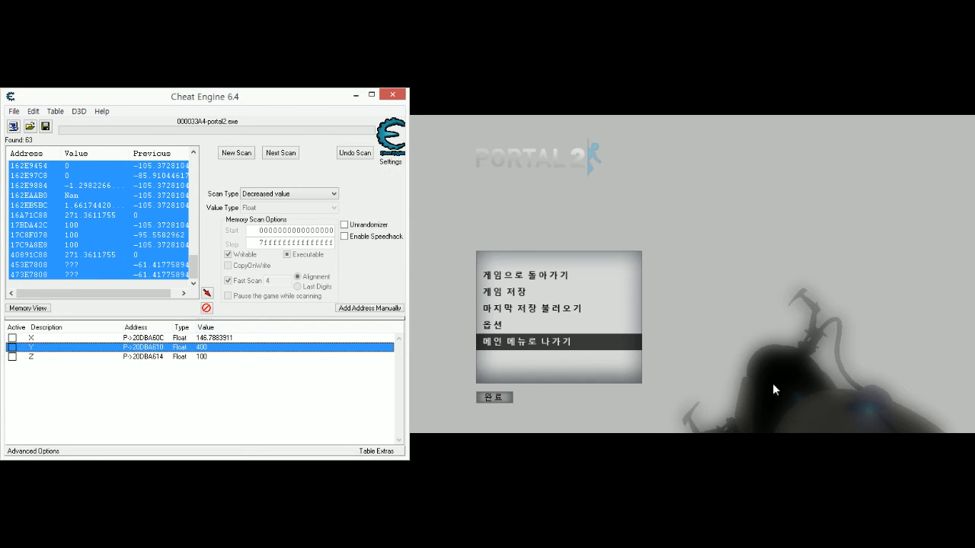
key("Escape")
key("Escape")
key("Escape")
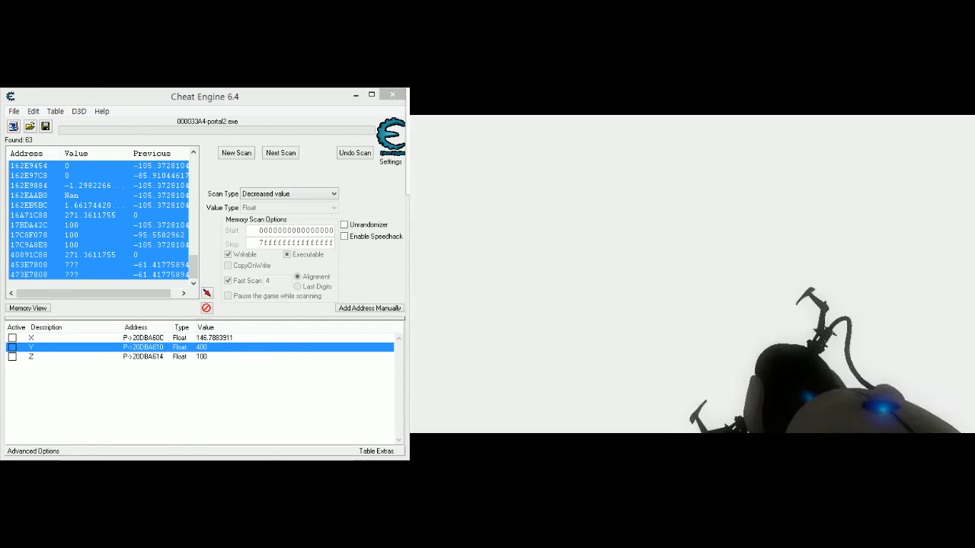
key("Escape")
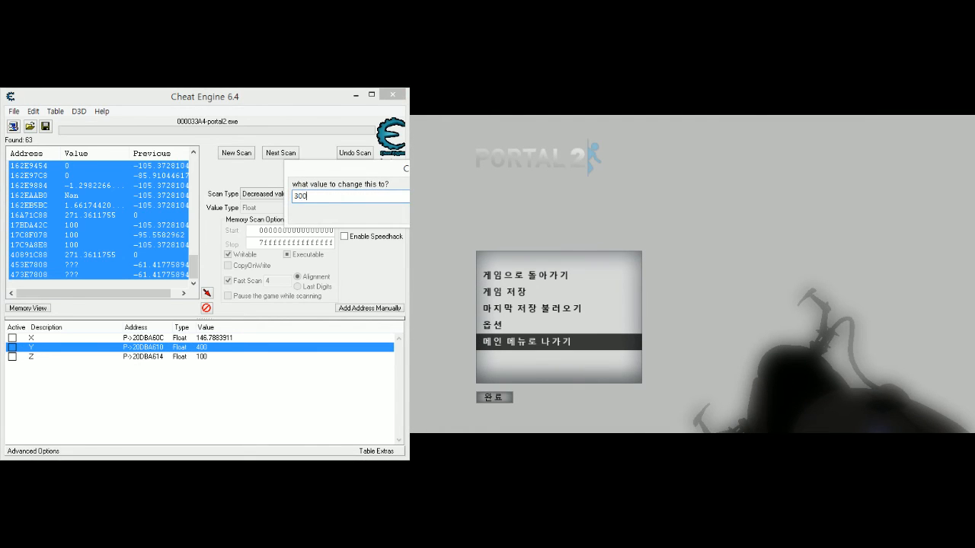
- Set the Y value to 300, and briefly resume the game to check the view again
key("Return")
key("alt+Tab")
key("Escape")
key("Escape")
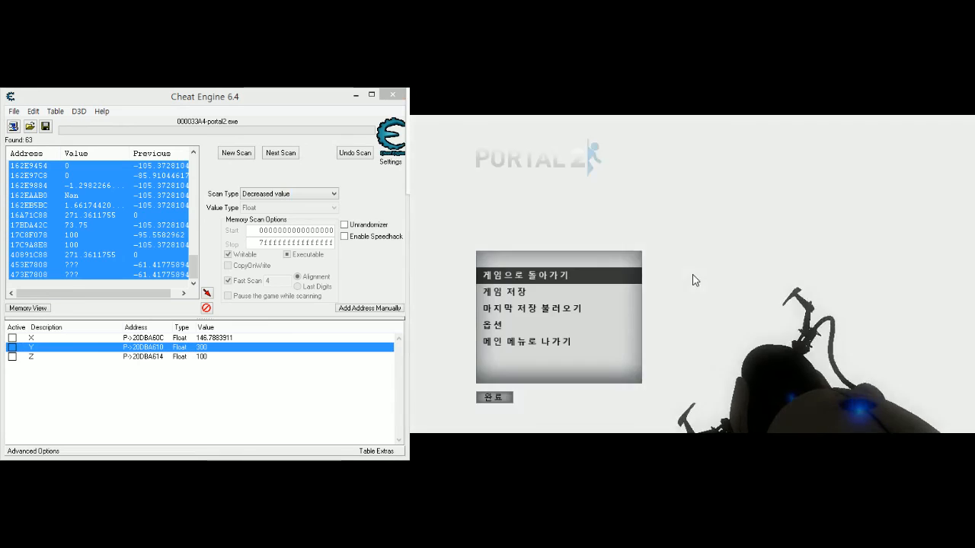
key("Escape")
key("Escape")
key("Escape")
key("Escape")
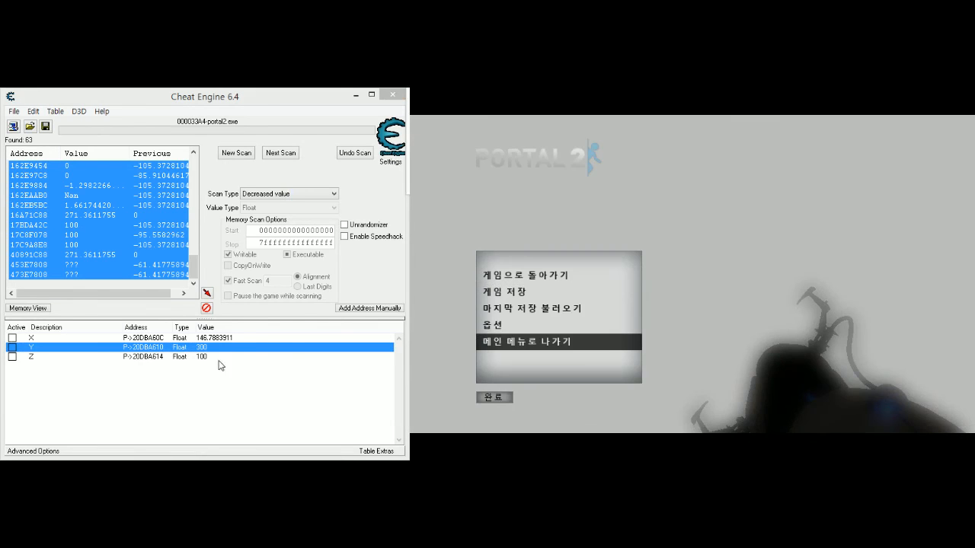
- Set the Z value to 0, and briefly resume the game to check the player's position
double_click(217, 358)
type("0")
key("Return")
left_click(701, 425)
key("Escape")
key("Escape")
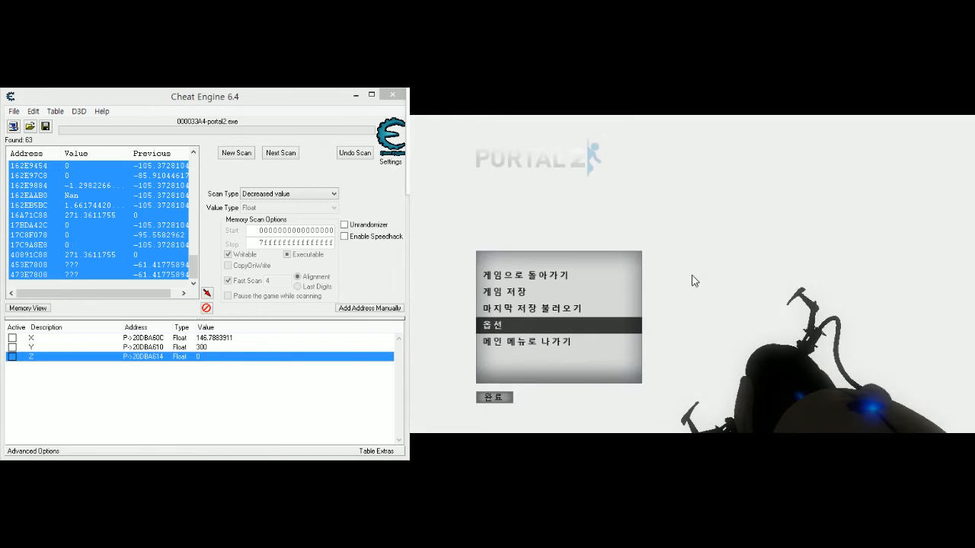
- Set the Y value to 200 and resume the game to bring the player back into the chamber
left_click(218, 349)
double_click(219, 349)
type("20")
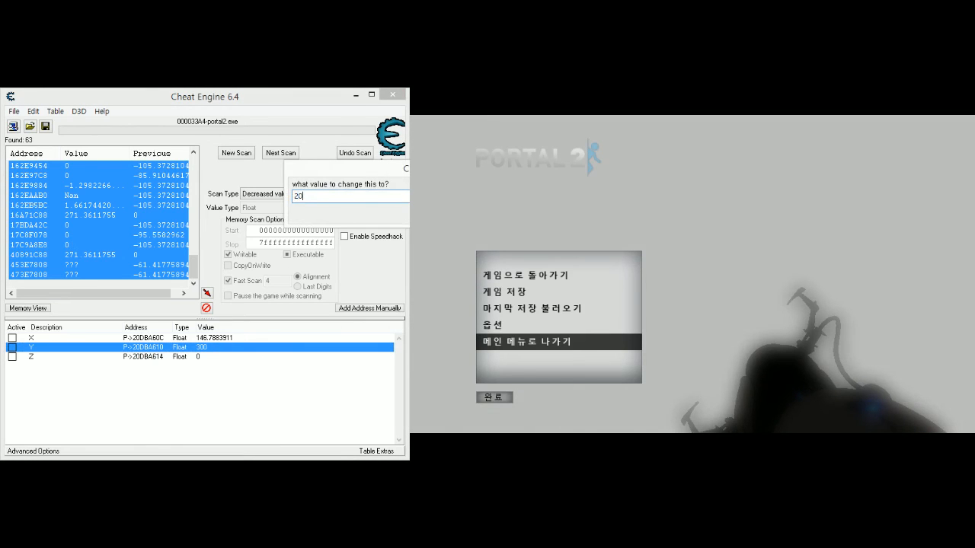
type("0")
key("Return")
left_click(828, 326)
key("Escape")
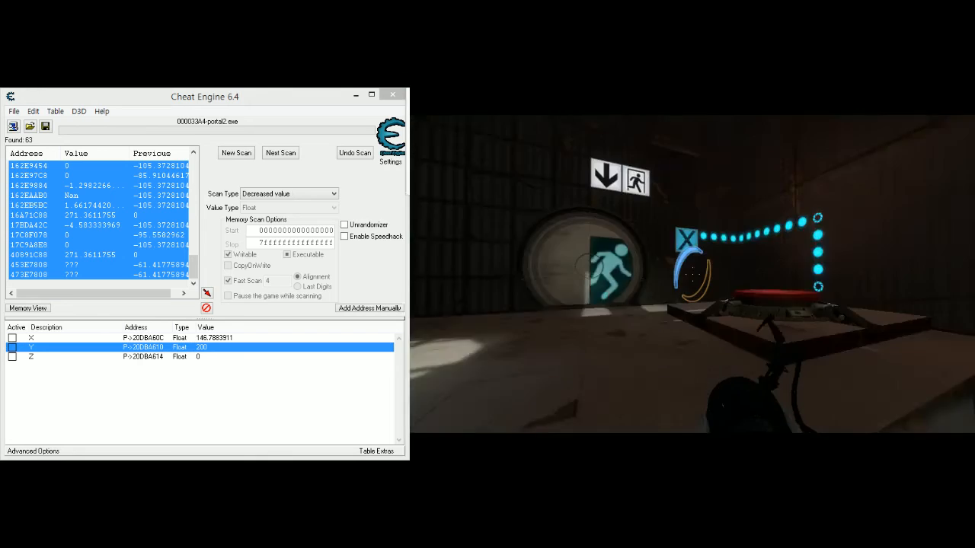
- Move the player sideways beside the red floor button, pause, set the Z value to 50, and resume the game
key("d")
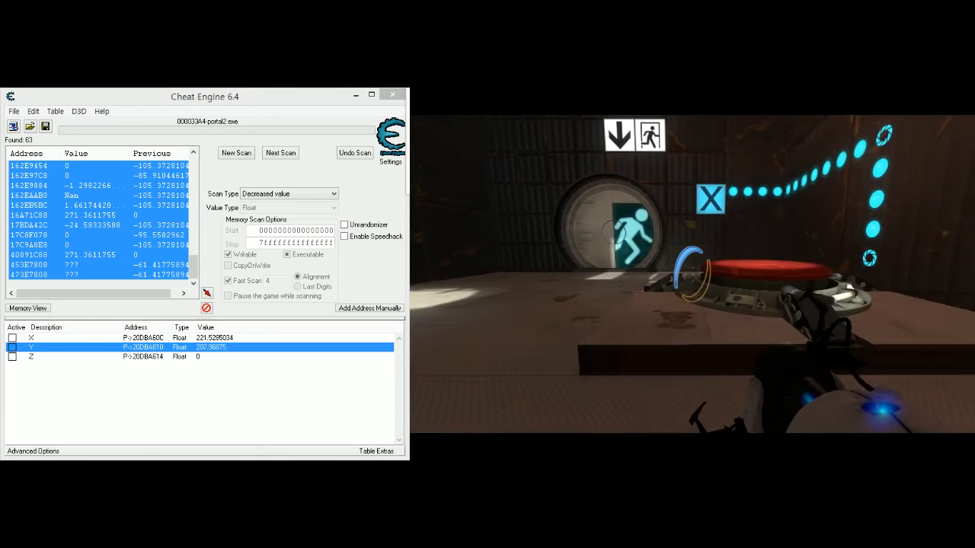
key("Escape")
double_click(224, 357)
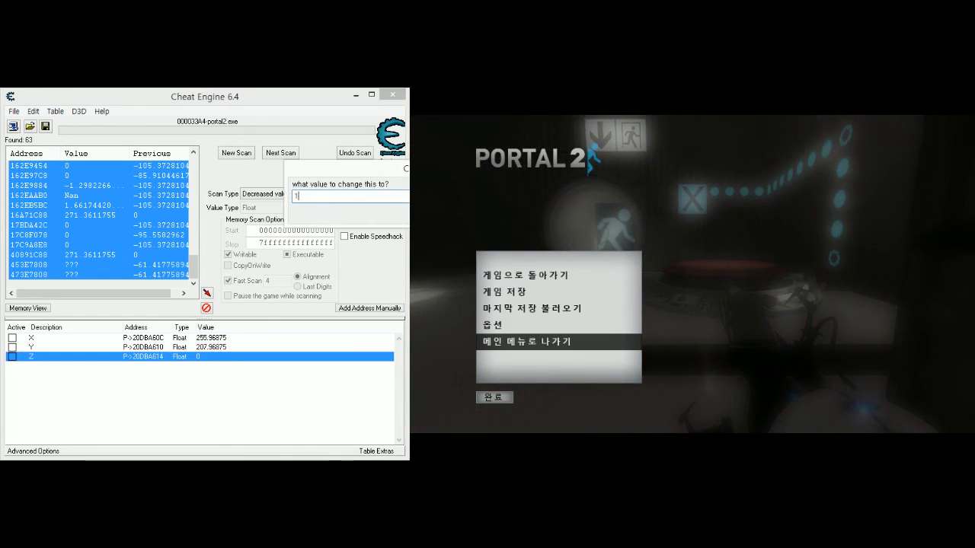
key("Return")
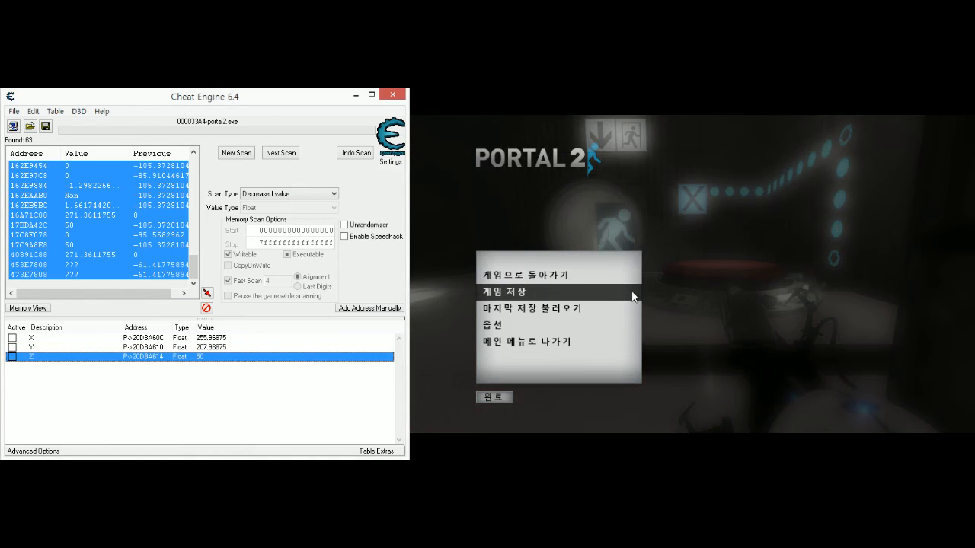
key("Escape")
- Walk the player past the red floor button right up to the round exit door
key("w")
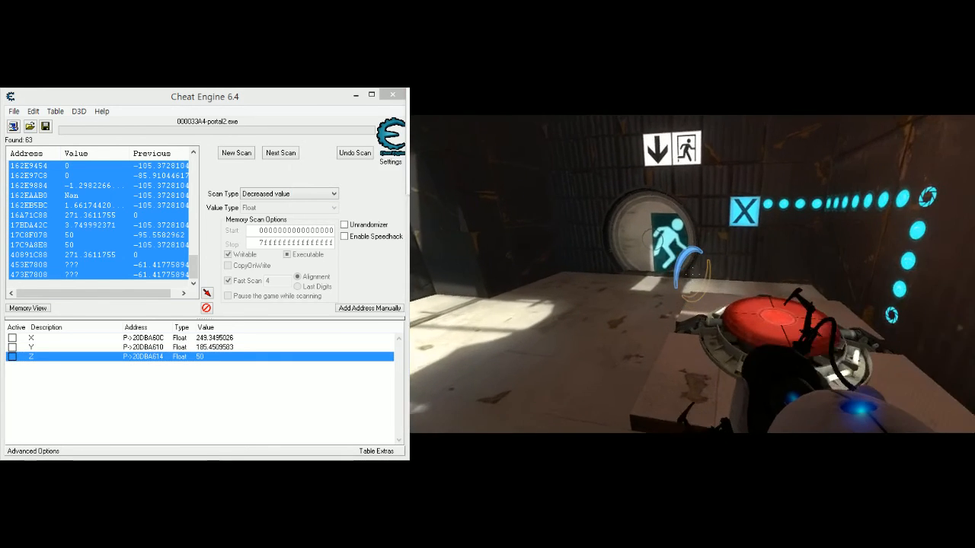
key("w")
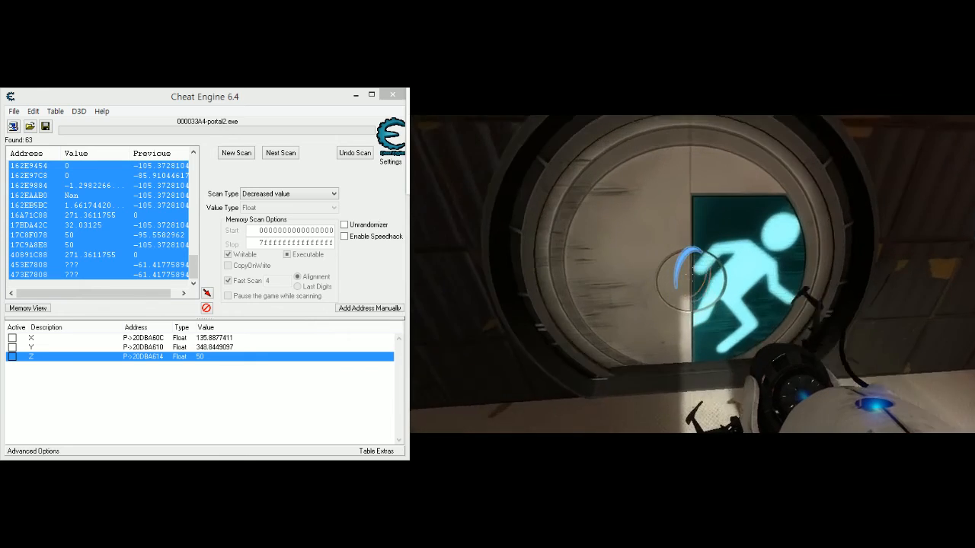
key("s")
key("w")
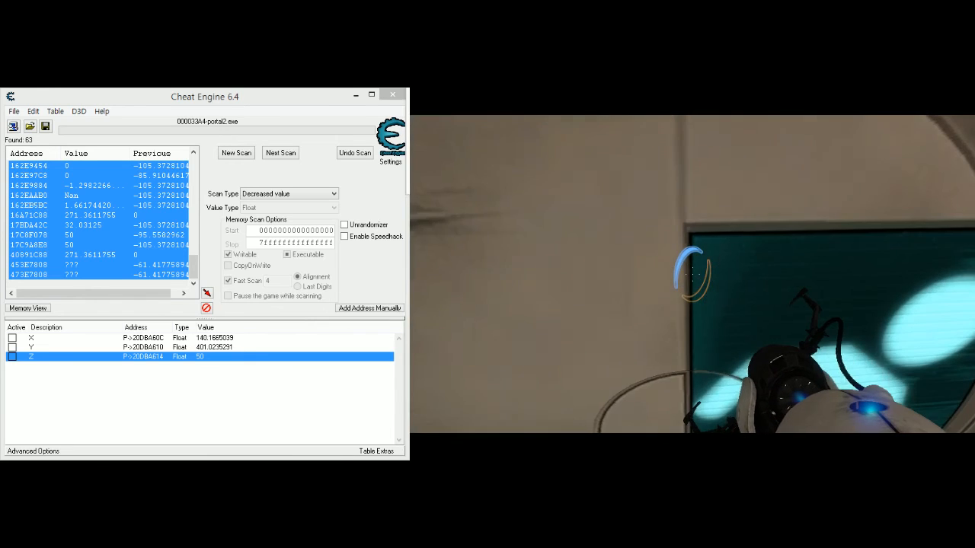
- Pause the game, set the Y value to 440 to try to pass through the exit door, and resume
key("Escape")
double_click(234, 347)
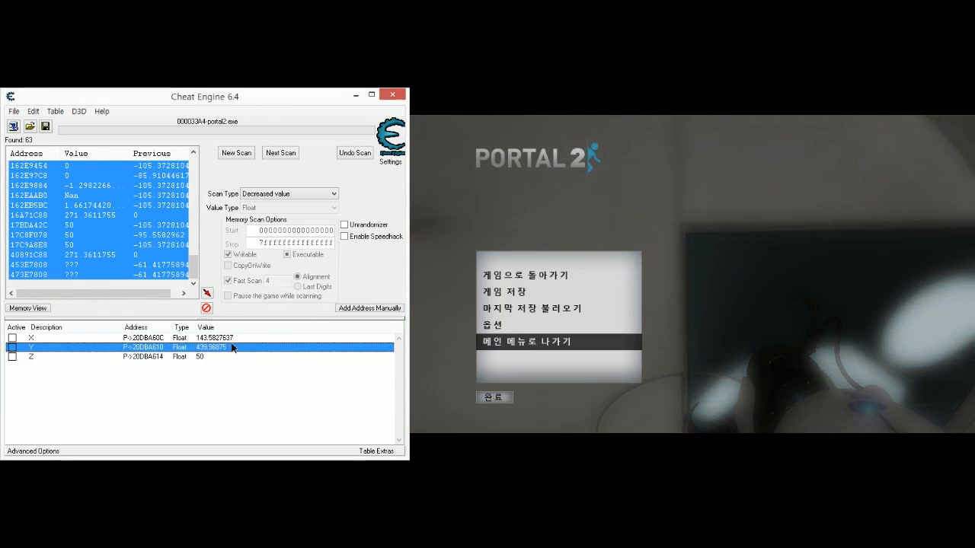
key("Return")
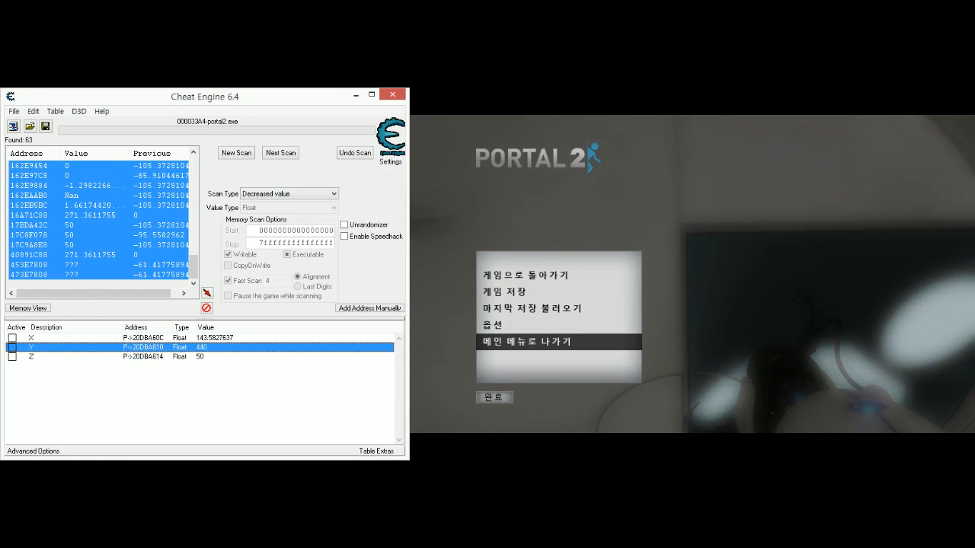
key("Escape")
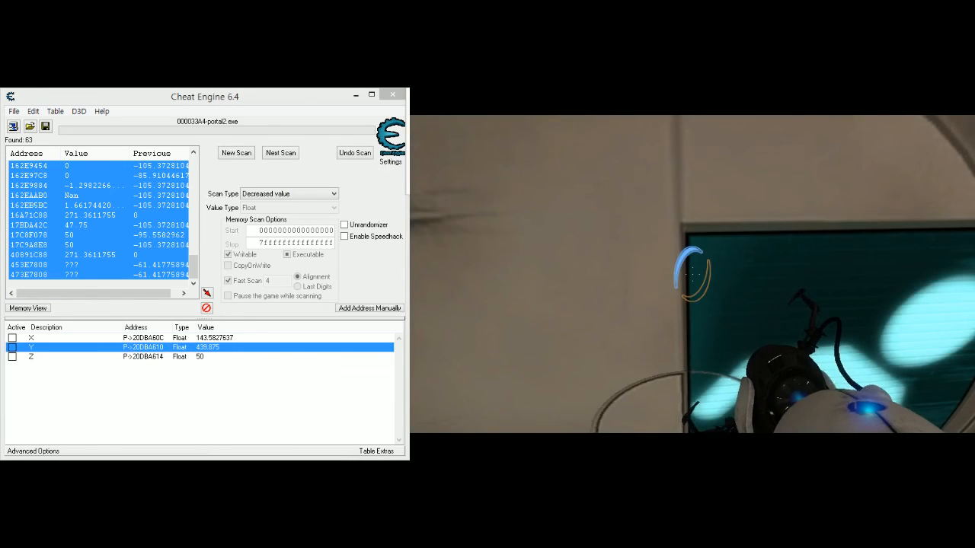
- Pause the game again, set the Y value to 470, and resume to check the player's position at the door
key("Escape")
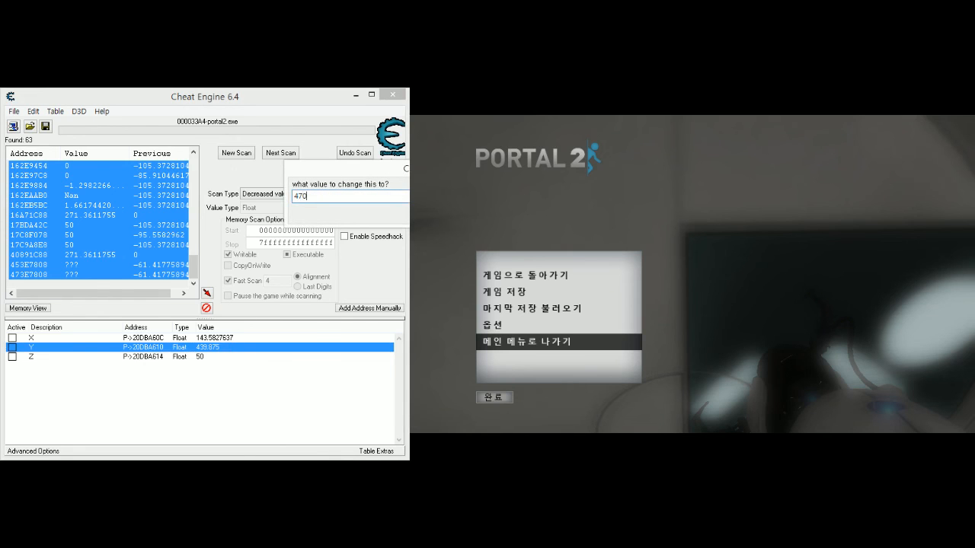
key("Return")
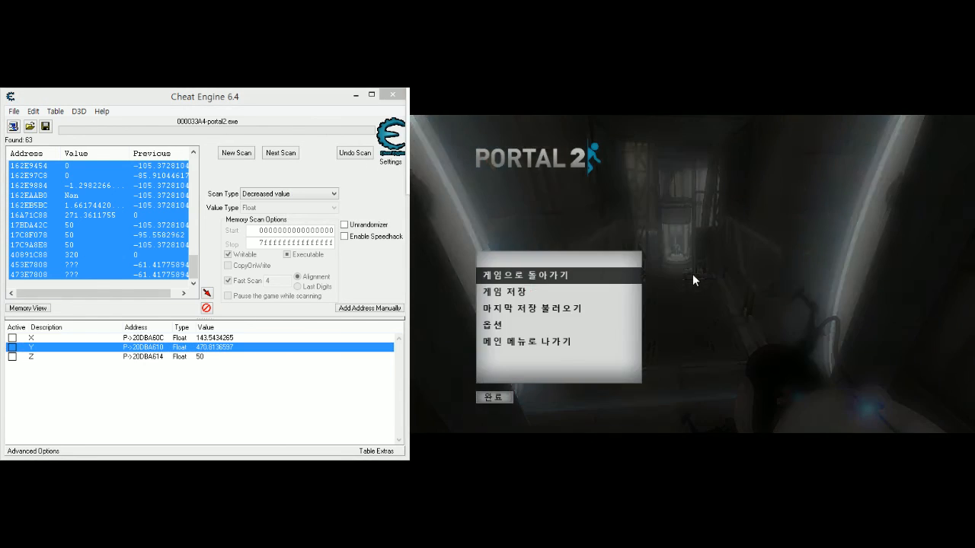
key("Escape")
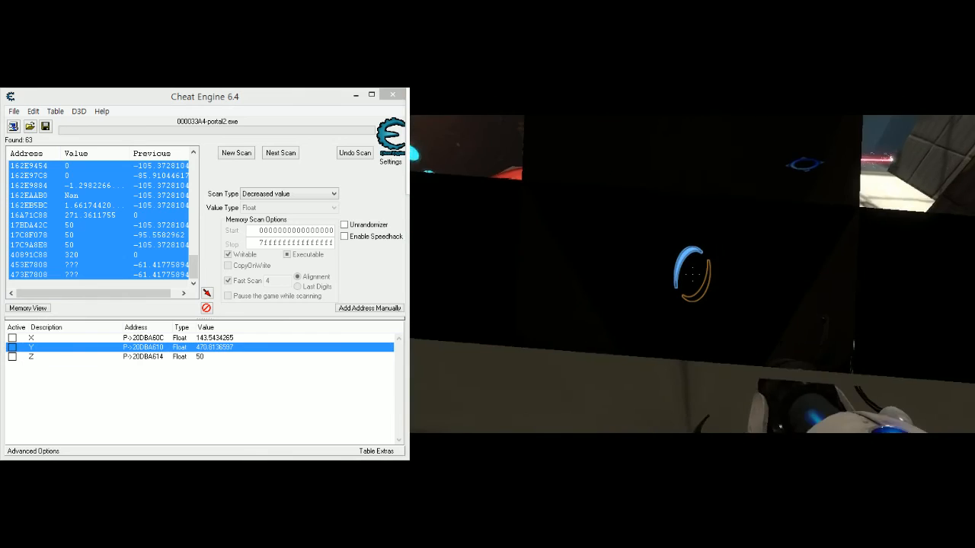
- Set the Y value to 480 to put the player beyond the exit door, and walk down the walkway toward the elevator
key("Escape")
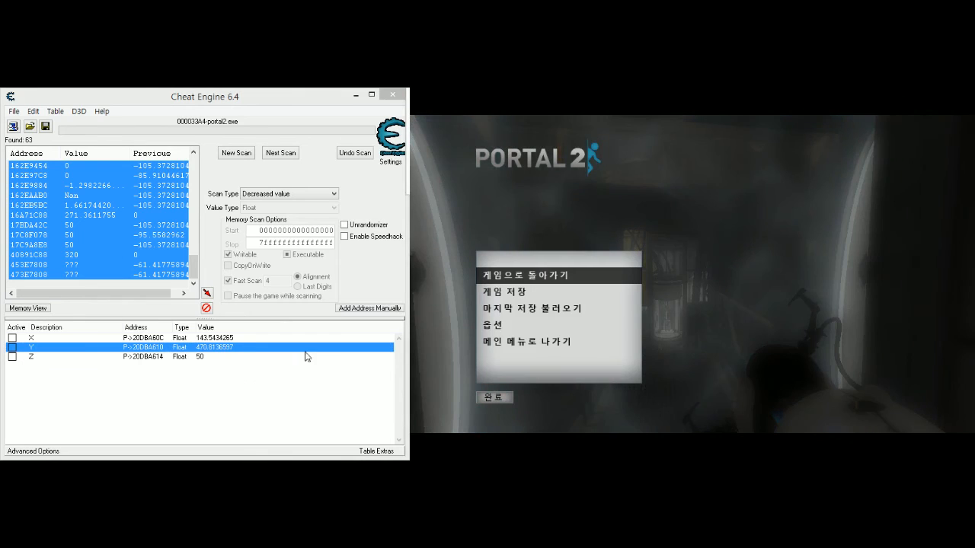
double_click(230, 347)
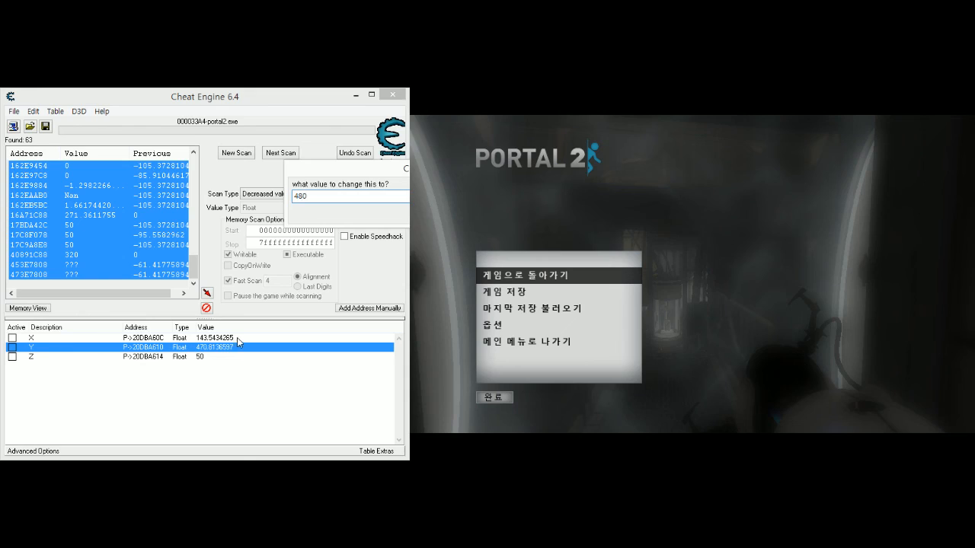
key("Return")
left_click(696, 355)
key("Escape")
key("w")
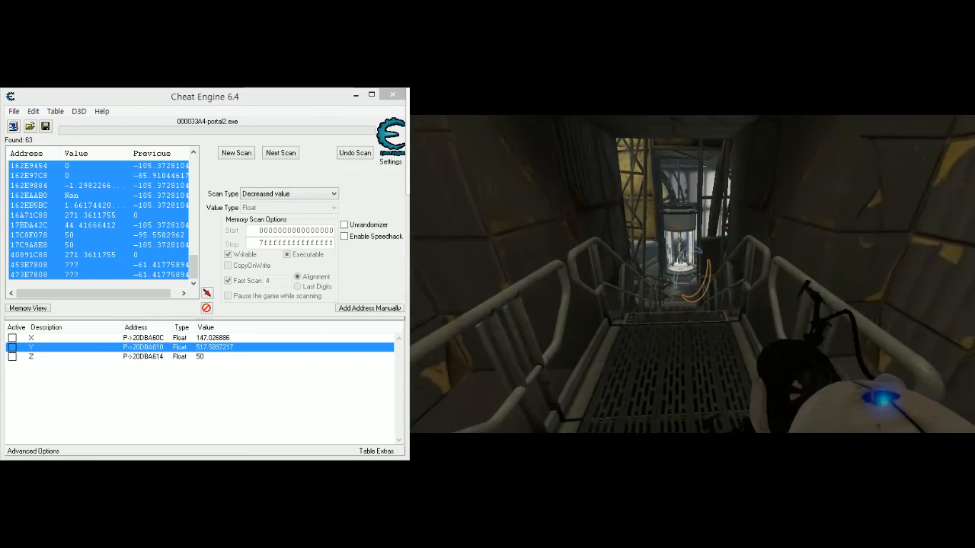
- Pause the game and restore the original code of the disabled Z-writing instruction at server.dll+E8442
key("Escape")
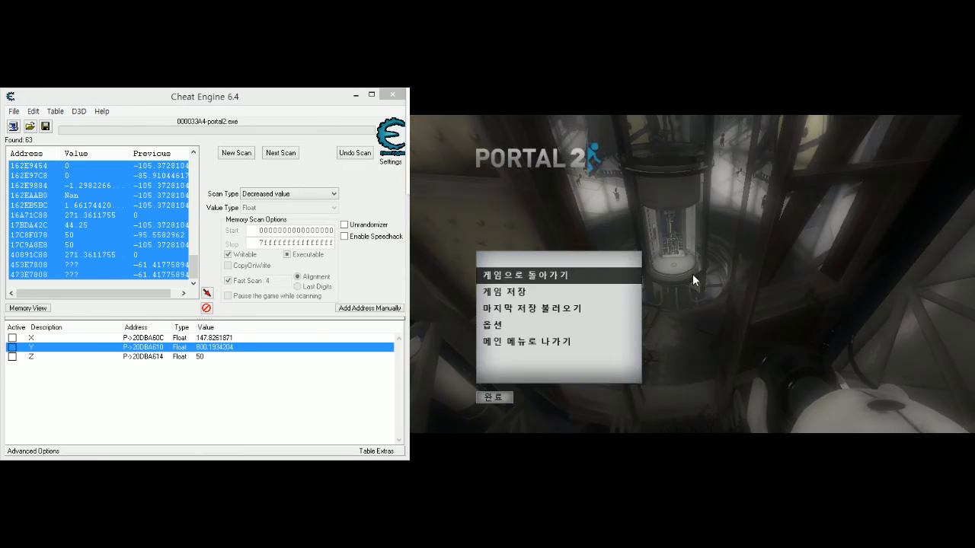
mouse_move(260, 102)
left_mouse_down()
mouse_move(263, 161)
mouse_move(263, 131)
mouse_move(272, 139)
mouse_move(255, 97)
left_mouse_up()
right_click(215, 138)
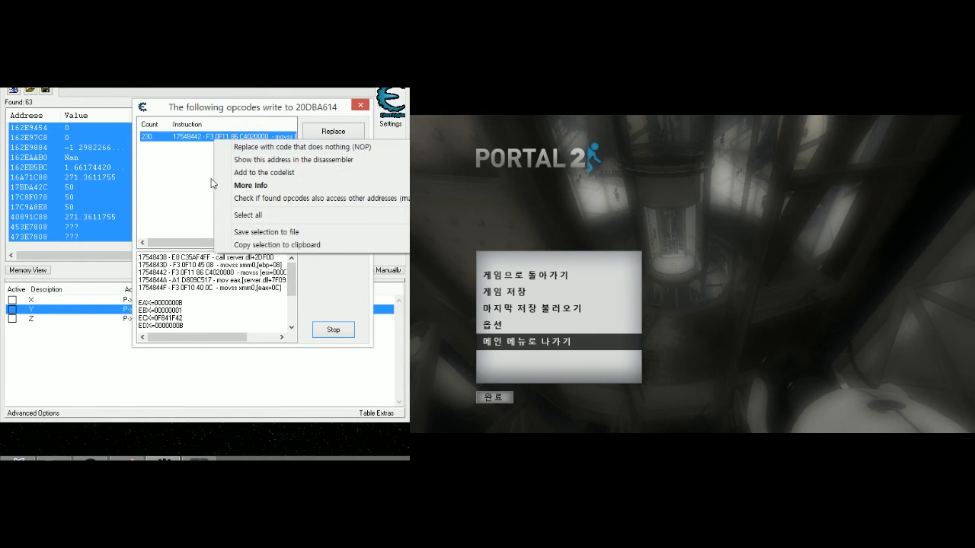
left_click(202, 176)
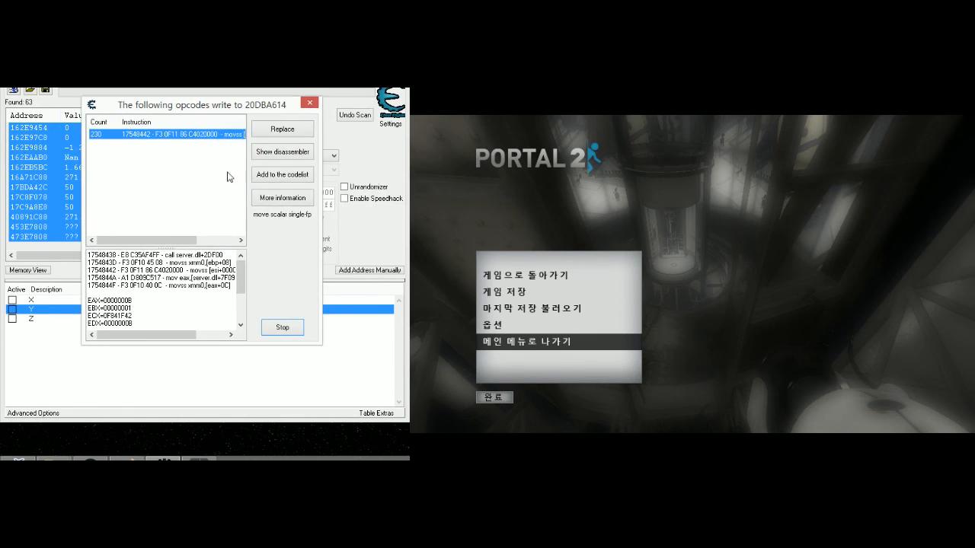
left_click_drag(217, 129, 219, 108)
right_click(151, 172)
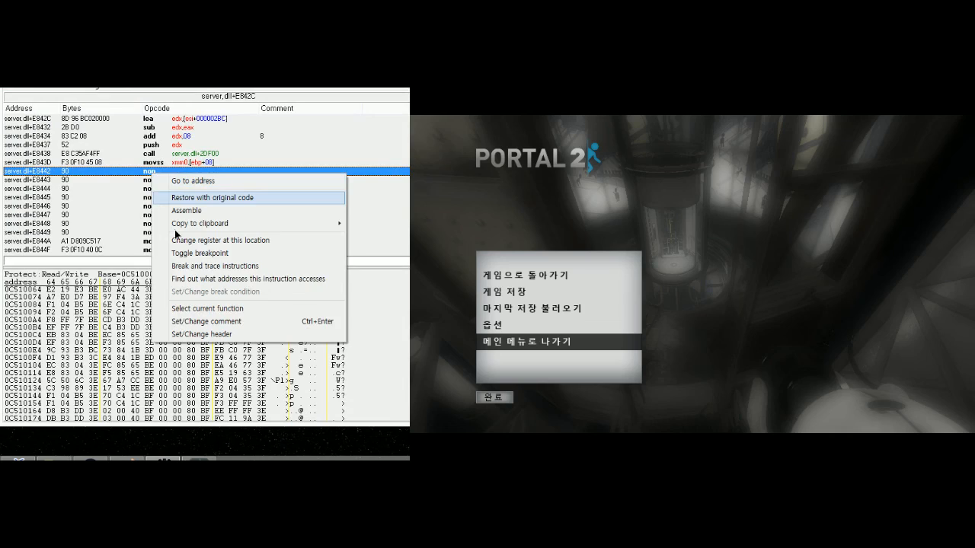
left_click(177, 198)
- Return to the game and walk the player forward to the elevator with Z updating normally
left_click(459, 320)
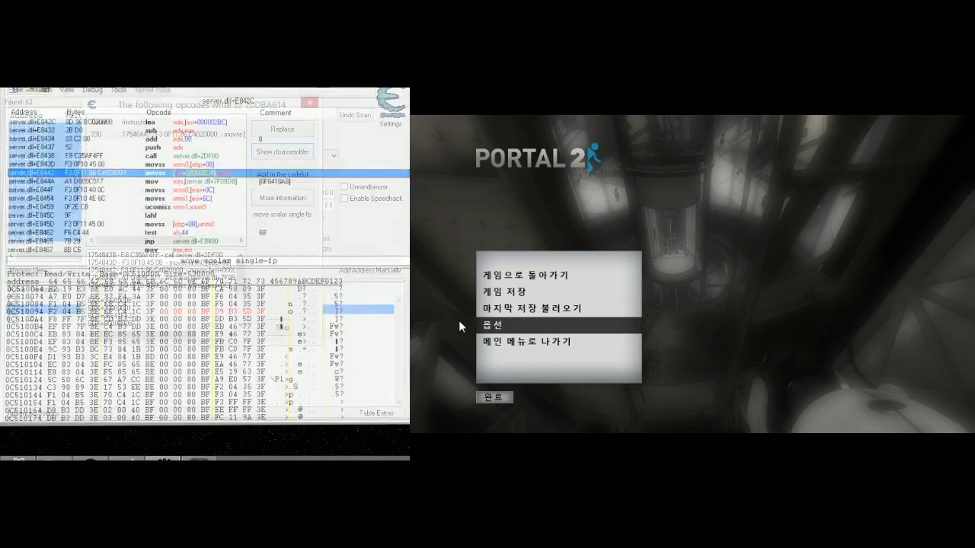
left_click(521, 276)
key("w")
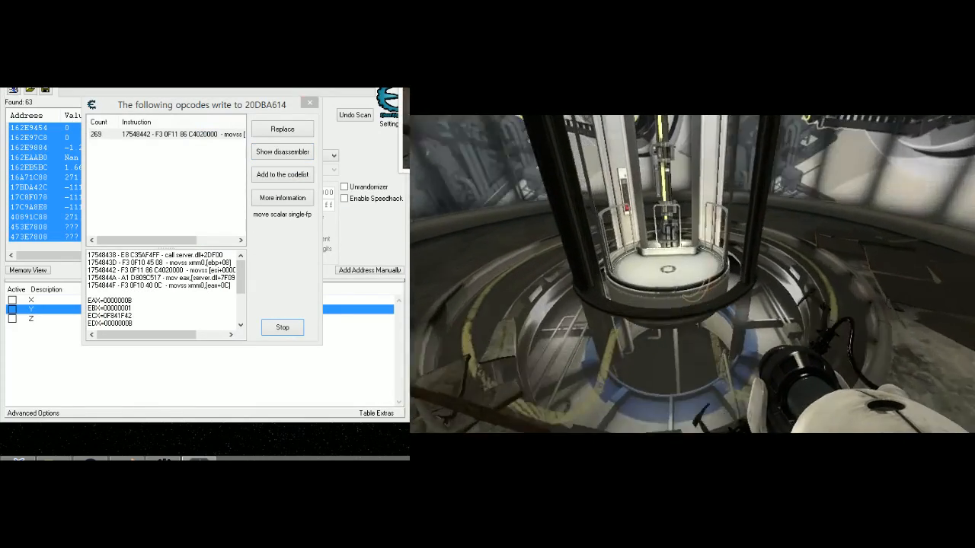